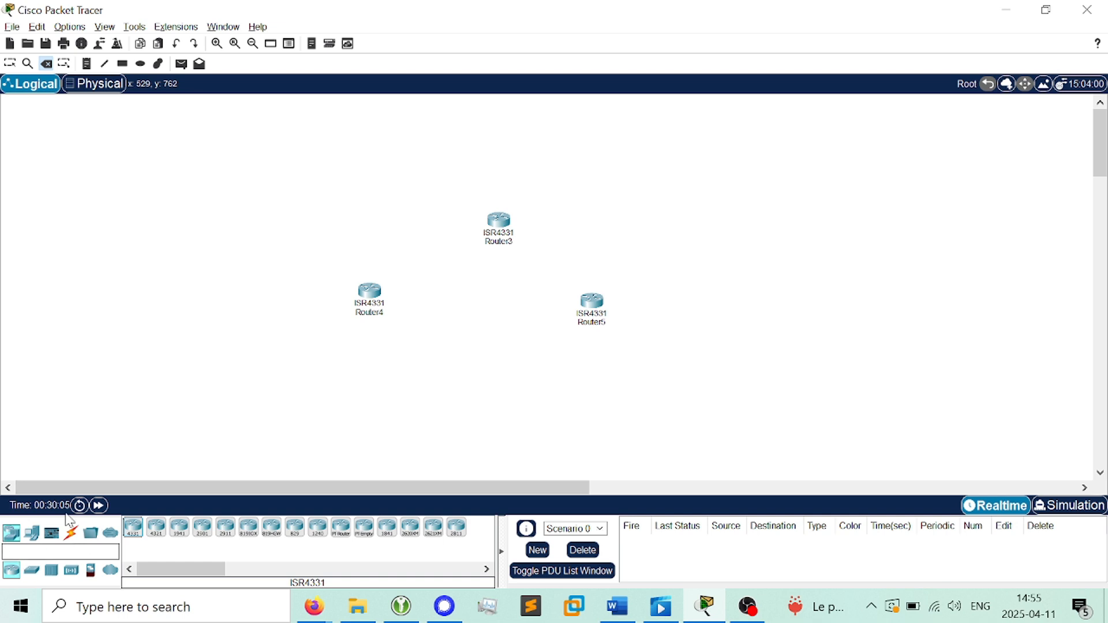
Place a 2960 switch in the workspace below and to the left of Router4, following the Exercice 1 diagram
left_click(595, 298)
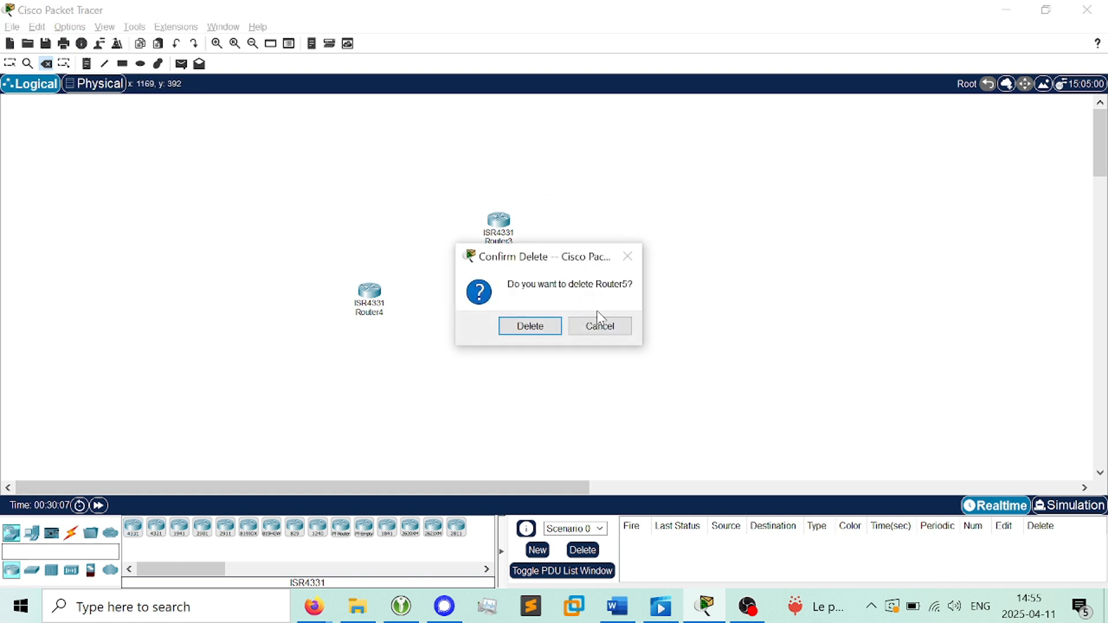
left_click(616, 327)
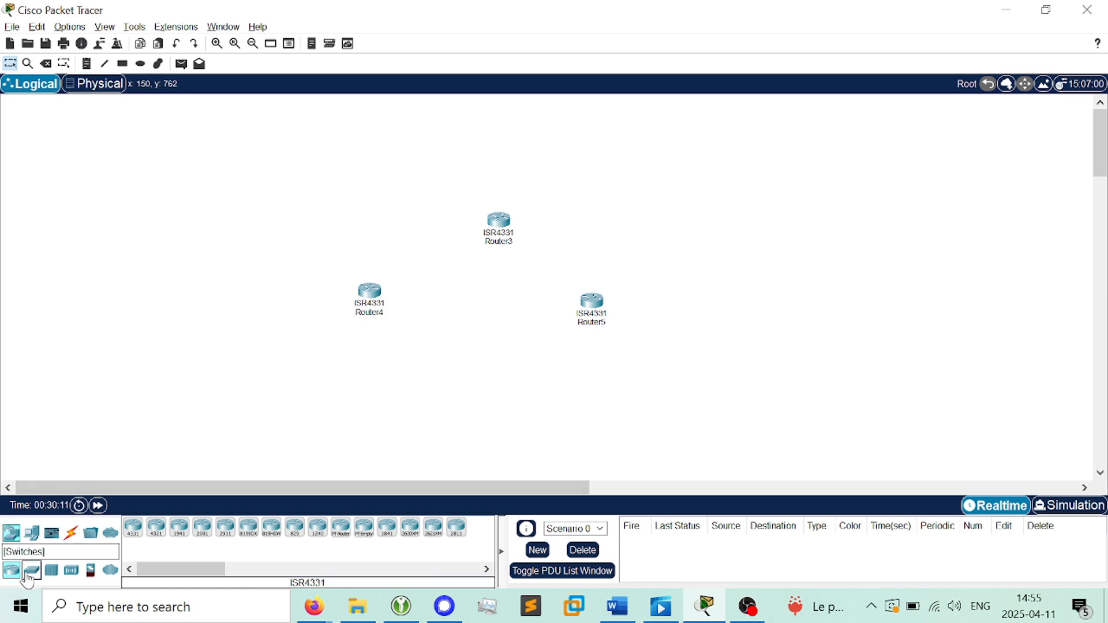
key("alt+Tab")
key("alt+Tab")
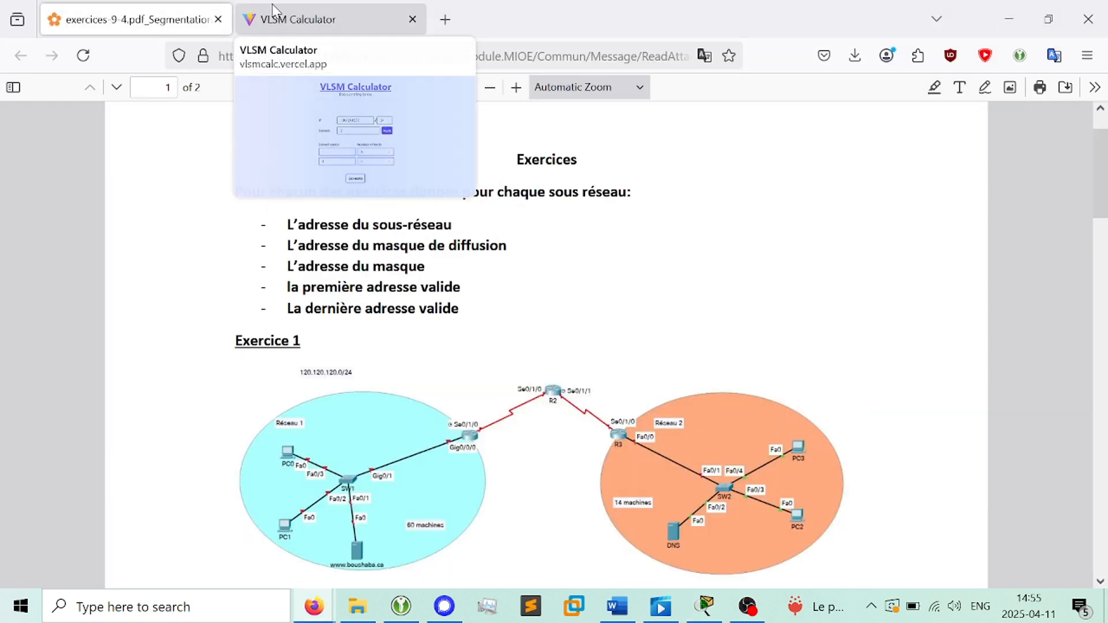
key("alt+Tab")
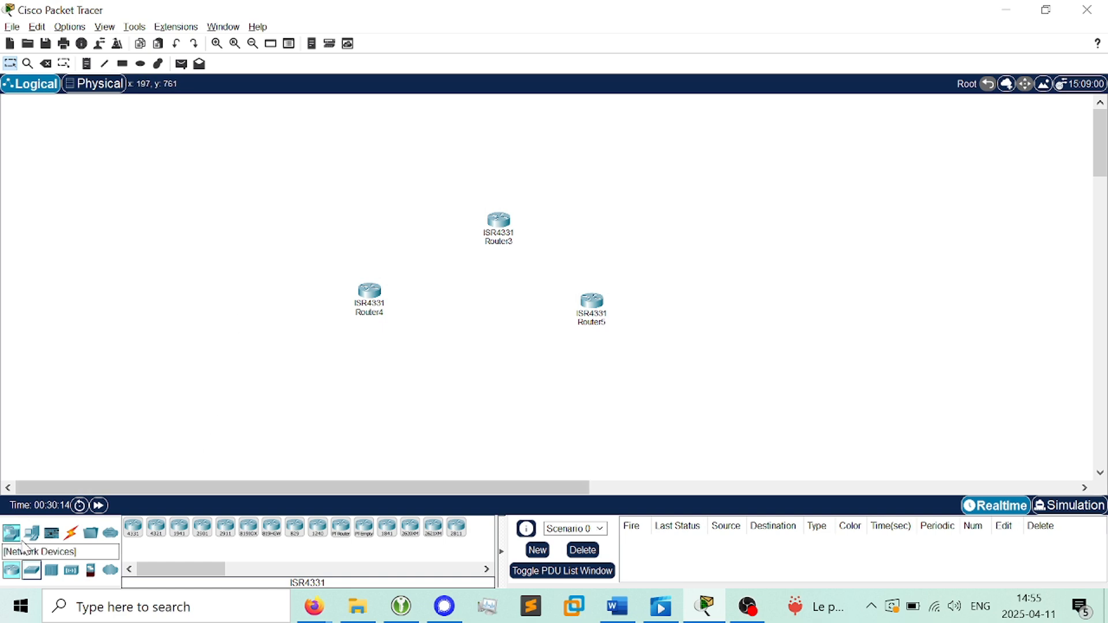
left_click(32, 571)
left_click(134, 527)
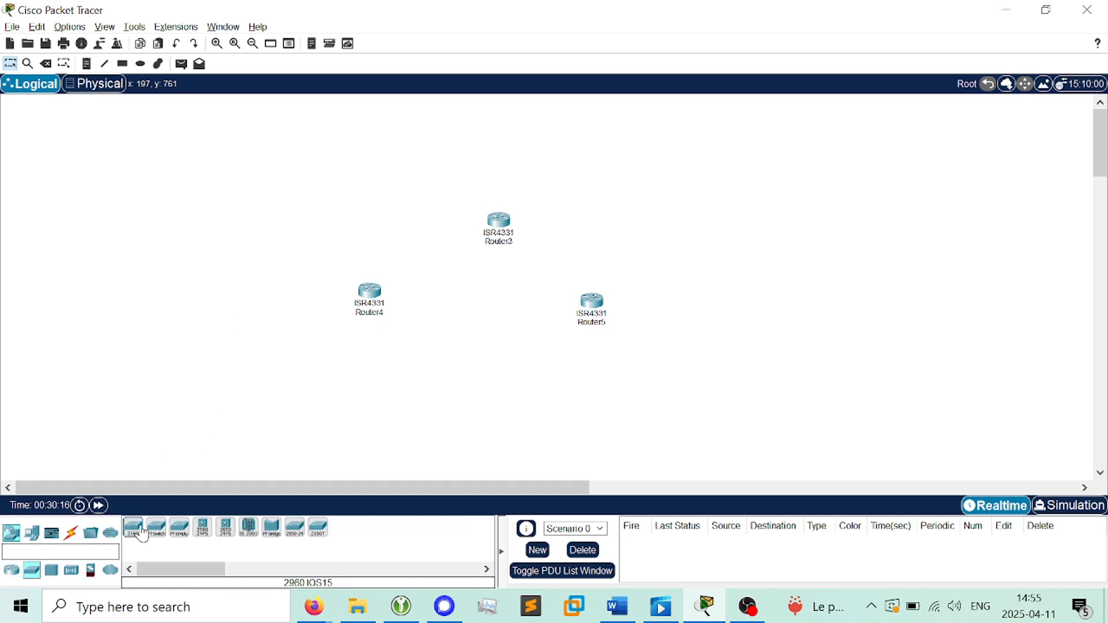
left_click(256, 359)
Move Router3, Router4 and Router5 higher in the workspace, keeping their triangular arrangement
left_click_drag(490, 219, 477, 159)
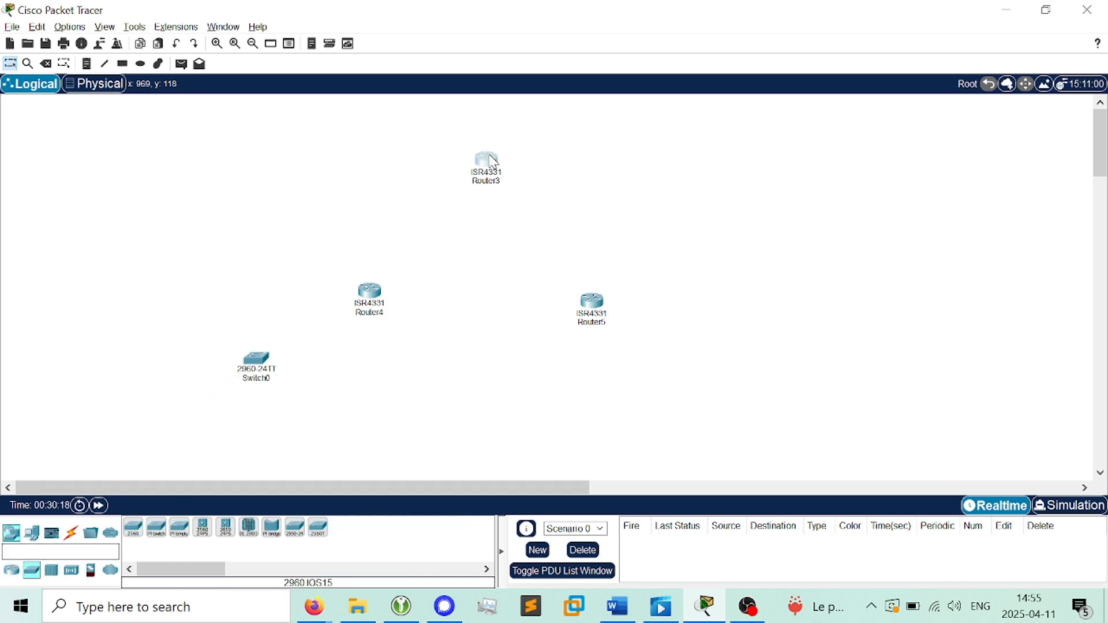
left_click_drag(367, 298, 367, 241)
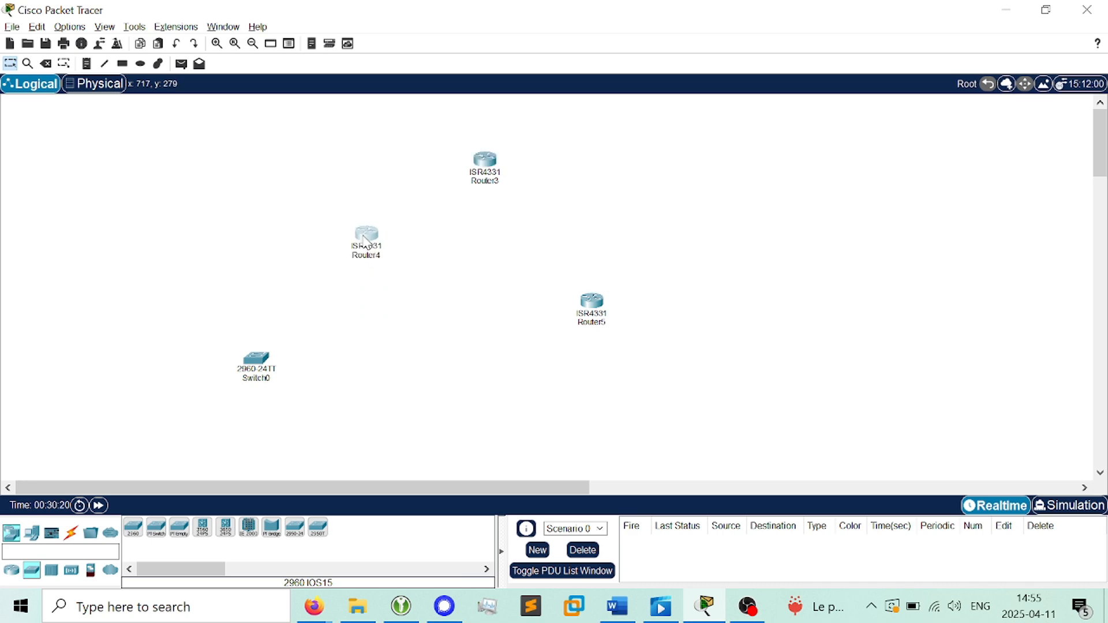
left_click_drag(588, 308, 582, 243)
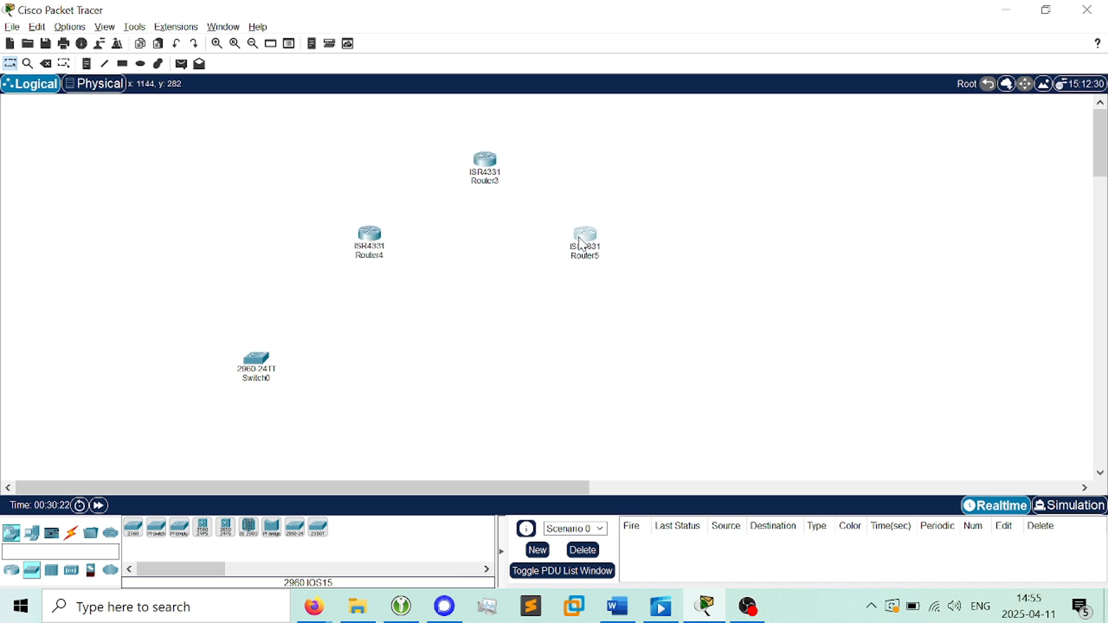
left_click(569, 317)
Move Switch0 up closer to Router4 and place a second 2960 switch below and to the right of Router5
key("alt+Tab")
key("alt+Tab")
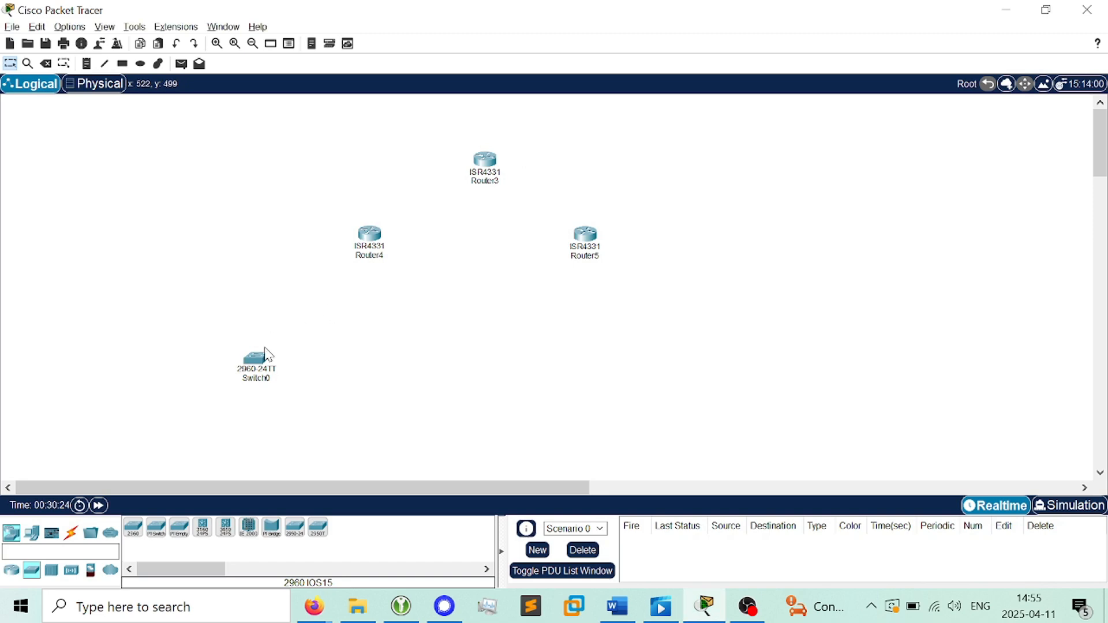
left_click_drag(266, 353, 290, 292)
key("alt+Tab")
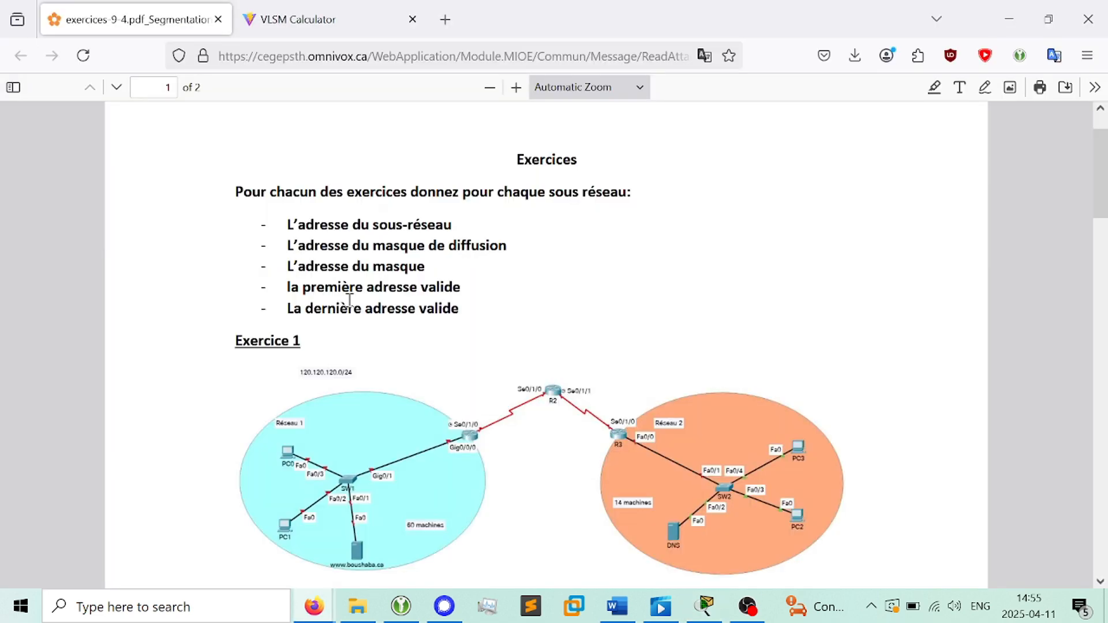
key("alt+Tab")
left_click(133, 527)
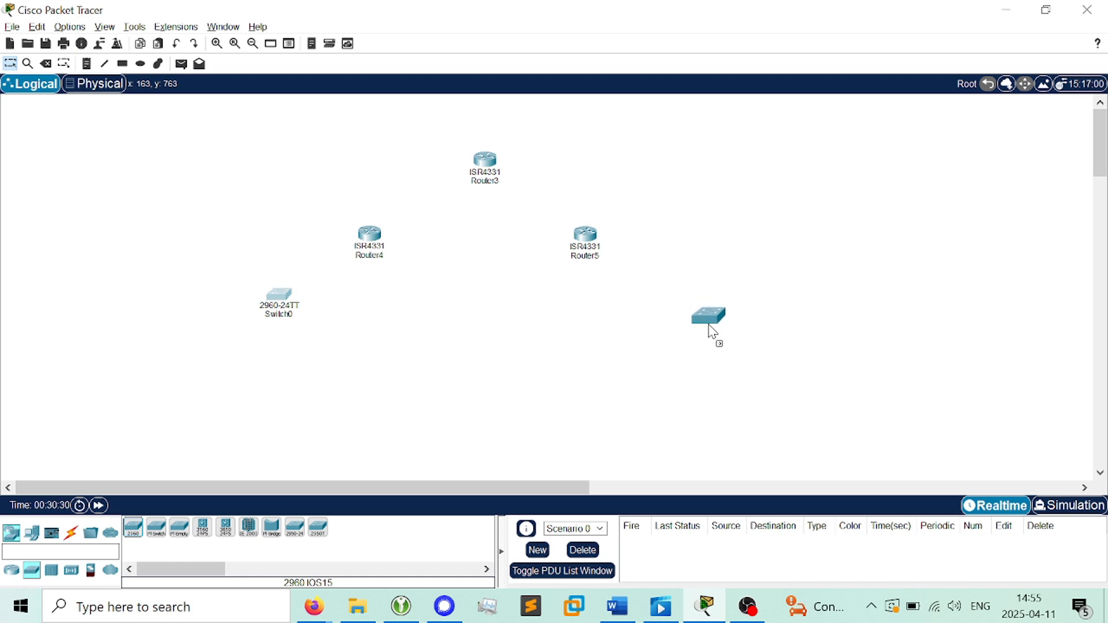
left_click(706, 321)
Place two PC-PT devices to the right of Switch1, one above it and one below, following the Exercice 1 diagram
key("alt+Tab")
key("alt+Tab")
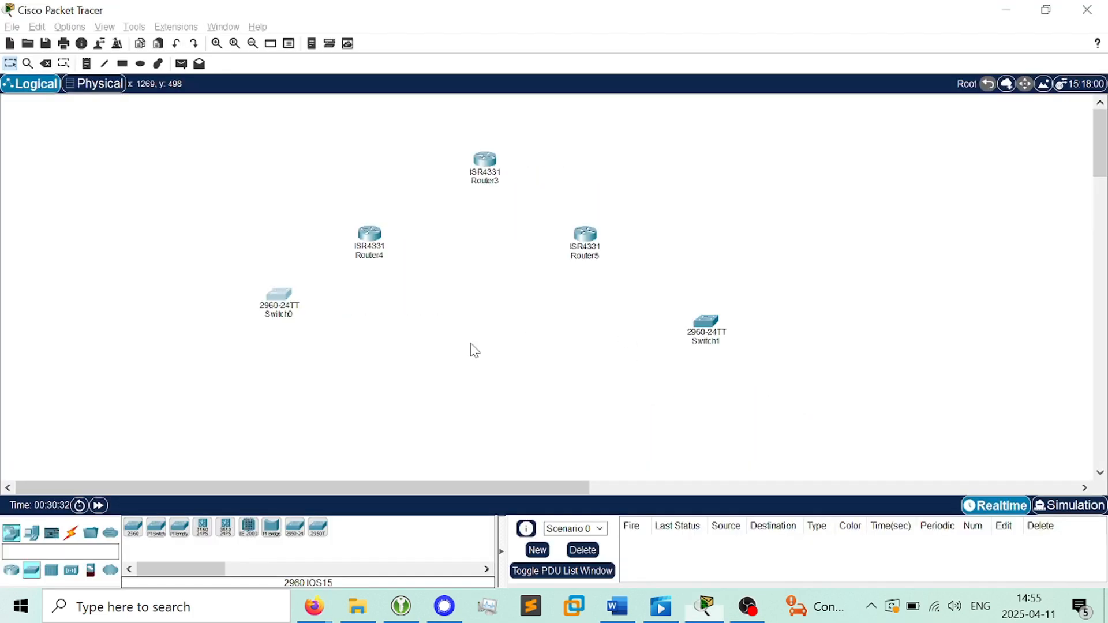
key("alt+Tab")
key("alt+Tab")
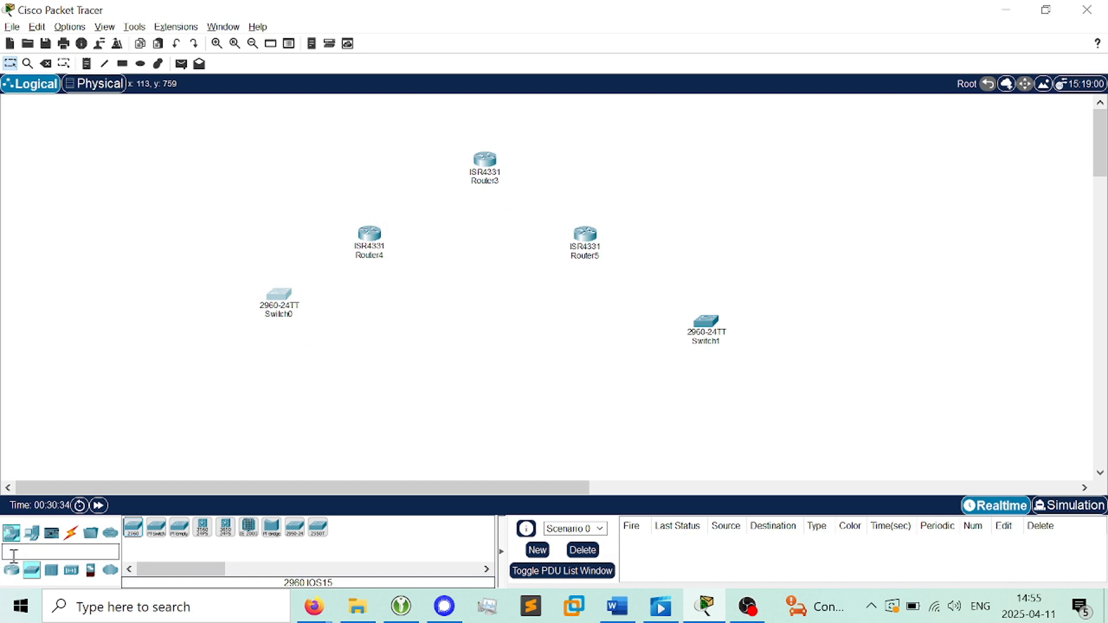
key("alt+Tab")
key("alt+Tab")
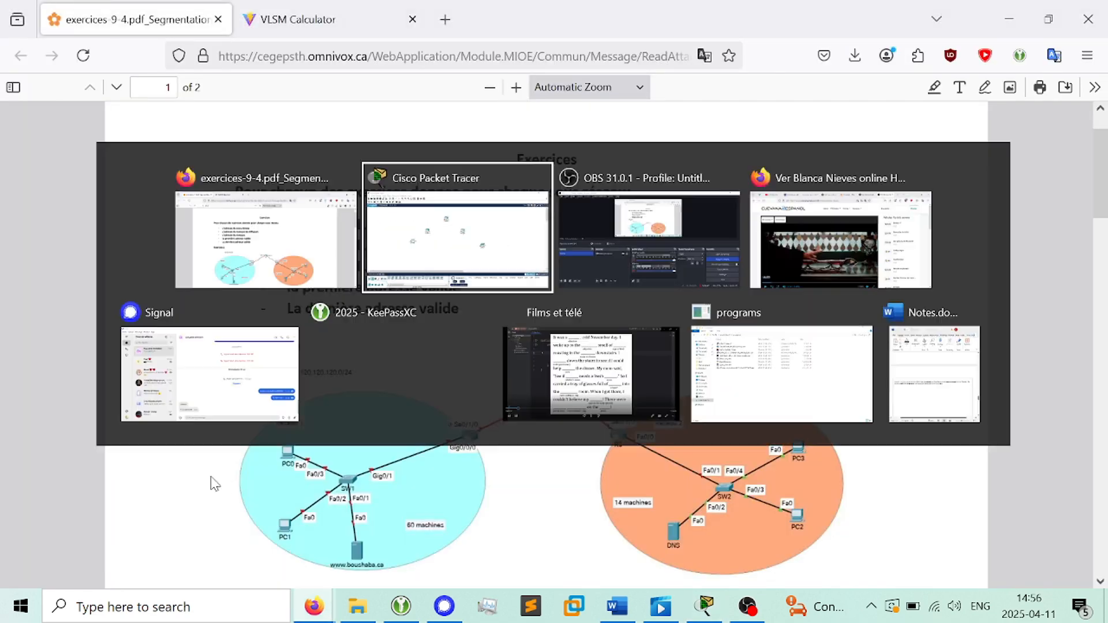
left_click(133, 527)
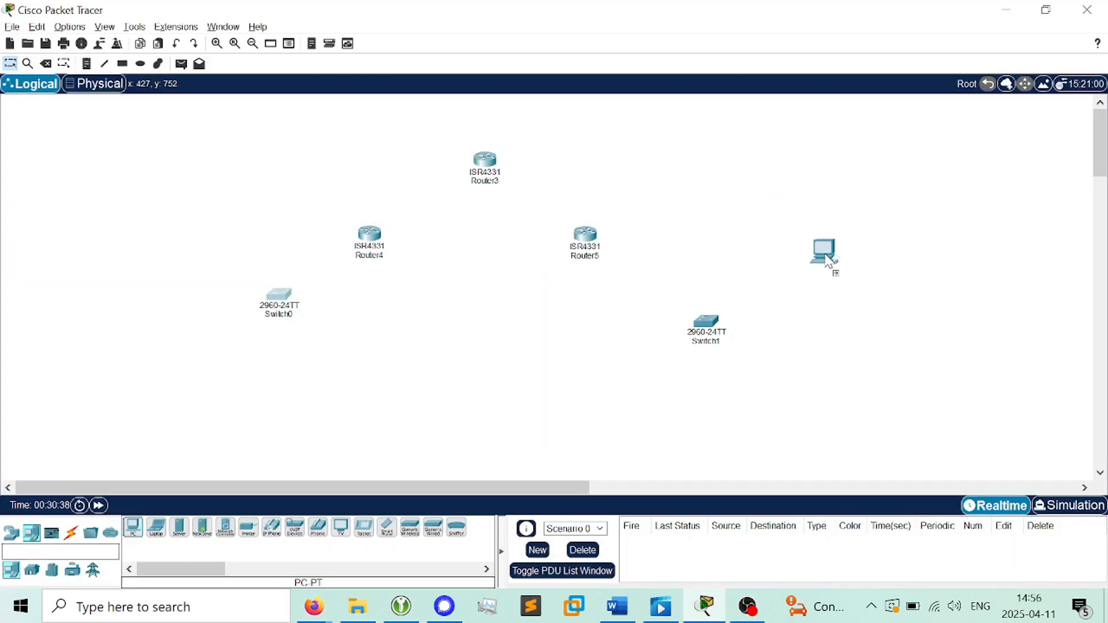
left_click(822, 263)
key("alt+Tab")
key("alt+Tab")
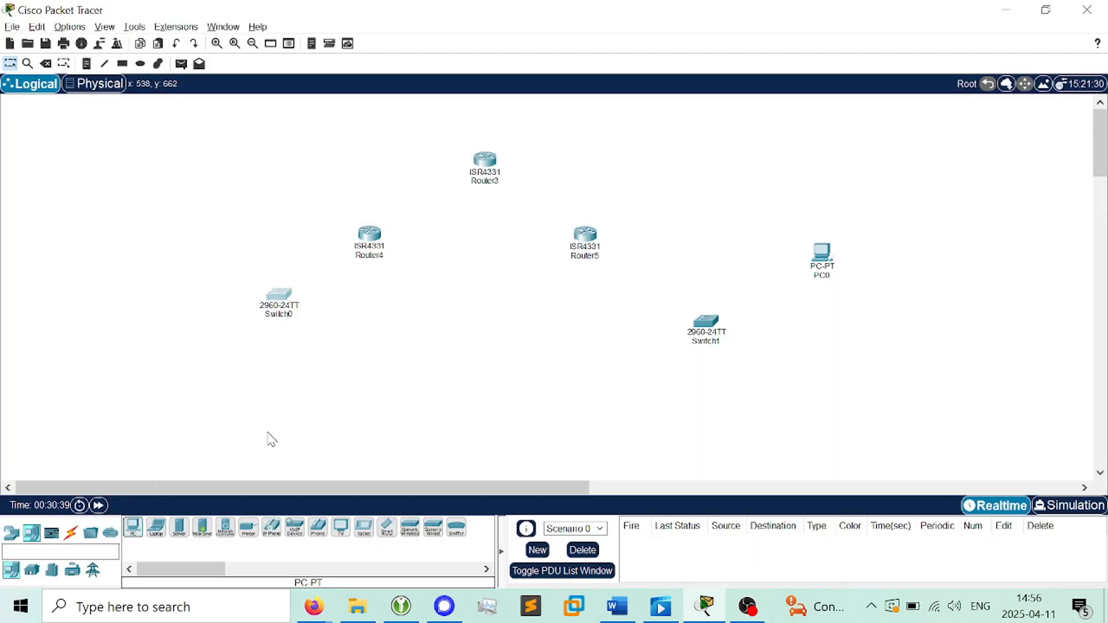
left_click(133, 527)
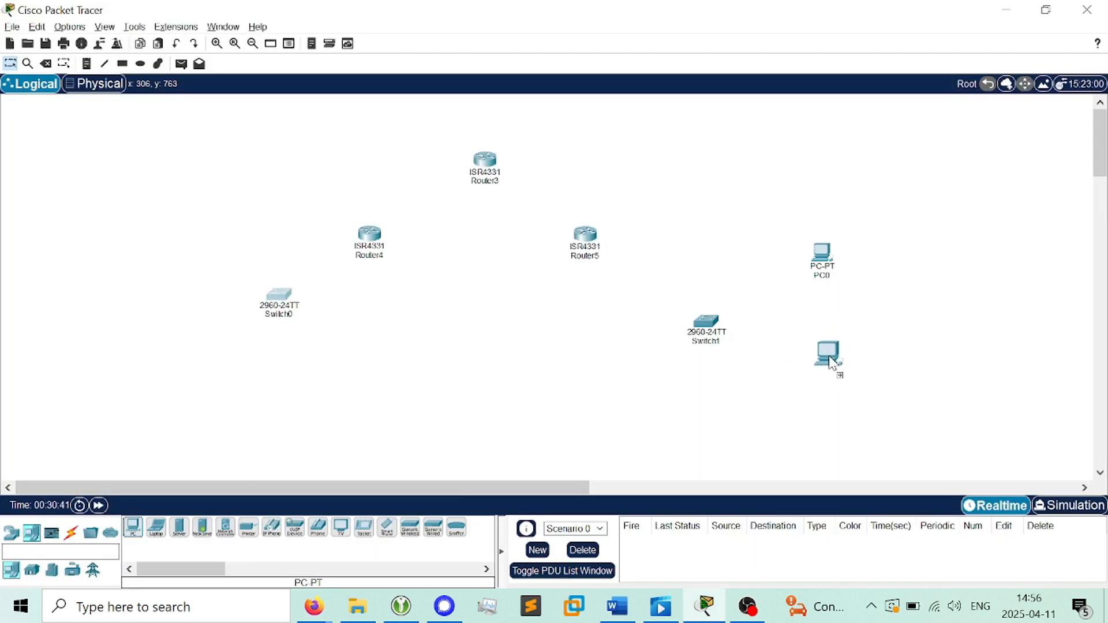
left_click(821, 367)
Place a Server-PT device just below Switch1
key("alt+Tab")
key("alt+Tab")
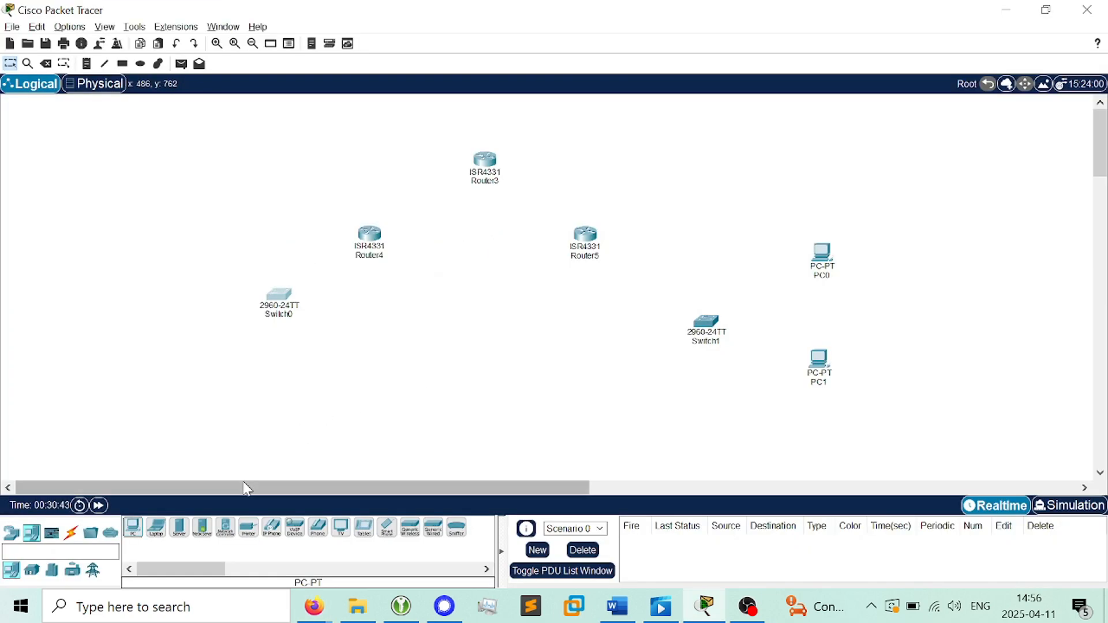
left_click(180, 527)
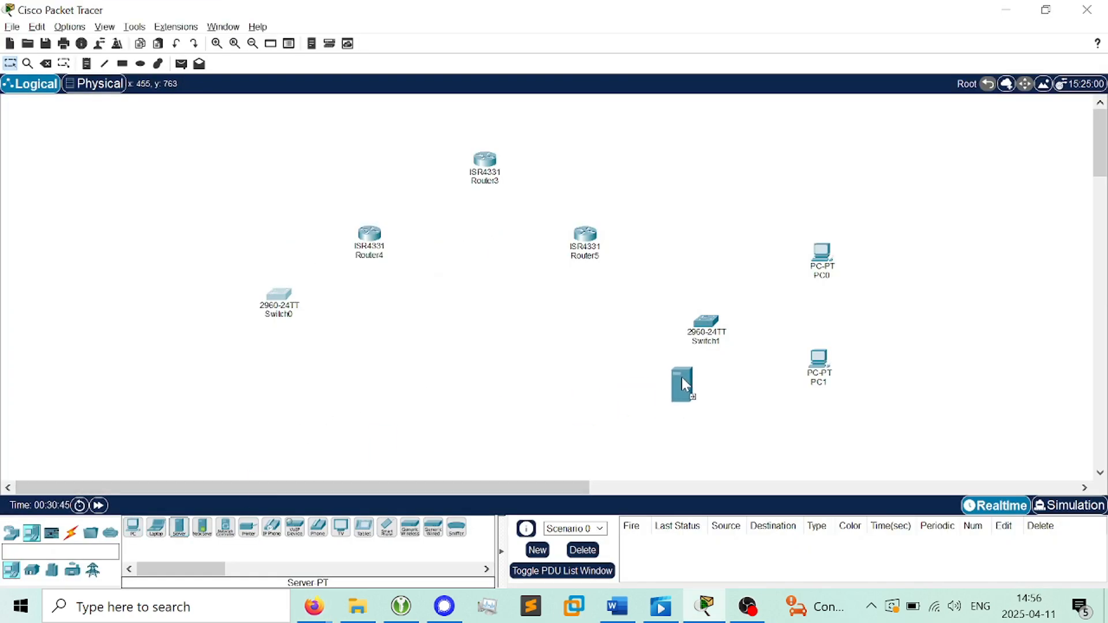
left_click(682, 378)
Switch to the exercises PDF in the browser and look through its network diagrams, ending at Exercice 1
key("alt+Tab")
scroll(198, 548, "down", 15)
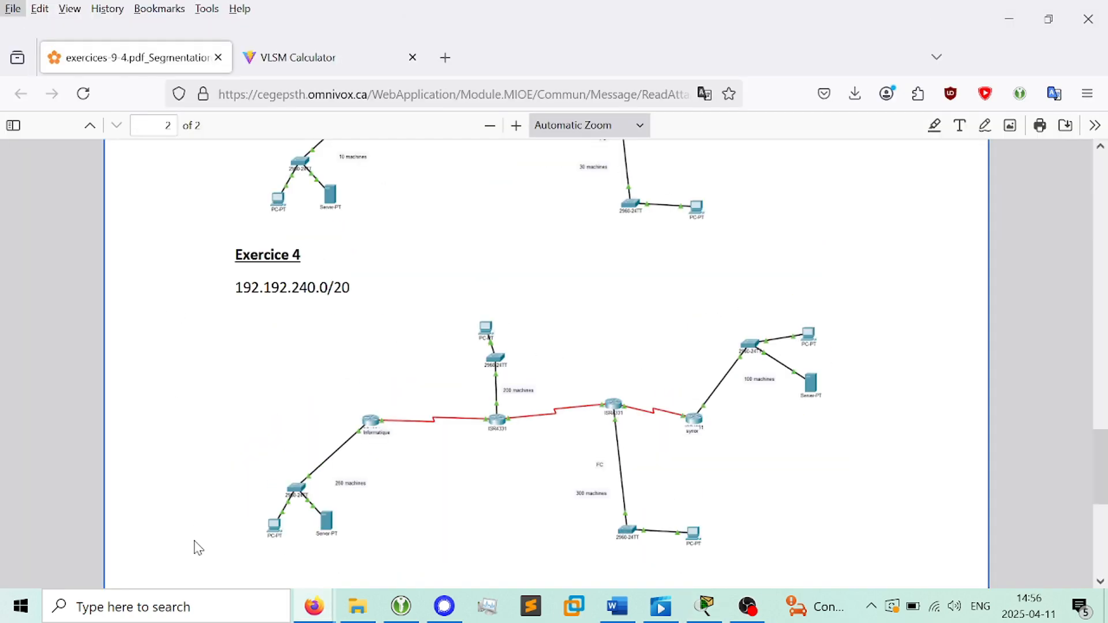
key("alt+Tab")
key("alt+Tab")
scroll(475, 368, "up", 10)
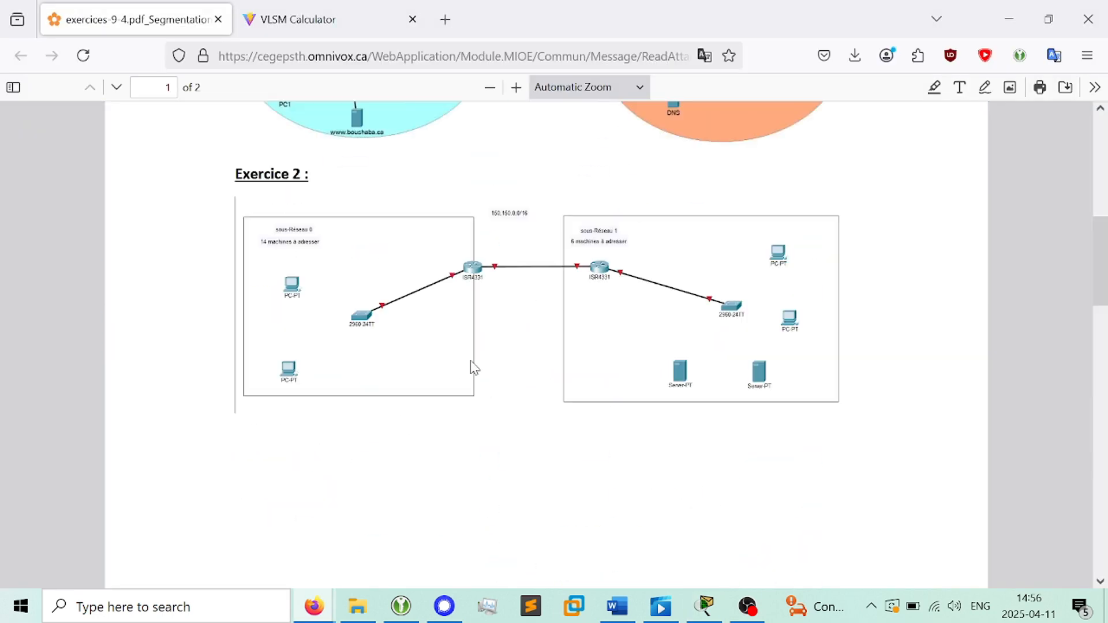
scroll(495, 354, "up", 8)
scroll(497, 353, "down", 12)
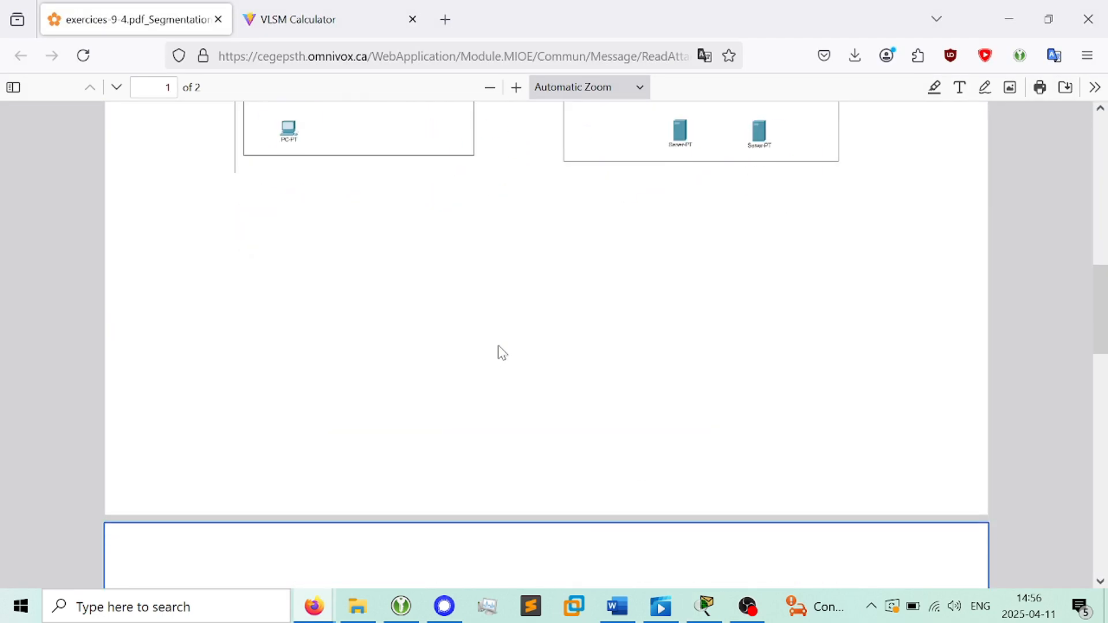
scroll(500, 351, "down", 4)
scroll(513, 361, "up", 12)
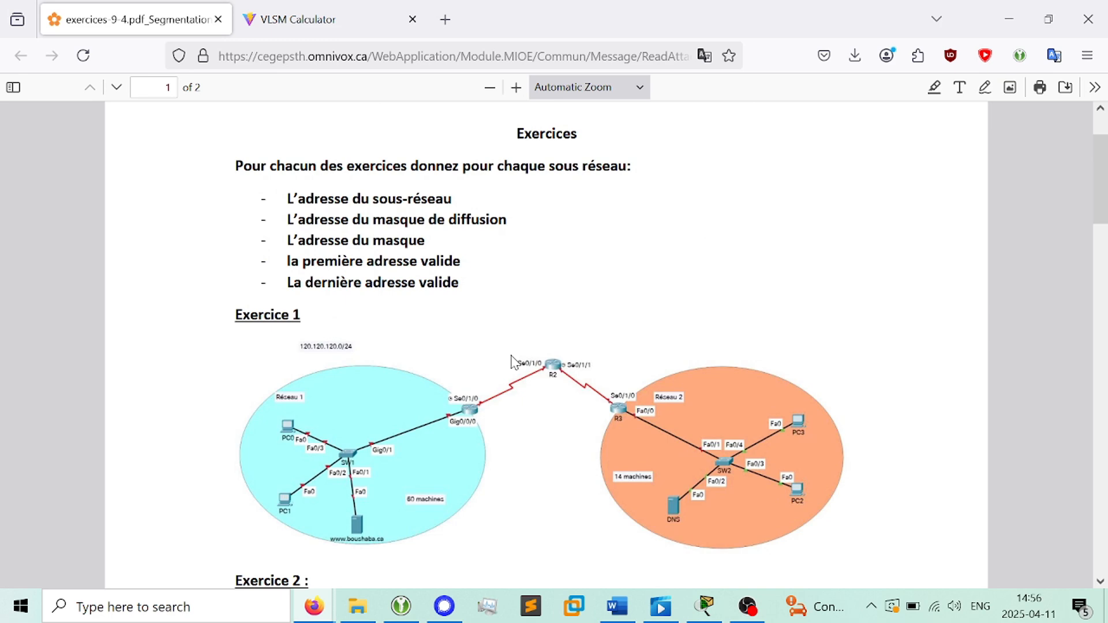
Back in Cisco Packet Tracer, place a Server-PT below Switch0 and two PC-PT devices to the left of that switch
key("alt+Tab")
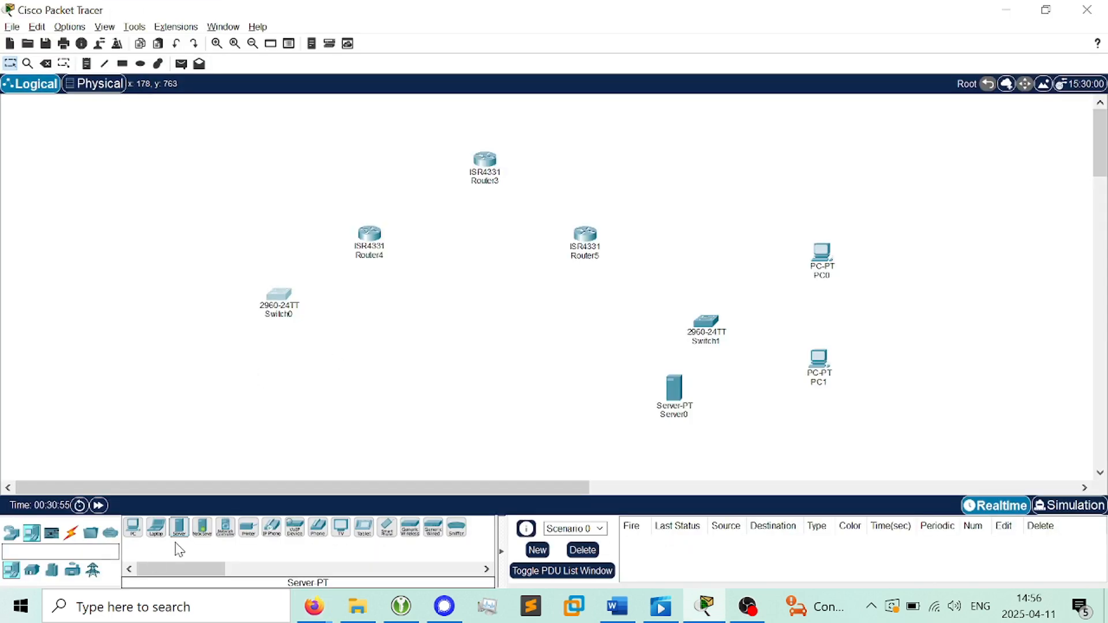
left_click(305, 370)
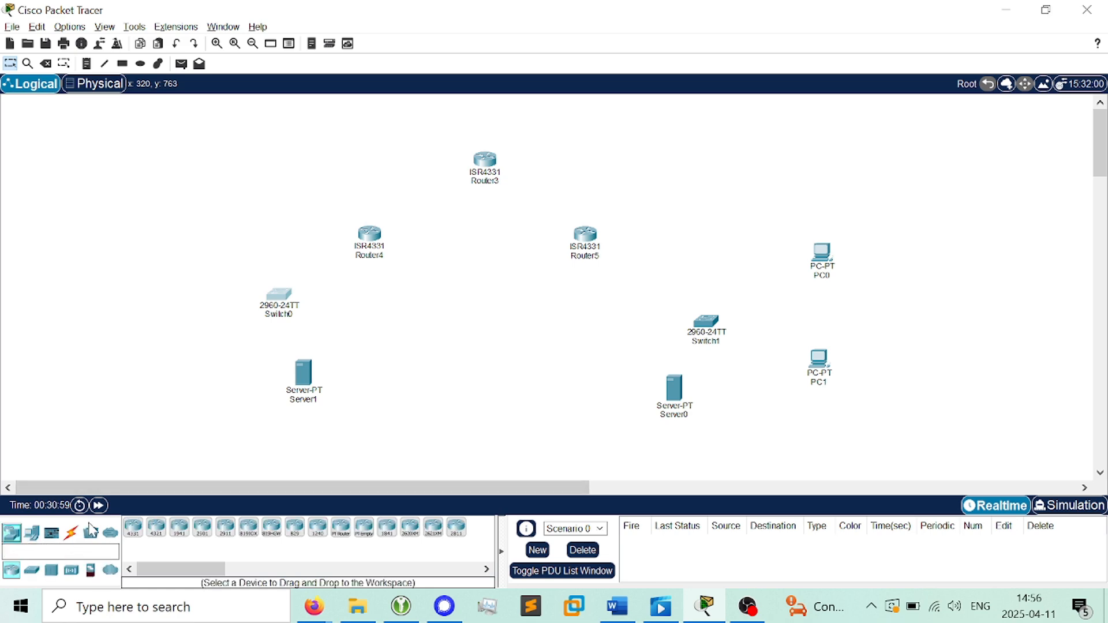
key("alt+Tab")
key("alt+Tab")
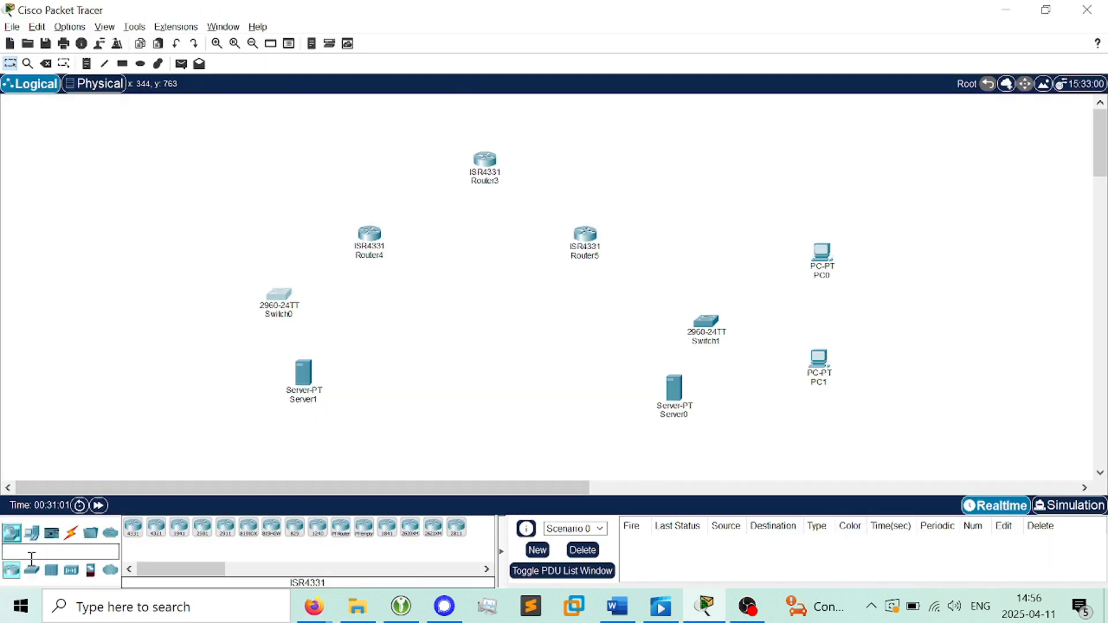
left_click(128, 534)
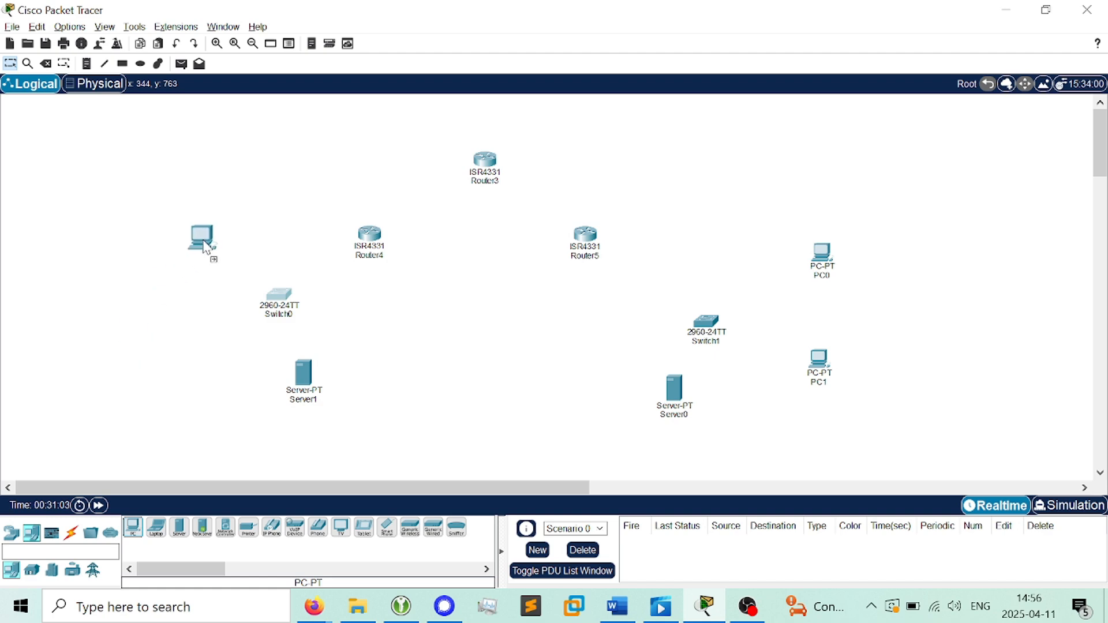
left_click(221, 224)
key("alt+Tab")
key("alt+Tab")
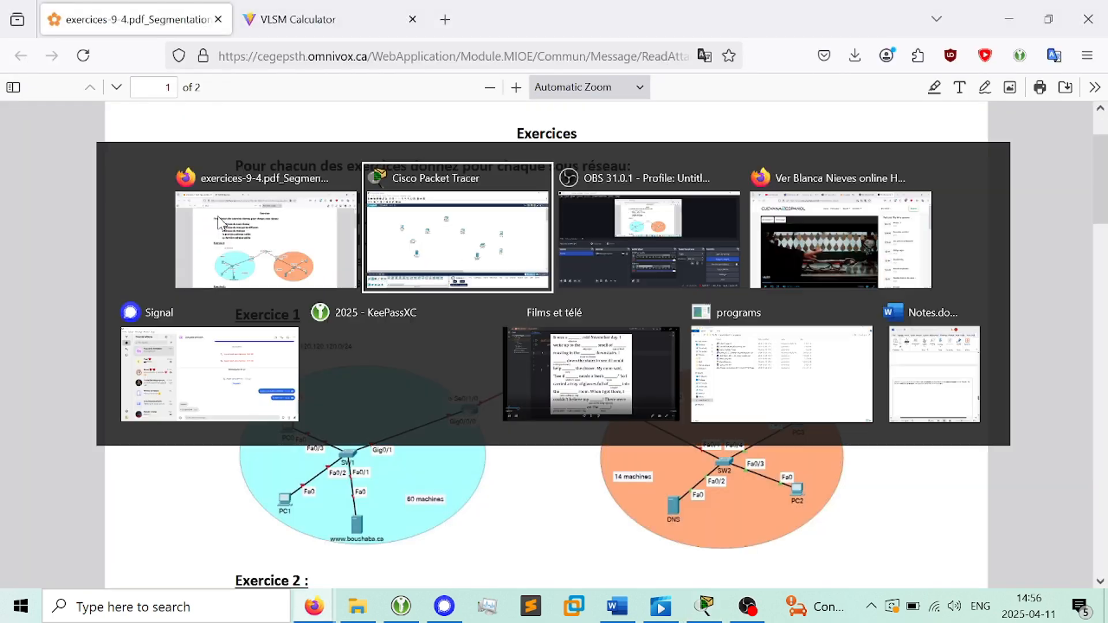
left_click(128, 534)
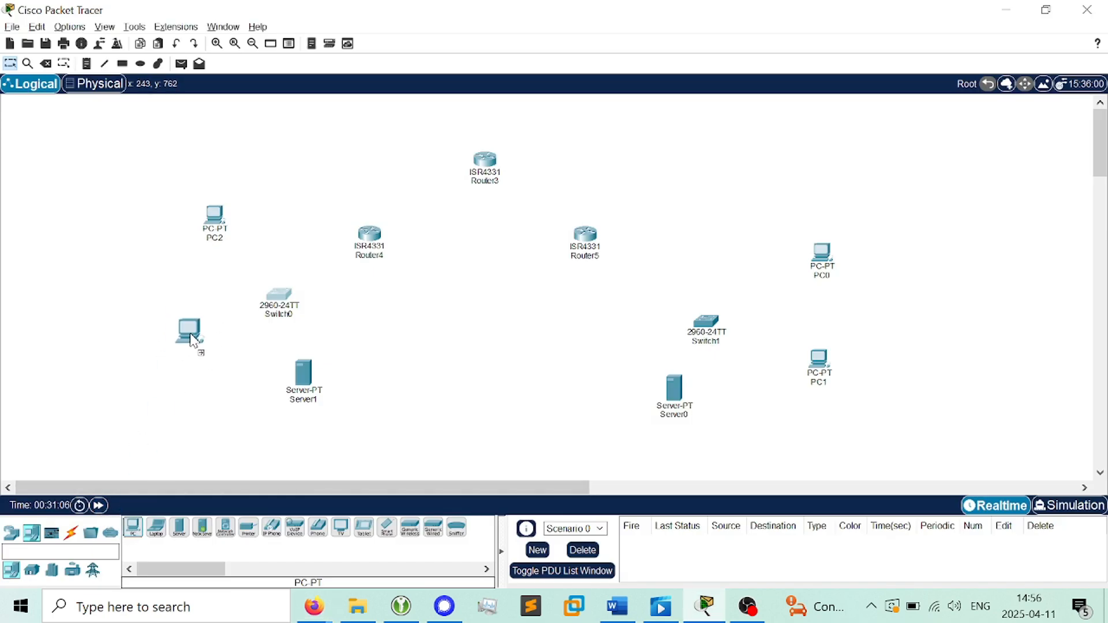
left_click(194, 336)
Shift PC2 slightly to the left so it sits roughly above PC3
left_click_drag(210, 222, 198, 220)
left_click(196, 220)
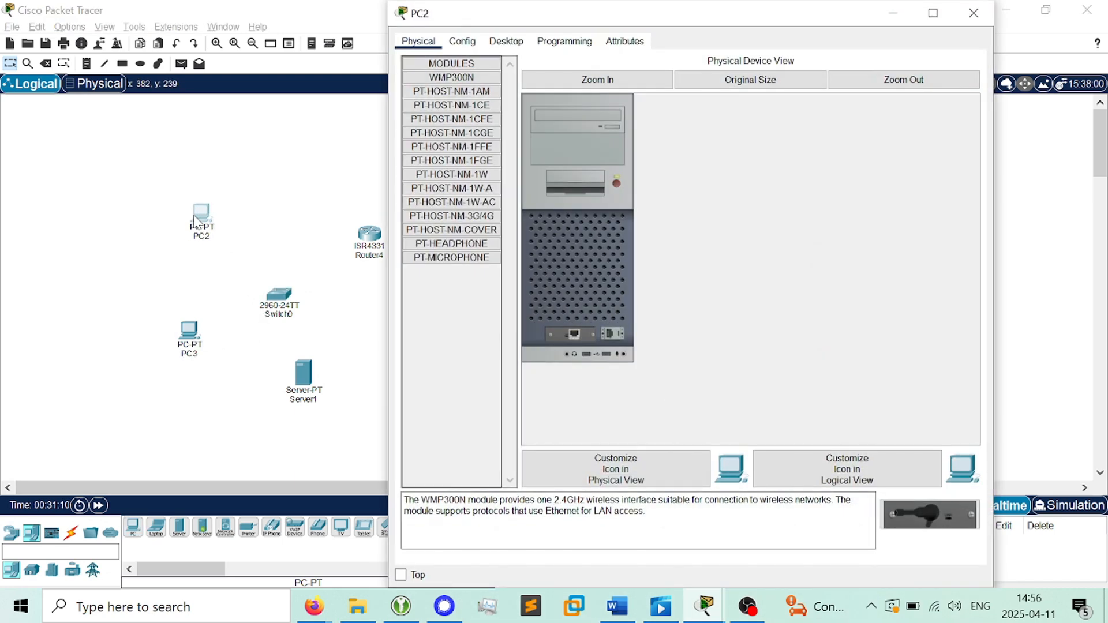
left_click(974, 13)
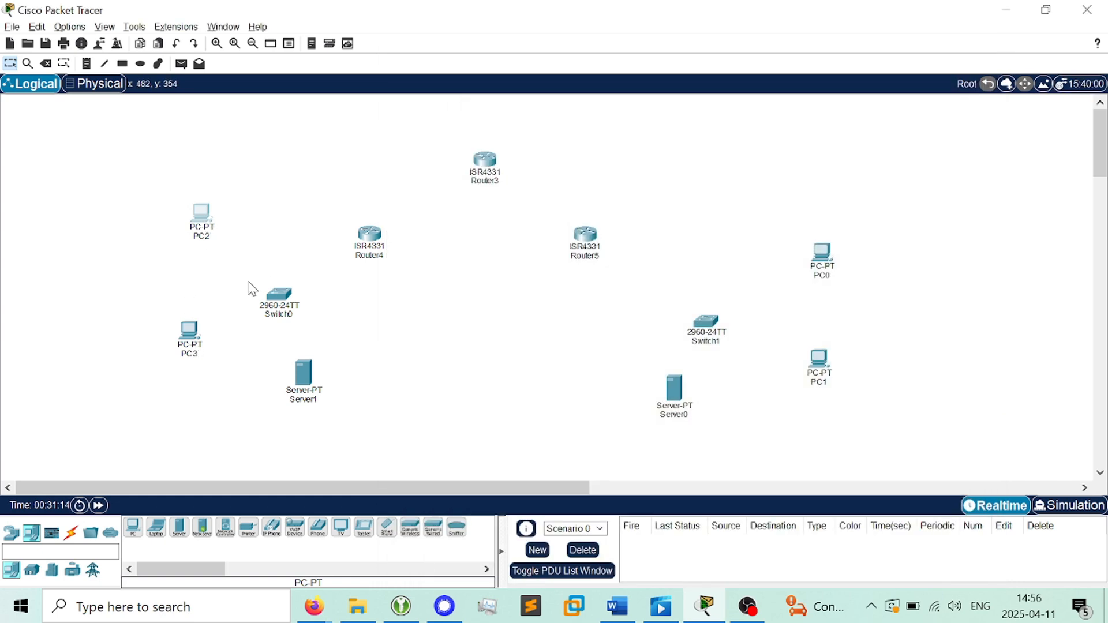
Bring up the available cable types and compare them with the links in the browser's Exercice 1 diagram, returning to Packet Tracer
left_click(71, 532)
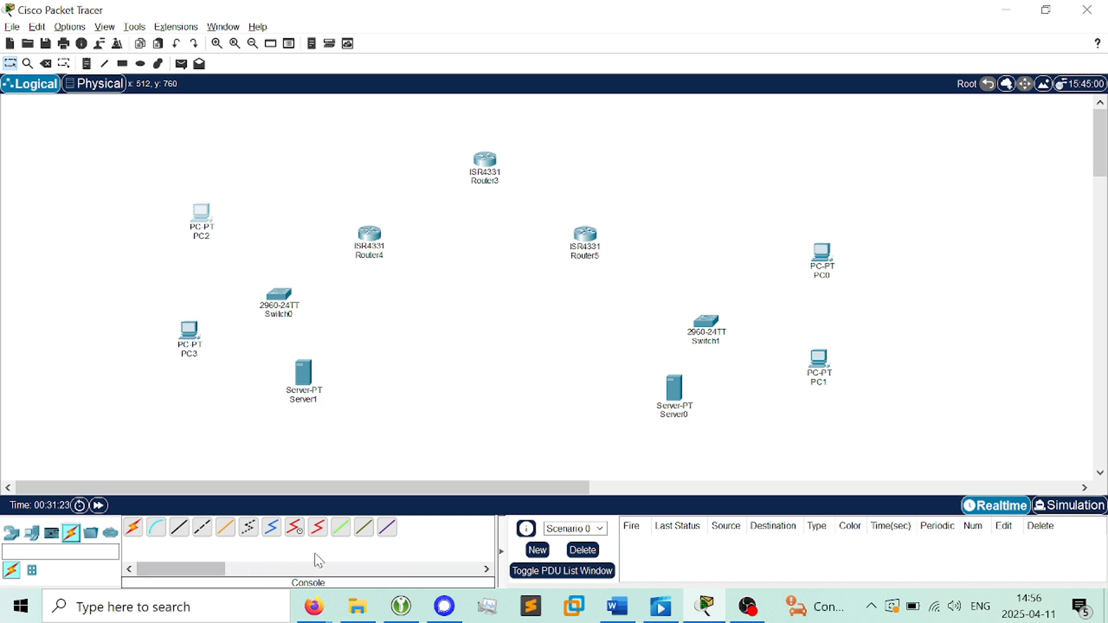
key("alt+Tab")
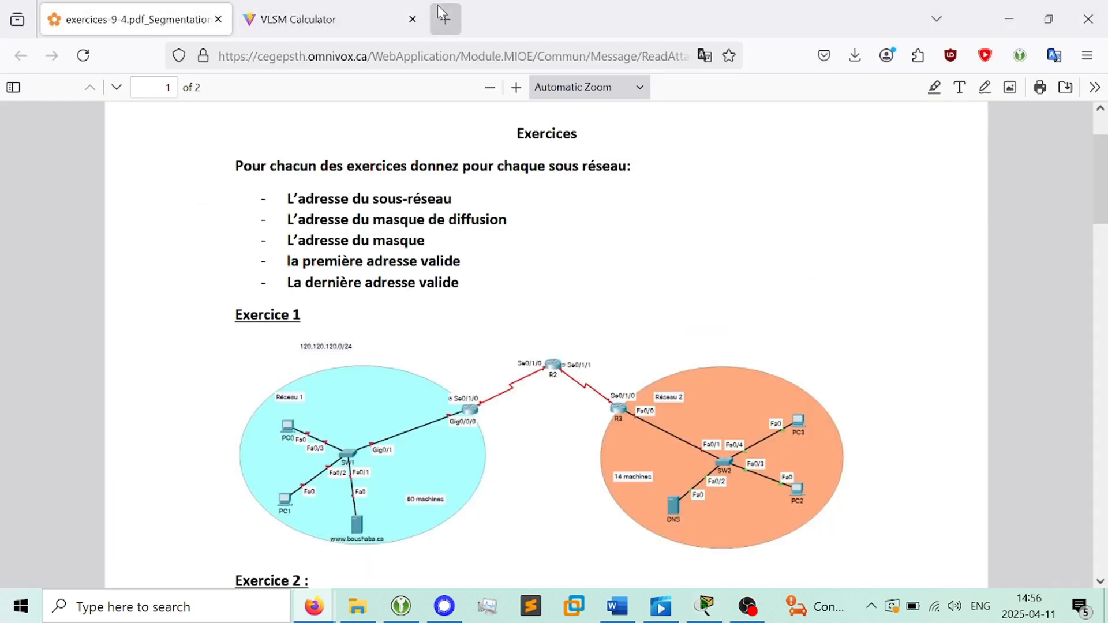
key("alt+Tab")
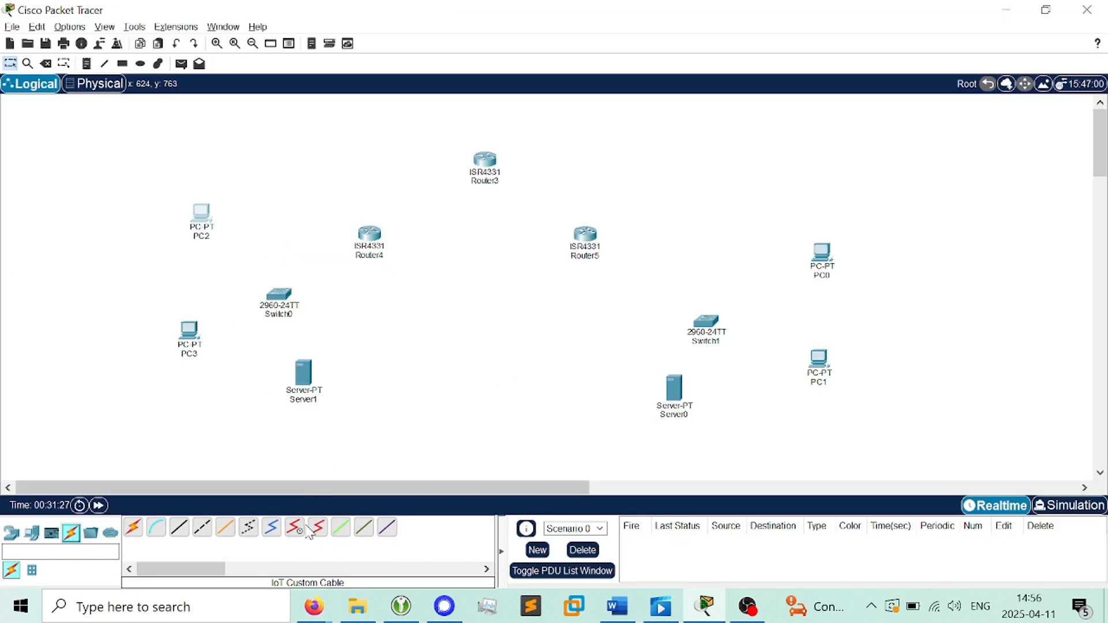
key("alt+Tab")
key("alt+Tab")
left_click(317, 527)
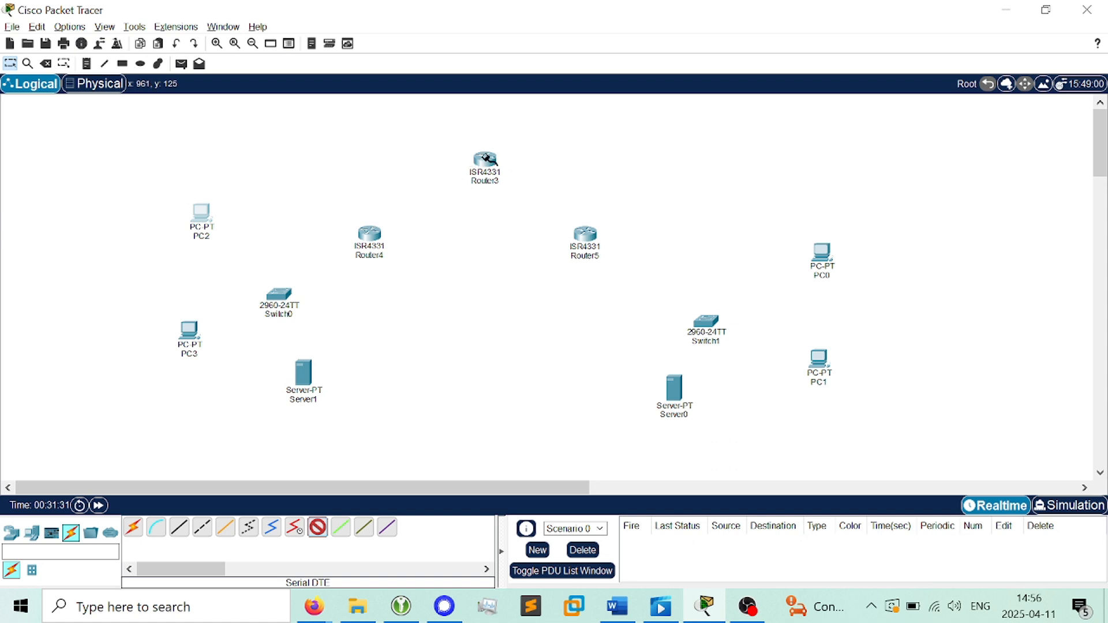
left_click(489, 160)
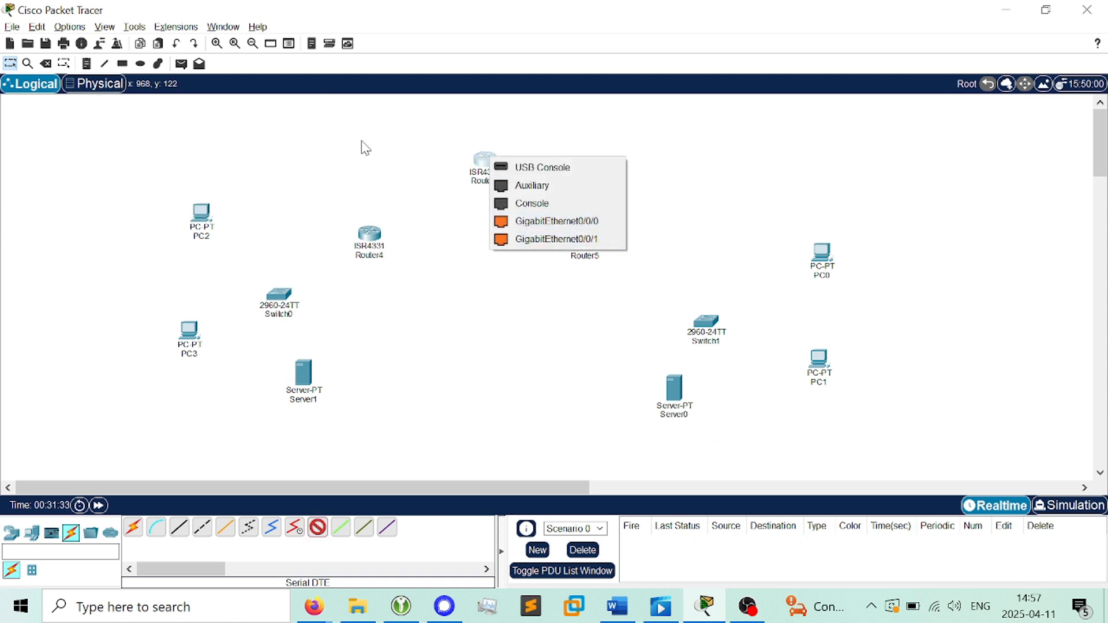
left_click(579, 134)
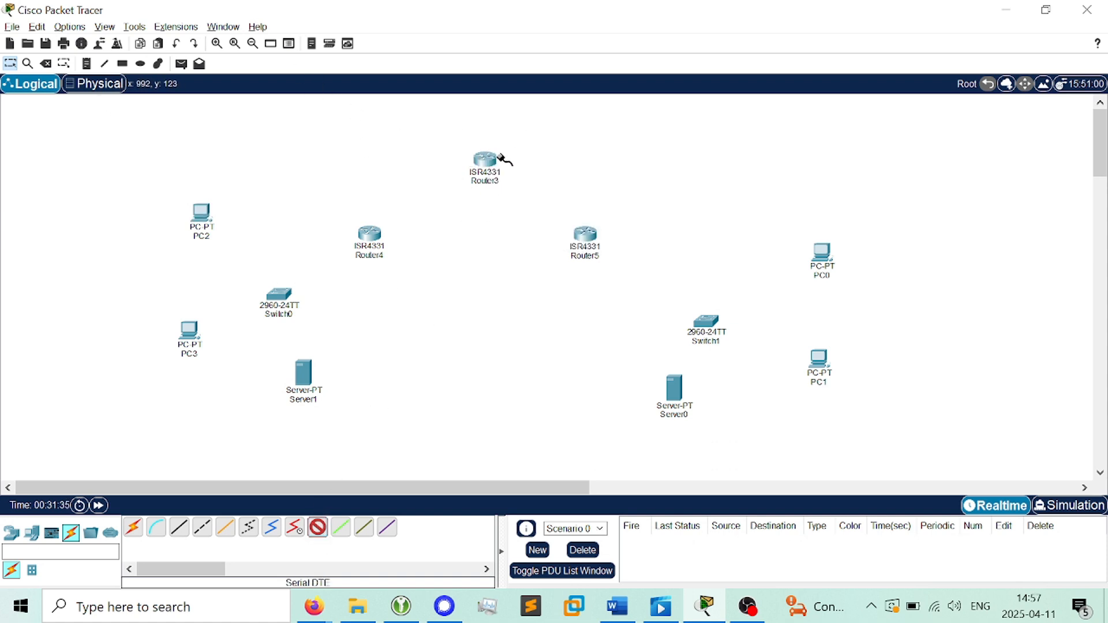
key("Escape")
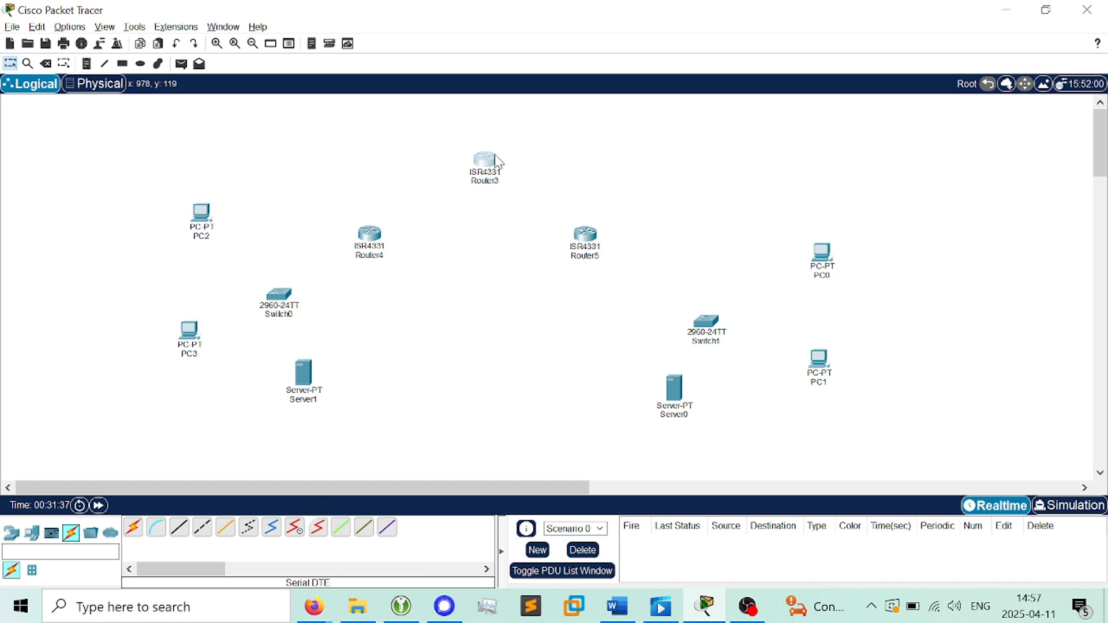
Install a NIM-2T serial module in the first empty module slot of Router3 and close its device window
left_click(486, 162)
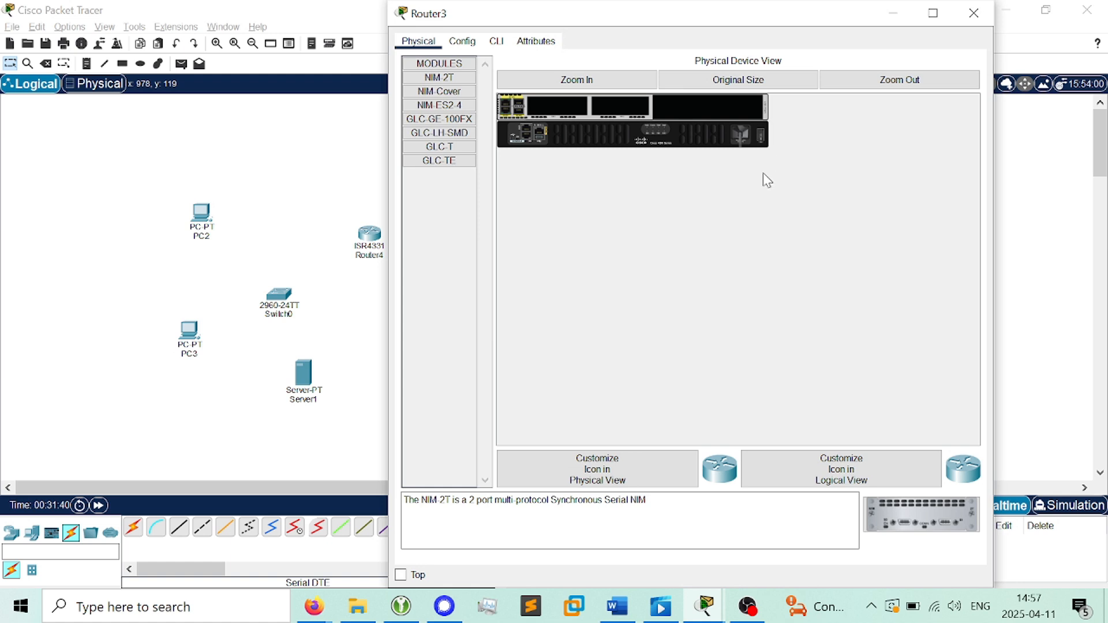
left_click(629, 80)
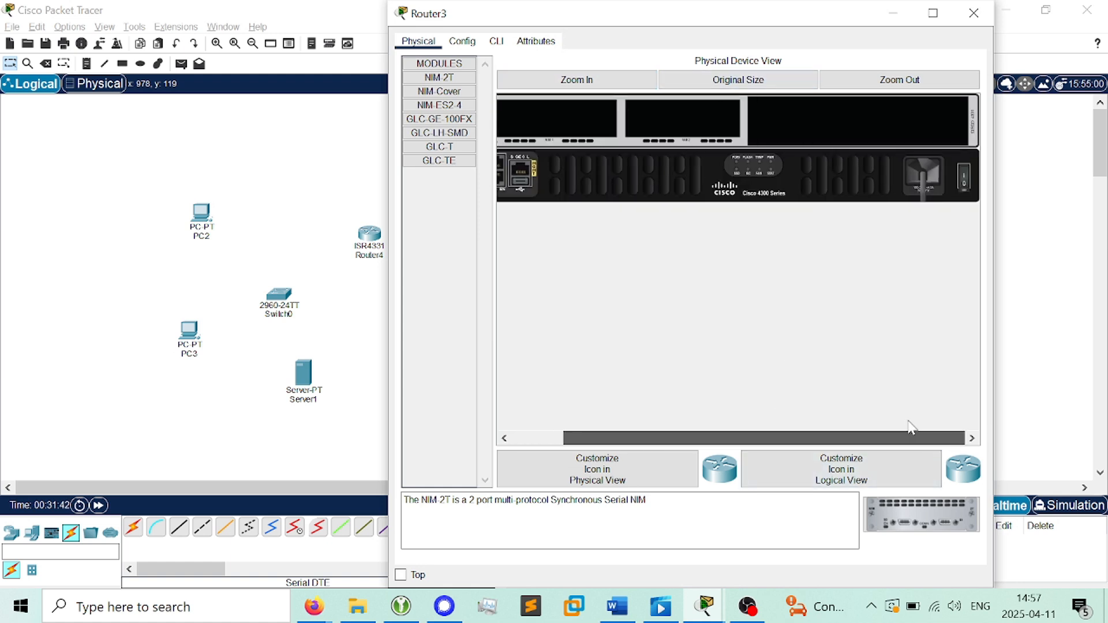
left_click_drag(908, 421, 949, 172)
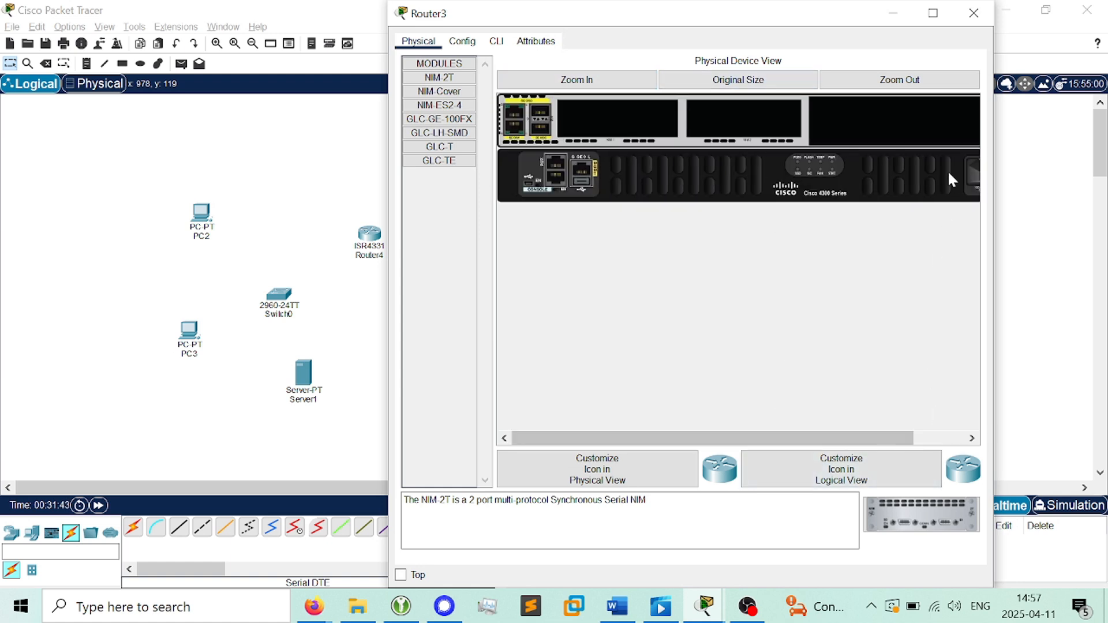
left_click(739, 79)
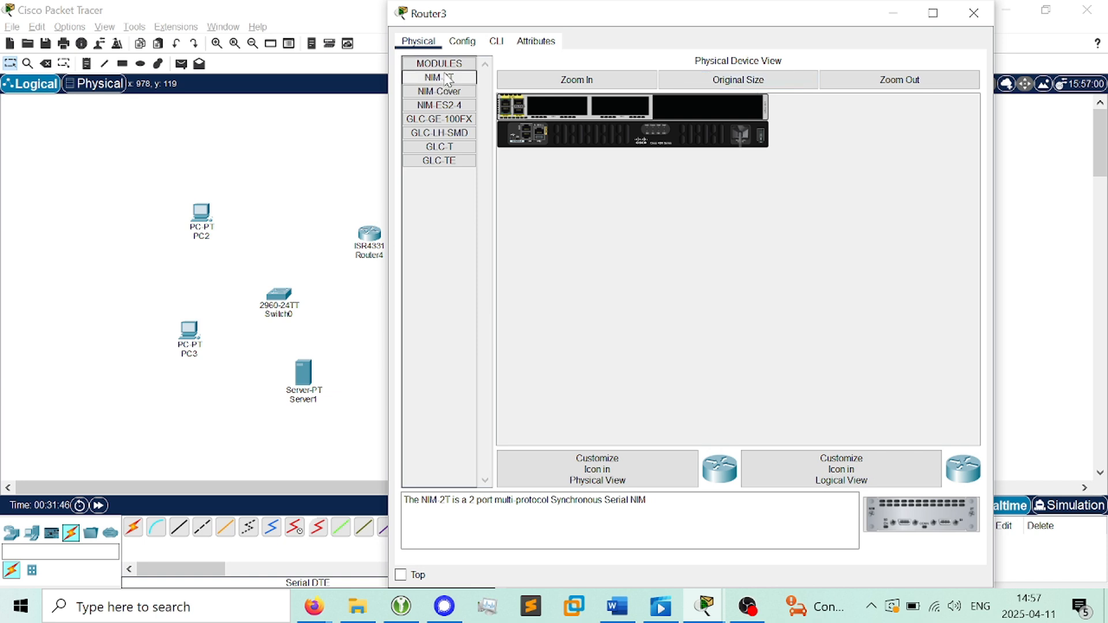
left_click(456, 63)
left_click(456, 63)
left_click_drag(455, 85, 558, 109)
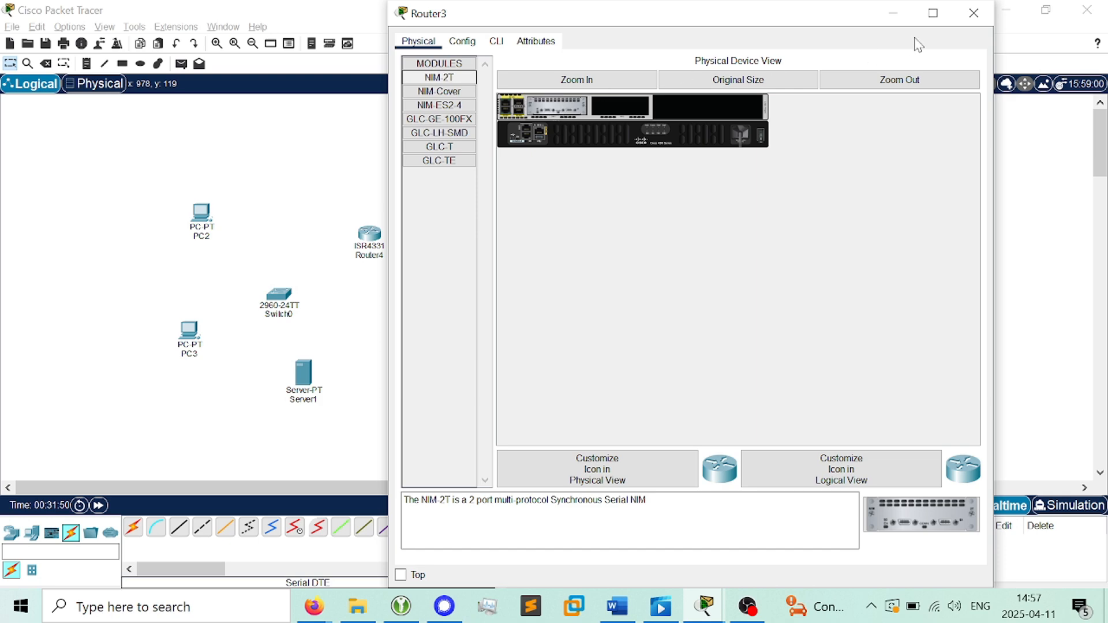
left_click(974, 14)
left_click(495, 160)
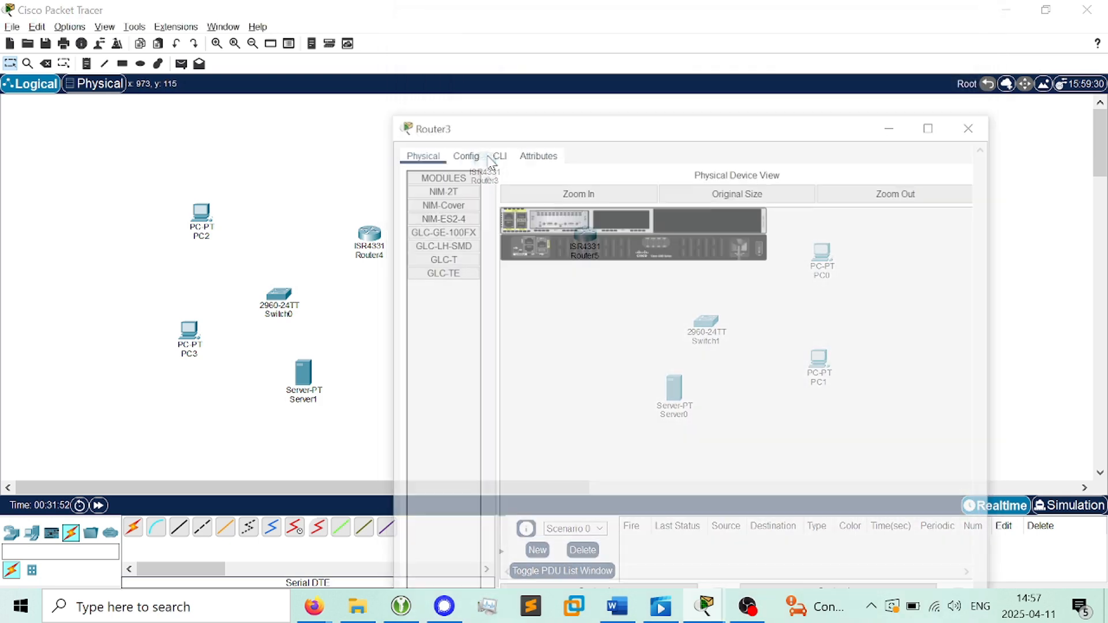
left_click(496, 155)
left_click(612, 314)
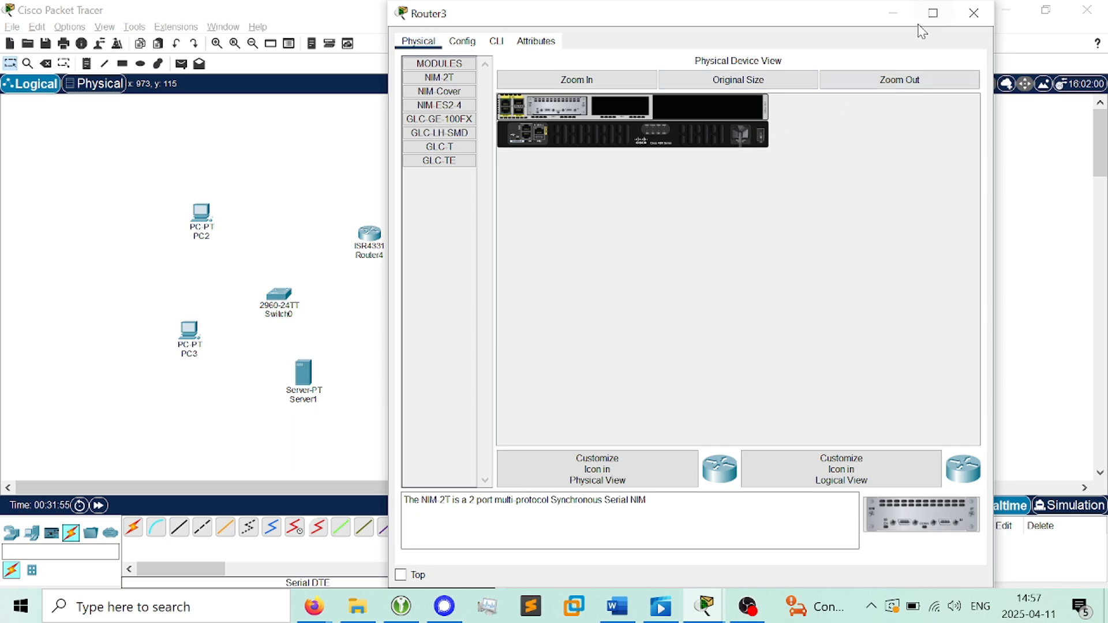
left_click(974, 13)
Install a NIM-2T serial module in the first empty module slot of Router4
left_click(368, 235)
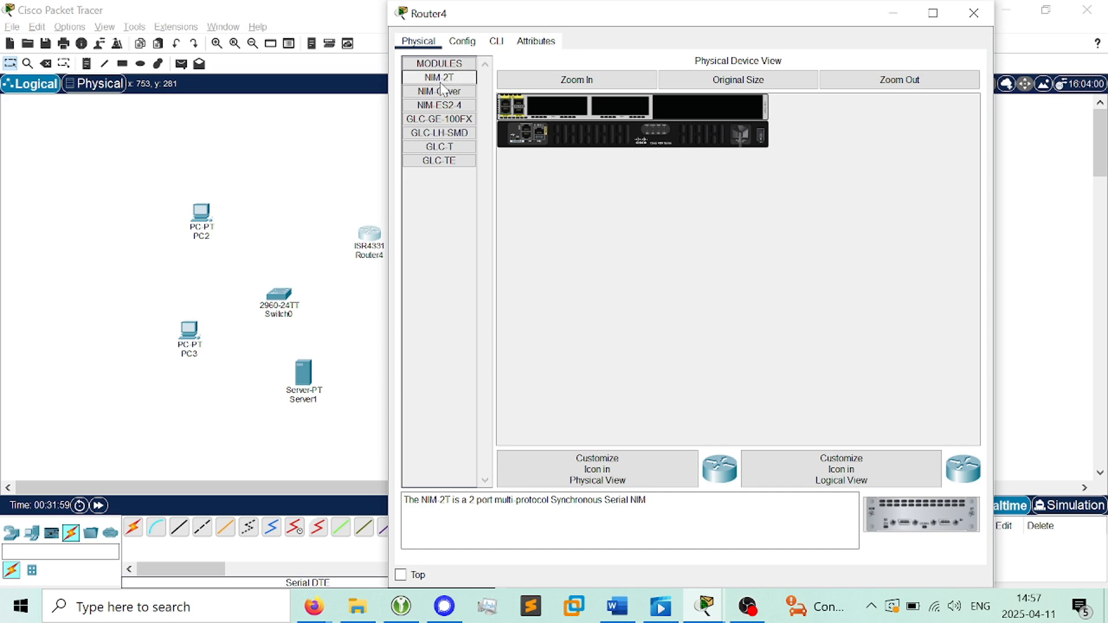
left_click_drag(447, 79, 568, 112)
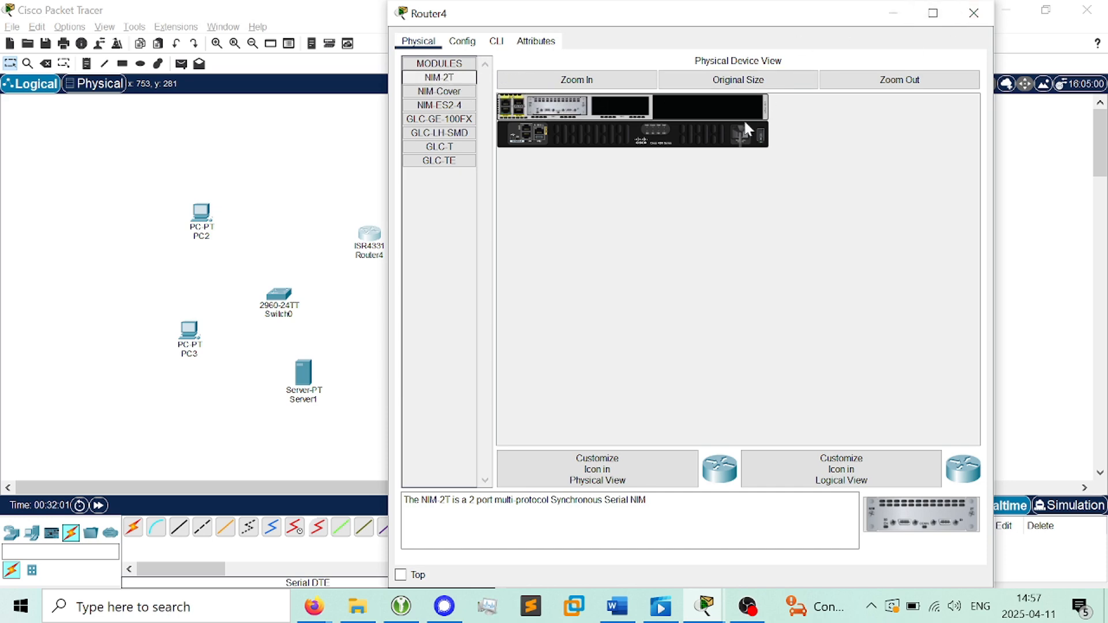
left_click(974, 13)
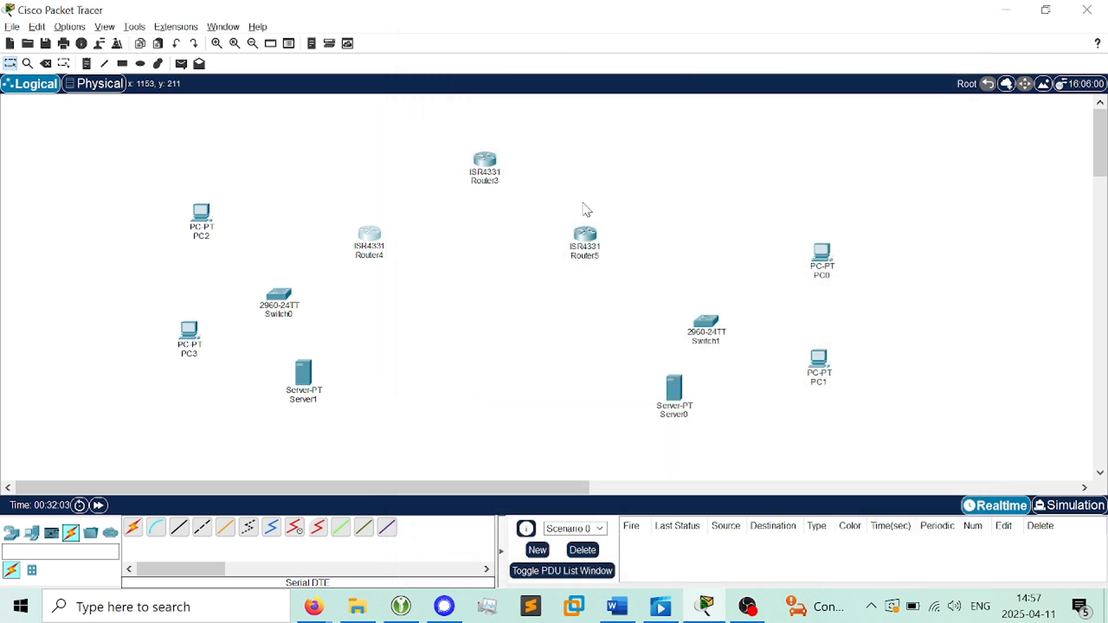
Install a NIM-2T serial module in Router5's first empty module slot and power the router back on
left_click(597, 243)
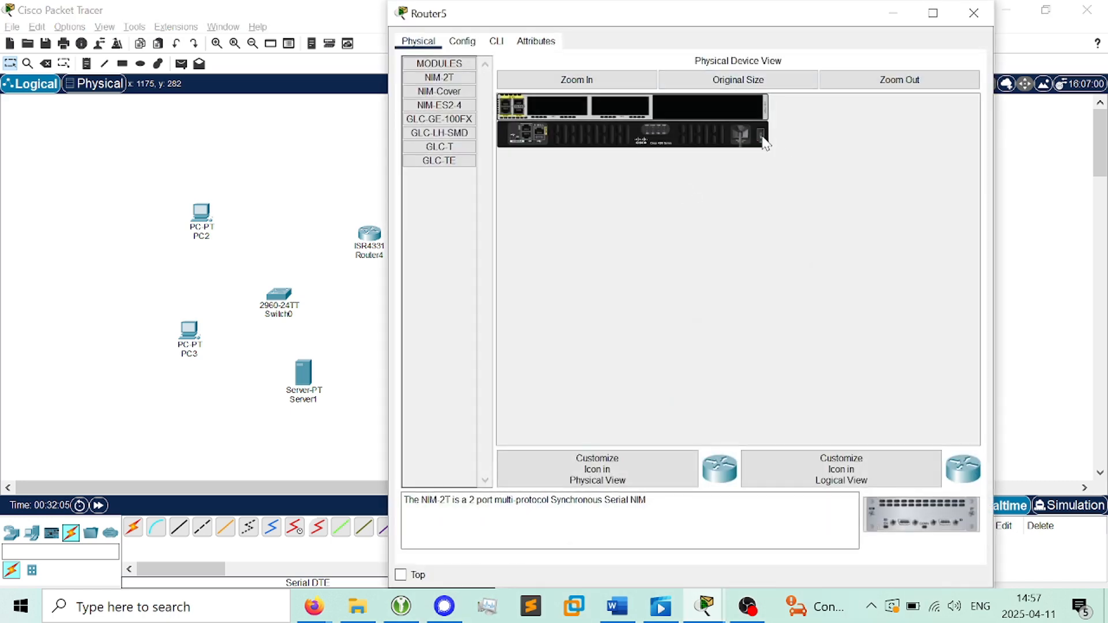
left_click_drag(455, 77, 557, 106)
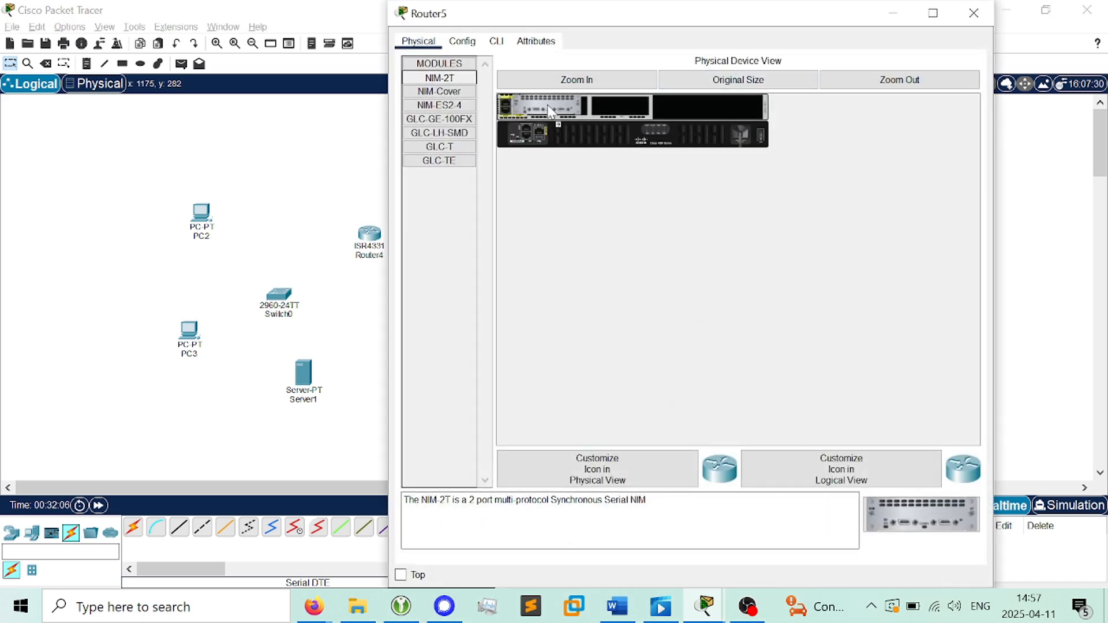
left_click(762, 138)
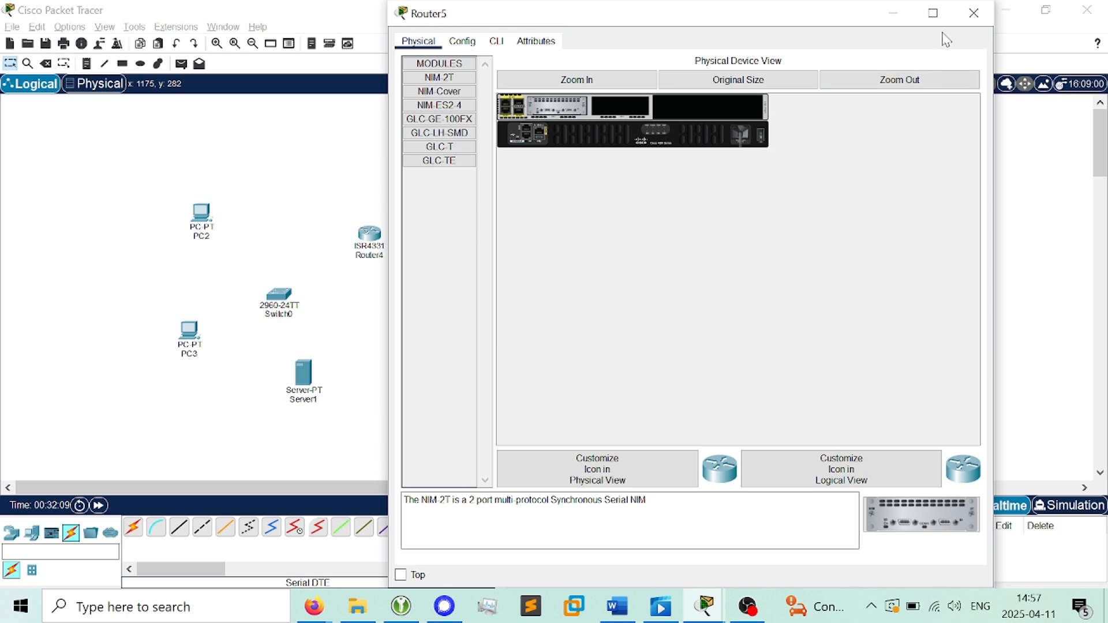
left_click(974, 13)
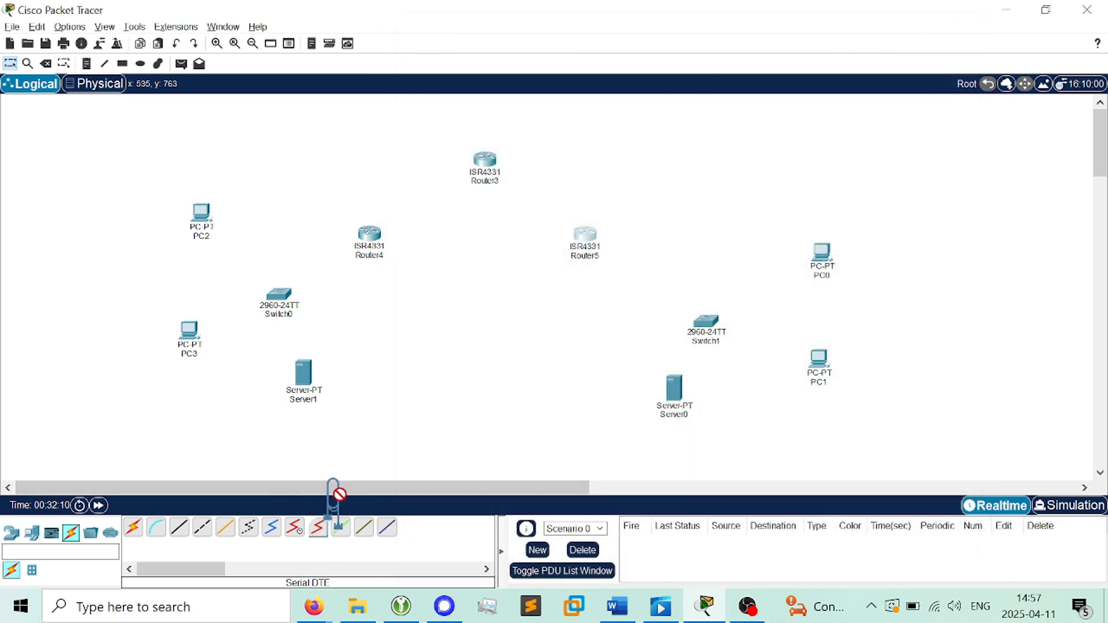
Move Router3 slightly up and connect its Serial0/1/0 port to Serial0/1/0 of Router4 with a Serial DTE cable
mouse_move(495, 169)
left_mouse_down()
mouse_move(498, 148)
mouse_move(497, 160)
left_mouse_up()
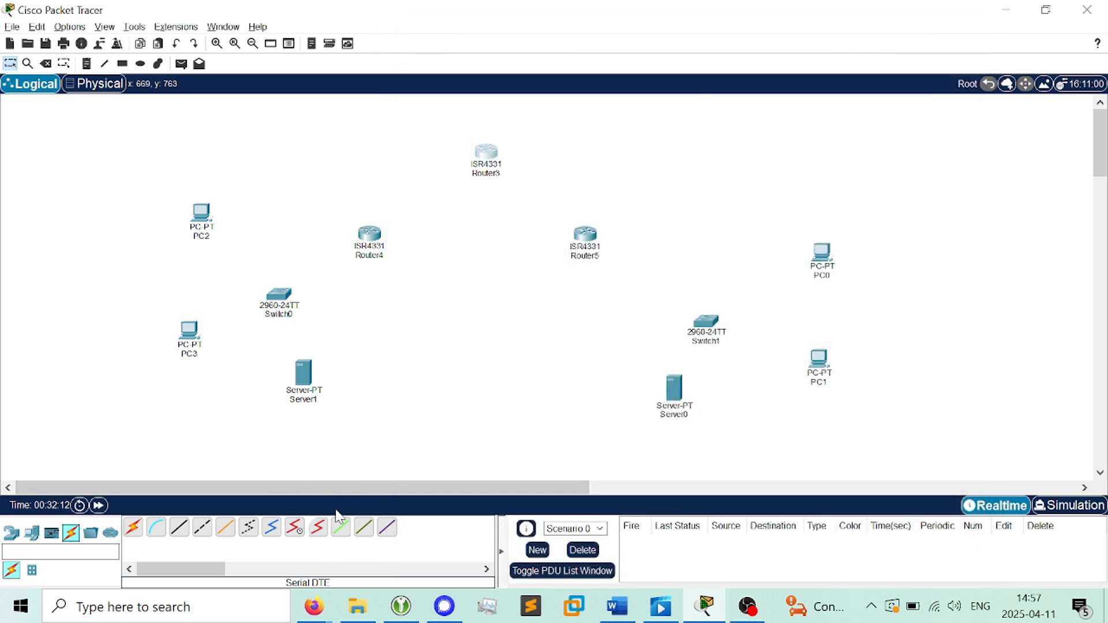
left_click(319, 528)
left_click(496, 148)
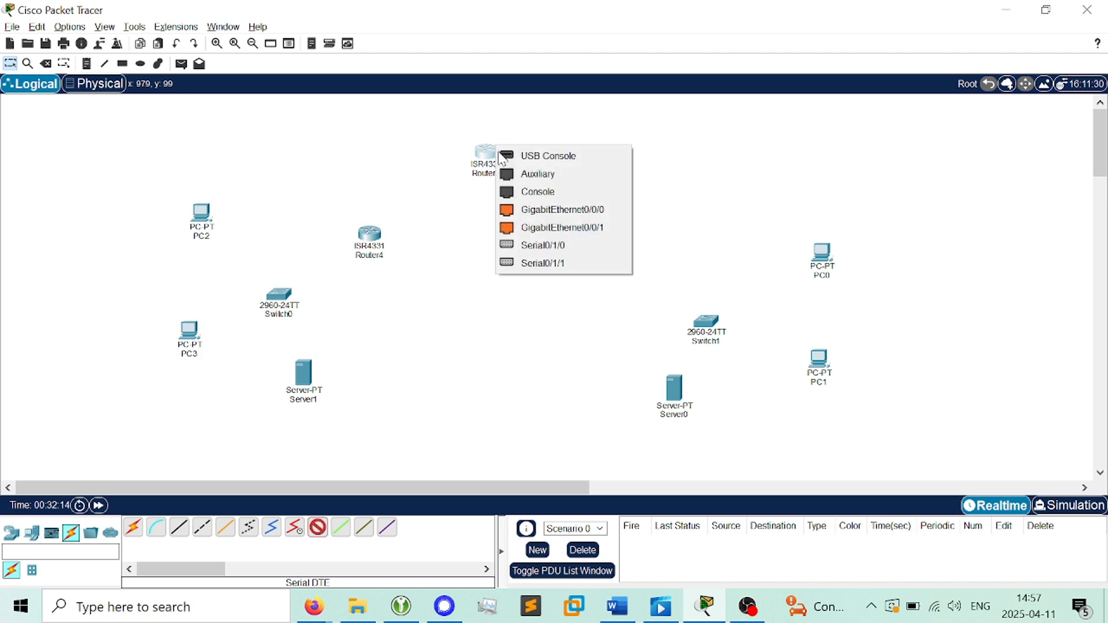
left_click(569, 244)
left_click(369, 232)
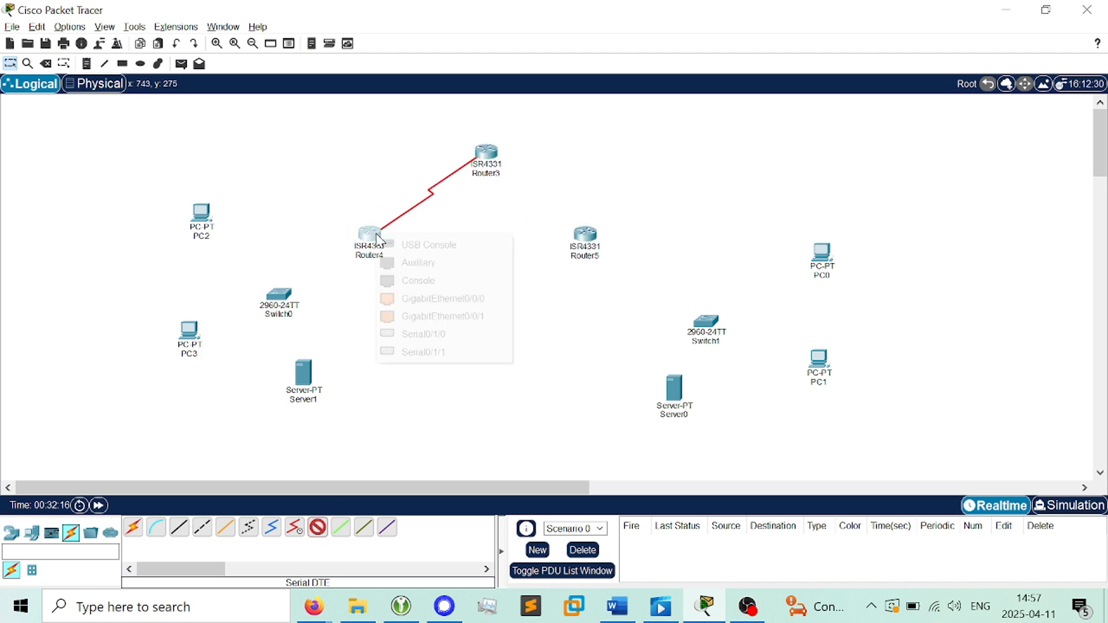
left_click(466, 332)
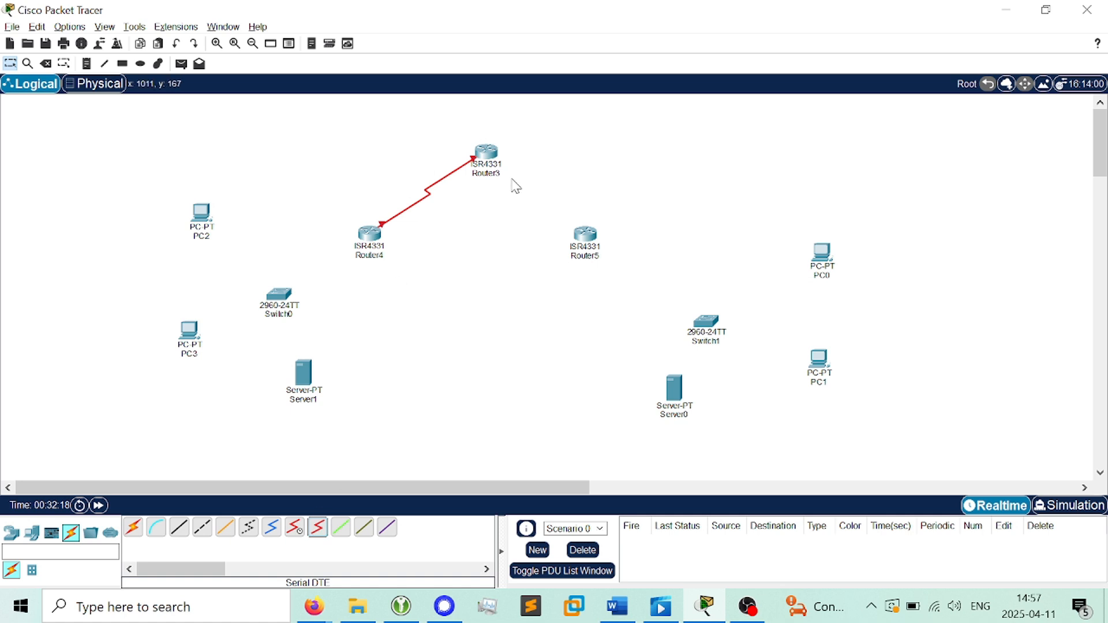
Connect Serial0/1/1 of Router3 to Serial0/1/0 of Router5 with a Serial DTE cable
left_click(320, 528)
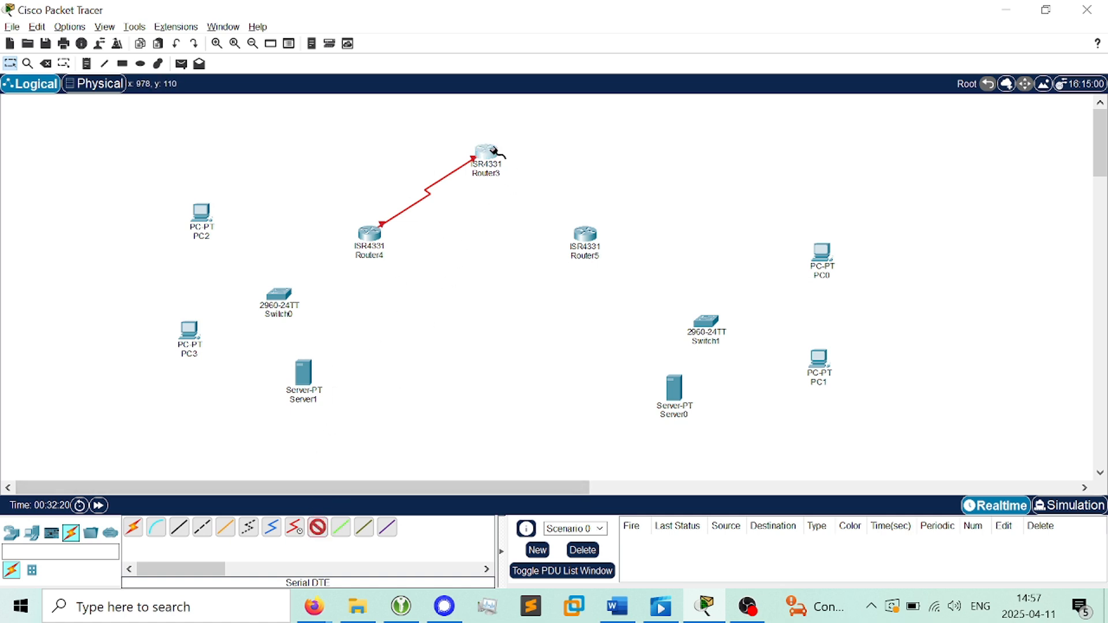
left_click(487, 153)
left_click(568, 247)
left_click(585, 237)
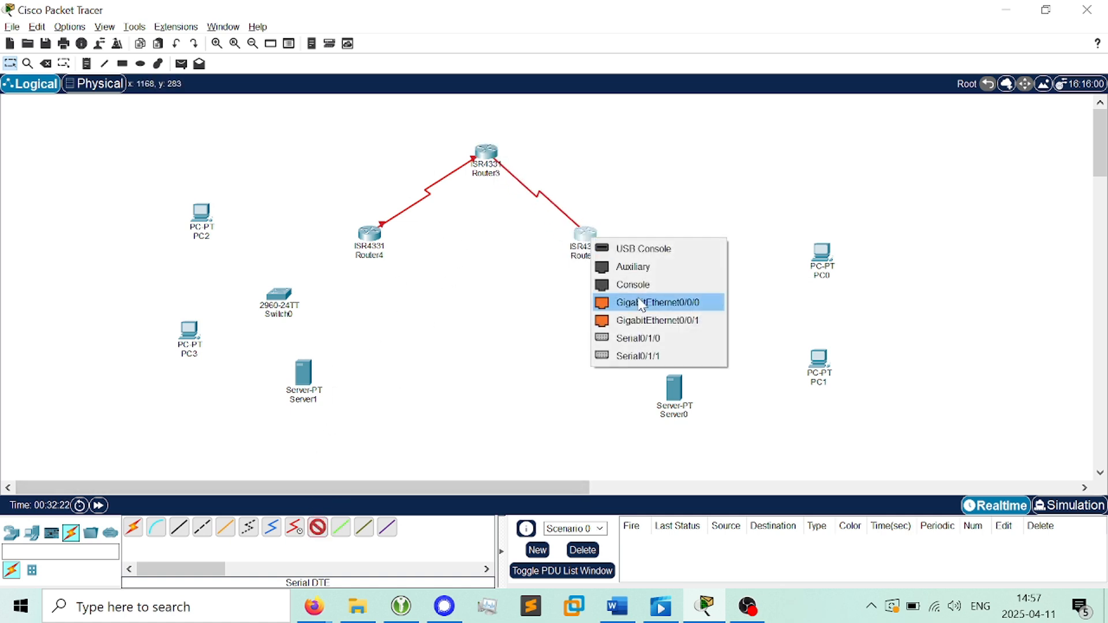
left_click(627, 336)
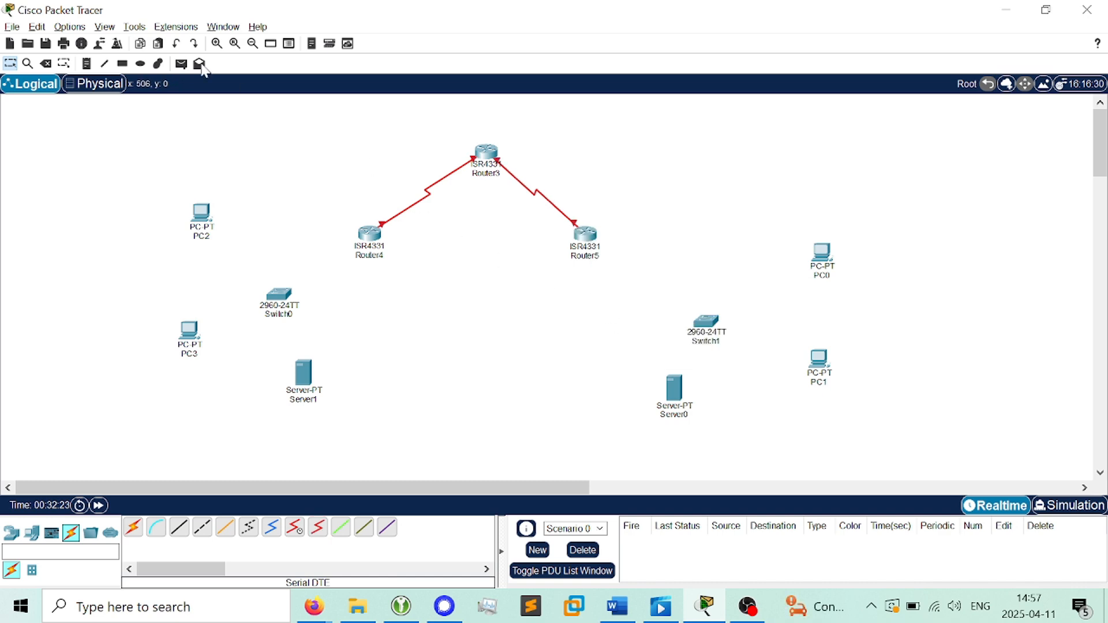
Shift Router5 slightly to the right
left_click(12, 27)
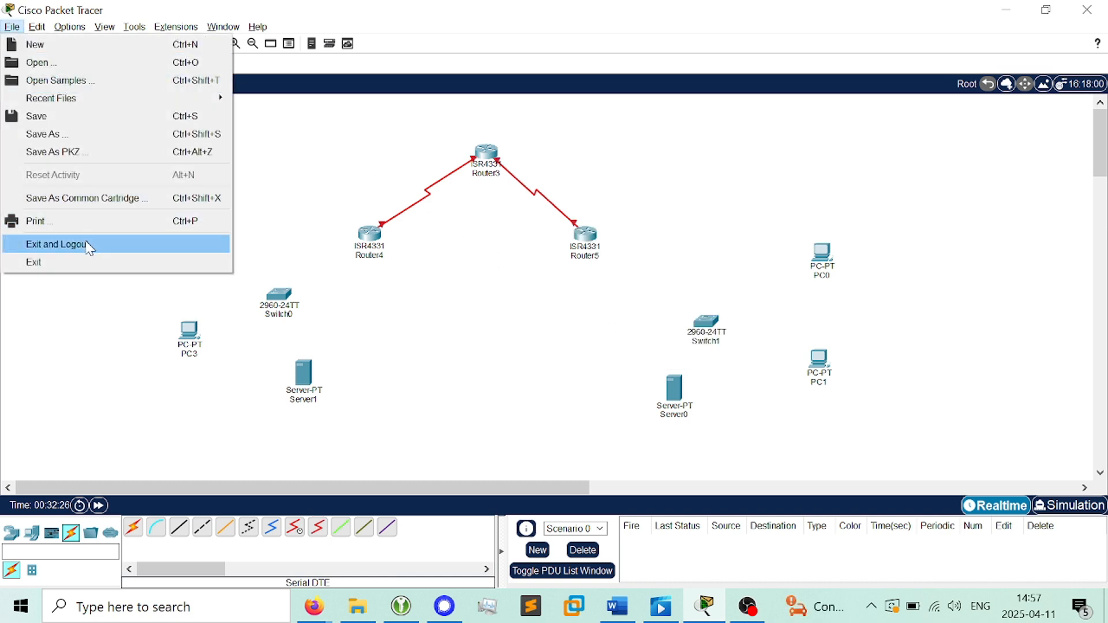
left_click(533, 316)
left_click_drag(594, 241, 604, 241)
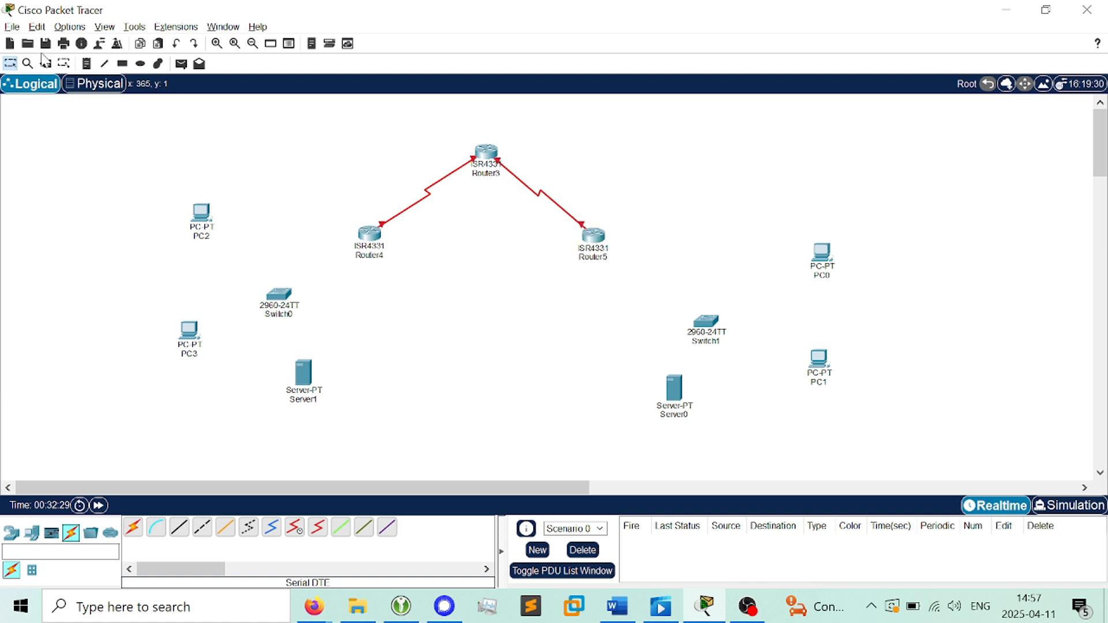
Enable Always Show Port Labels in Logical Workspace in the preferences and close them
left_click(12, 27)
mouse_move(37, 23)
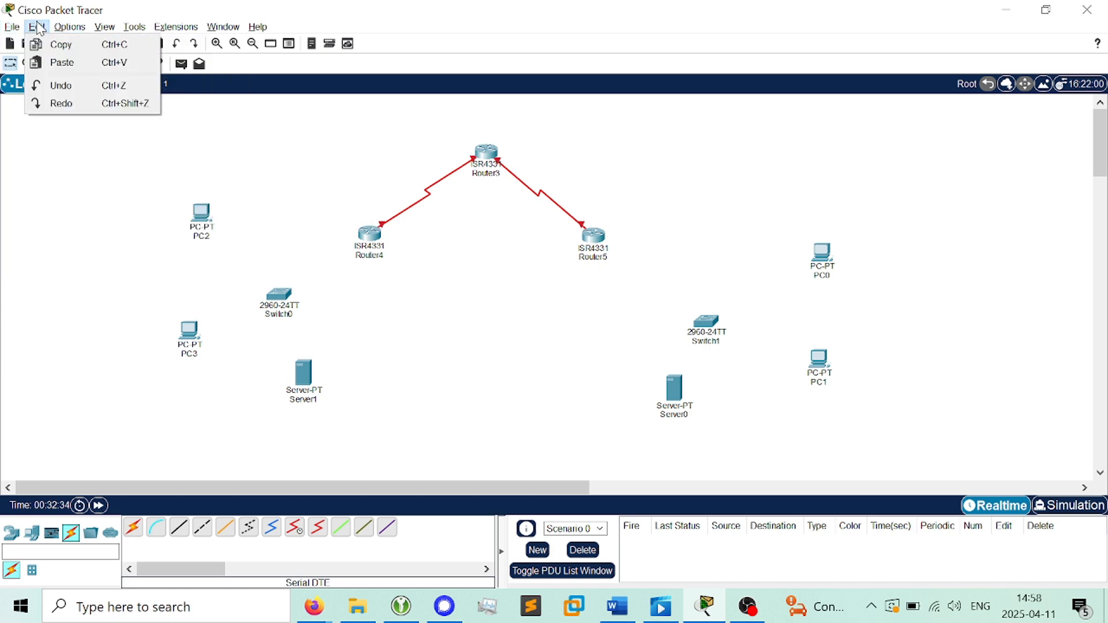
left_click(94, 49)
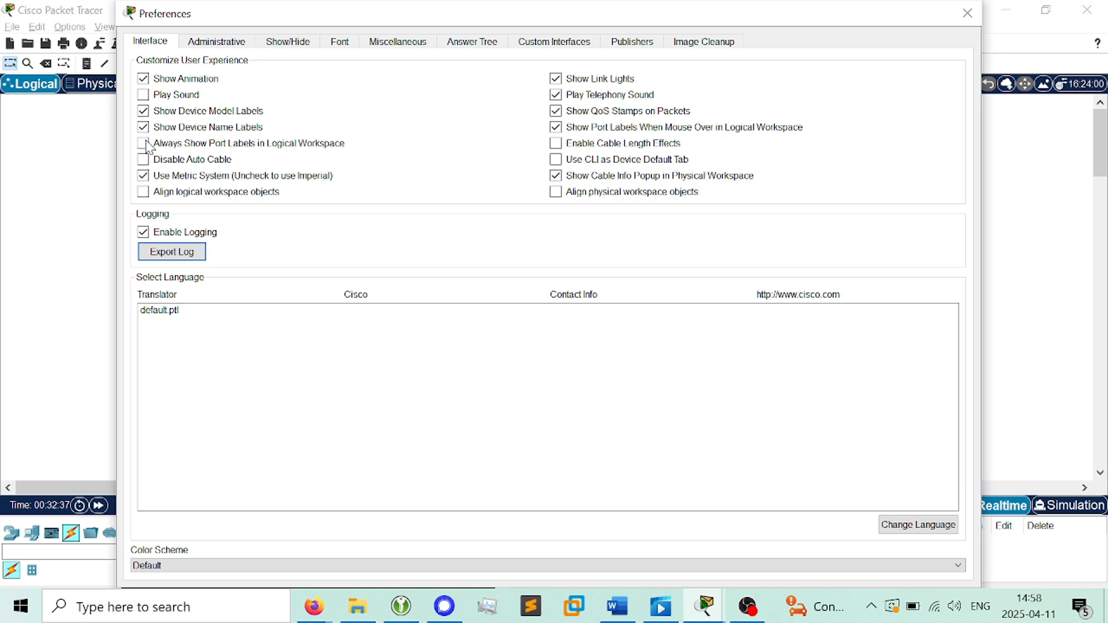
left_click(145, 145)
left_click(967, 14)
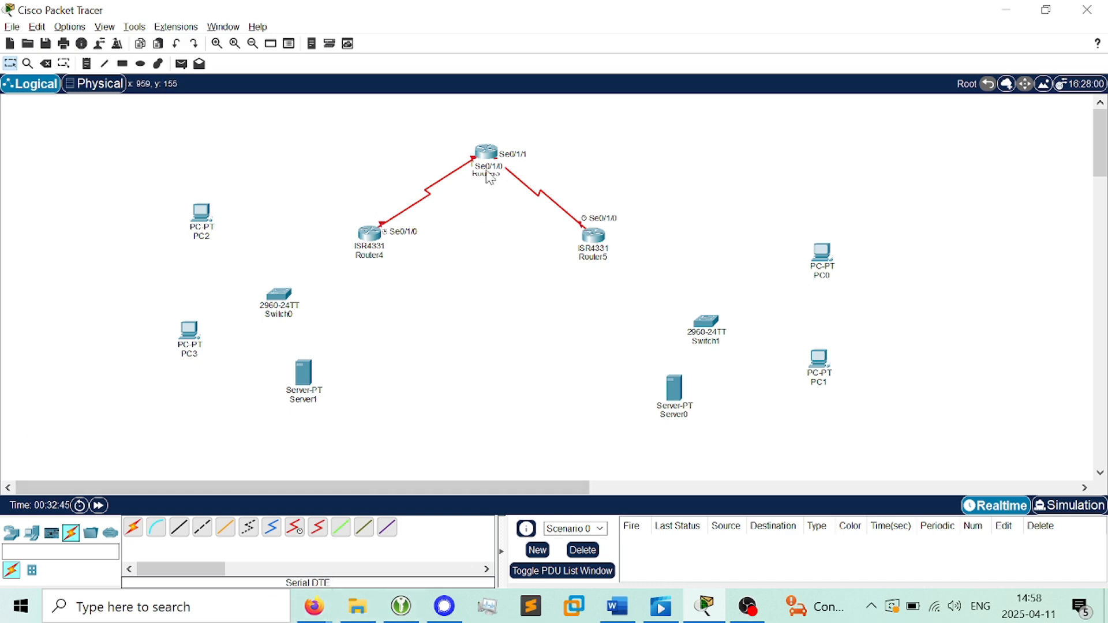
Connect GigabitEthernet0/0/0 of Router4 to GigabitEthernet0/1 of Switch0 with a Copper Straight-Through cable, following the Exercice 1 diagram
key("alt+Tab")
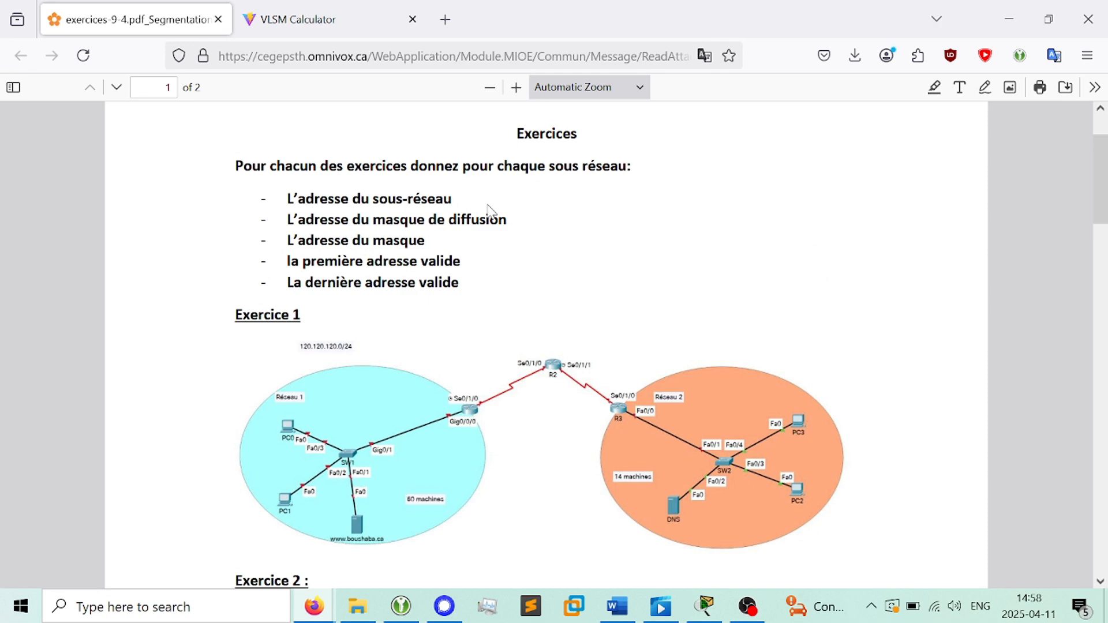
key("alt+Tab")
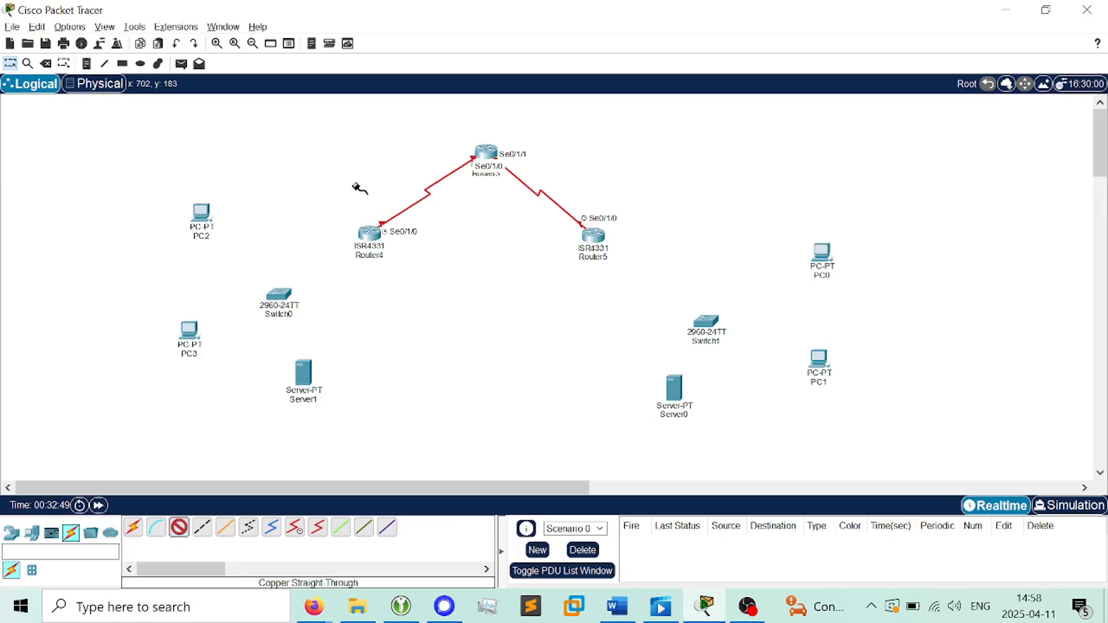
key("alt+Tab")
key("alt+Tab")
left_click(374, 234)
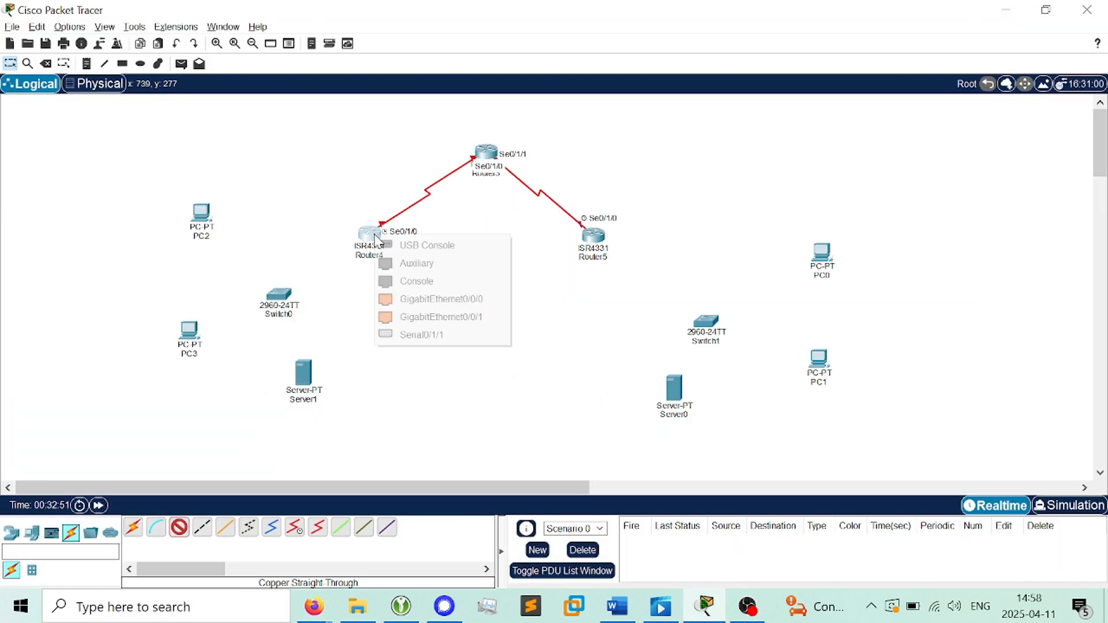
left_click(438, 299)
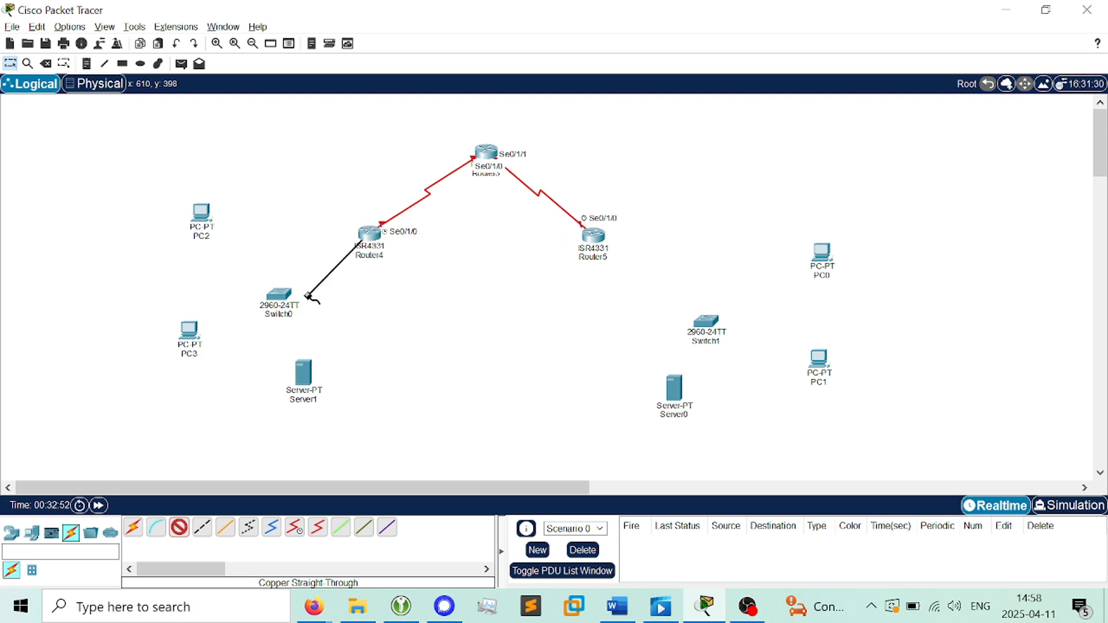
left_click(278, 295)
left_click(335, 459)
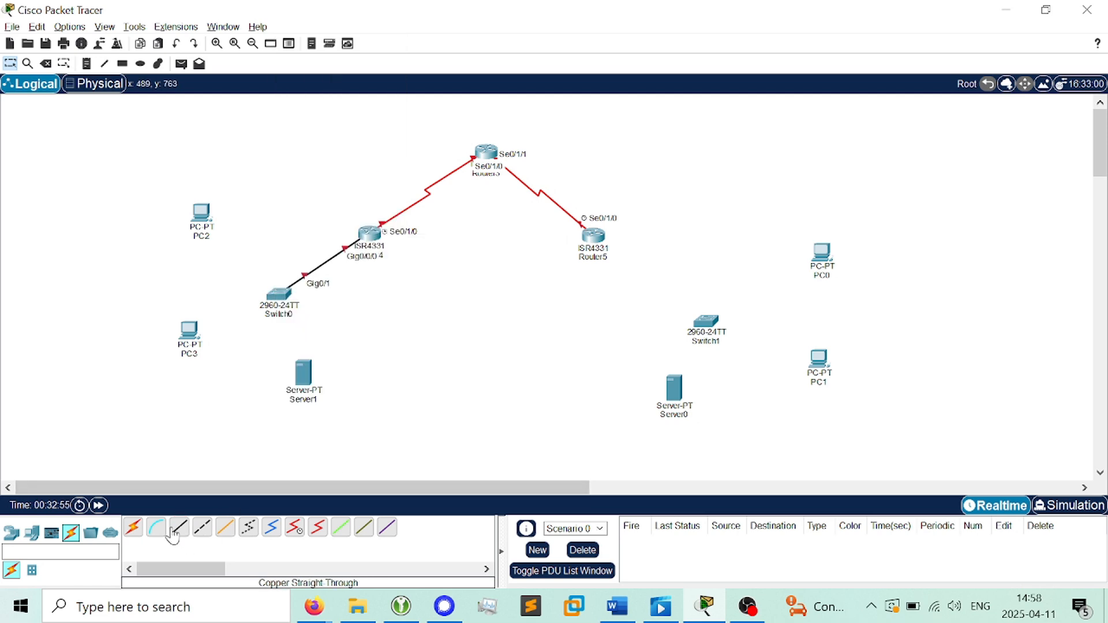
Connect FastEthernet0/1 of Switch0 to FastEthernet0 of Server1 with a Copper Straight-Through cable
left_click(282, 305)
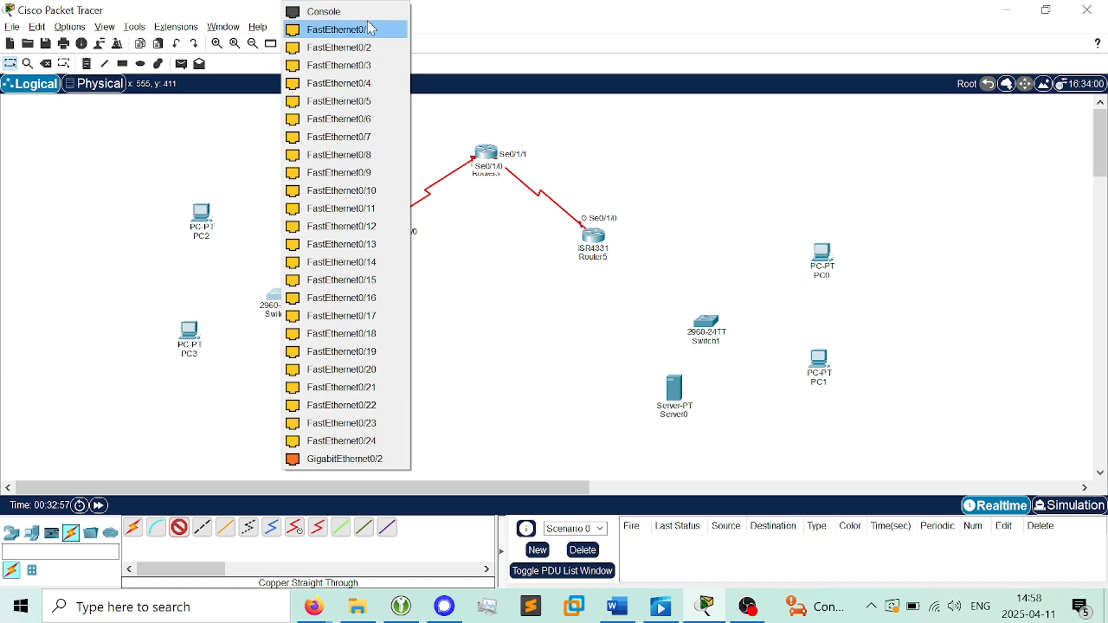
left_click(346, 27)
left_click(300, 376)
left_click(360, 392)
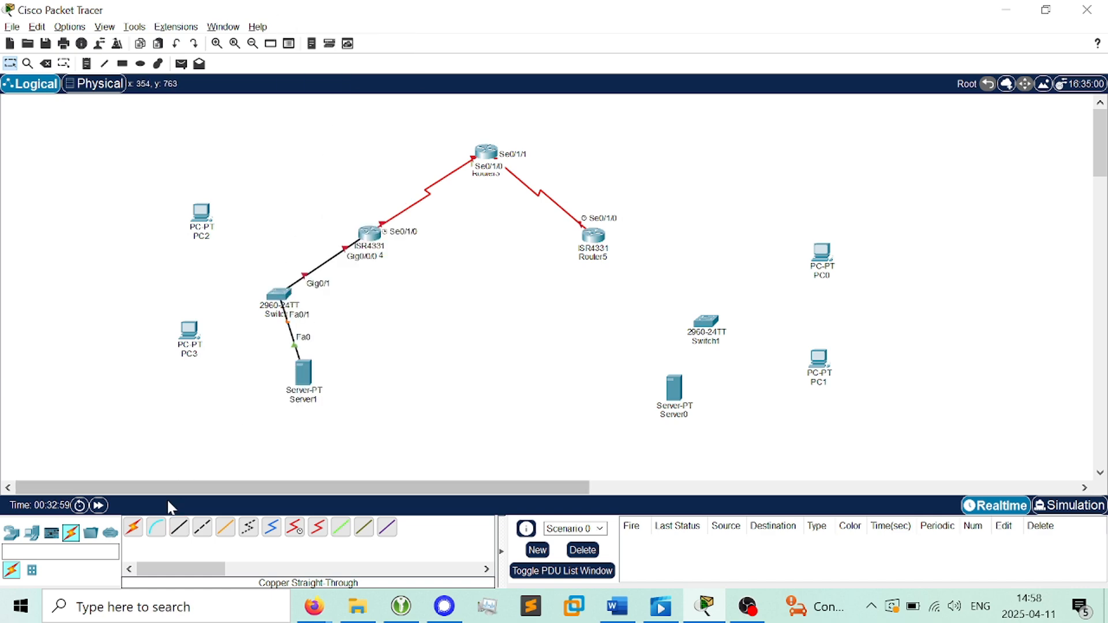
Connect FastEthernet0/2 of Switch0 to FastEthernet0 of PC3 with a Copper Straight-Through cable
left_click(179, 527)
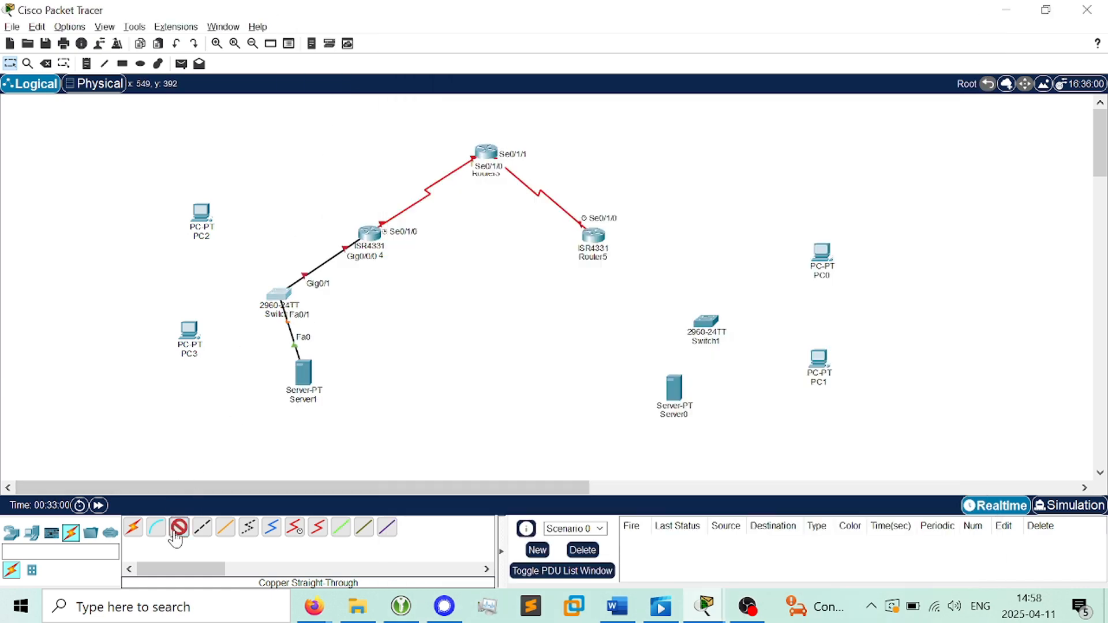
left_click(281, 296)
left_click(337, 29)
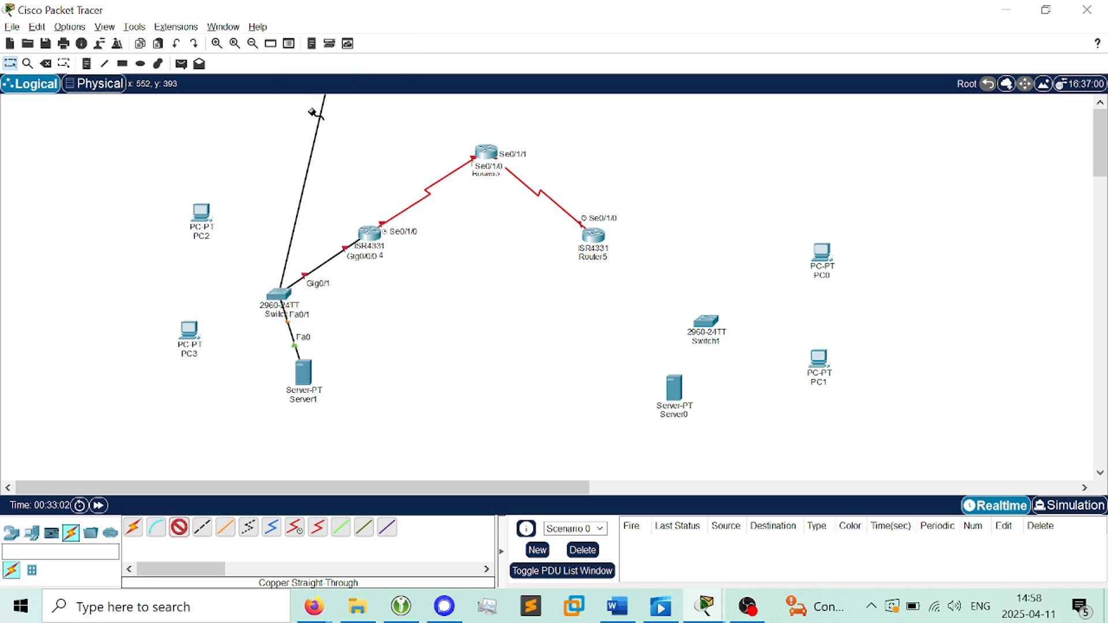
left_click(190, 343)
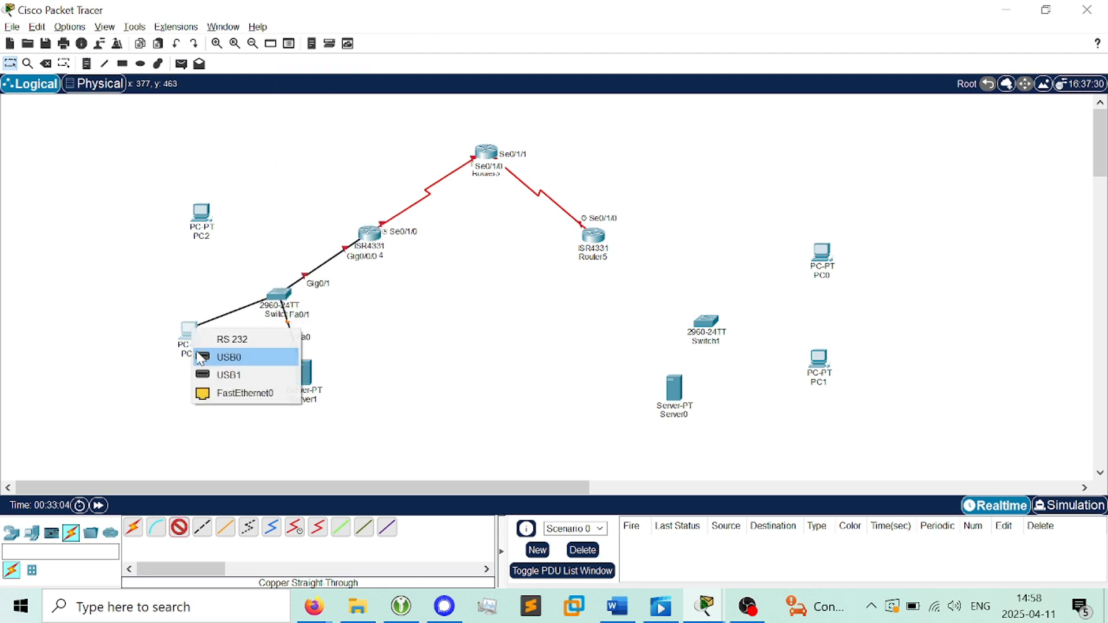
left_click(232, 391)
Connect FastEthernet0/3 of Switch0 to FastEthernet0 of PC2 with a Copper Straight-Through cable
left_click(179, 527)
left_click(282, 295)
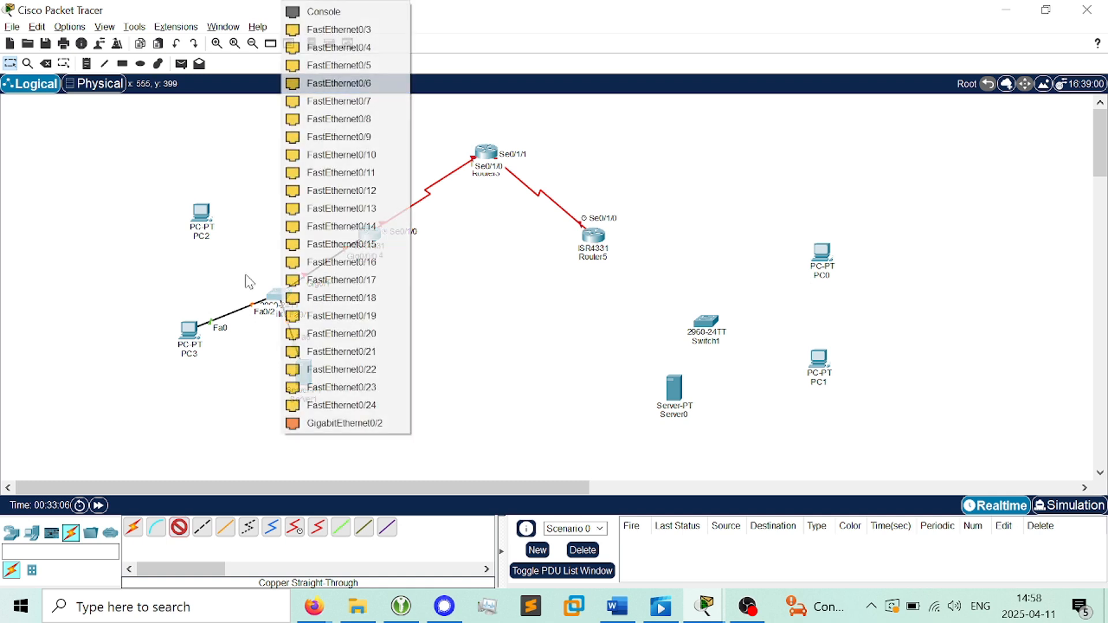
left_click(340, 30)
left_click(201, 212)
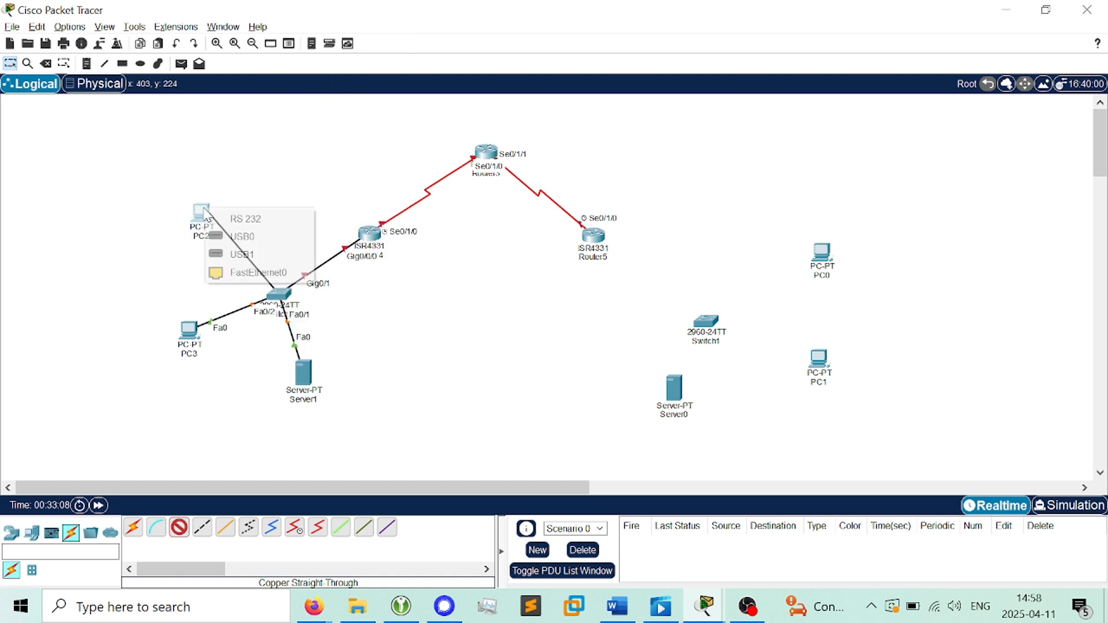
left_click(247, 269)
Connect GigabitEthernet0/0/0 of Router5 to GigabitEthernet0/1 of Switch1 with a Copper Straight-Through cable
left_click(179, 527)
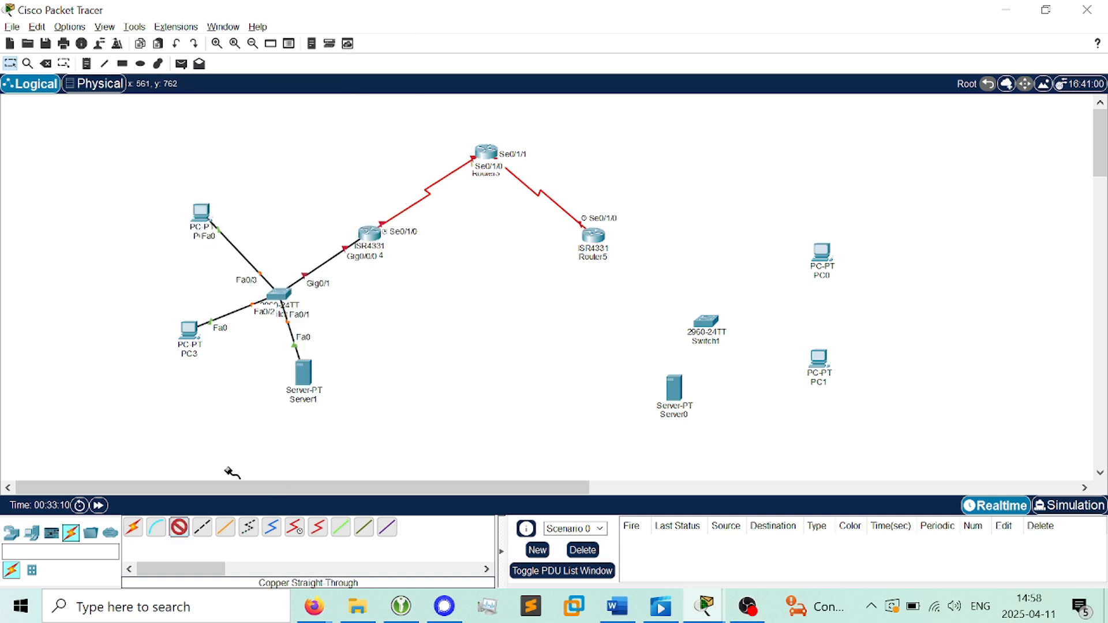
left_click(602, 235)
left_click(670, 308)
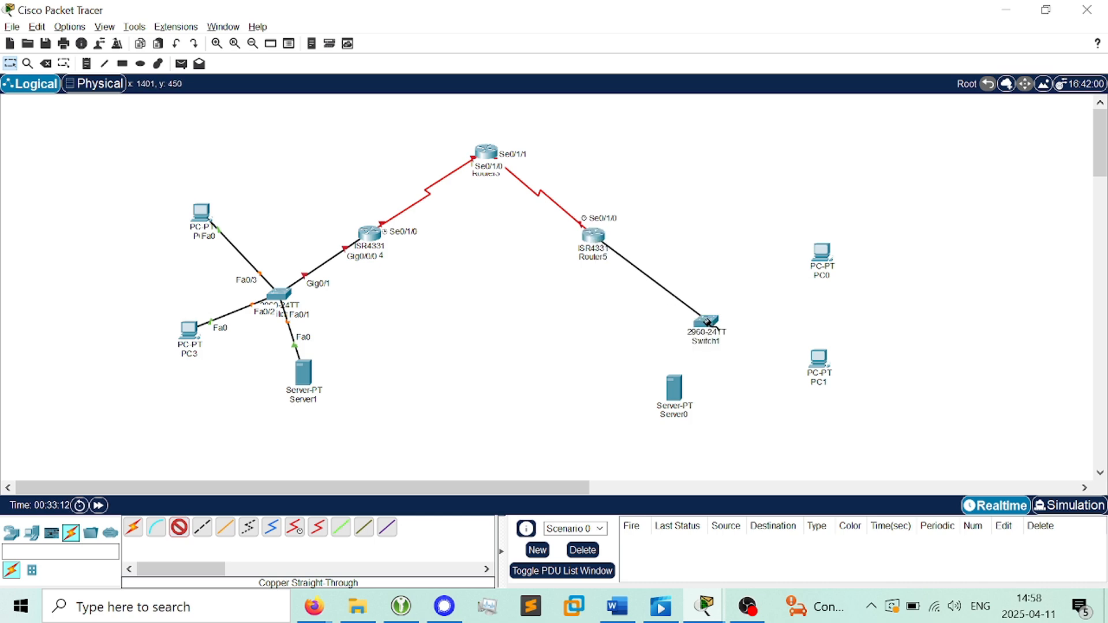
left_click(706, 321)
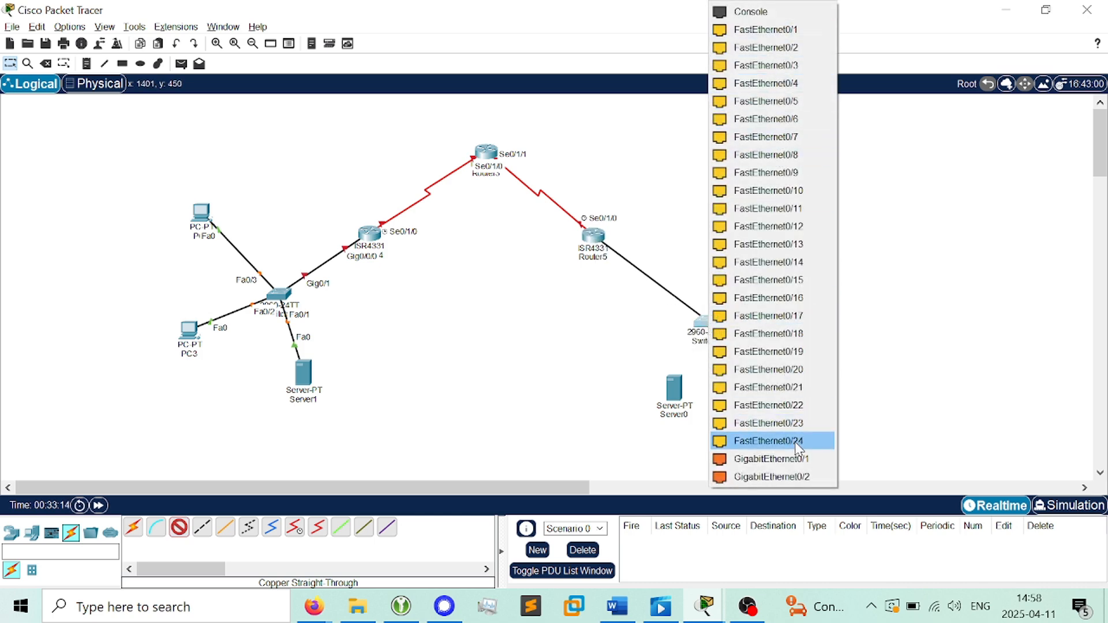
left_click(779, 461)
Connect FastEthernet0/1 of Switch1 to FastEthernet0 of Server0 with a Copper Straight-Through cable
left_click(180, 528)
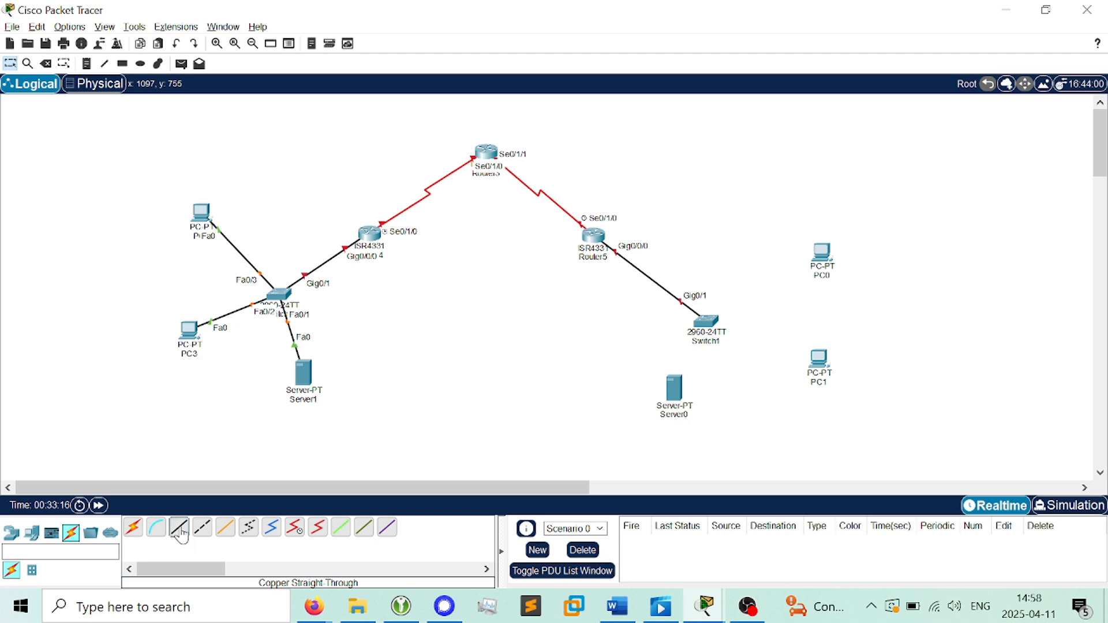
left_click(705, 321)
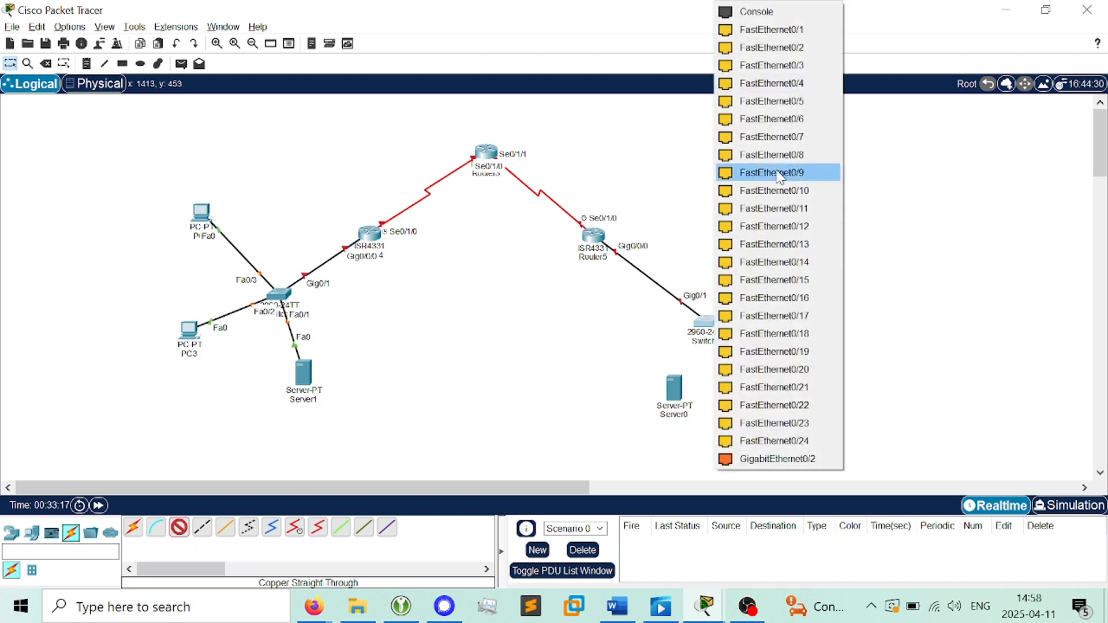
left_click(772, 29)
left_click(674, 388)
left_click(721, 399)
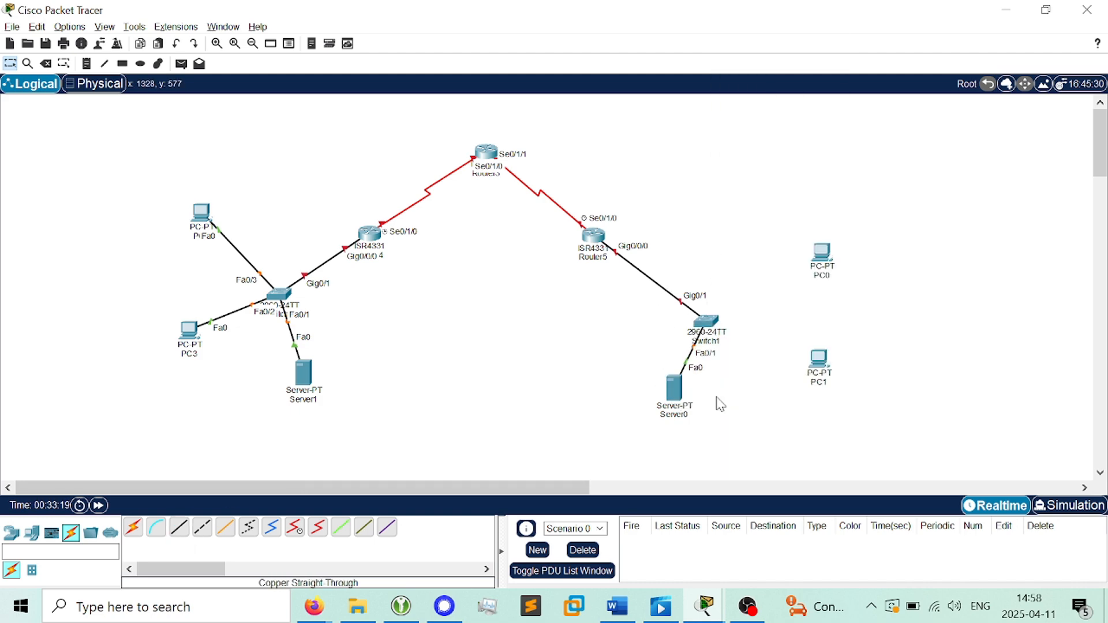
Connect FastEthernet0/2 of Switch1 to FastEthernet0 of PC0 with a Copper Straight-Through cable
left_click(180, 529)
left_click(179, 528)
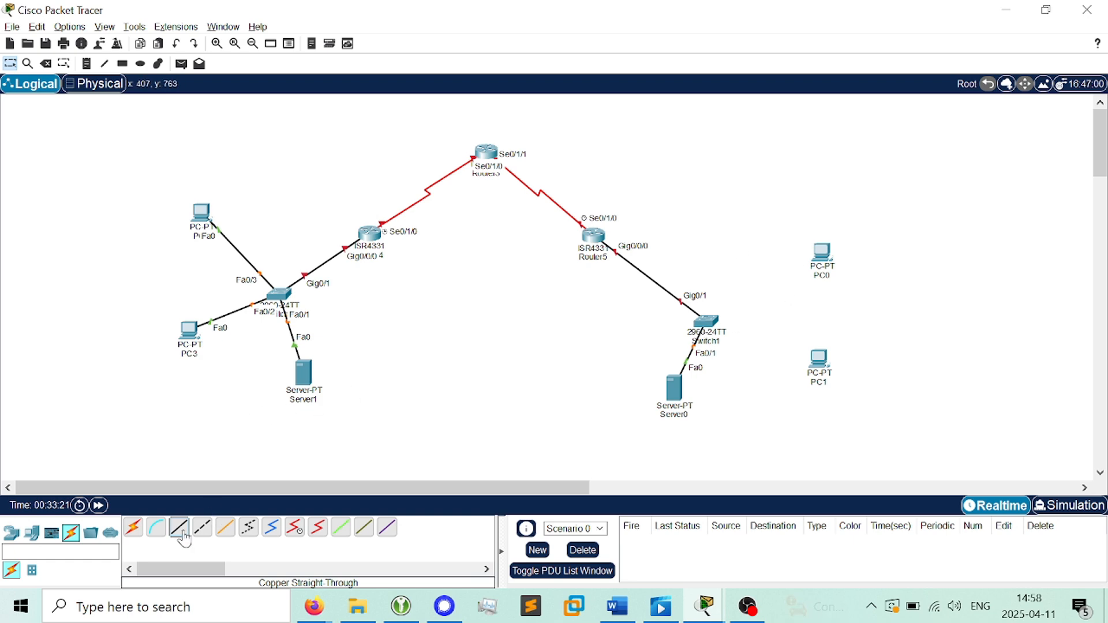
left_click(723, 323)
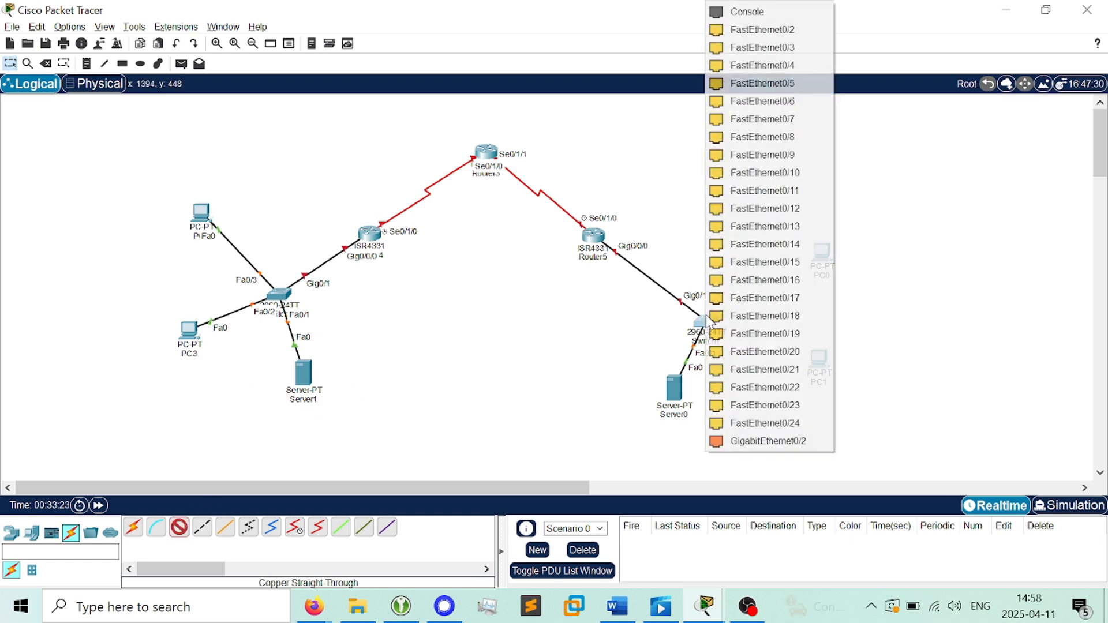
left_click(785, 29)
left_click(833, 277)
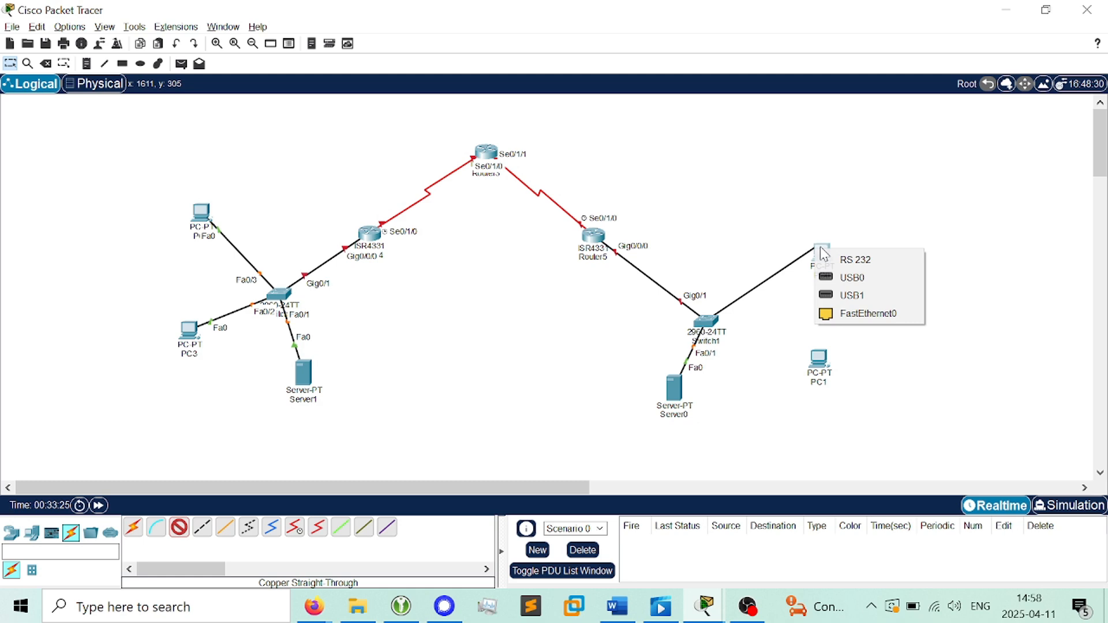
left_click(860, 313)
Connect FastEthernet0/3 of Switch1 to FastEthernet0 of PC1 with a Copper Straight-Through cable
left_click(179, 527)
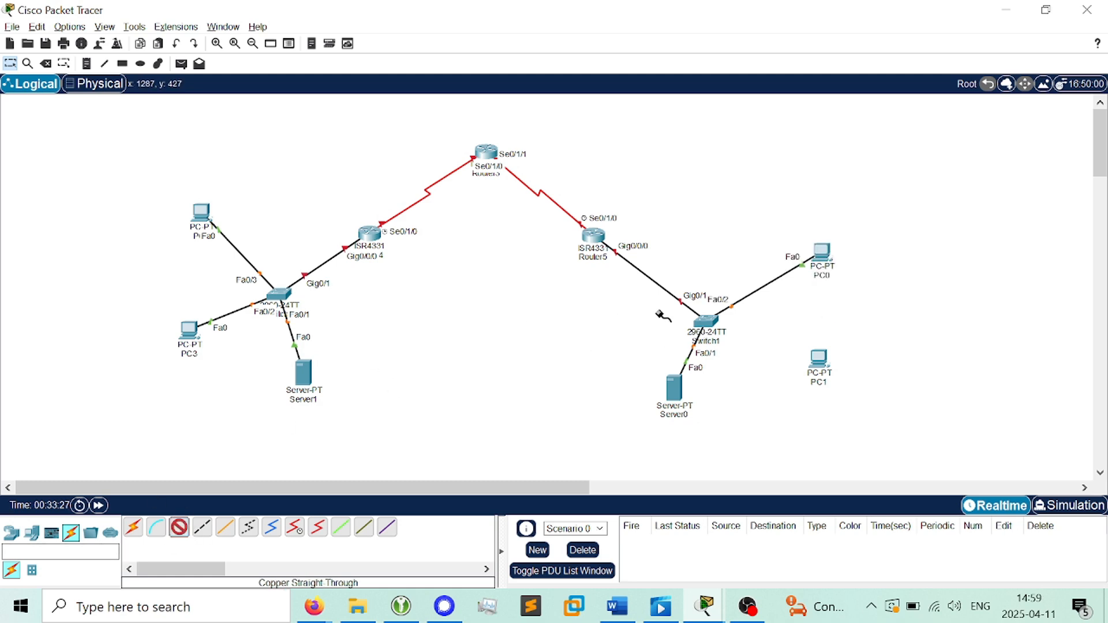
left_click(702, 321)
left_click(795, 29)
left_click(822, 362)
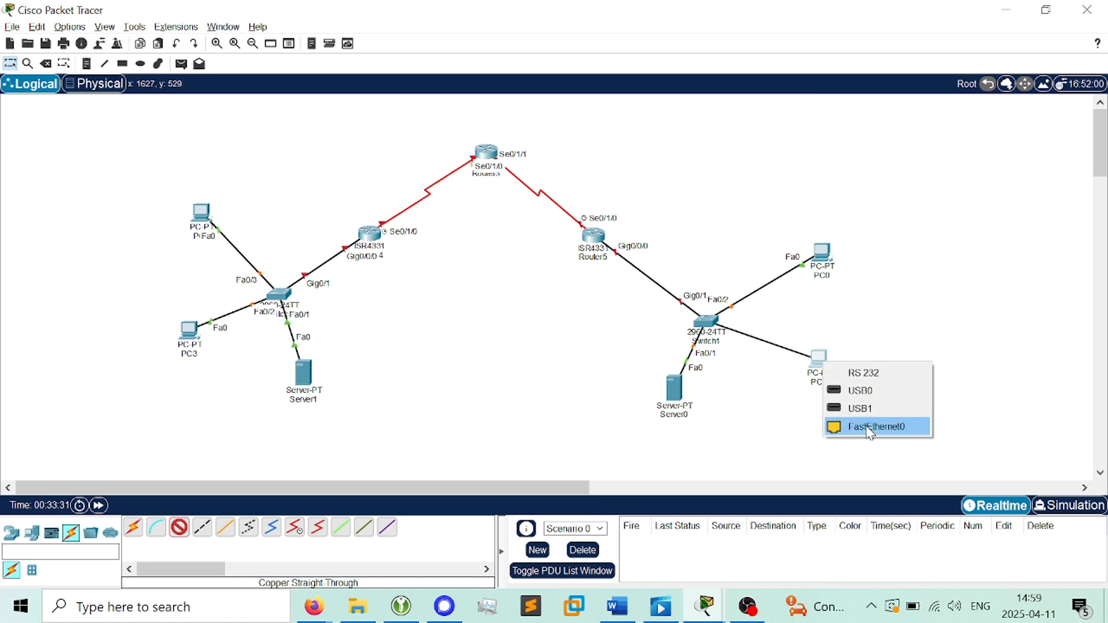
left_click(834, 426)
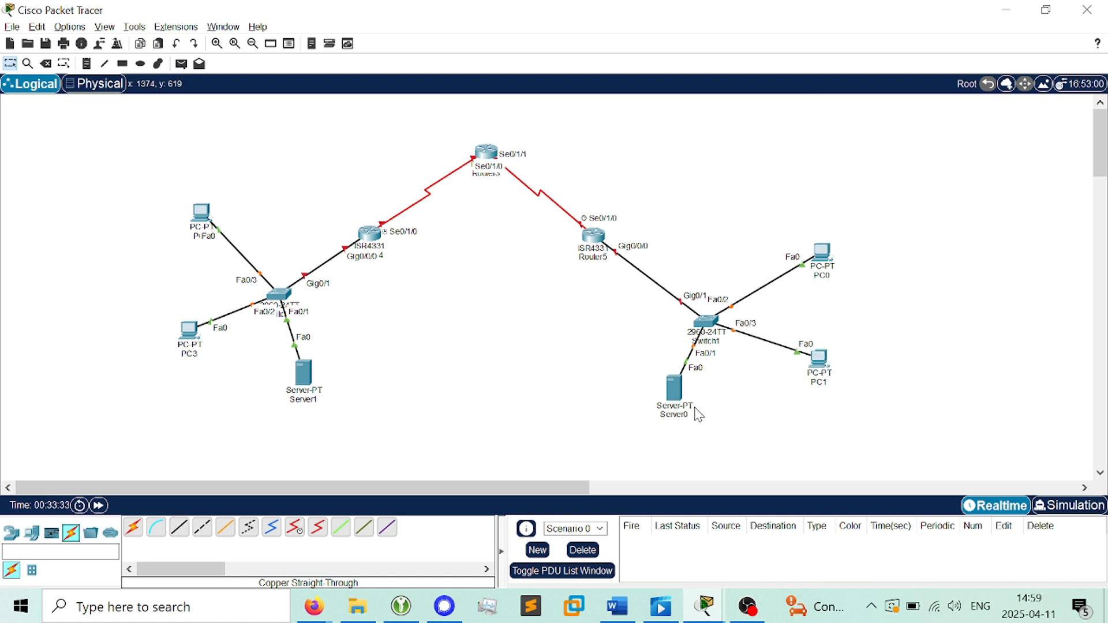
Spread the devices around Switch1 by moving Server0 down and left, PC1 down and right, and PC0 slightly right
left_click_drag(676, 391, 658, 414)
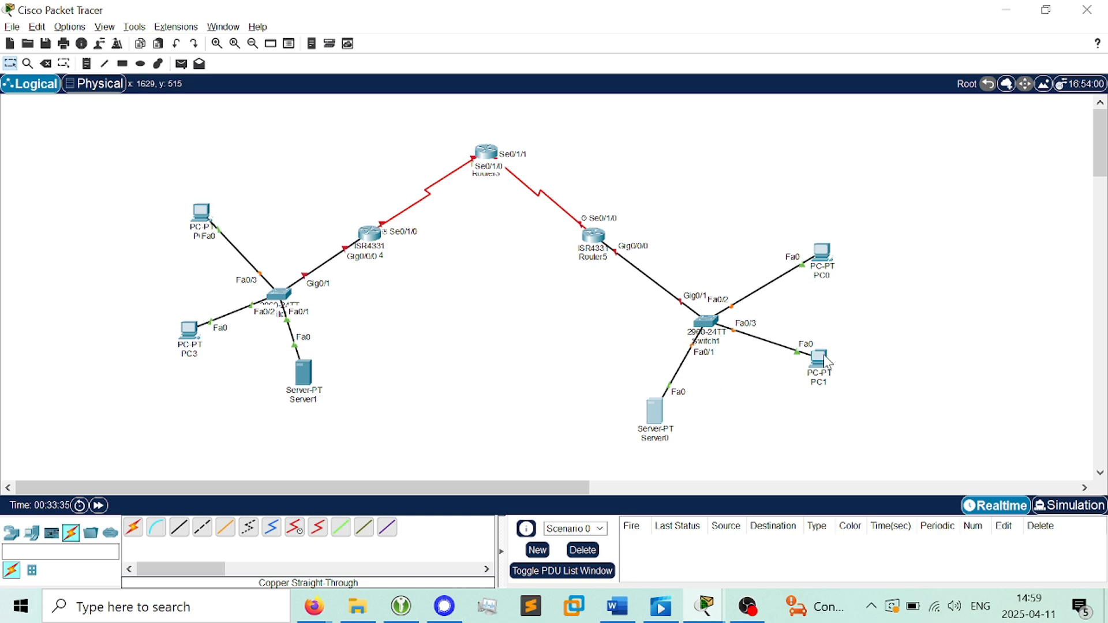
left_click_drag(824, 362, 835, 377)
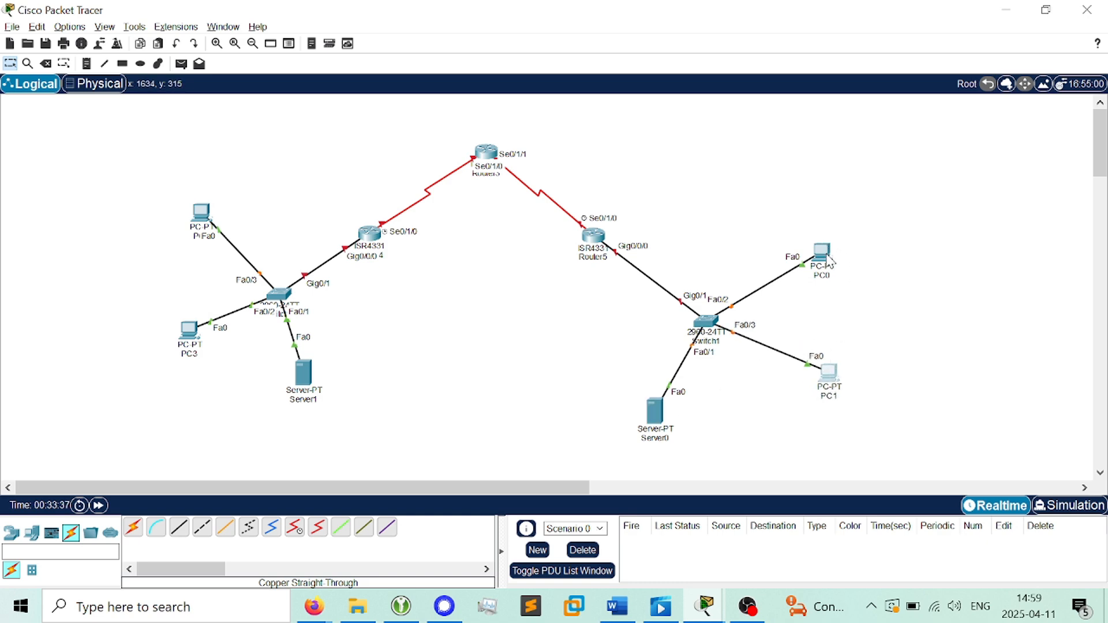
left_click_drag(826, 254, 836, 251)
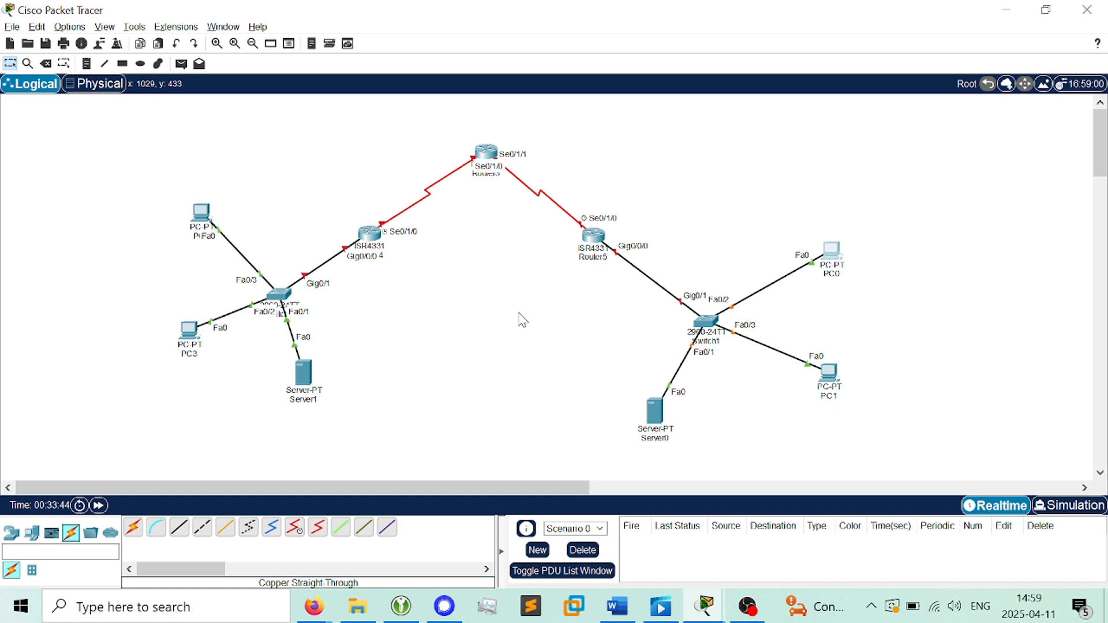
Close the Switch0 window and compare the cabled topology with the Exercice 1 diagram in the Firefox PDF
key("alt+Tab")
key("alt+Tab")
key("alt+Tab")
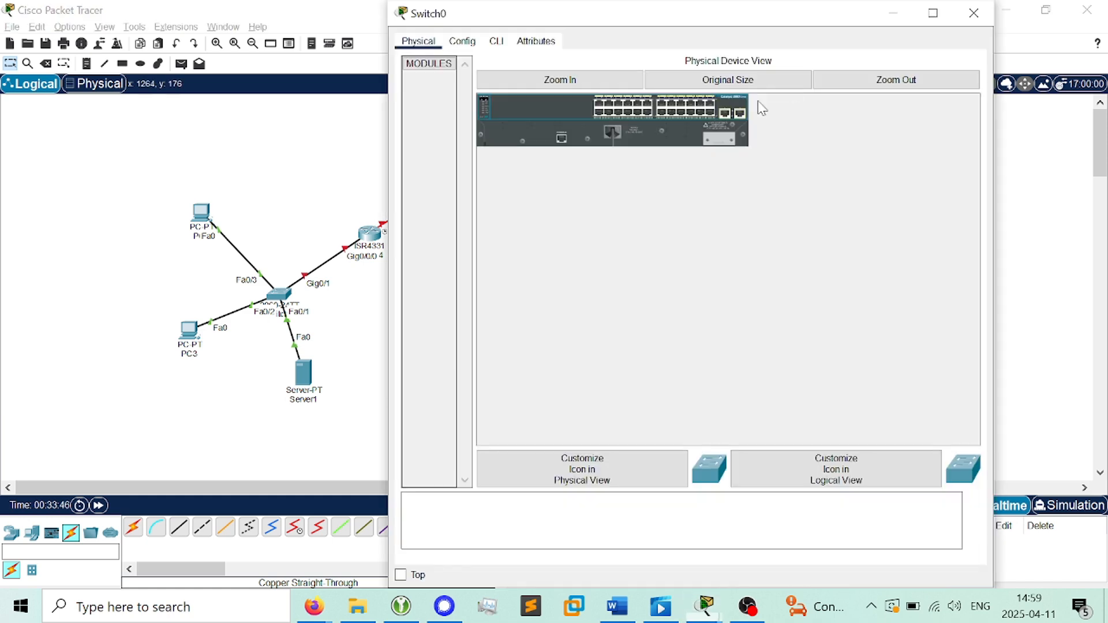
left_click(964, 23)
key("alt+Tab")
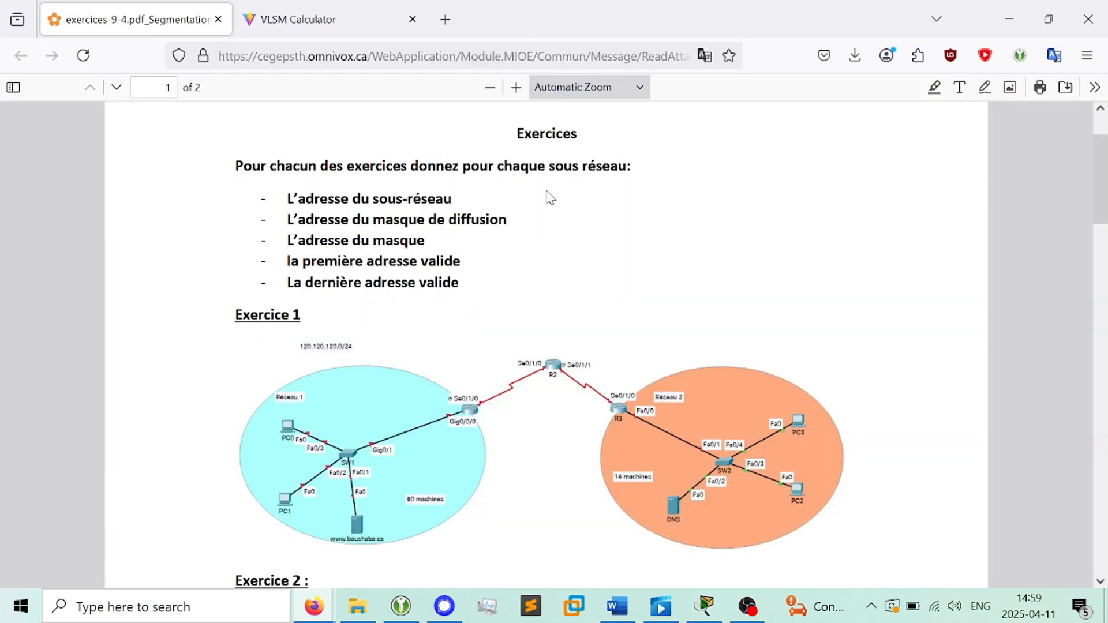
scroll(561, 189, "down", 1)
scroll(561, 189, "up", 2)
key("alt+Tab")
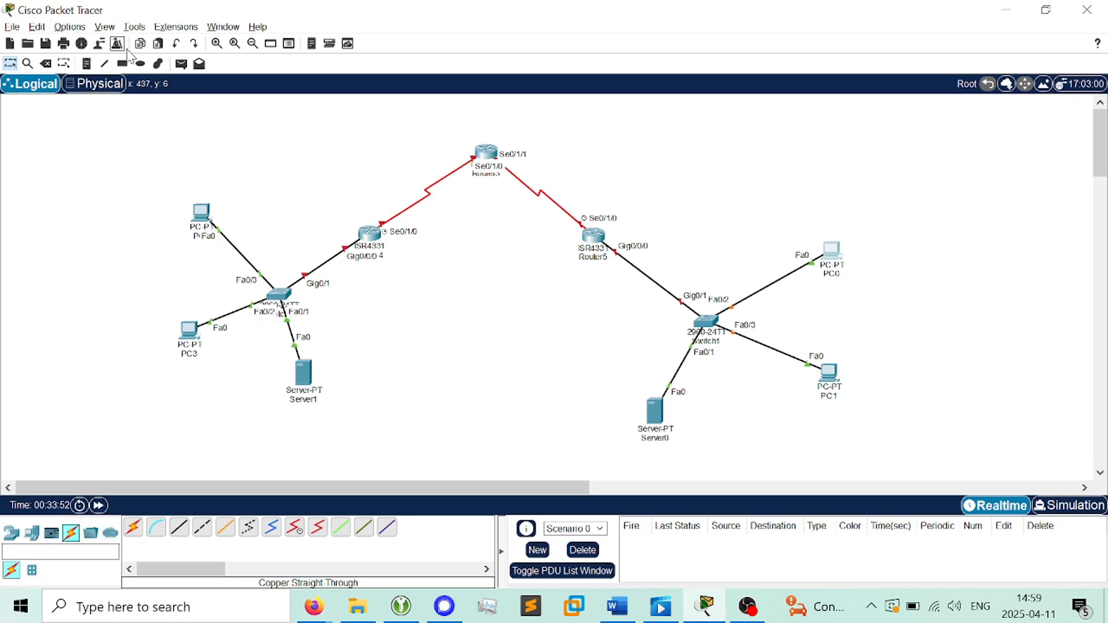
Draw an ellipse with a light cyan fill around PC2, PC3, Switch0 and Server1, matching Réseau 1 in the exercise diagram
left_click(141, 65)
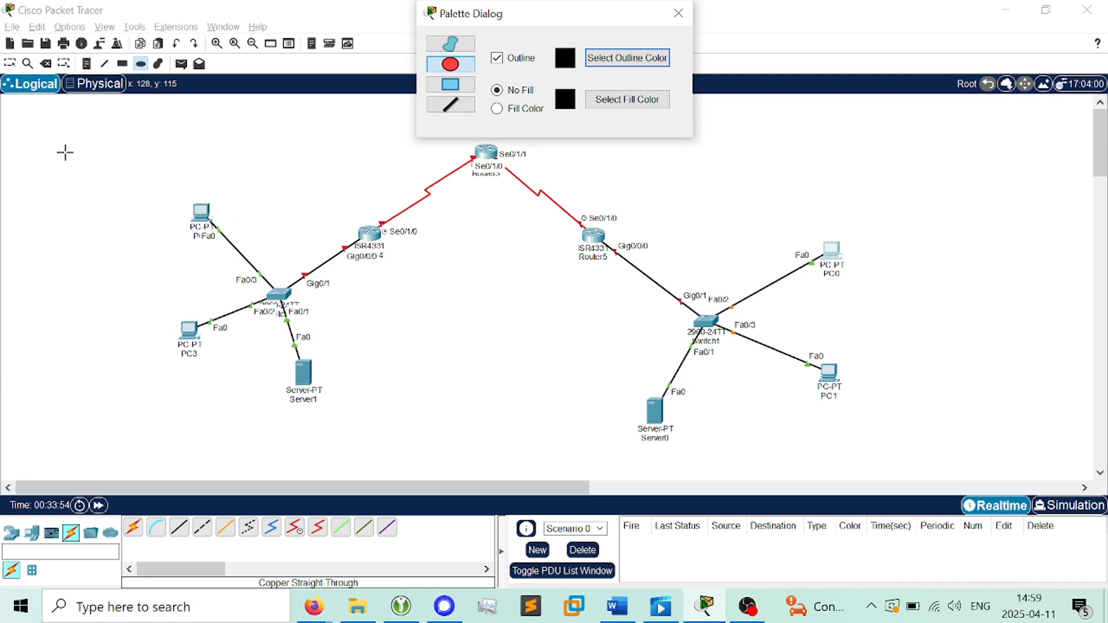
key("alt+Tab")
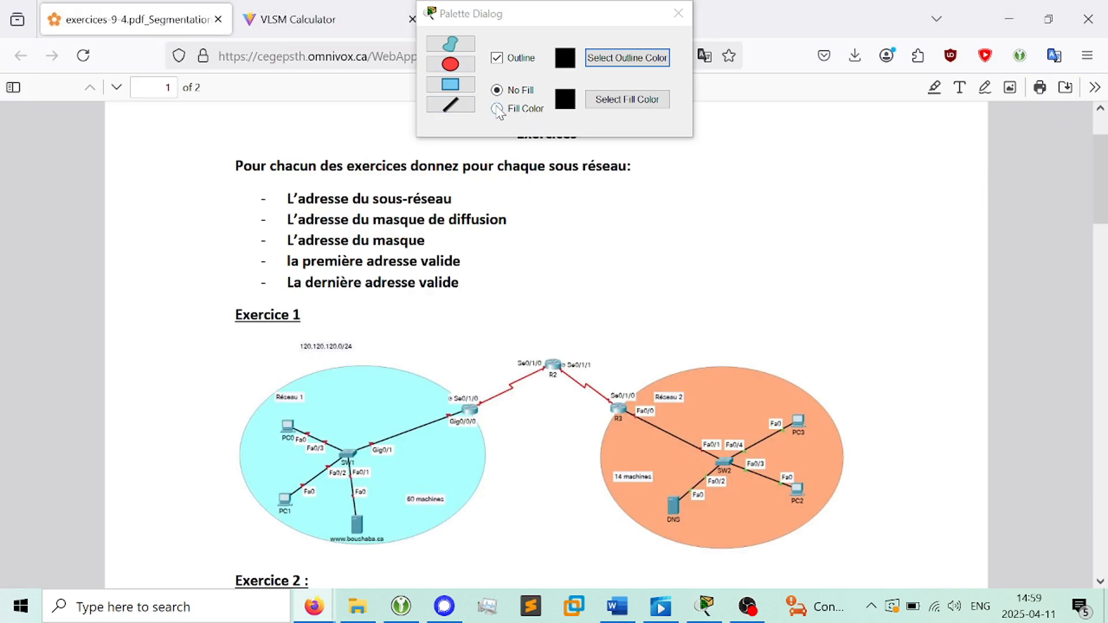
key("alt+Tab")
left_click(498, 109)
left_click(612, 100)
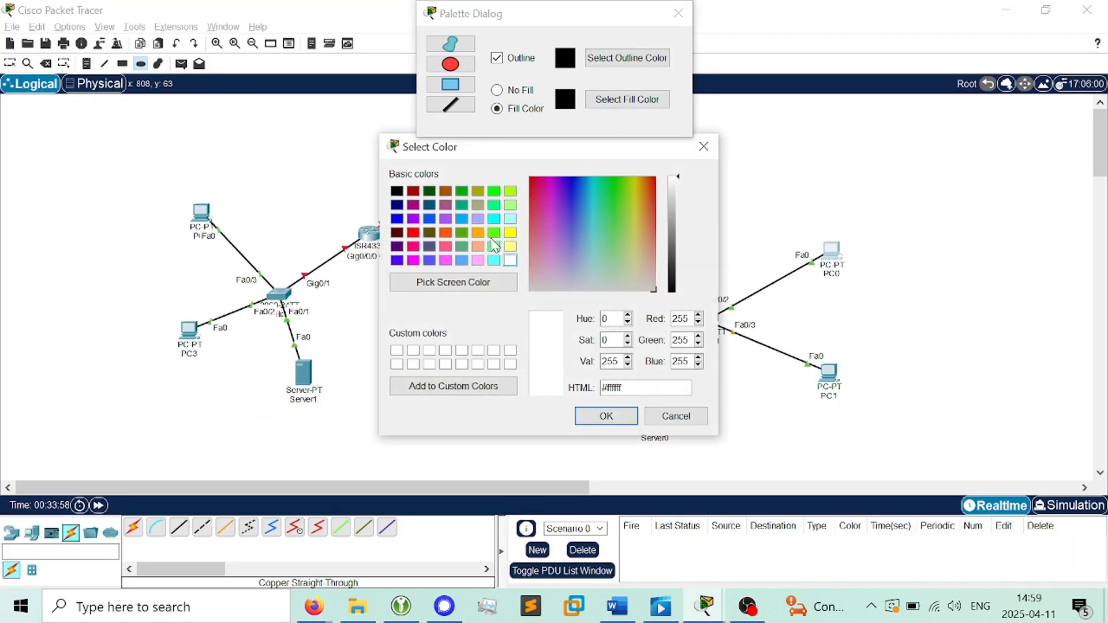
left_click(494, 261)
left_click(607, 416)
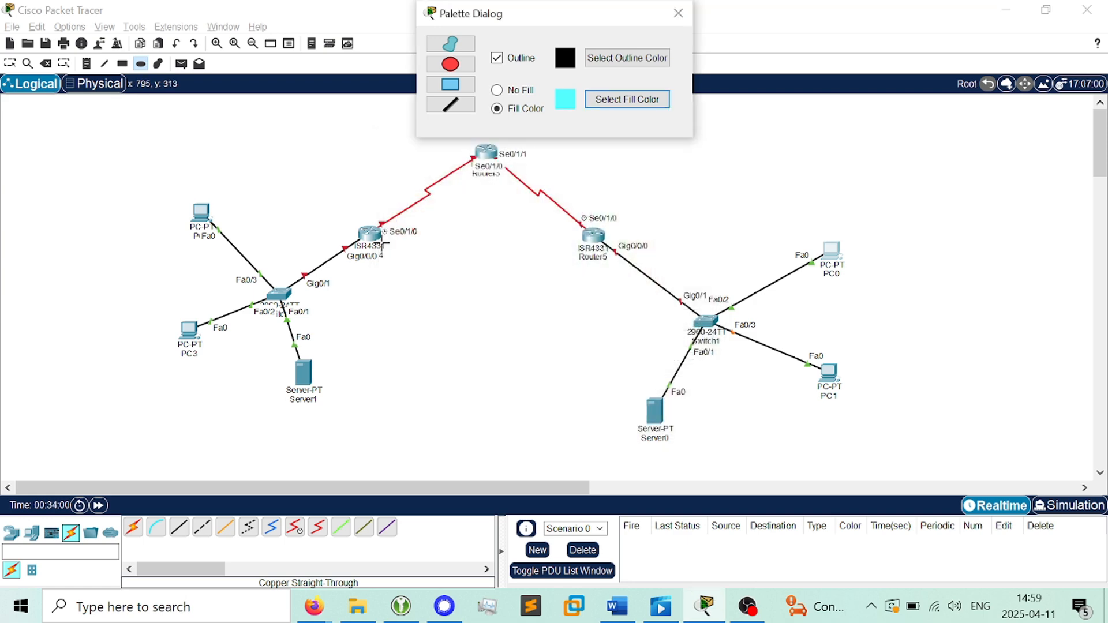
key("alt+Tab")
key("alt+Tab")
mouse_move(133, 160)
left_mouse_down()
mouse_move(339, 366)
mouse_move(387, 445)
mouse_move(385, 427)
left_mouse_up()
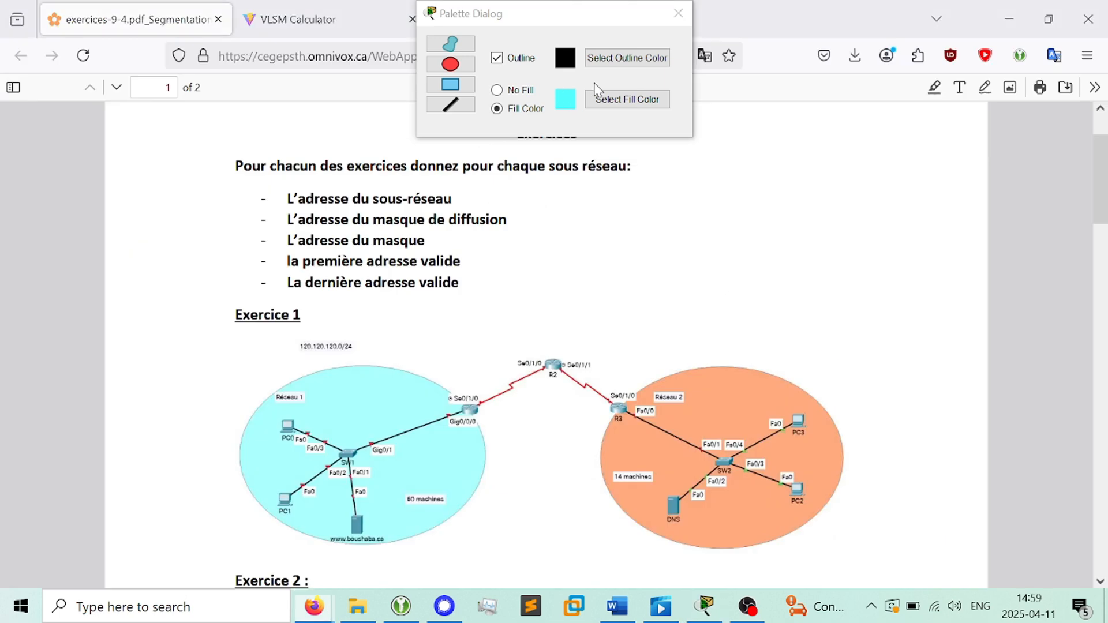
Draw an ellipse with an orange fill around Switch1, PC0, PC1 and Server0, and shift it slightly left toward Router5
key("alt+Tab")
left_click(600, 94)
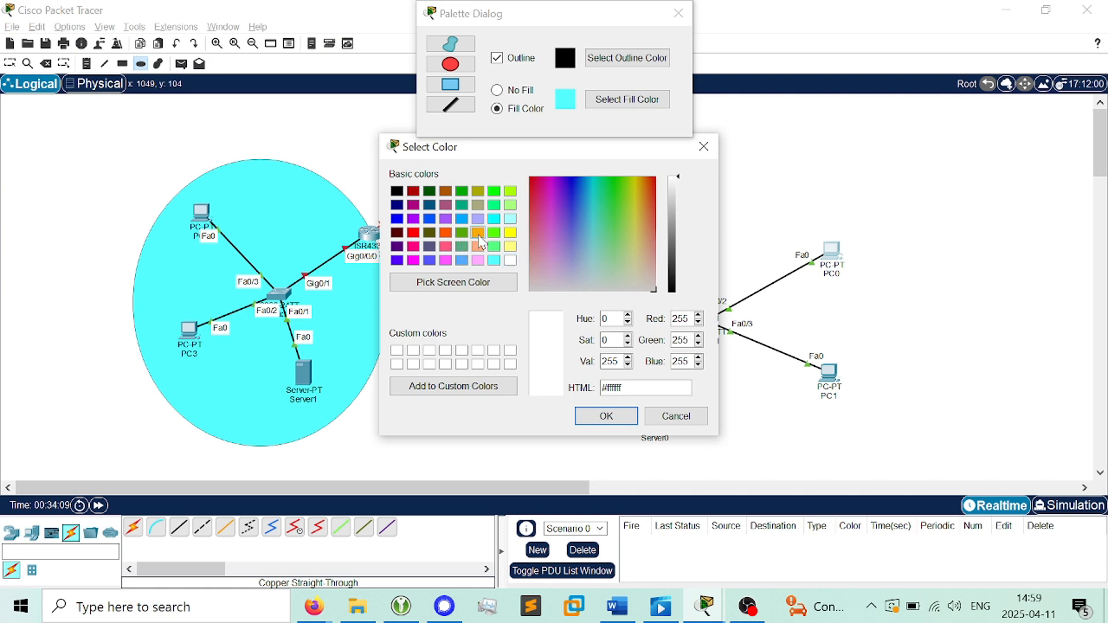
left_click(478, 232)
left_click(606, 416)
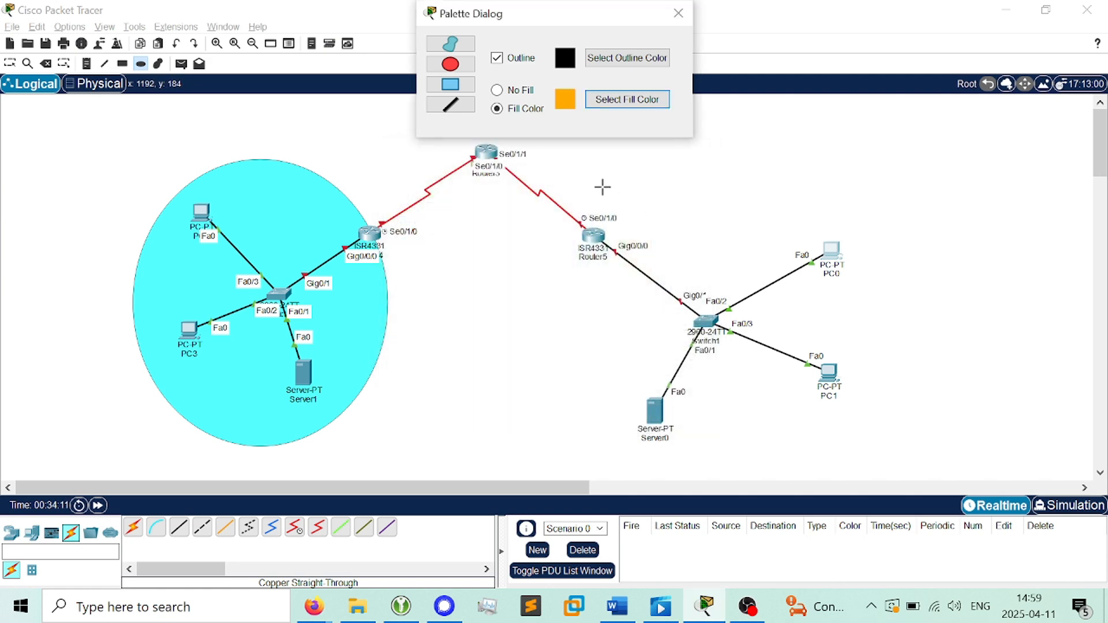
left_click_drag(593, 178, 915, 486)
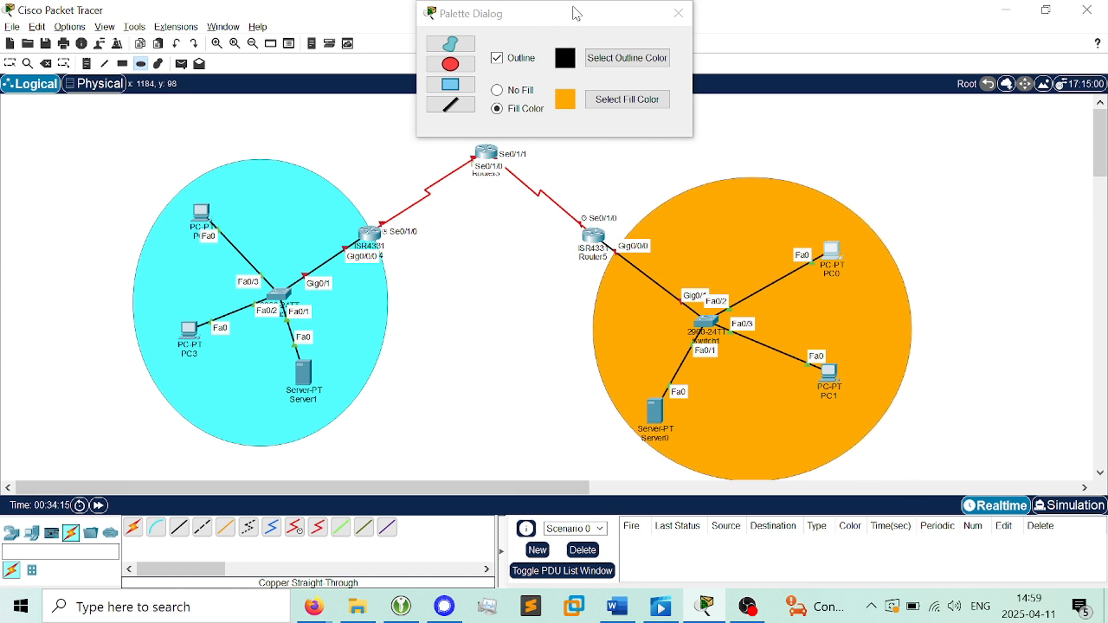
left_click(679, 13)
left_click(11, 62)
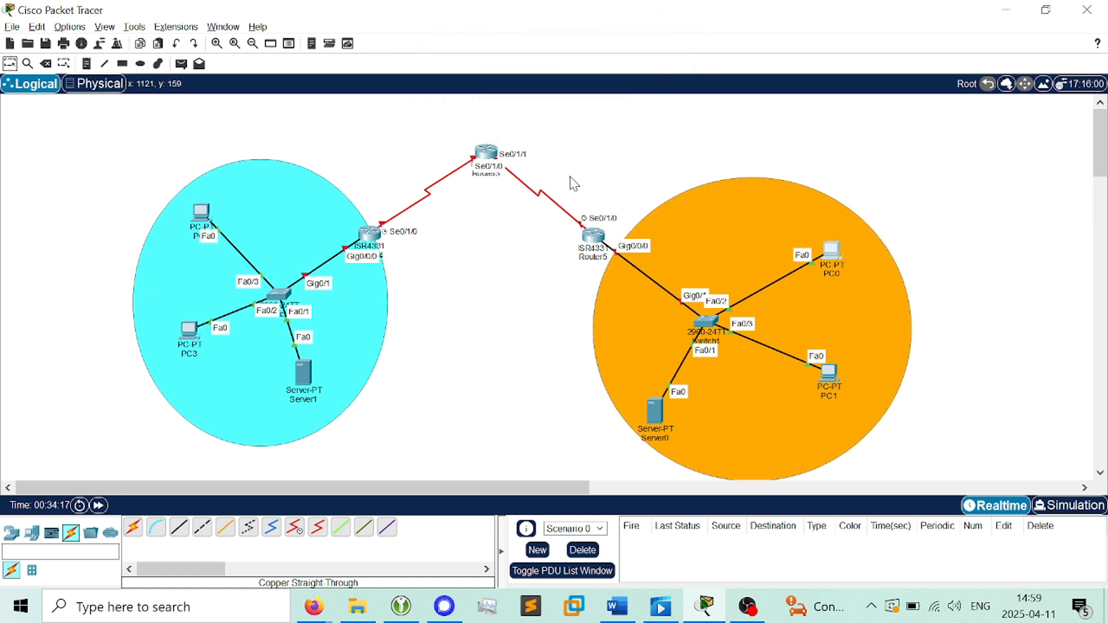
left_click_drag(719, 229, 781, 173)
Add the note "60 Host" inside the cyan ellipse, to the right of Switch0's server link
key("alt+Tab")
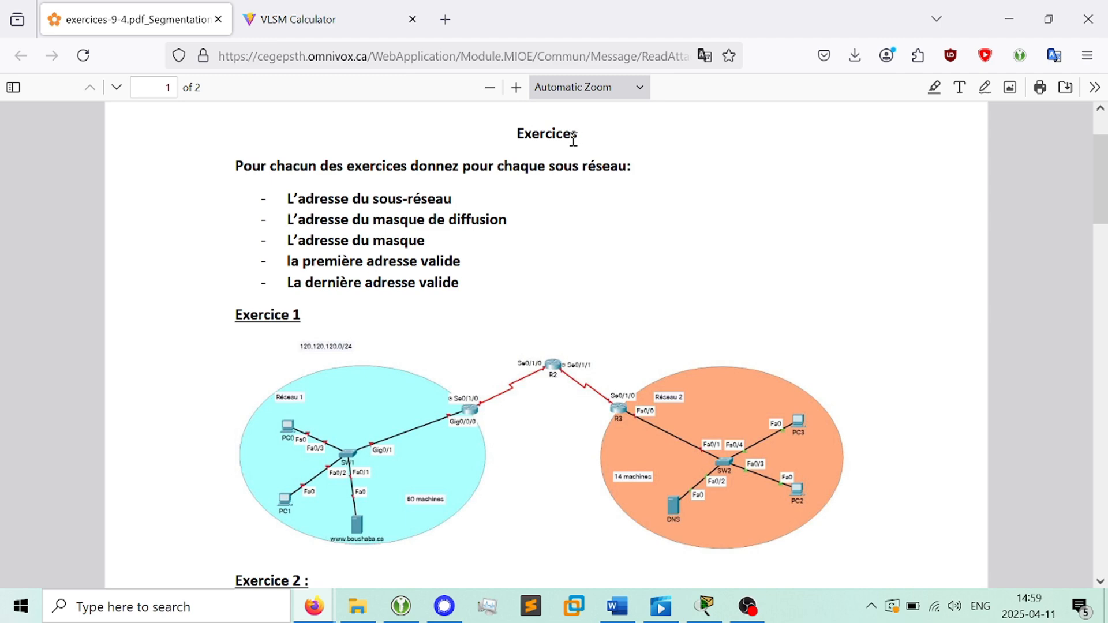
key("alt+Tab")
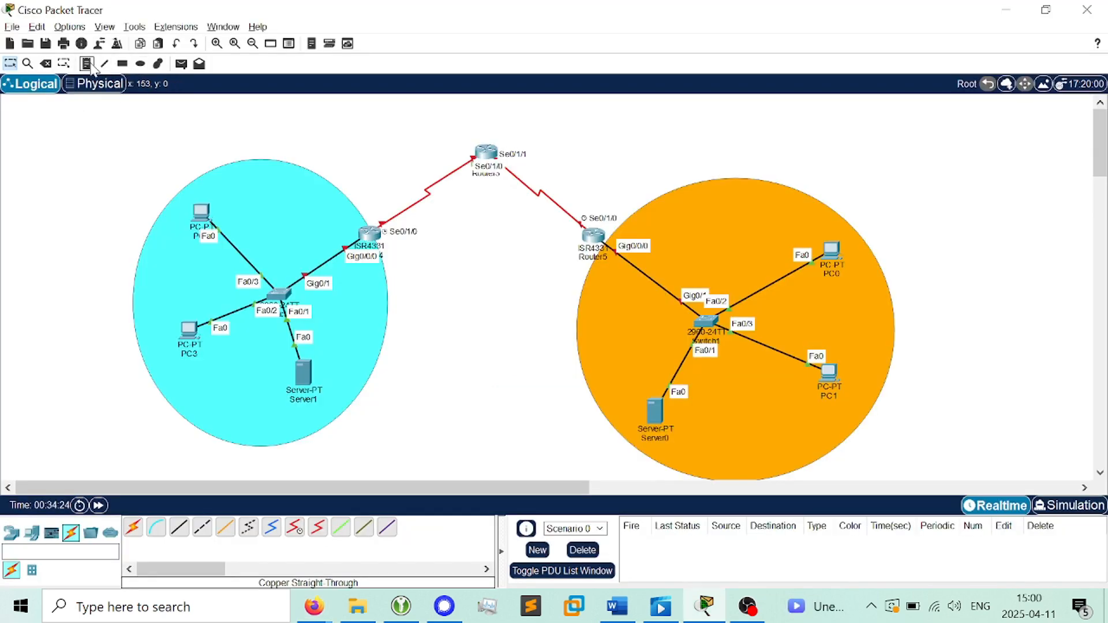
key("alt+Tab")
key("alt+Tab")
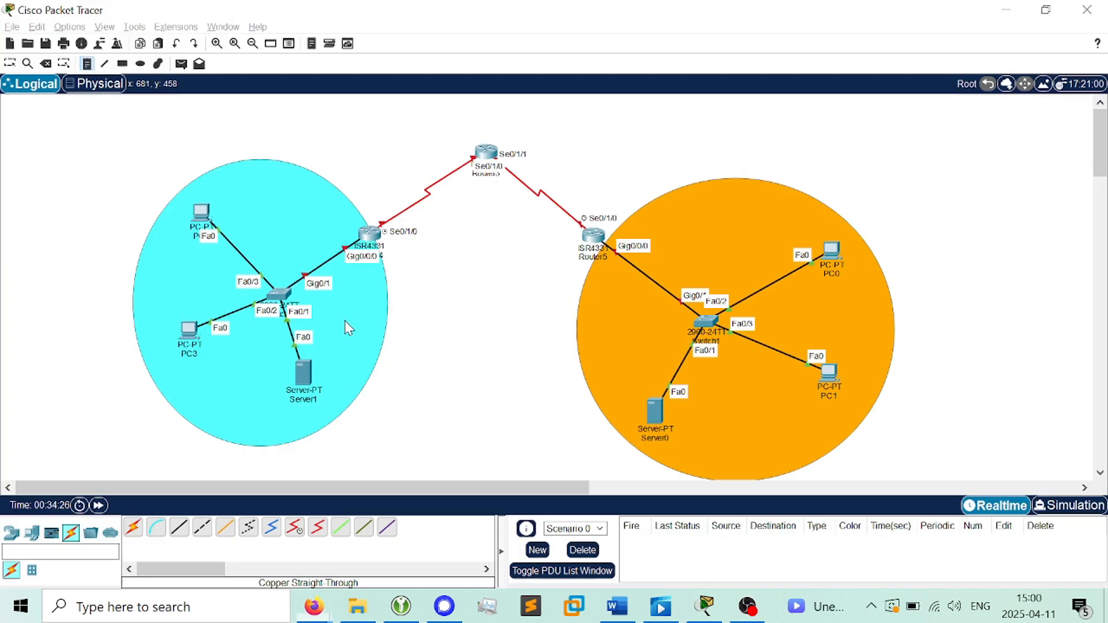
left_click(342, 324)
type("63")
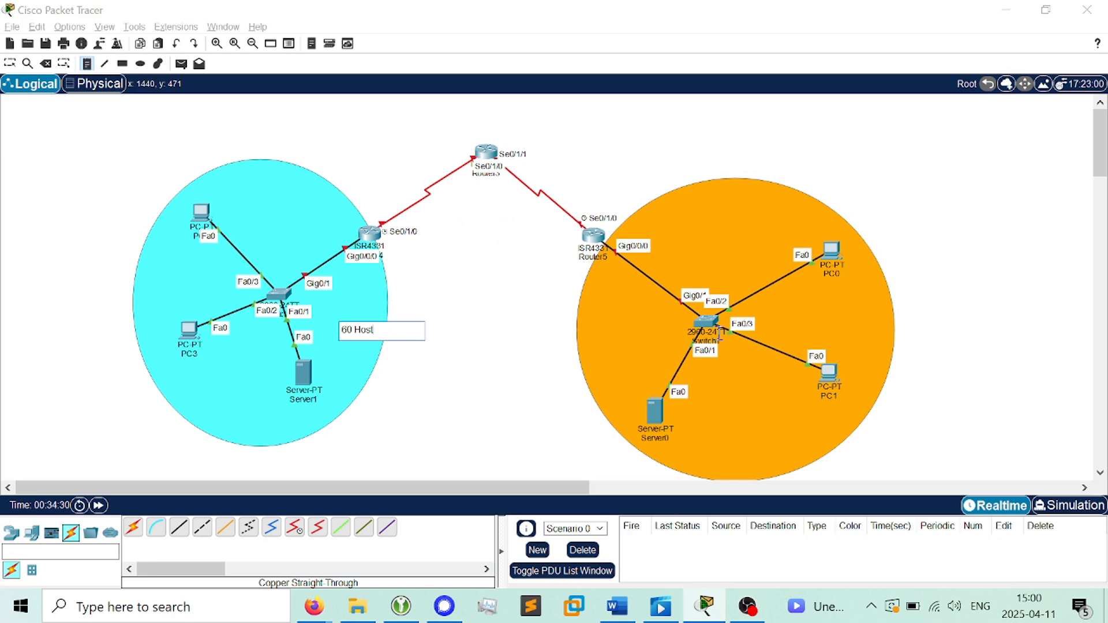
left_click(626, 323)
Add the note "14 Host" inside the orange ellipse, to the left of Switch1
key("alt+Tab")
key("alt+Tab")
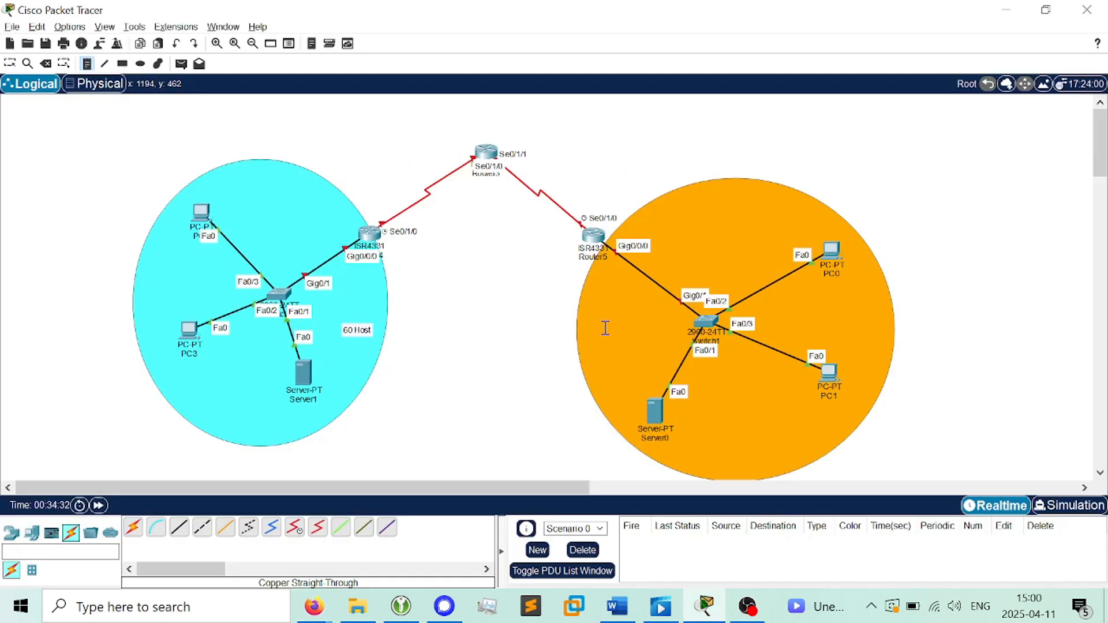
left_click(598, 327)
type("14 Host")
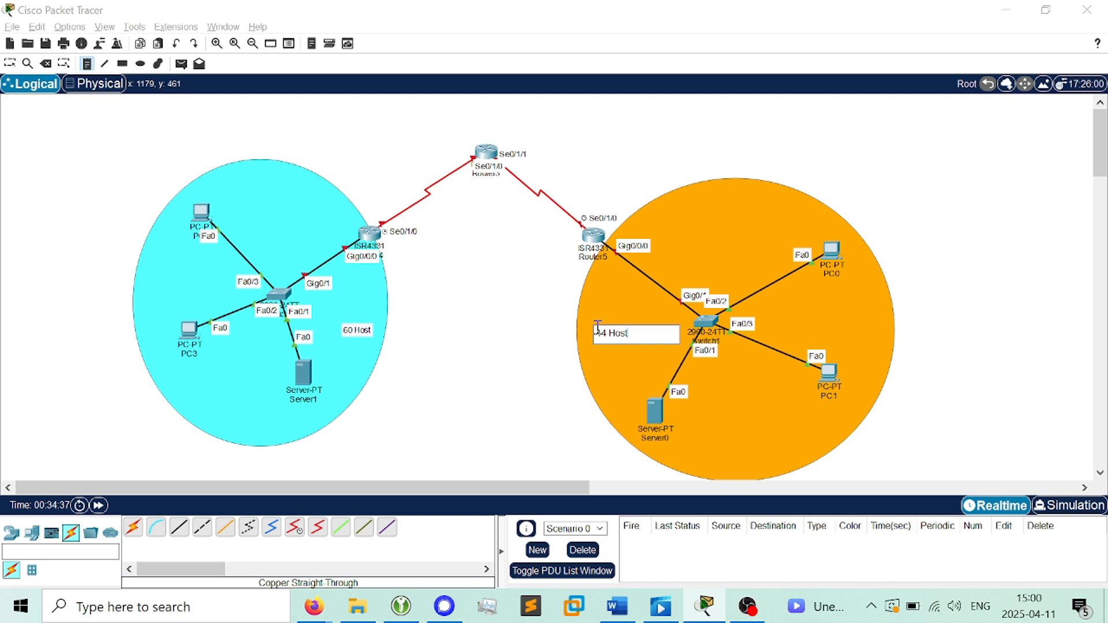
key("alt+Tab")
key("alt+Tab")
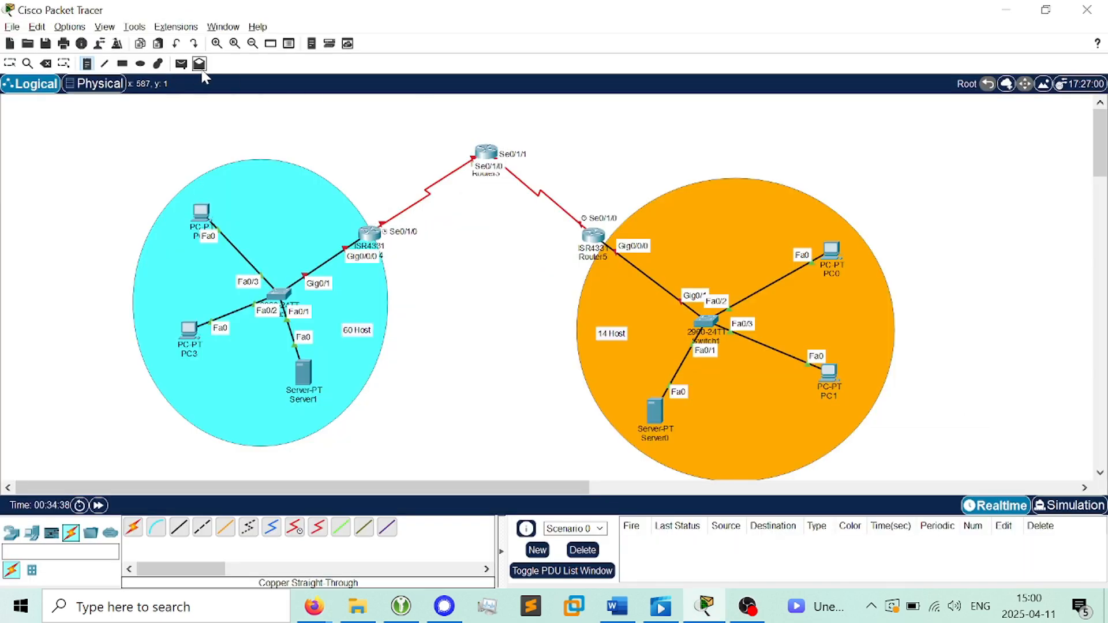
key("alt+Tab")
key("alt+Tab")
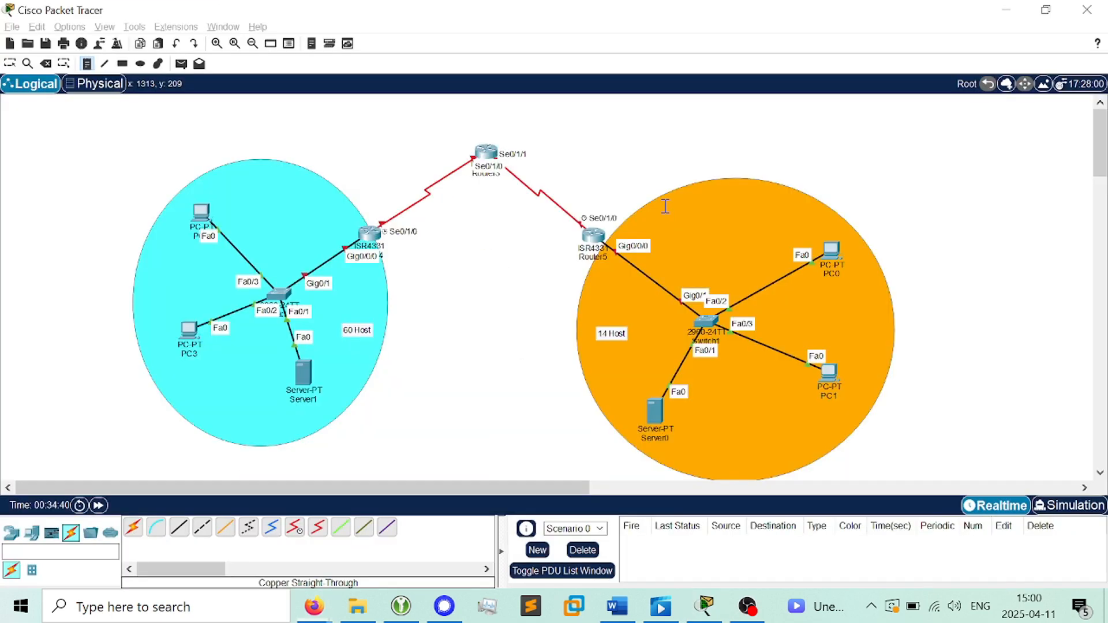
key("alt+Tab")
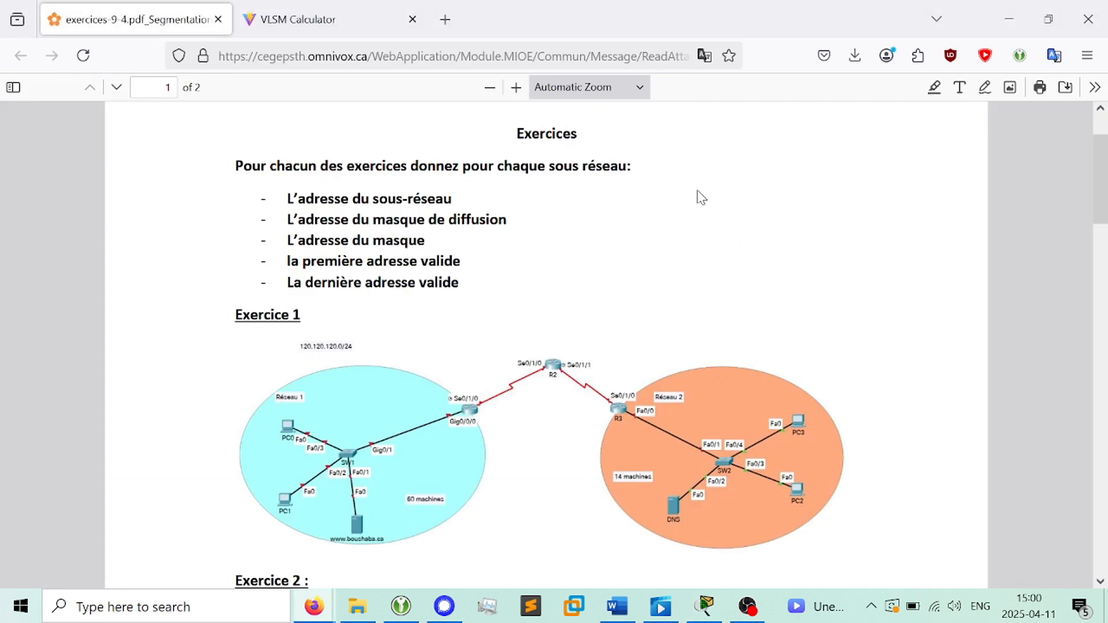
key("alt+Tab")
left_click(653, 212)
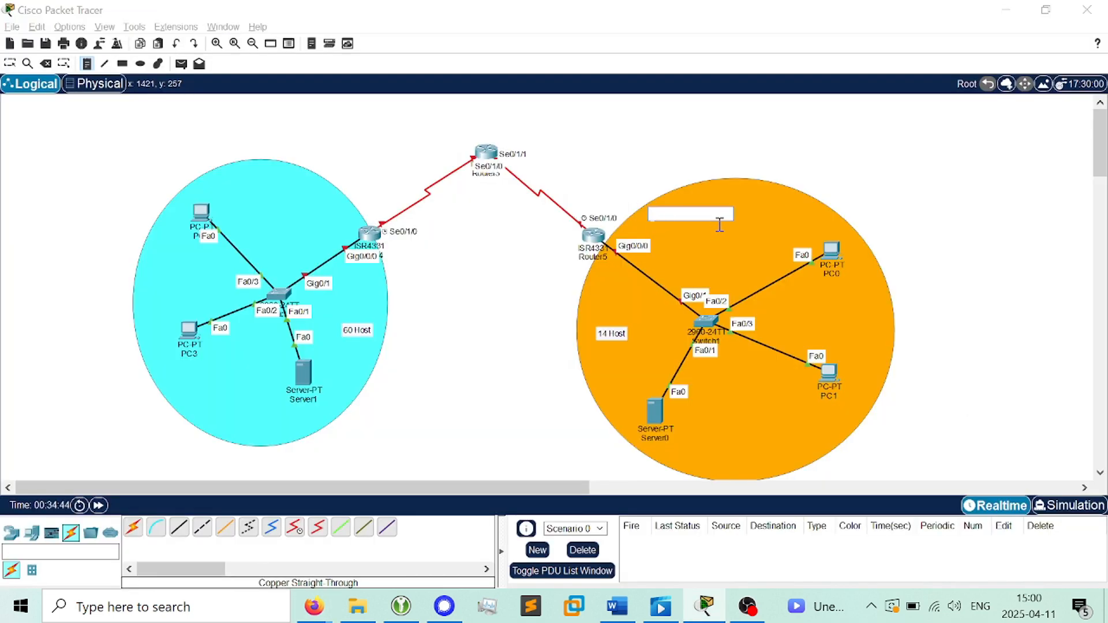
key("alt+Tab")
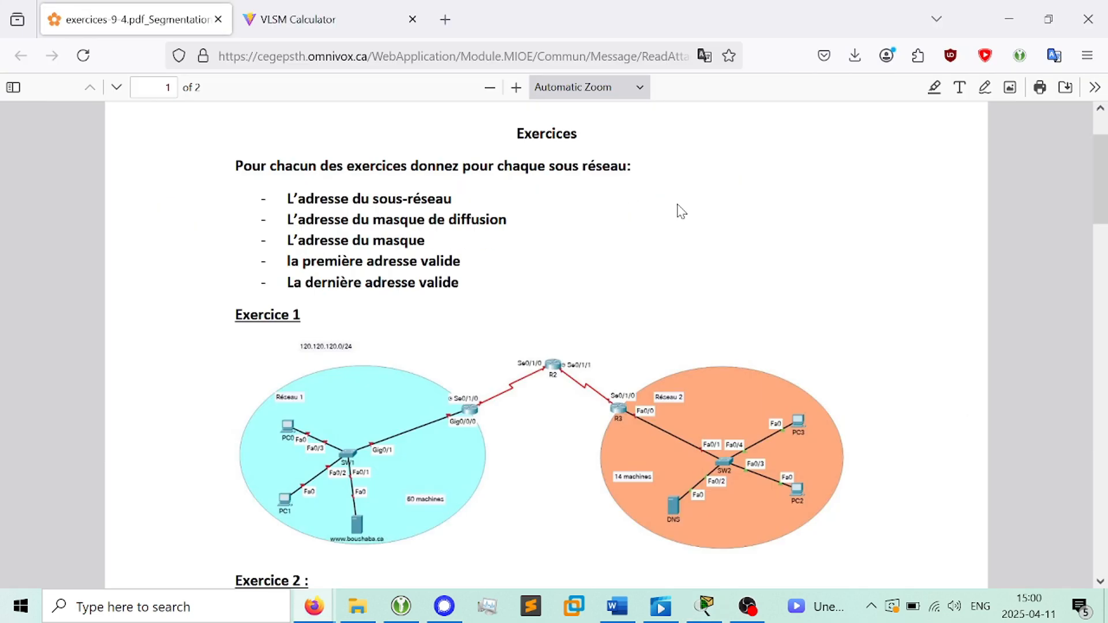
key("alt+Tab")
key("alt+Tab")
key("alt+Tab")
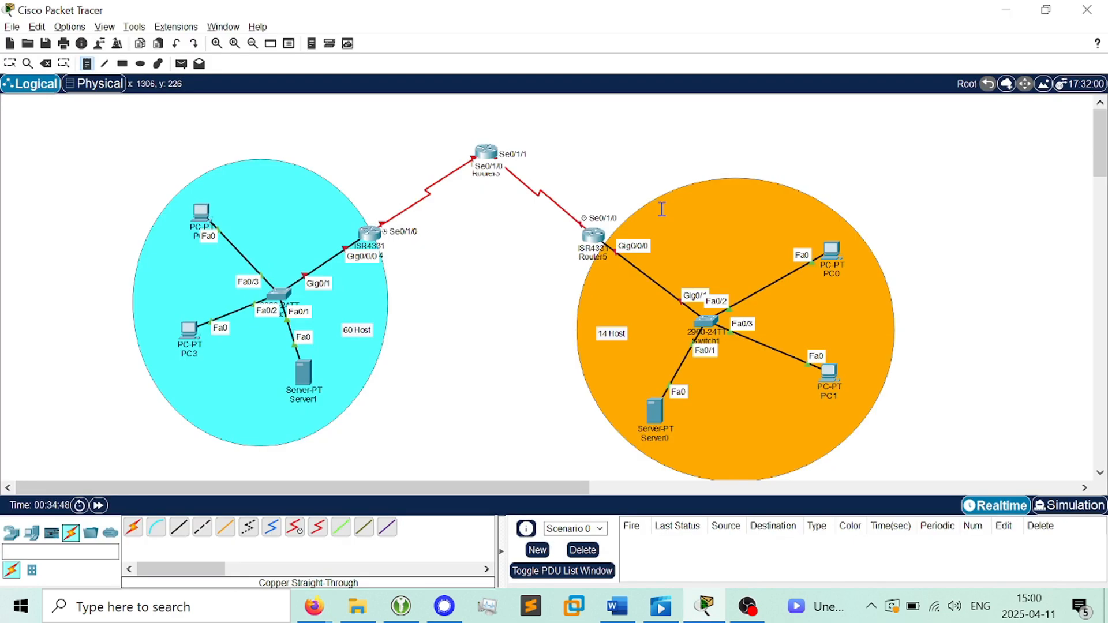
left_click(662, 209)
type("R")
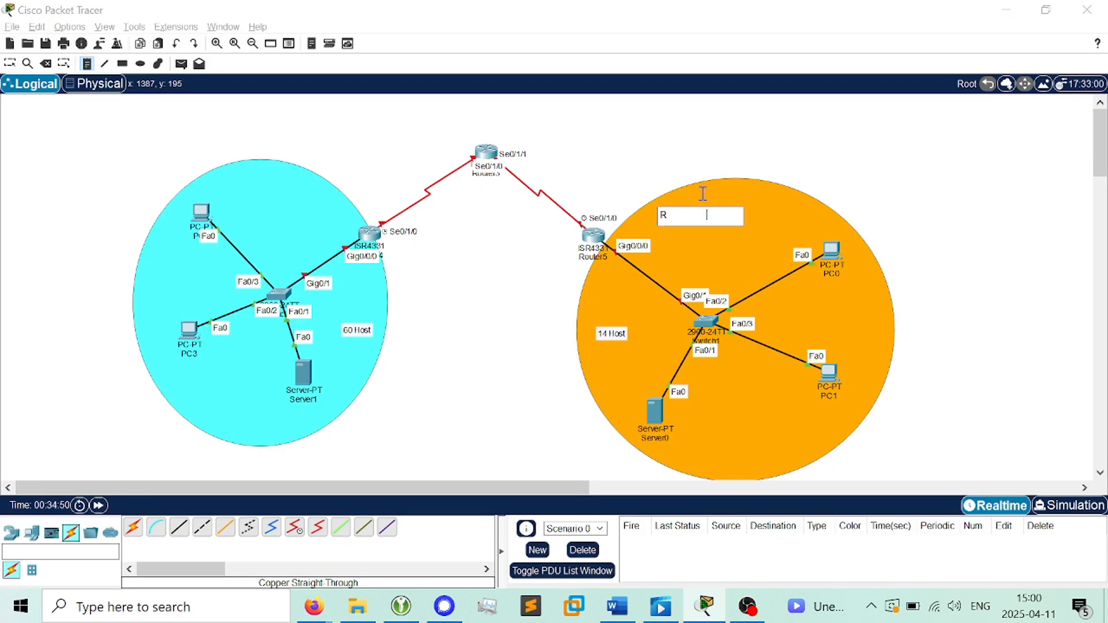
key("Escape")
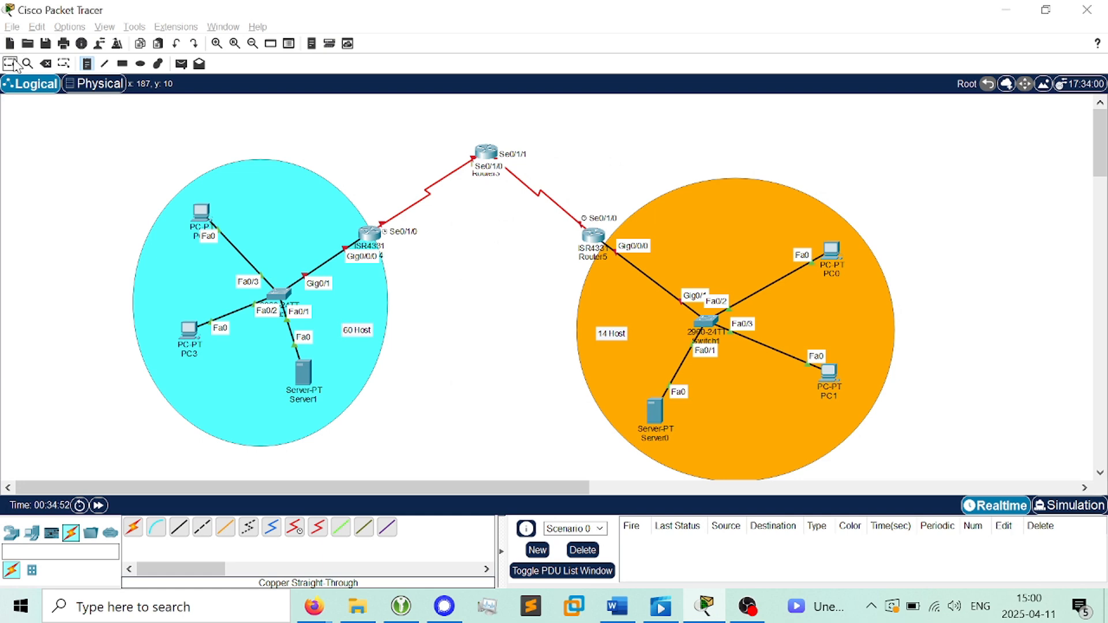
double_click(667, 214)
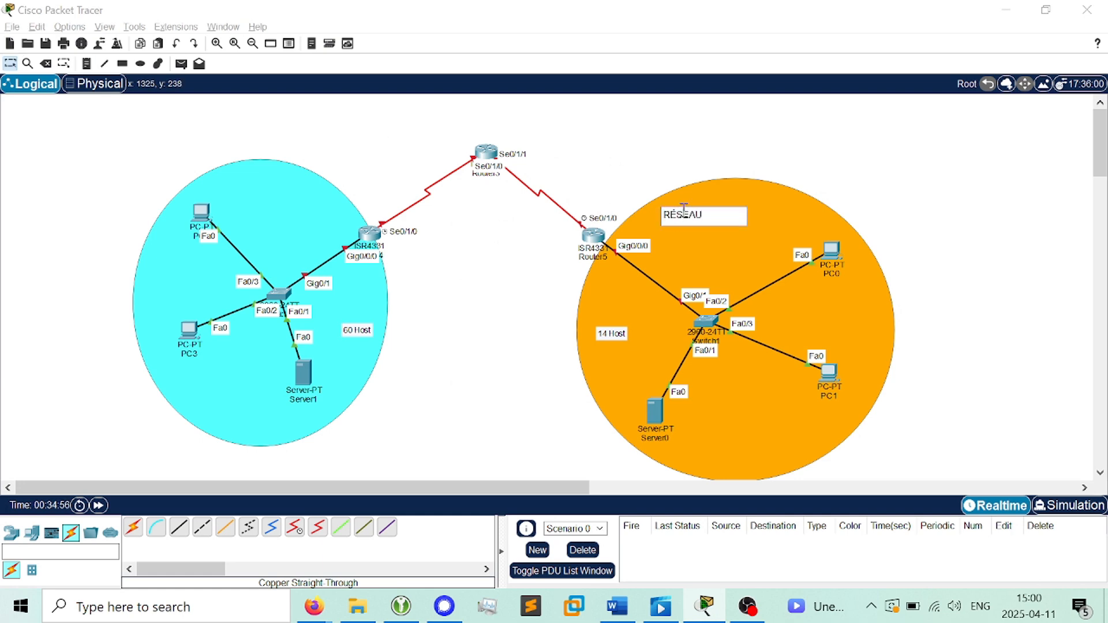
key("BackSpace")
key("BackSpace")
key("BackSpace")
key("BackSpace")
key("BackSpace")
key("BackSpace")
Add a note with the network address 120.120.120.0/24 from the exercise and position it just above the cyan ellipse
key("alt+Tab")
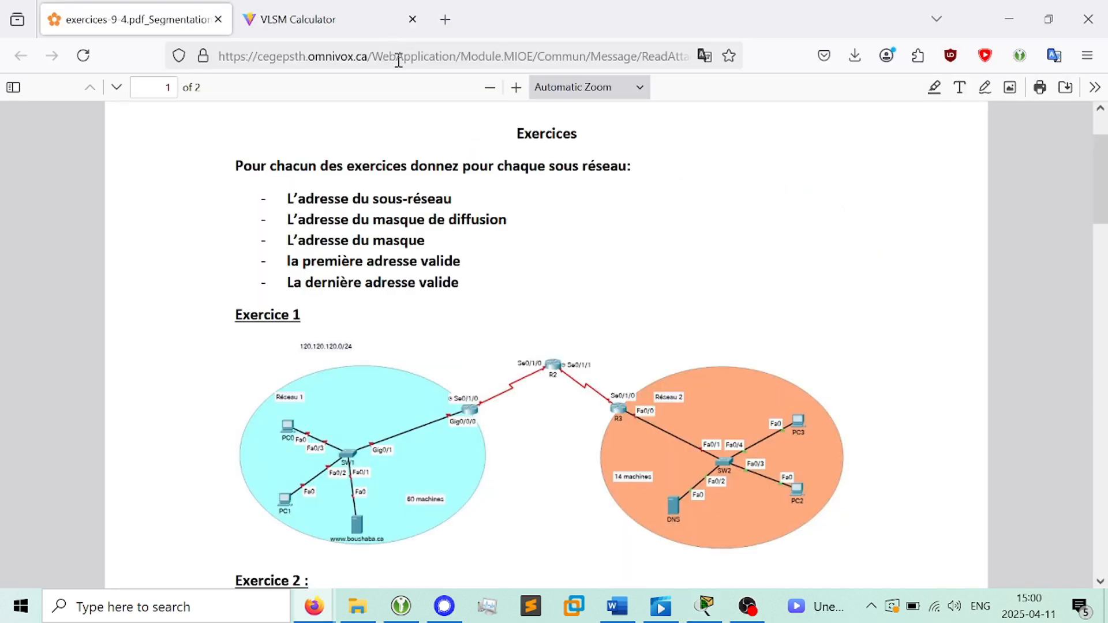
key("alt+Tab")
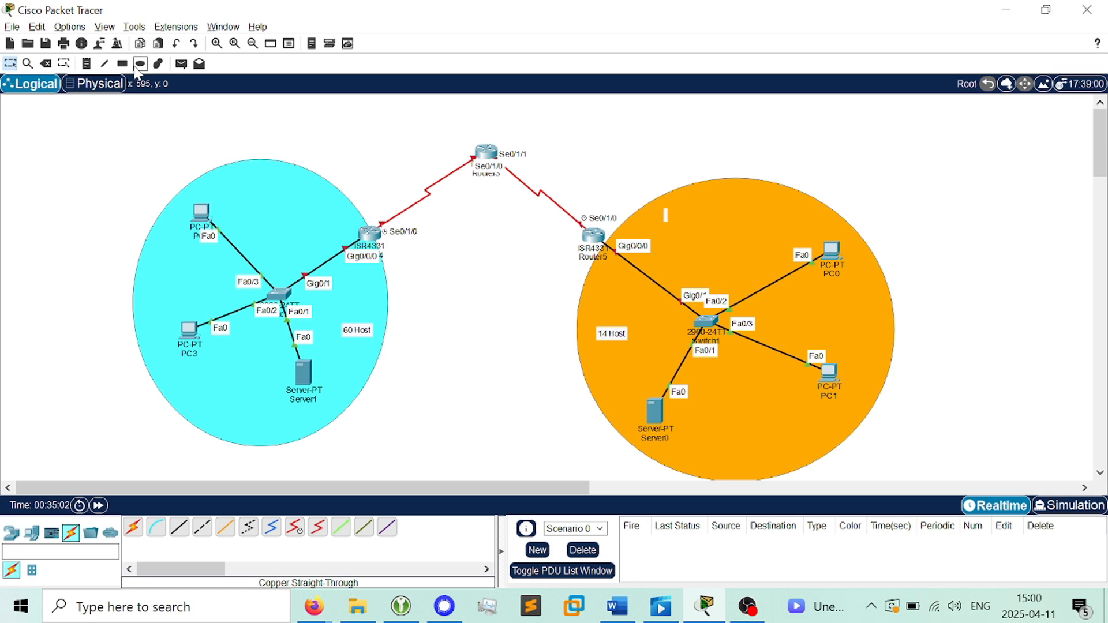
key("alt+Tab")
key("alt+Tab")
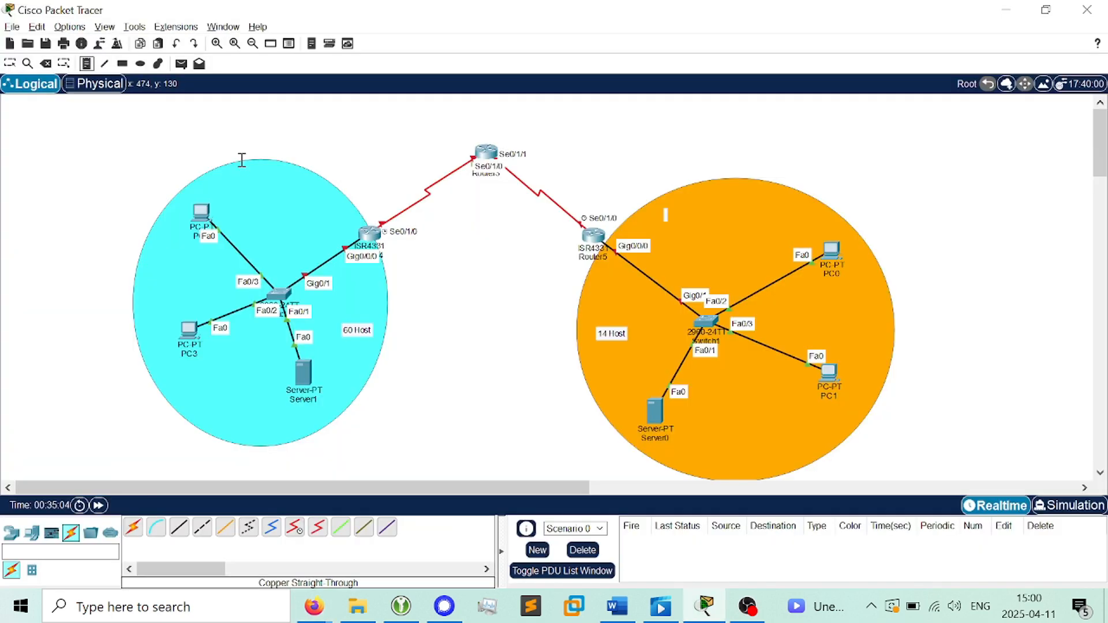
left_click(202, 122)
type("120.120.120.0/24")
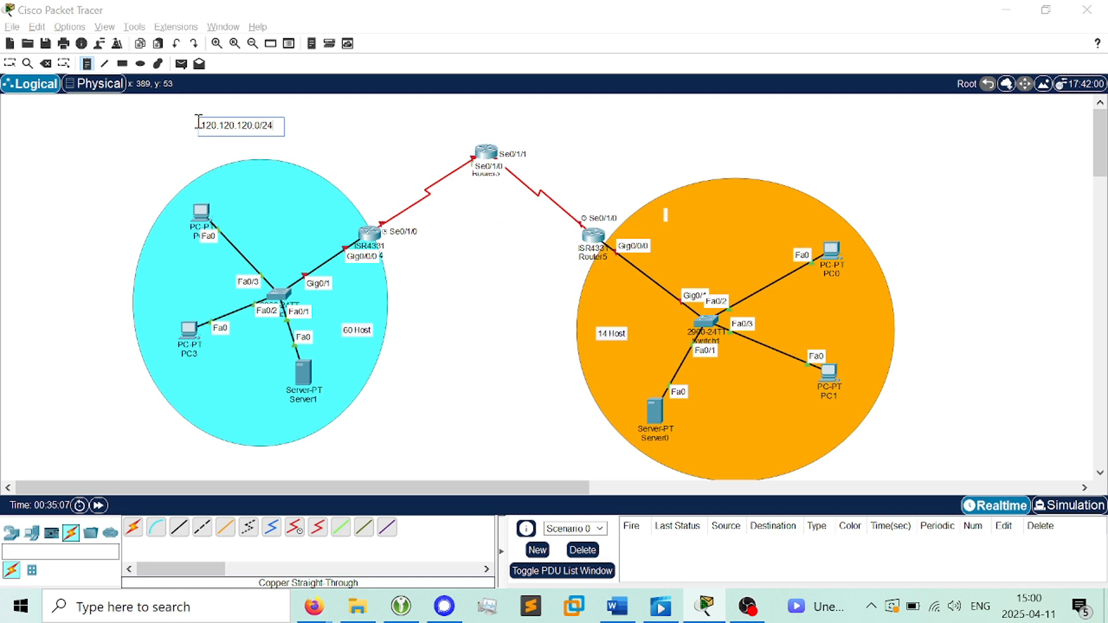
left_click(198, 116)
key("alt+Tab")
key("alt+Tab")
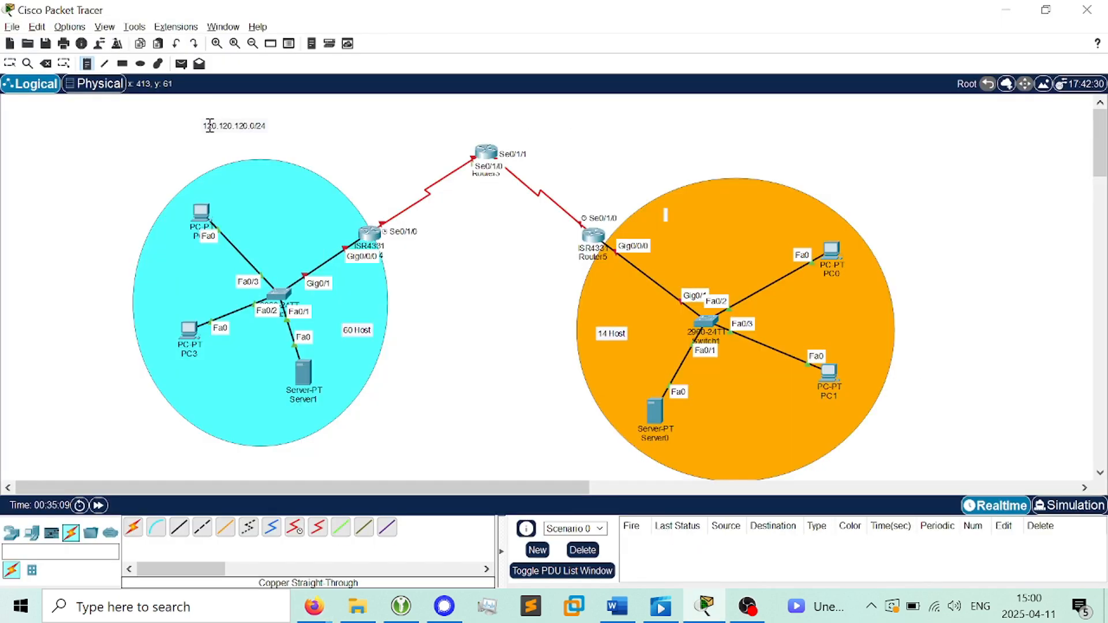
left_click(9, 67)
left_click_drag(236, 126, 259, 147)
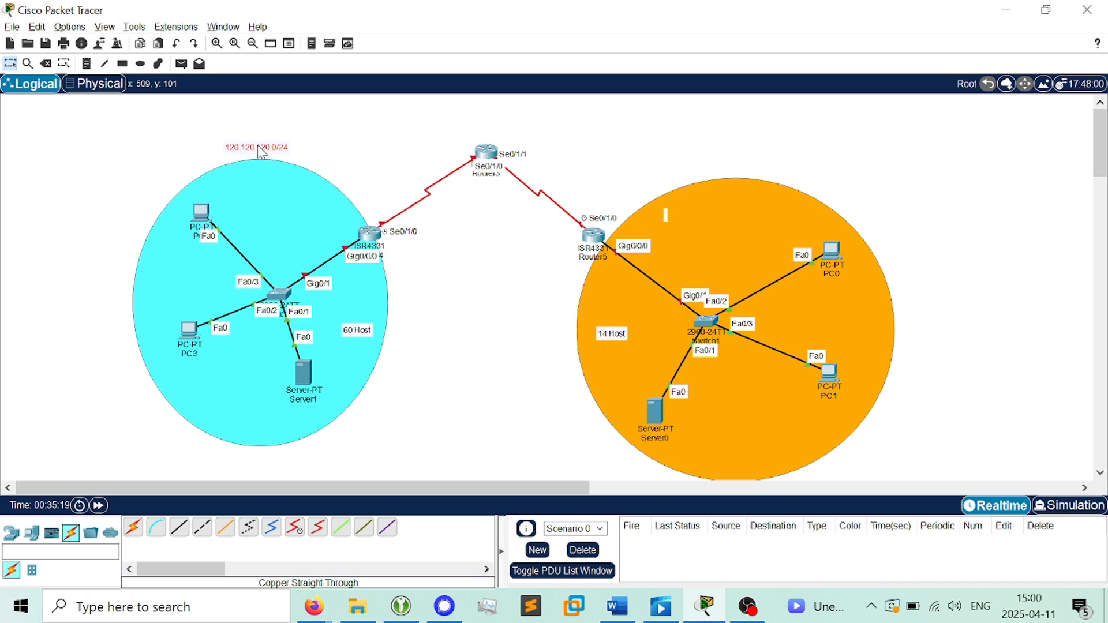
Check the exercise diagram in Firefox, and add the notes "2 hOST" beside the left serial link and "2 Host" beside the right one
key("alt+Tab")
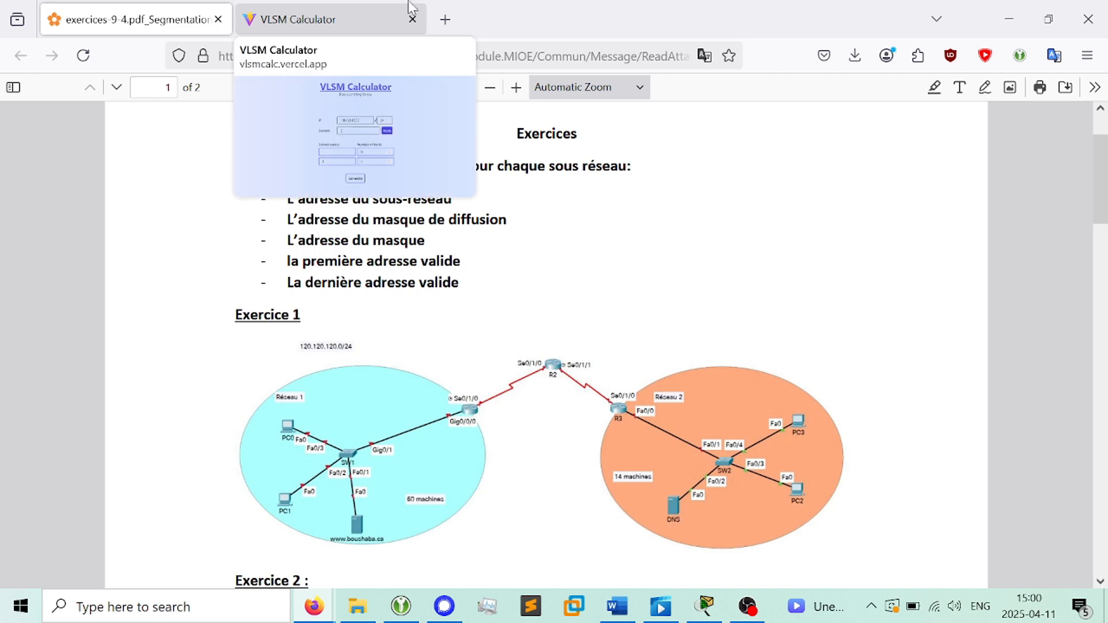
key("alt+Tab")
key("alt+Tab")
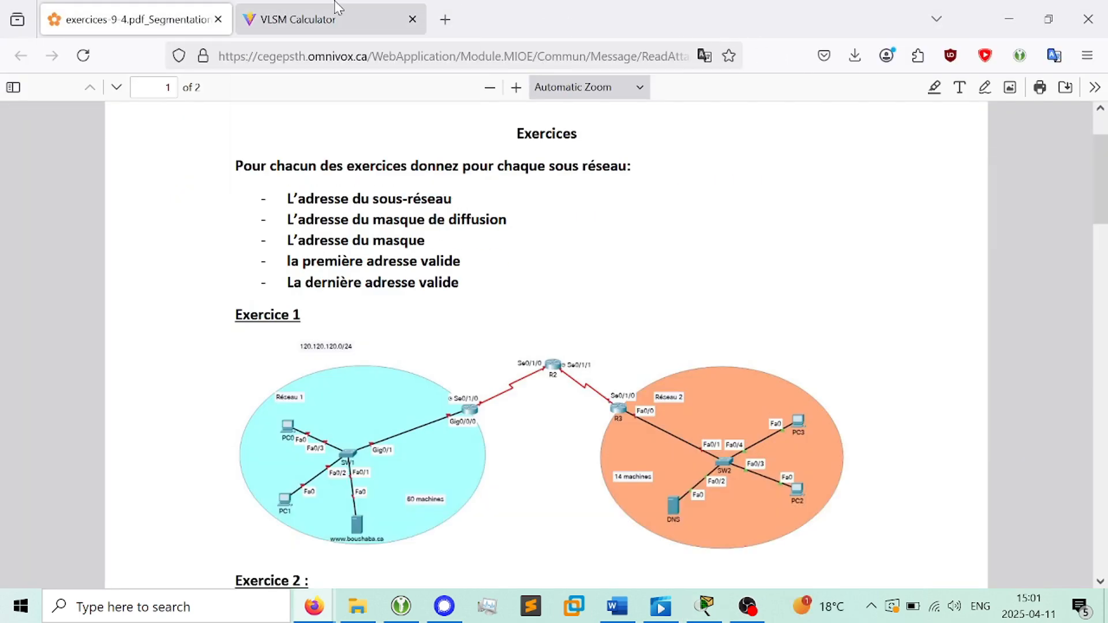
mouse_move(339, 8)
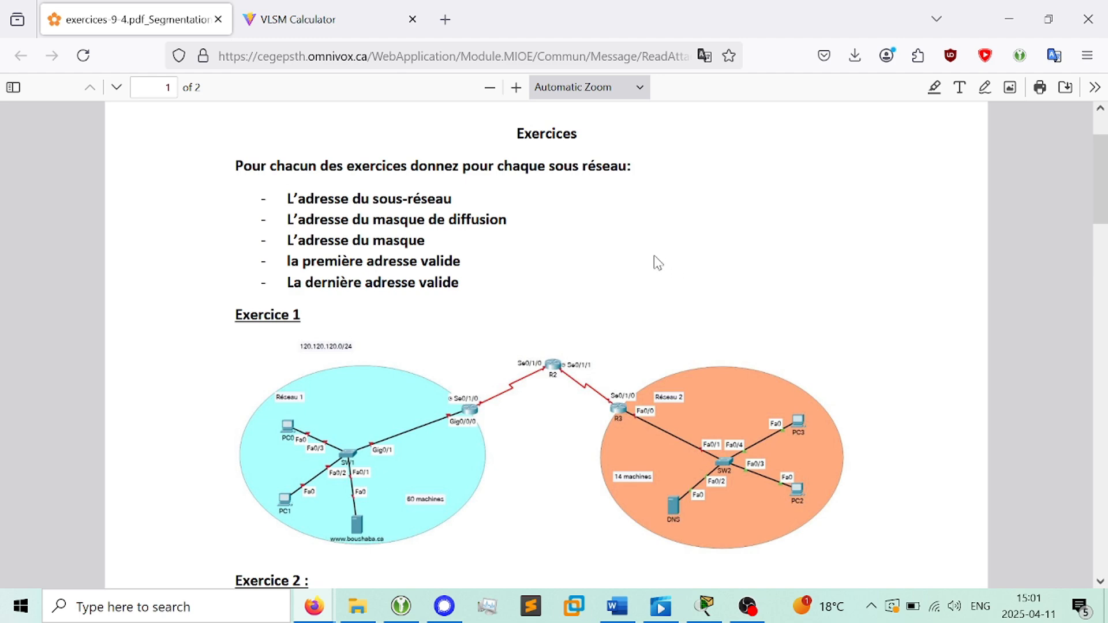
scroll(611, 218, "down", 3)
scroll(606, 220, "up", 3)
key("alt+Tab")
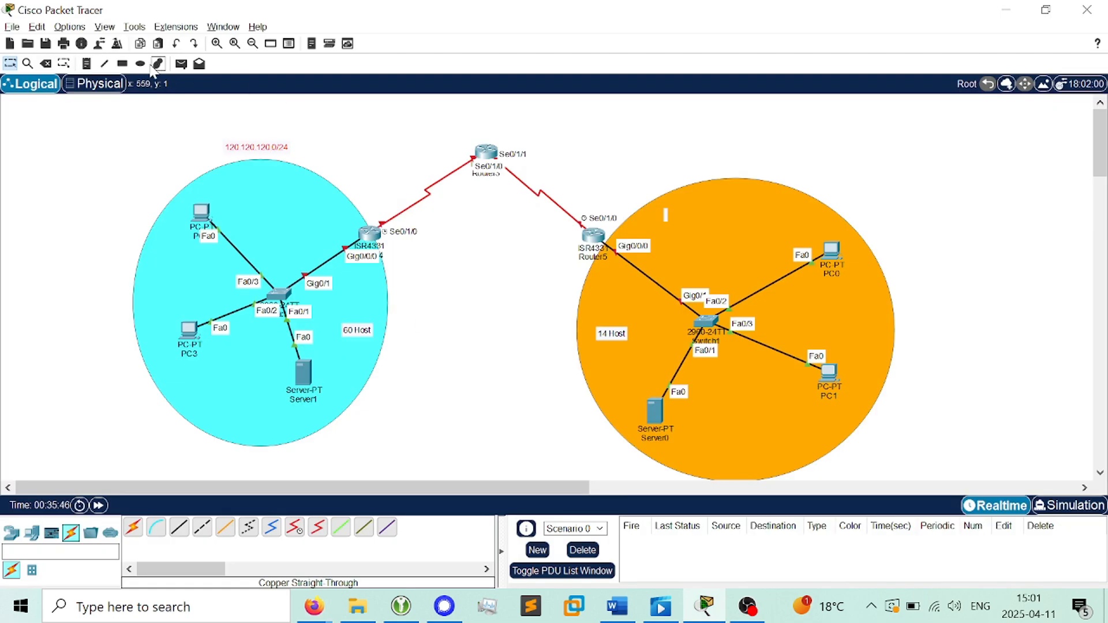
left_click(389, 179)
type("2 hOST")
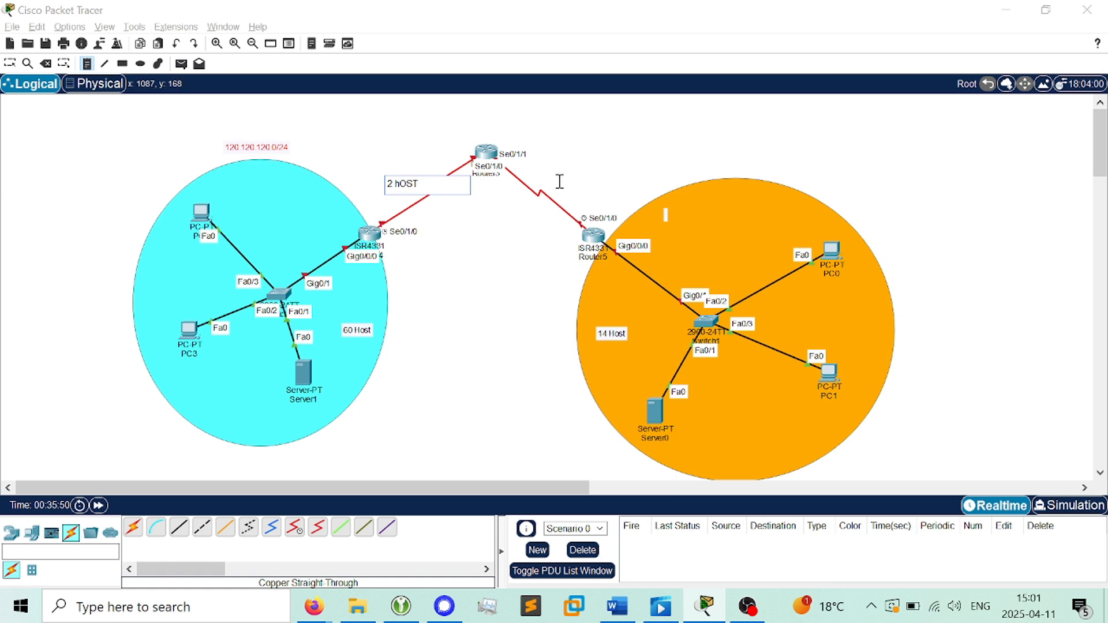
left_click(575, 166)
type("2 Host")
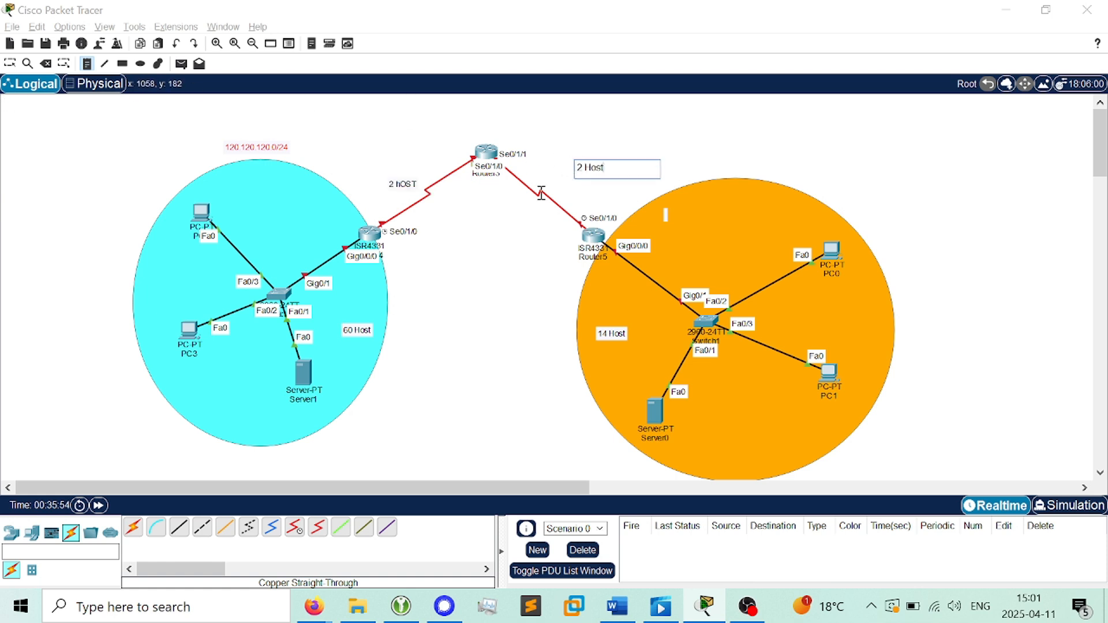
key("Escape")
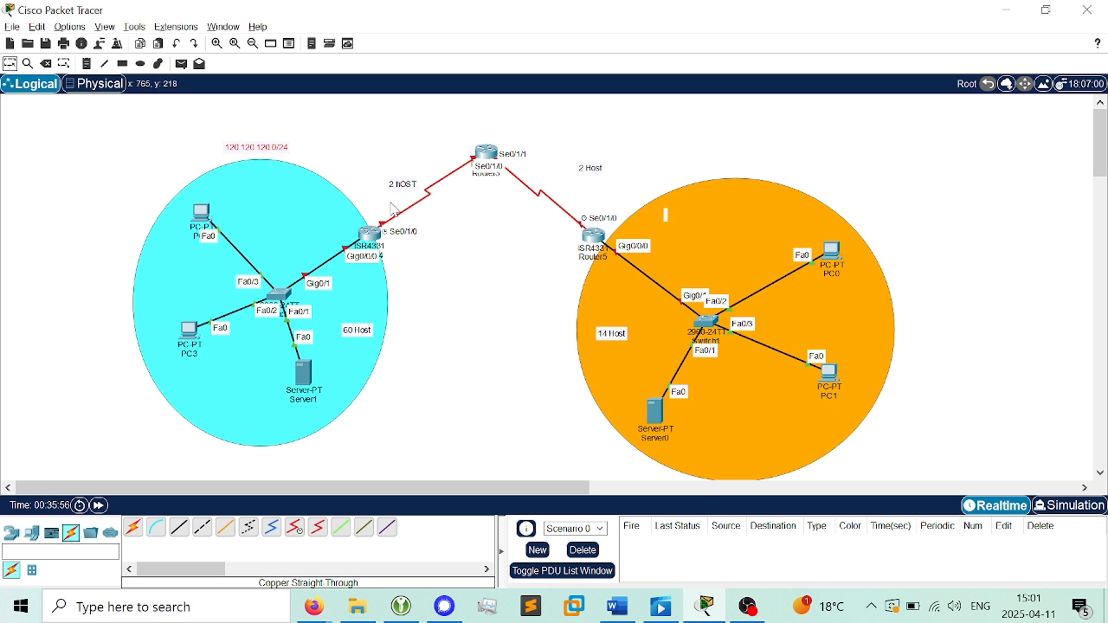
Correct the note beside the left serial link so that it reads "2 Host"
double_click(415, 185)
key("BackSpace")
key("BackSpace")
key("BackSpace")
key("BackSpace")
key("BackSpace")
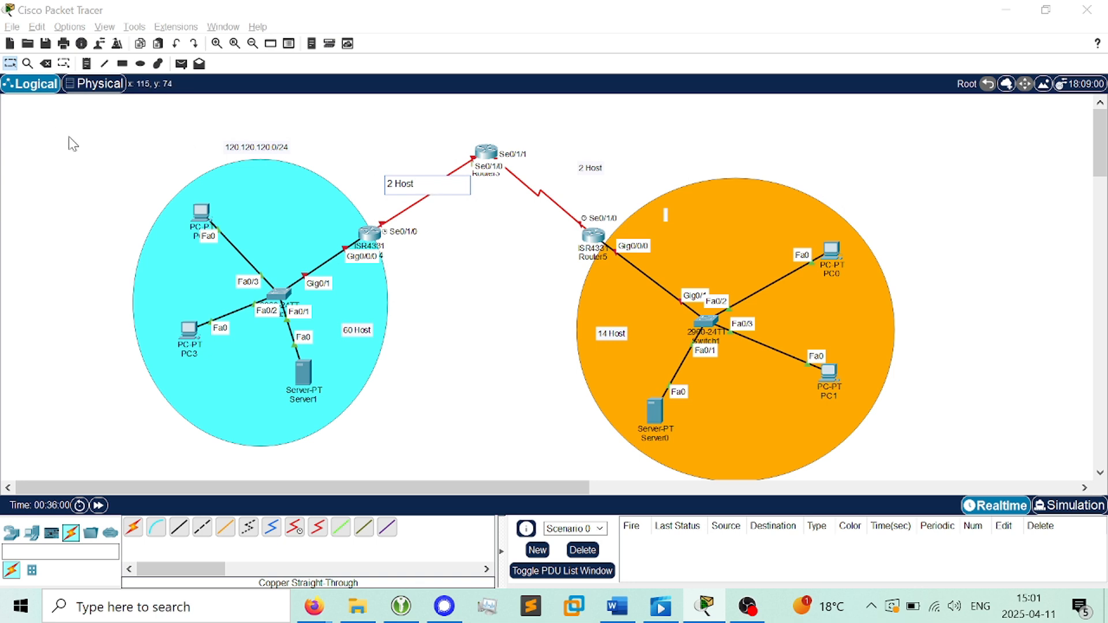
left_click(426, 103)
Move both "2 Host" notes closer to their serial links and move the empty note out above the orange ellipse
left_click_drag(398, 182, 399, 186)
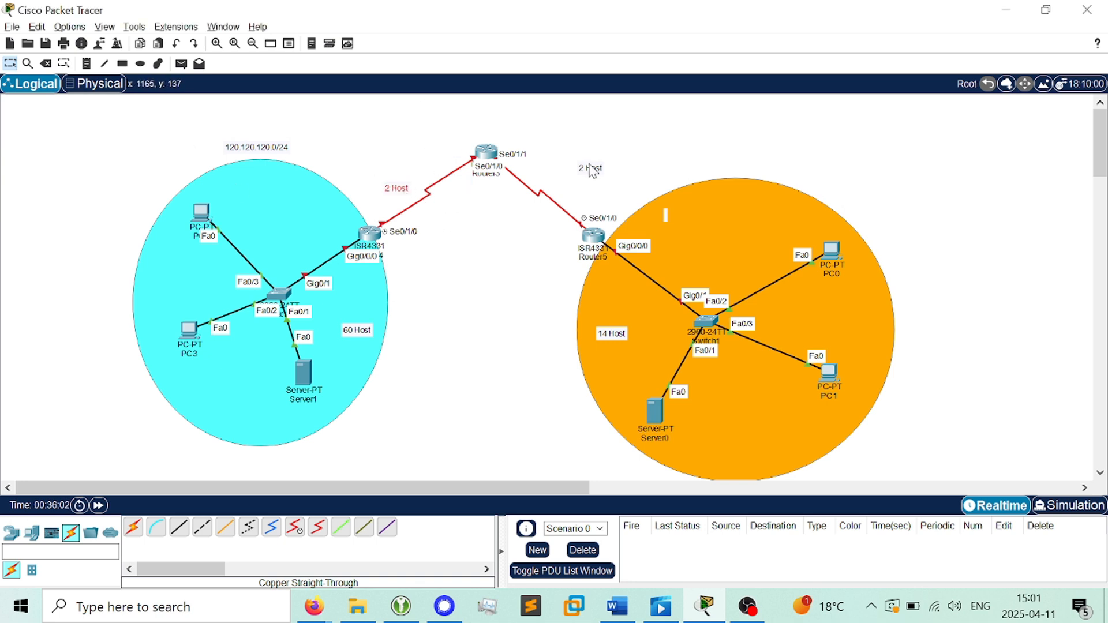
left_click_drag(592, 170, 561, 184)
left_click(605, 143)
left_click(664, 211)
left_click(680, 135)
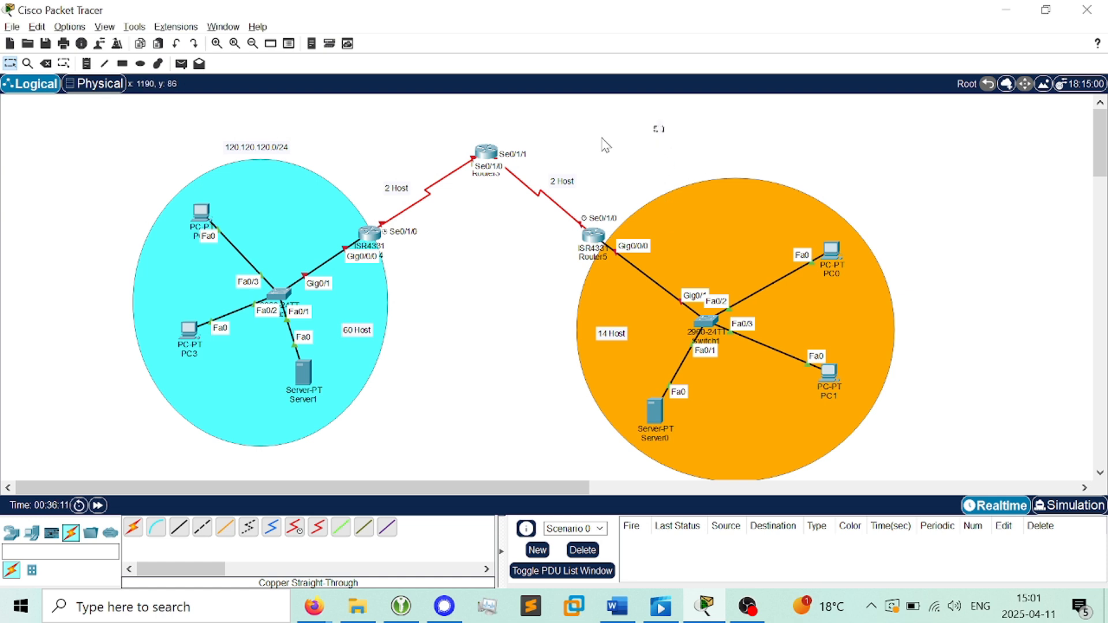
Delete the empty note above the orange ellipse and return to the selection tool
key("Delete")
left_click(548, 327)
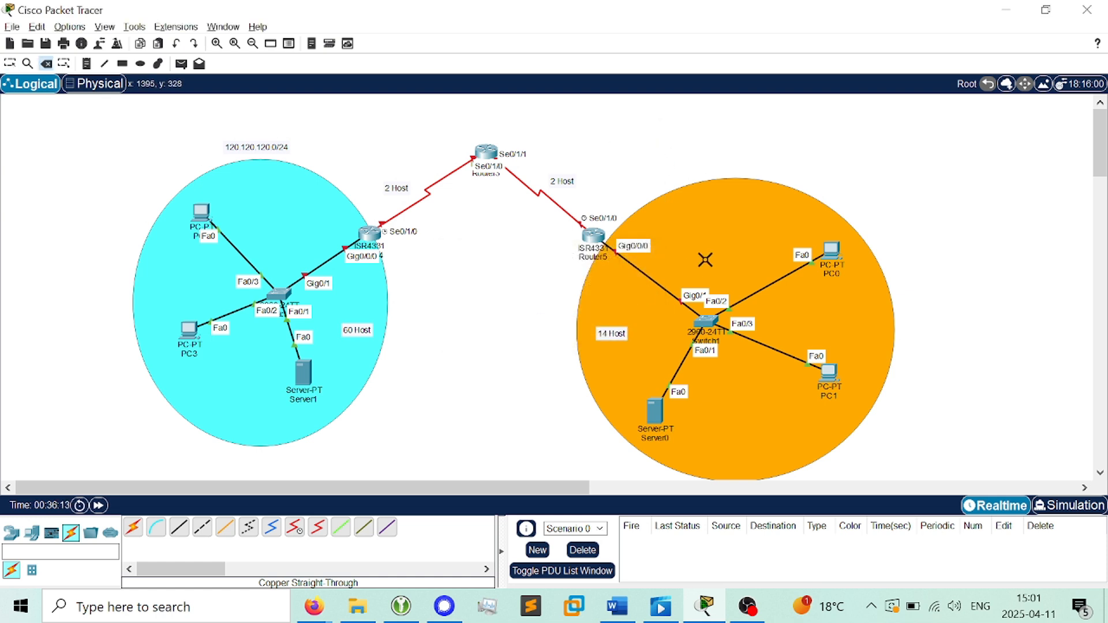
left_click(10, 64)
Check the exercise diagram in Firefox, and add the note "DNS" below the server in the orange ellipse
key("alt+Tab")
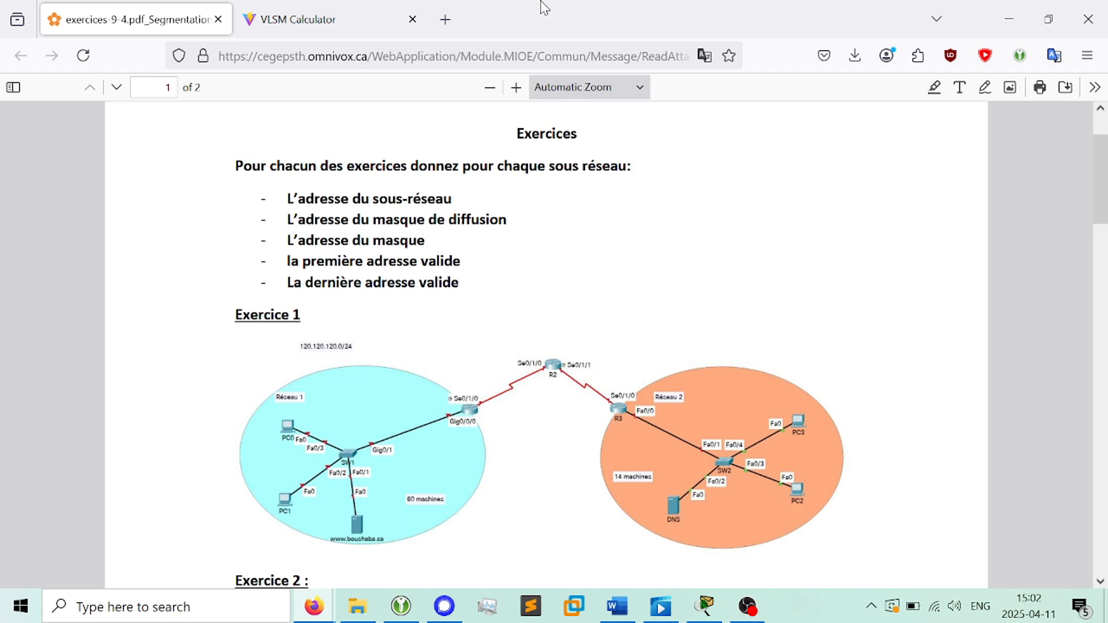
key("alt+Tab")
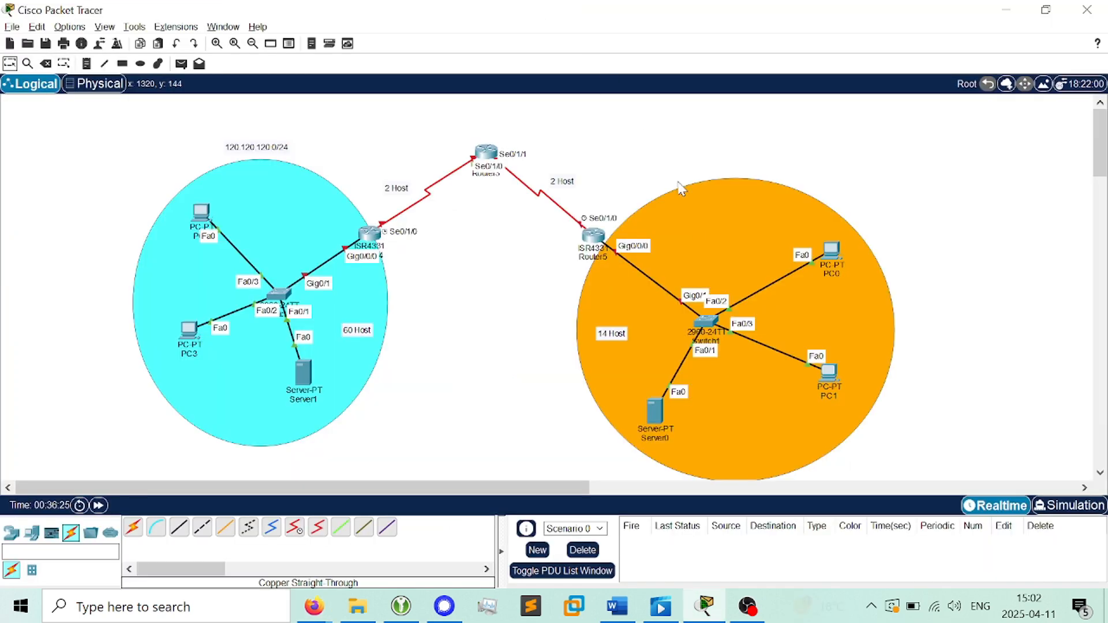
left_click(88, 65)
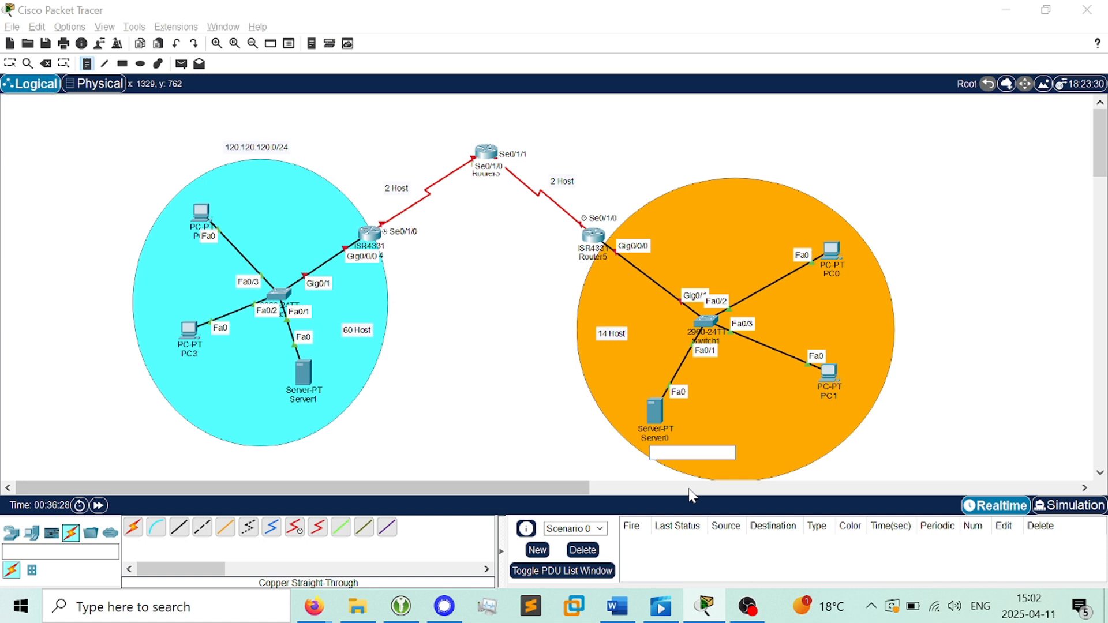
left_click(692, 456)
type("DNS")
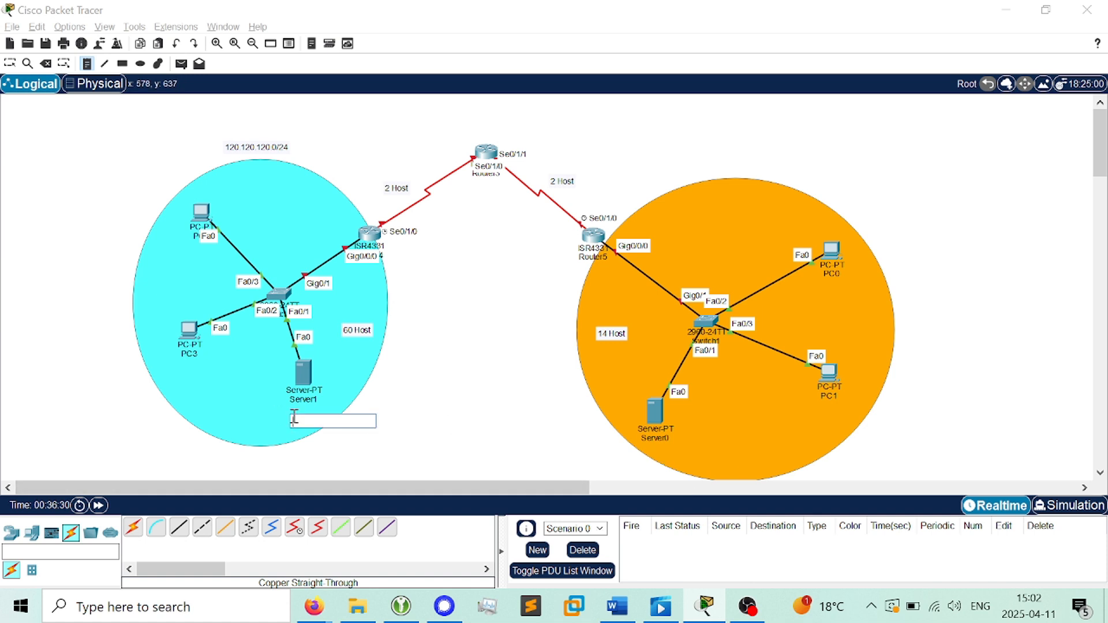
left_click(294, 416)
key("alt+Tab")
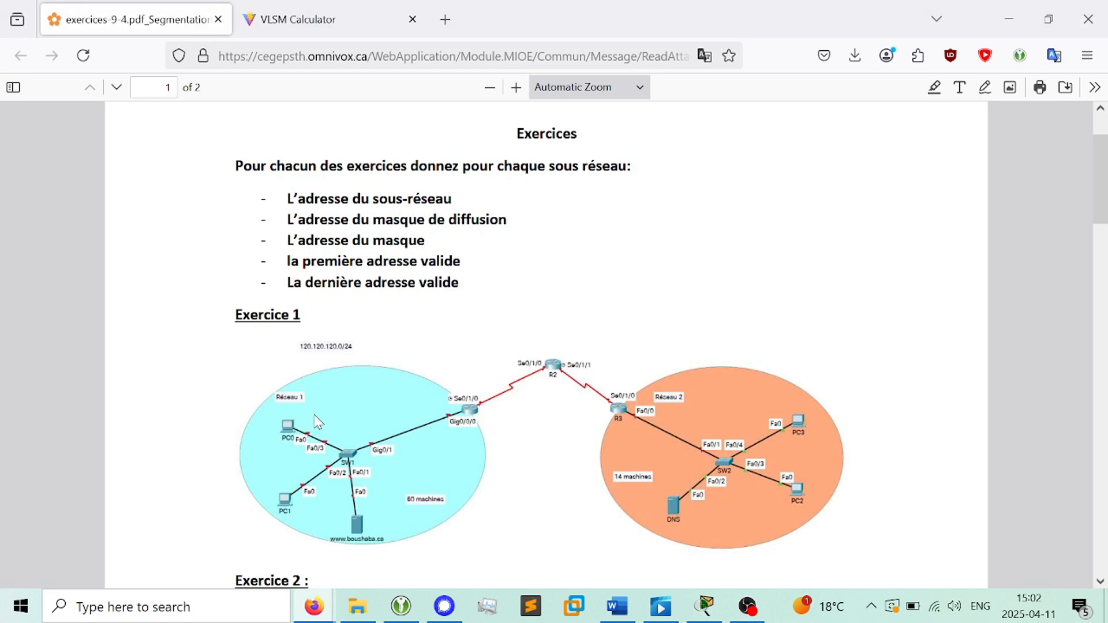
key("alt+Tab")
left_click(292, 415)
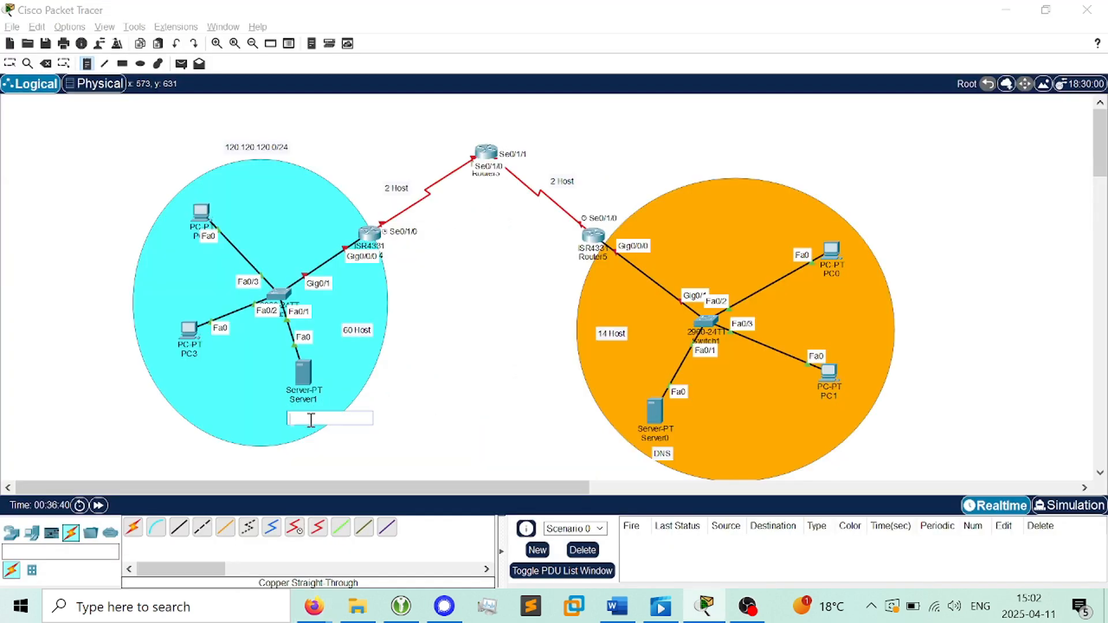
type("www.boushaba.com")
left_click(10, 64)
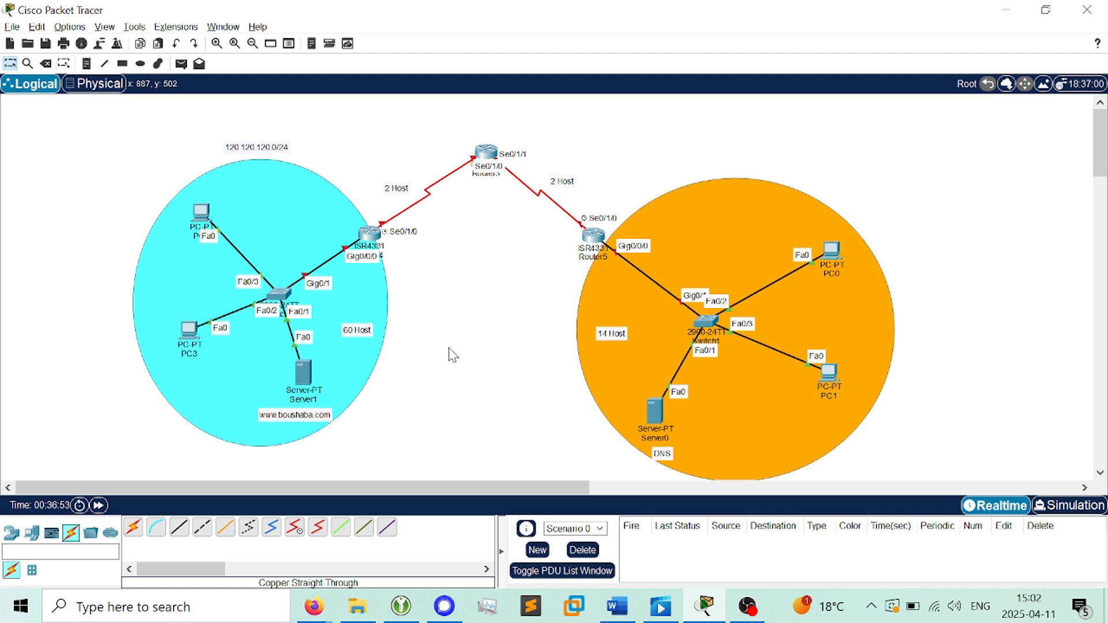
key("alt+Tab")
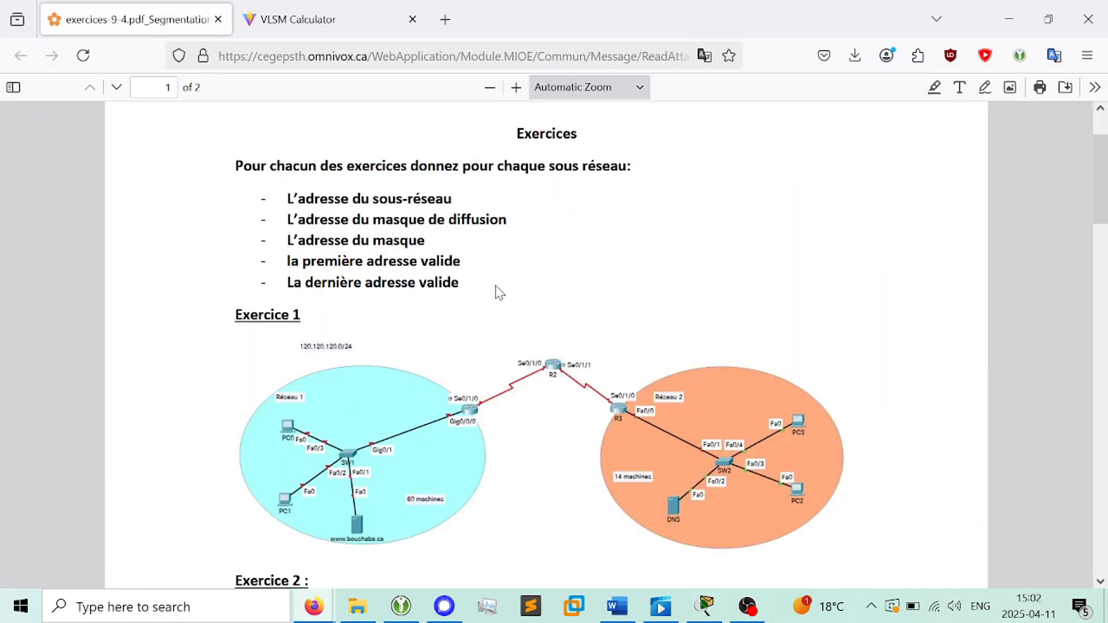
key("alt+Tab")
double_click(324, 415)
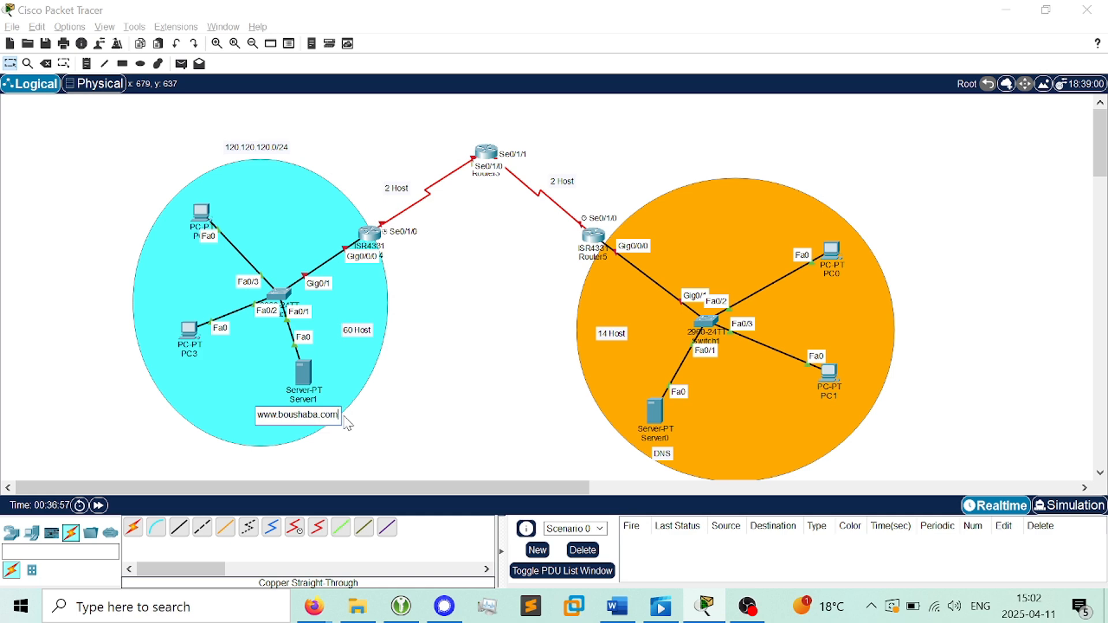
key("BackSpace")
key("BackSpace")
key("BackSpace")
type("ca")
left_click(541, 255)
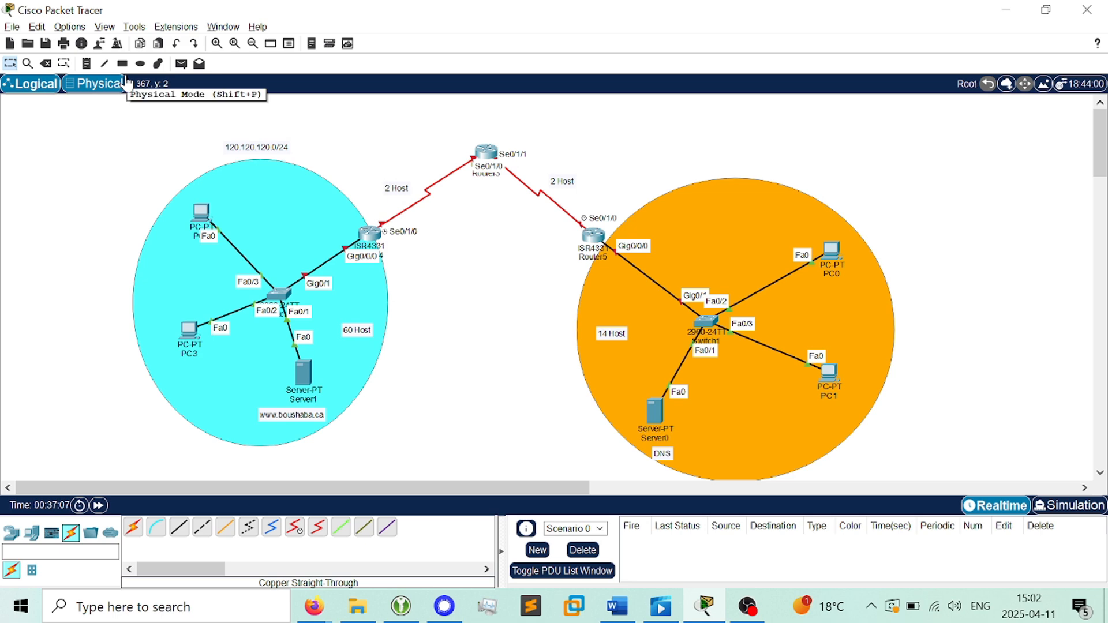
Switch to the VLSM Calculator page in Firefox and apply 4 subnets for the network 120.120.120.0/24
key("alt+Tab")
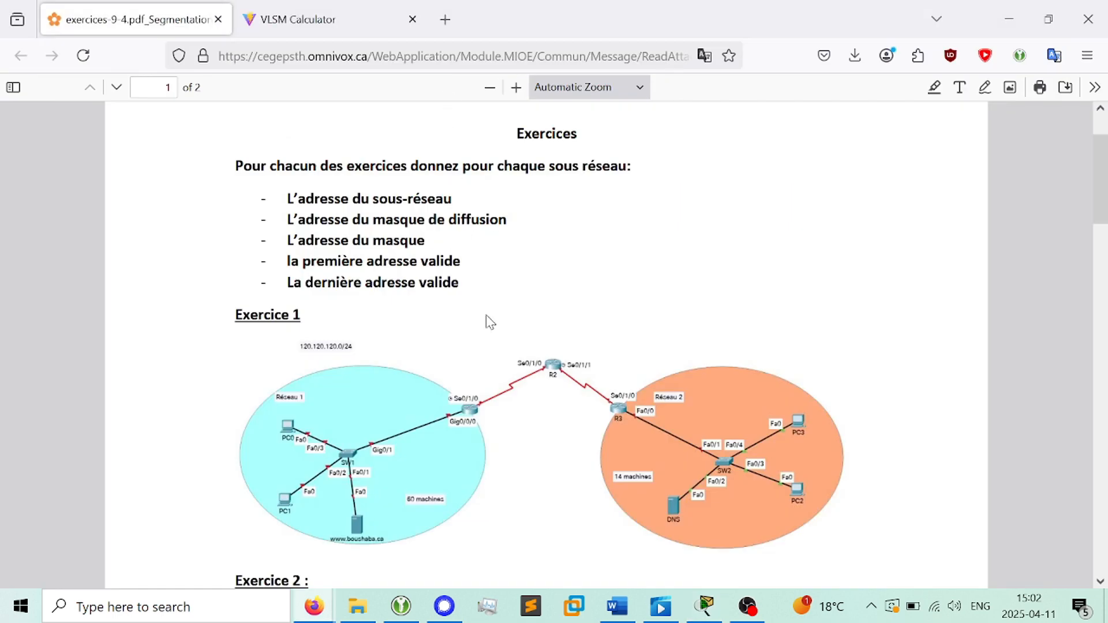
key("alt+Tab")
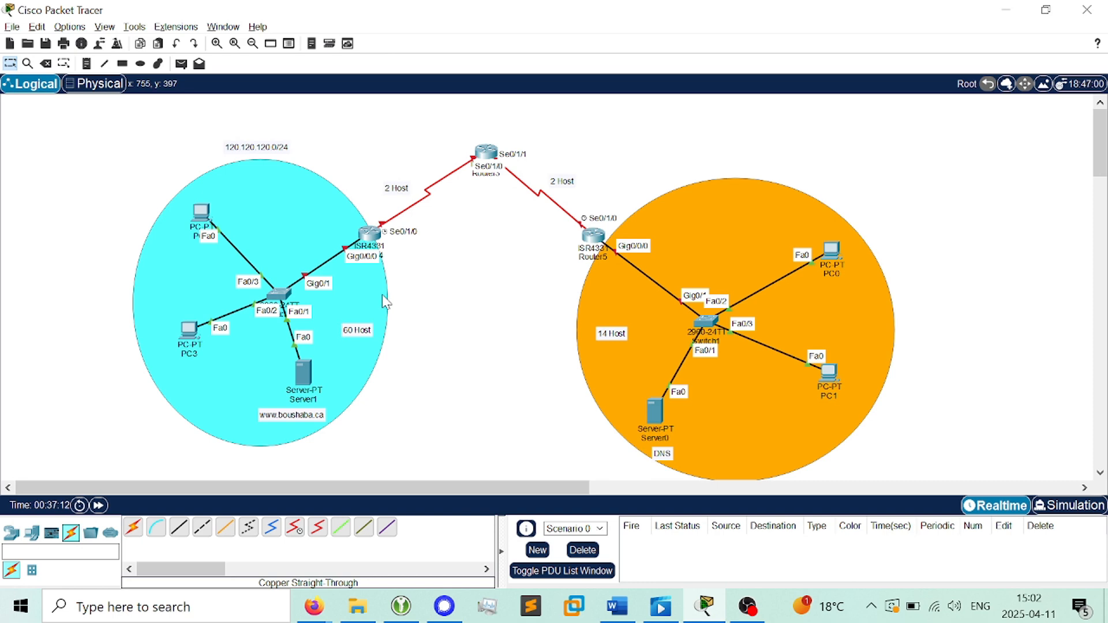
key("alt+Tab")
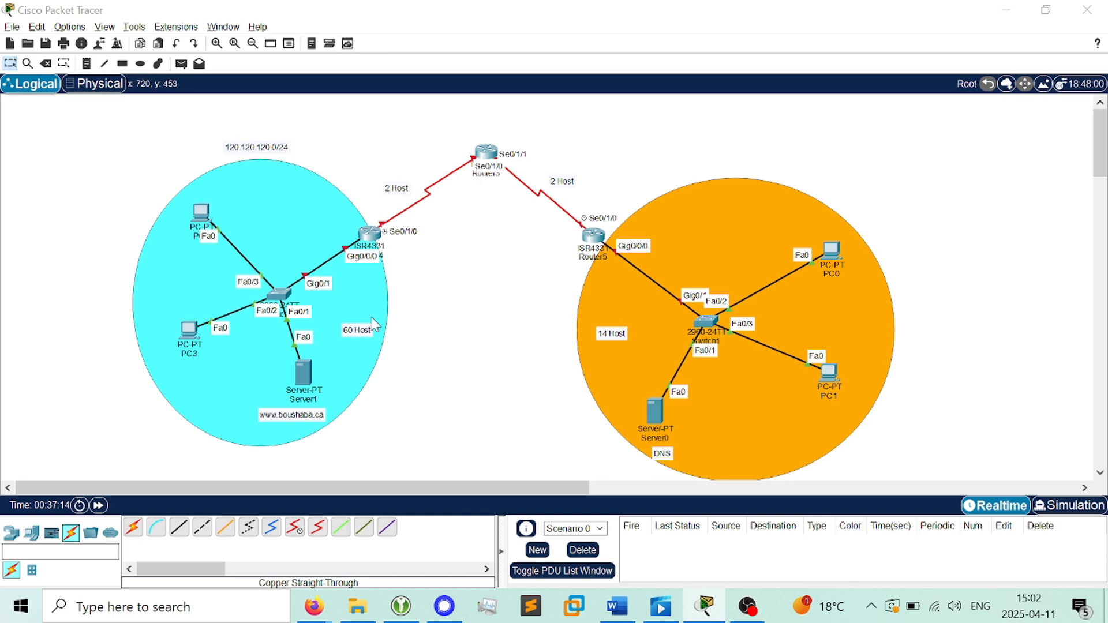
key("alt+Tab")
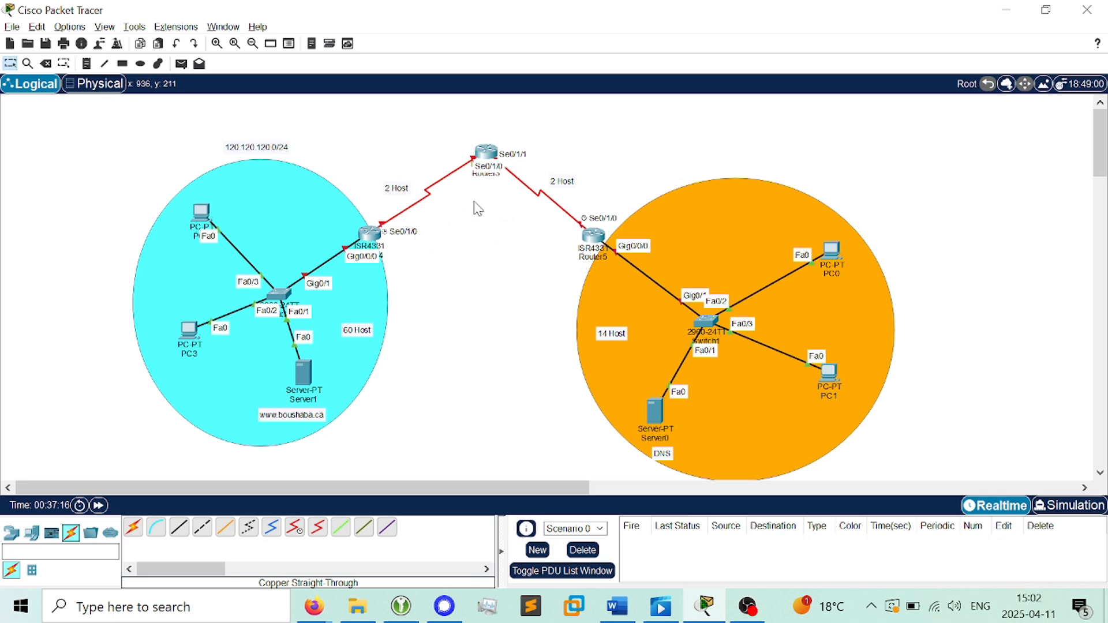
key("alt+Tab")
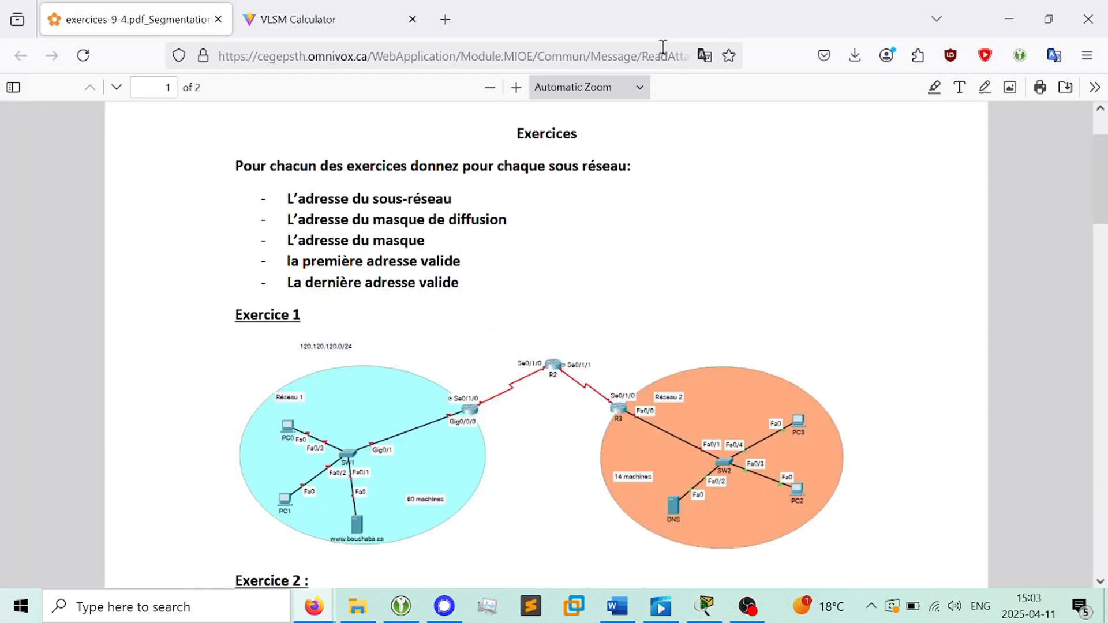
key("ctrl+Tab")
key("BackSpace")
type("4")
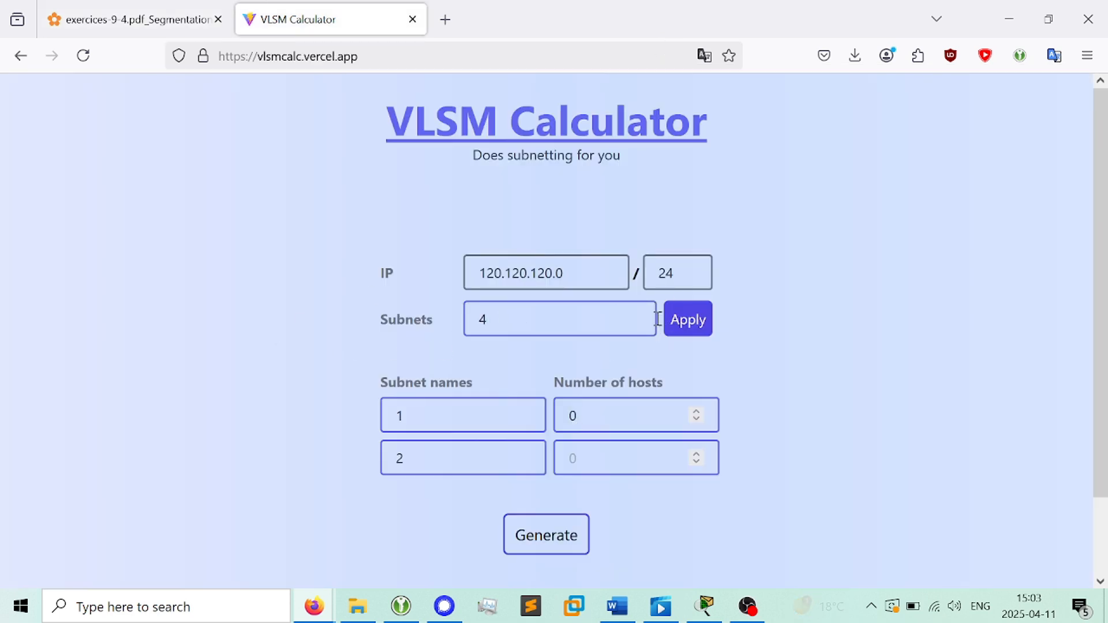
left_click(681, 325)
scroll(577, 317, "down", 2)
Name the first subnet Host60 and set its number of hosts to 60, checking the Packet Tracer topology
left_click(471, 327)
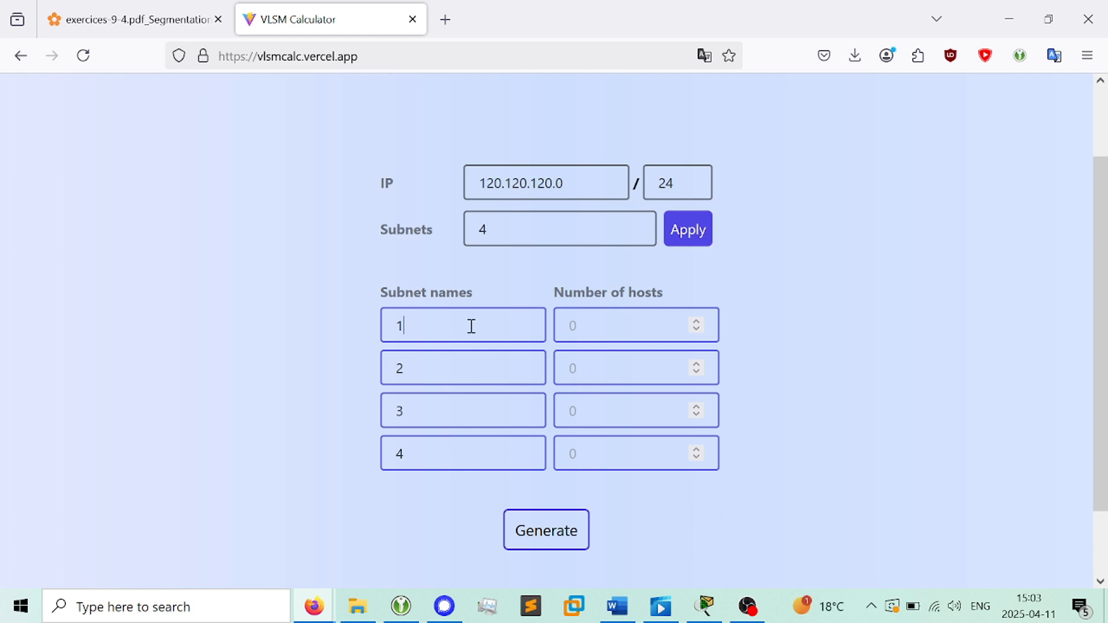
key("alt+Tab")
key("alt+Tab")
key("BackSpace")
key("alt+Tab")
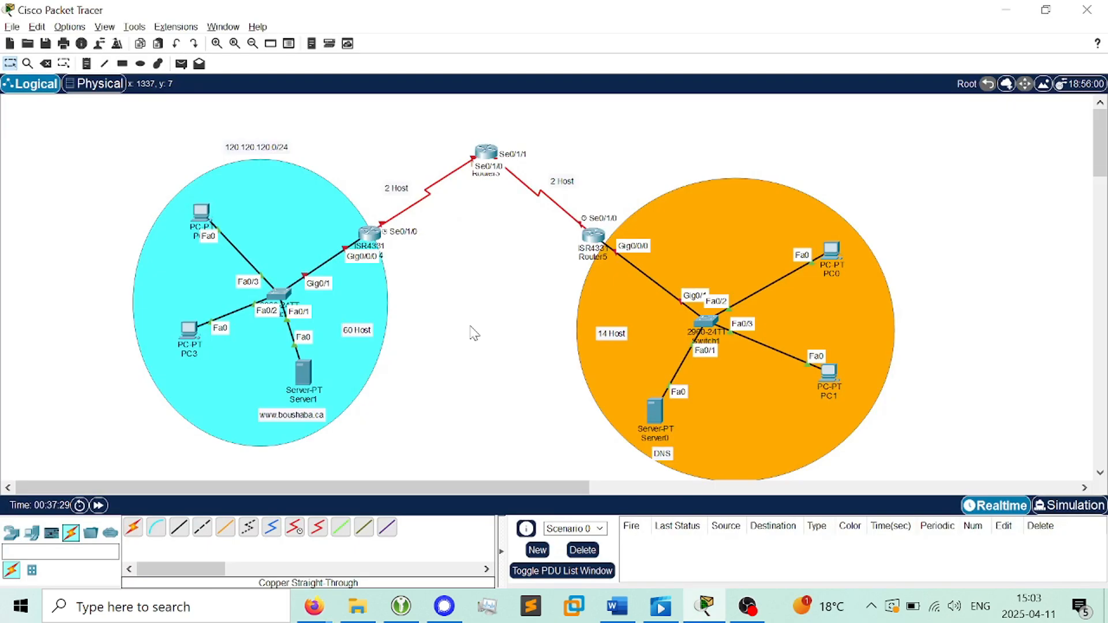
key("alt+Tab")
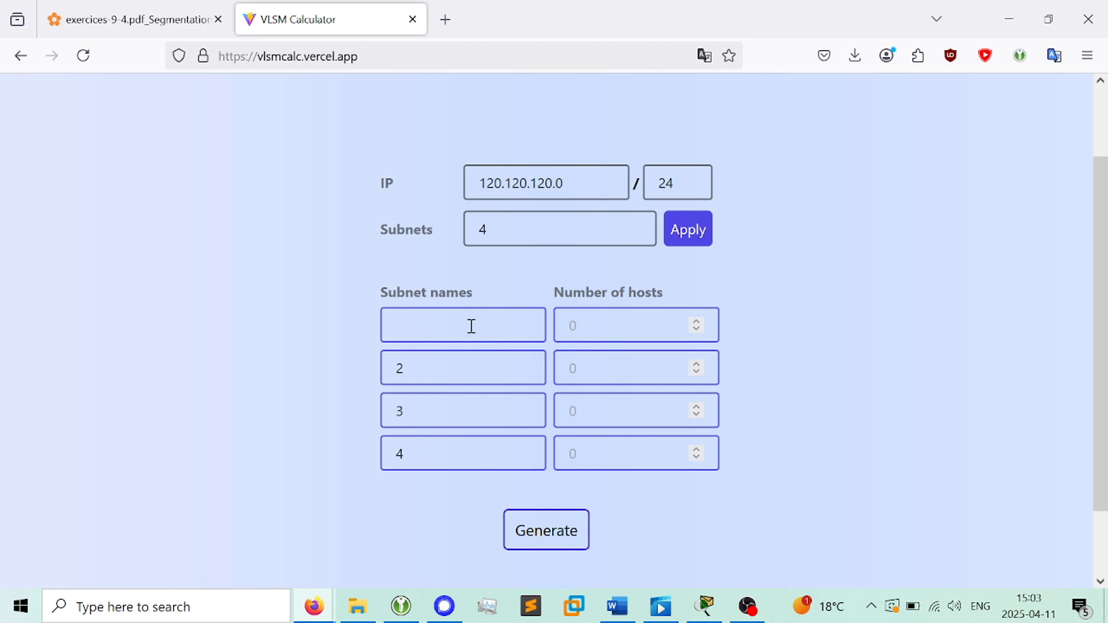
type("Host50")
key("BackSpace")
key("BackSpace")
type("60")
left_click(646, 354)
left_click(628, 331)
type("60")
Name the second subnet Host14 and set its number of hosts to 14, checking the Packet Tracer topology
key("alt+Tab")
key("alt+Tab")
key("alt+Tab")
key("alt+Tab")
double_click(435, 366)
type("Host")
key("alt+Tab")
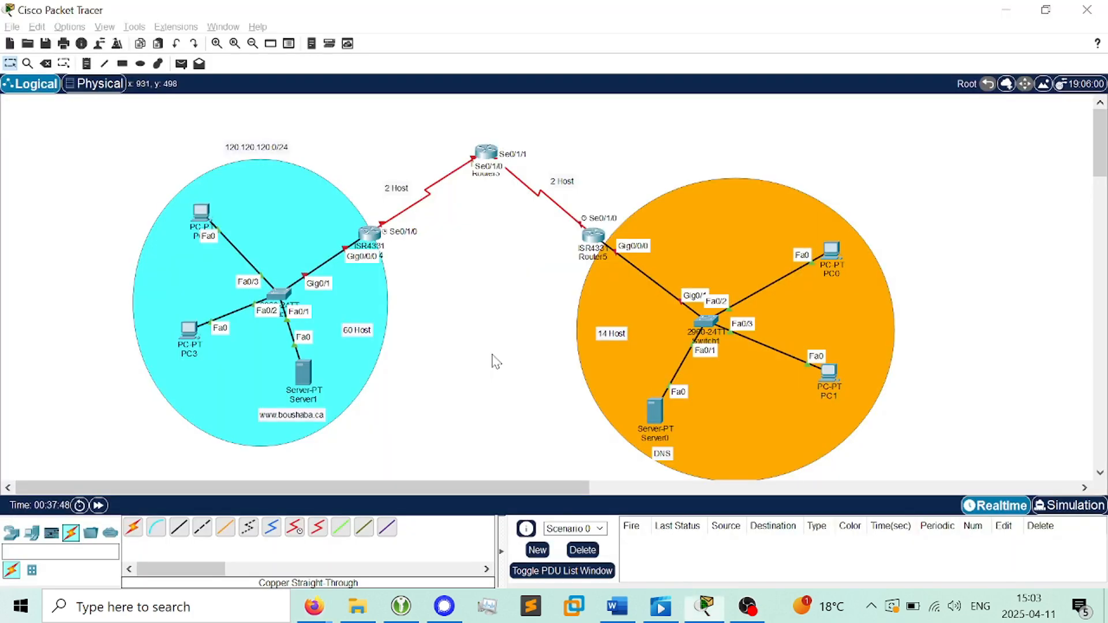
key("alt+Tab")
type("14")
key("alt+Tab")
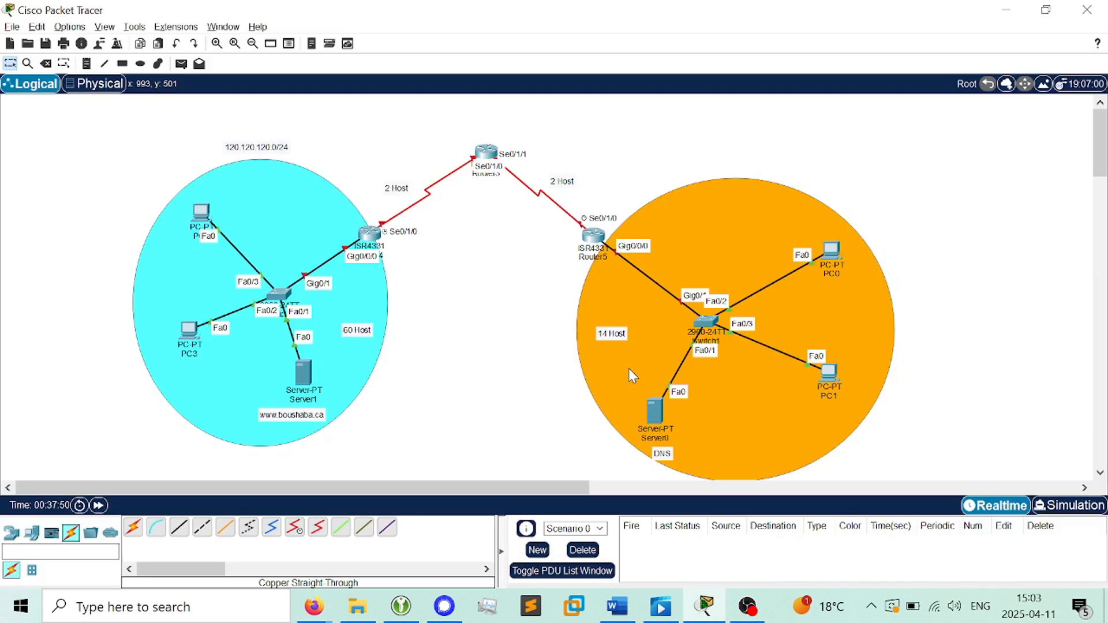
key("alt+Tab")
left_click(618, 372)
type("14")
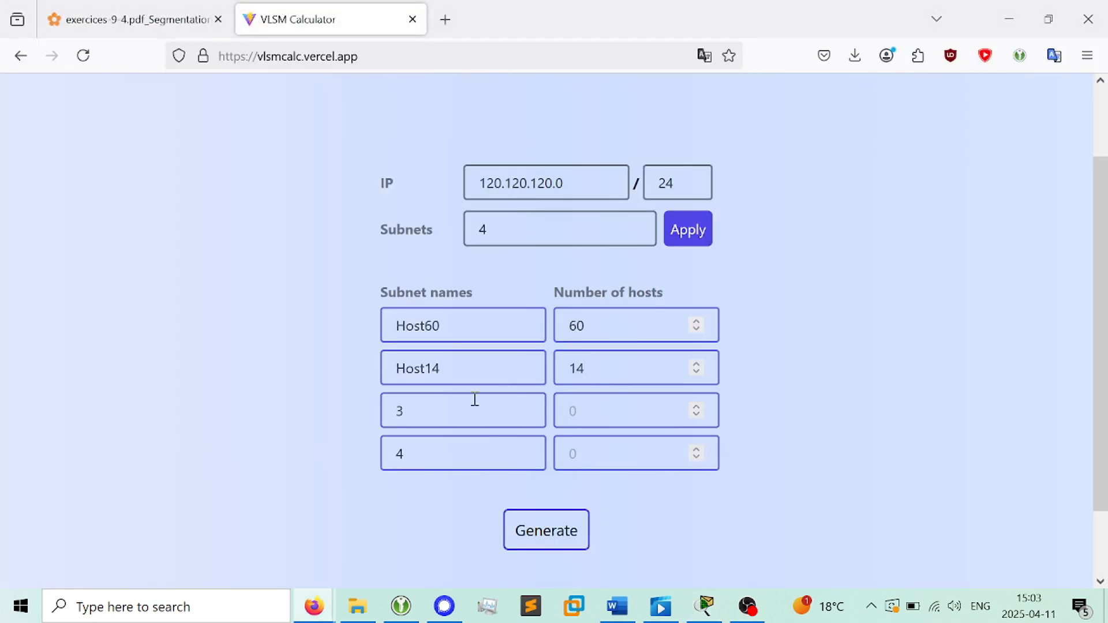
Check the serial links in Packet Tracer, then name the third subnet router1-2 and set its number of hosts to 2
key("alt+Tab")
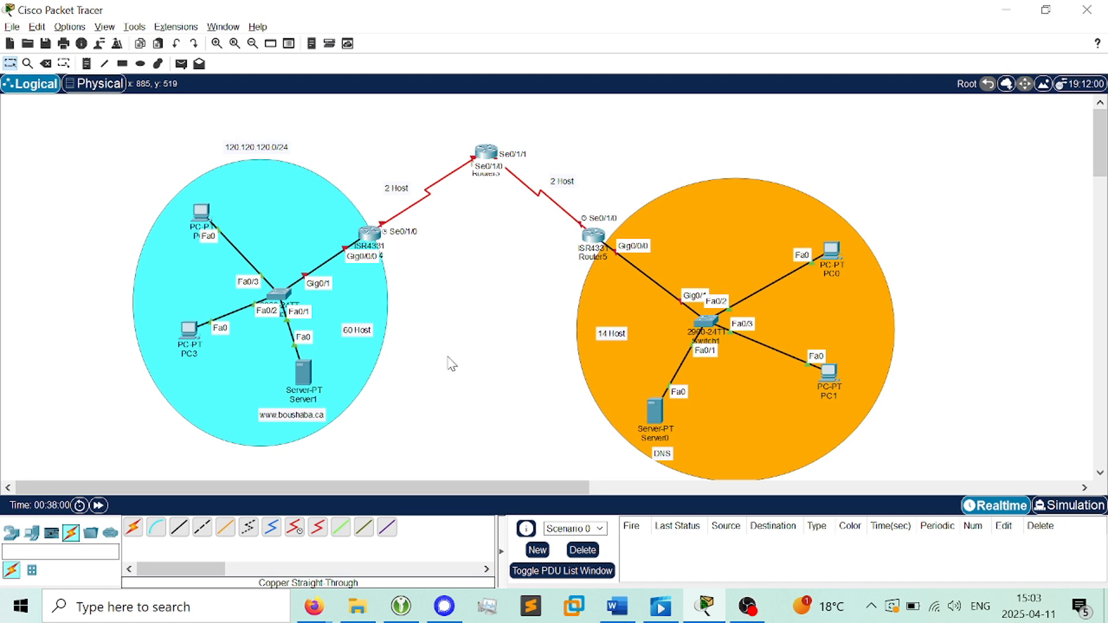
key("alt+Tab")
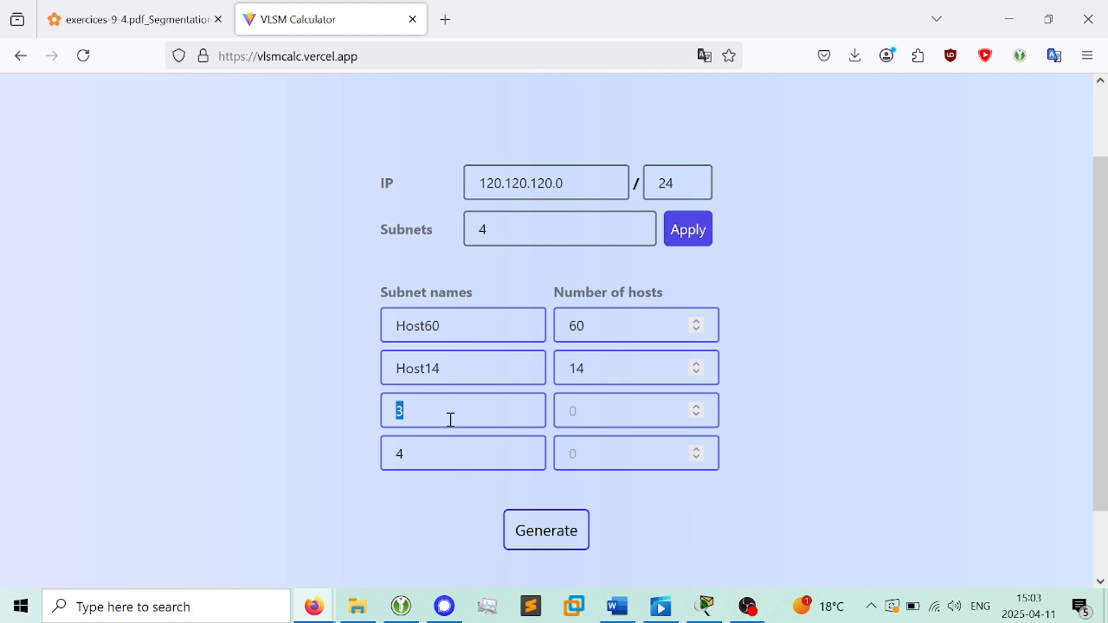
key("alt+Tab")
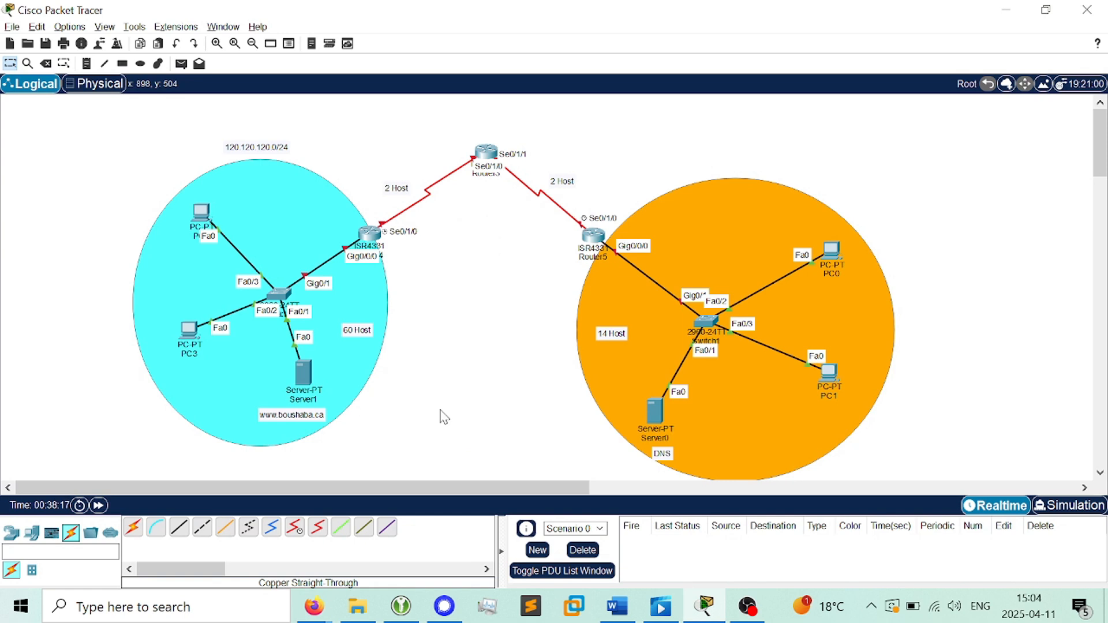
key("alt+Tab")
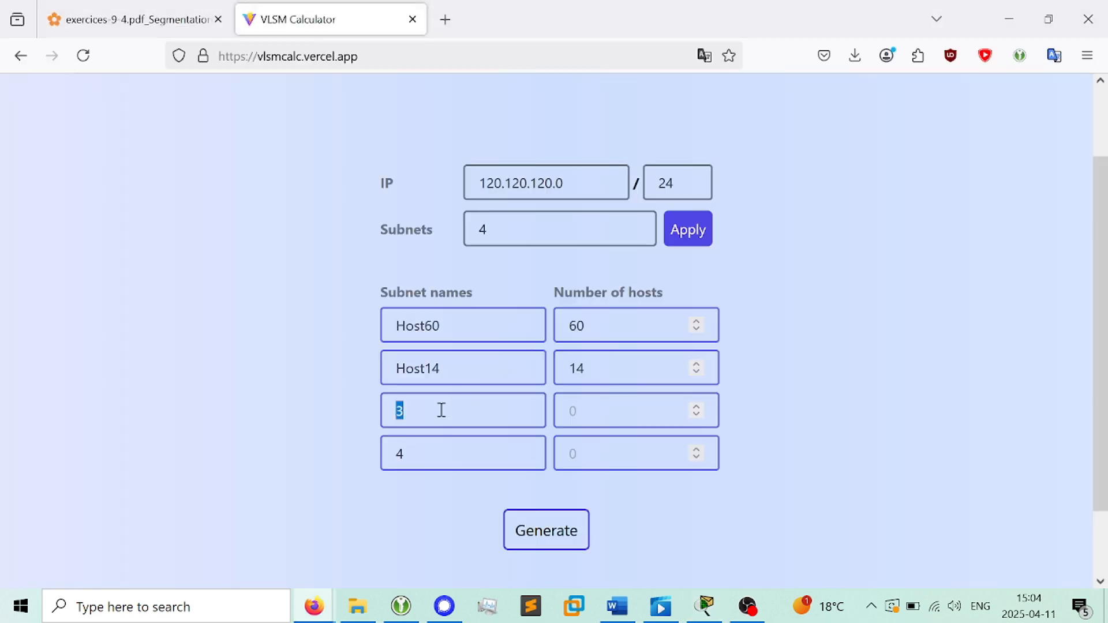
key("alt+Tab")
key("alt+Tab")
type("routrer")
key("BackSpace")
key("BackSpace")
key("BackSpace")
type("er")
type("1-2")
left_click(608, 413)
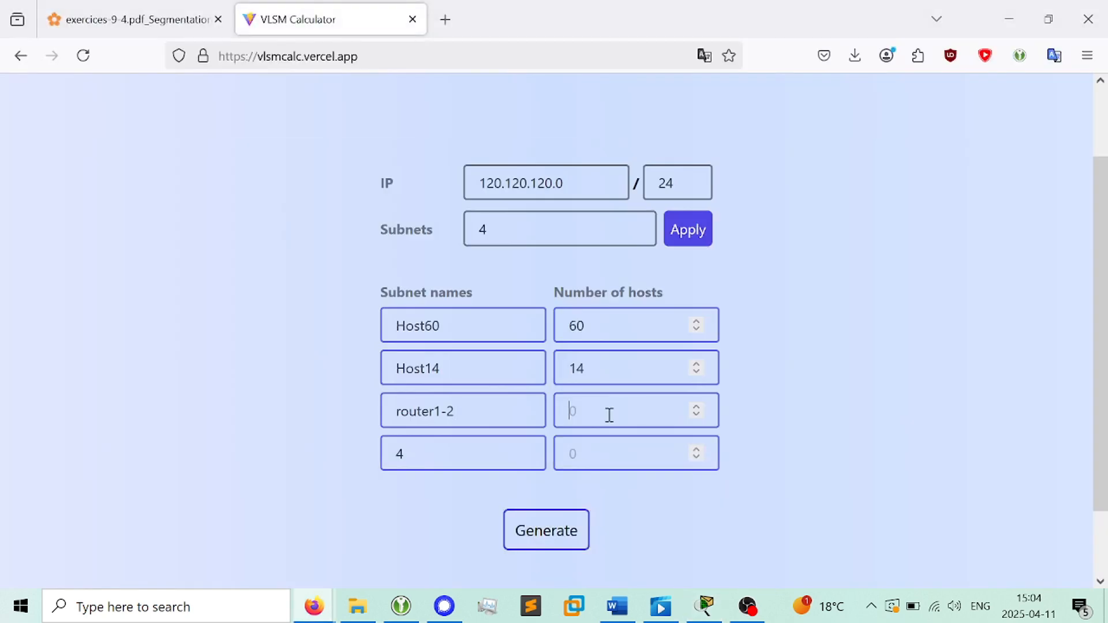
type("2")
Rename the third subnet router2-1, and name the fourth subnet router3-1 with 2 hosts
key("Tab")
type("router1-")
key("BackSpace")
key("BackSpace")
left_click(514, 408)
key("BackSpace")
key("BackSpace")
key("BackSpace")
type("2-1")
left_click(463, 454)
type("3-1")
type("2")
Generate the VLSM table for the four subnets and bring all its rows into view
left_click(548, 534)
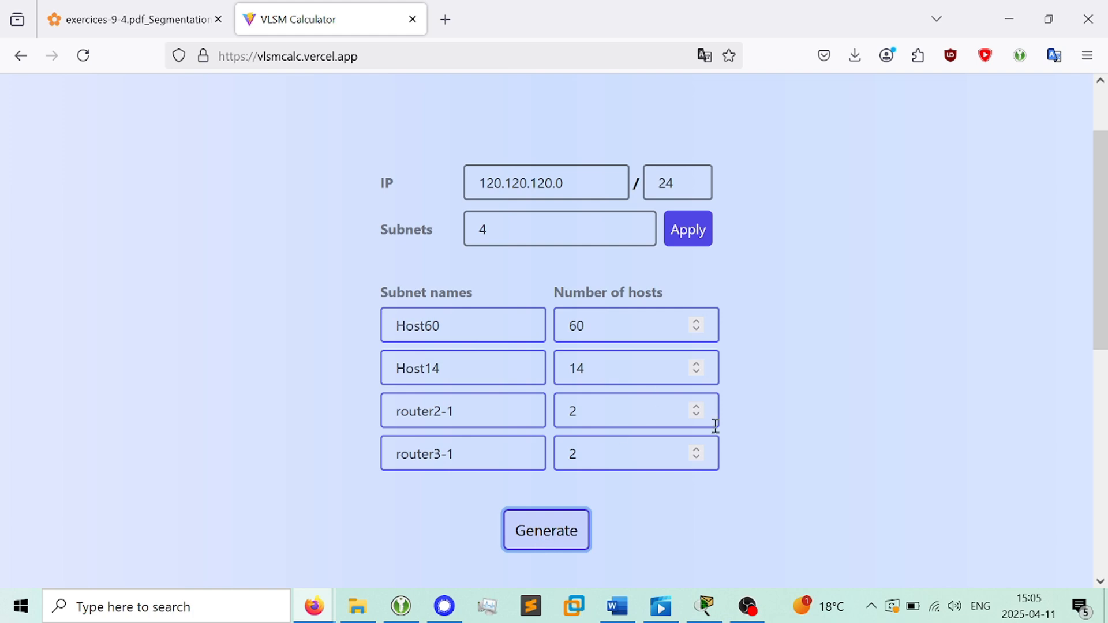
scroll(676, 367, "down", 6)
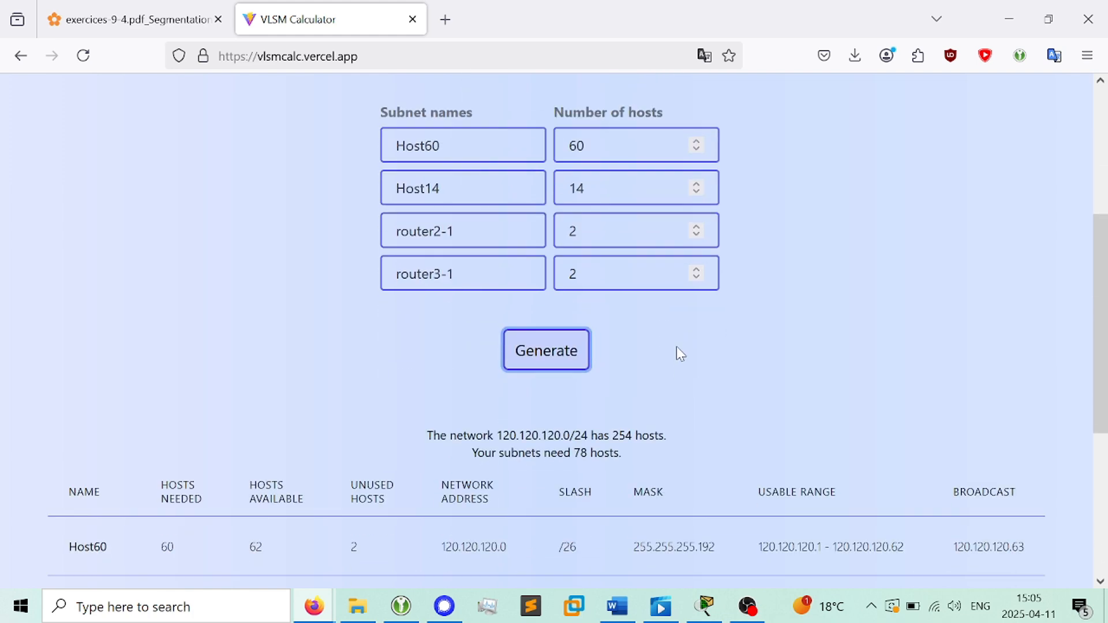
scroll(677, 347, "down", 2)
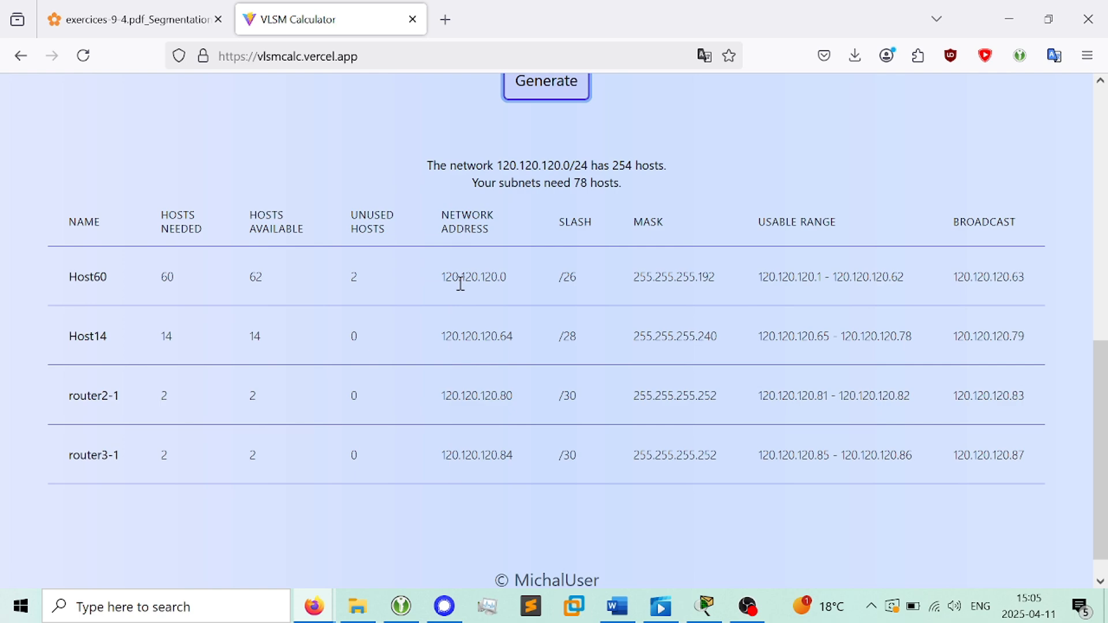
Switch to Packet Tracer, open the command line of the cyan network's router, and decline the initial configuration dialog
key("alt+Tab")
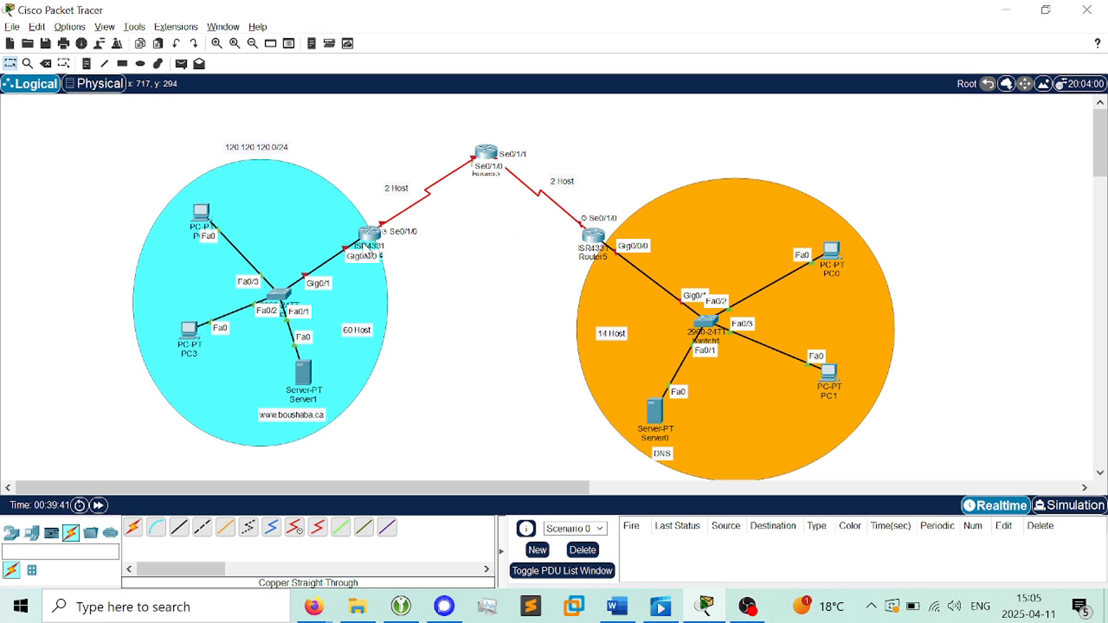
left_click(370, 235)
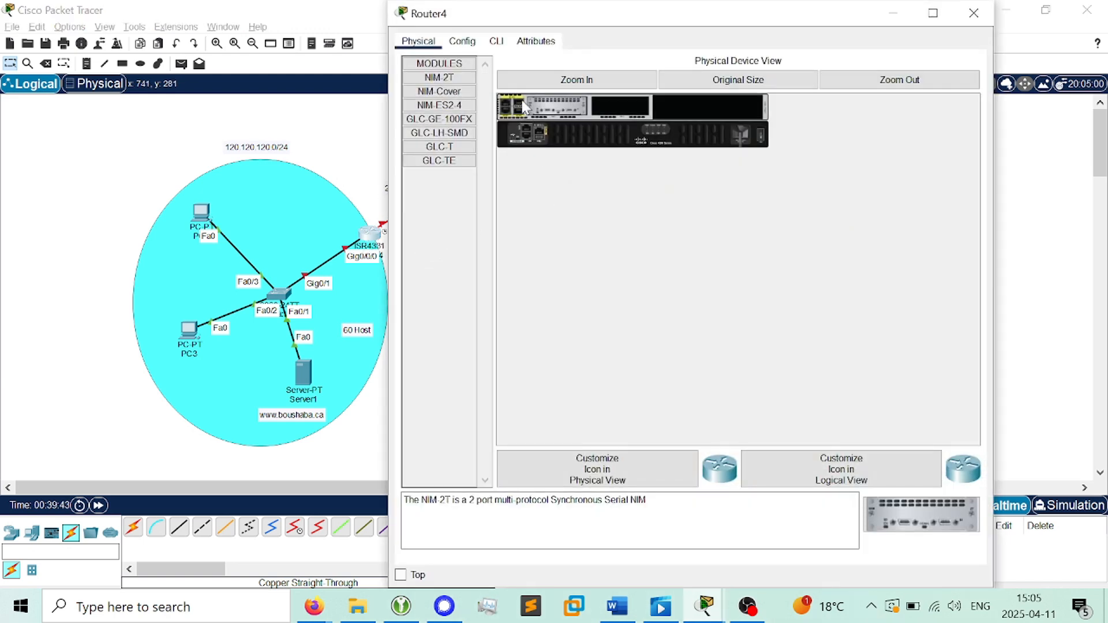
left_click(496, 42)
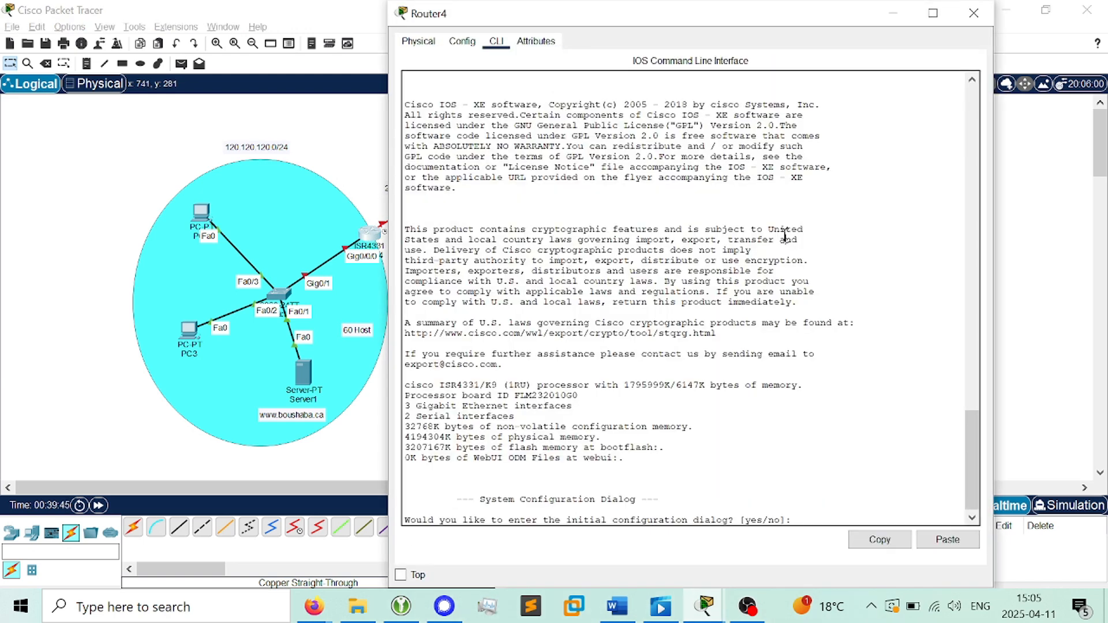
key("Return")
key("Return")
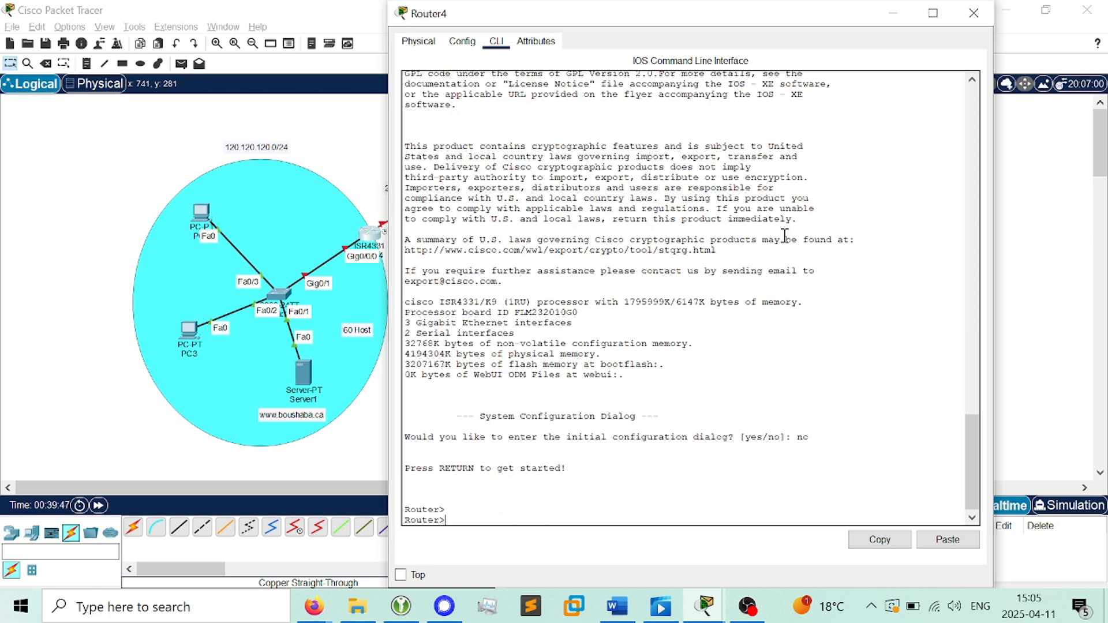
Enter privileged mode on the cyan network's router with enable, and open global configuration mode from the terminal
type("ena")
key("Tab")
key("Return")
key("Return")
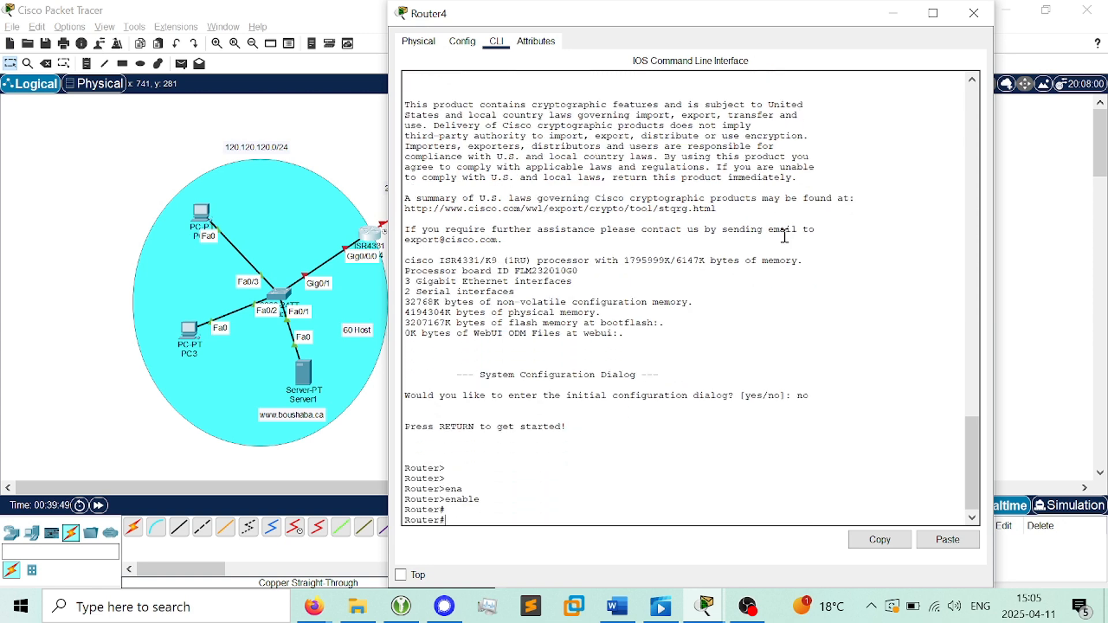
type("conf")
key("Tab")
key("Return")
key("Return")
key("Return")
key("Return")
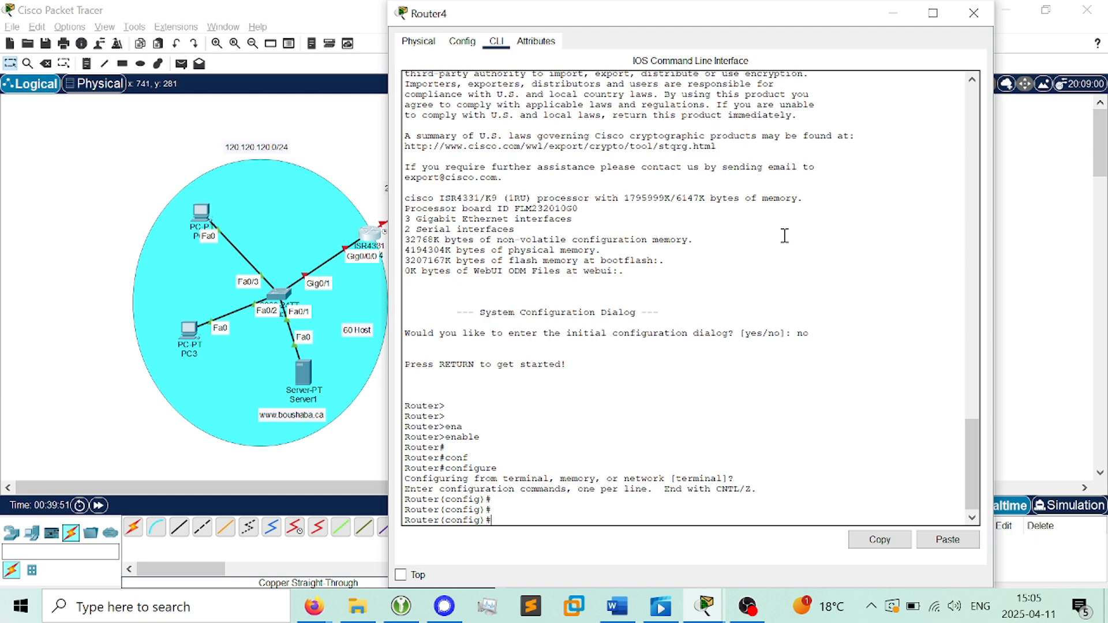
Uncover the router's network link in the topology and enter configuration of interface gigabitEthernet 0/0/0
left_click_drag(798, 7, 853, 23)
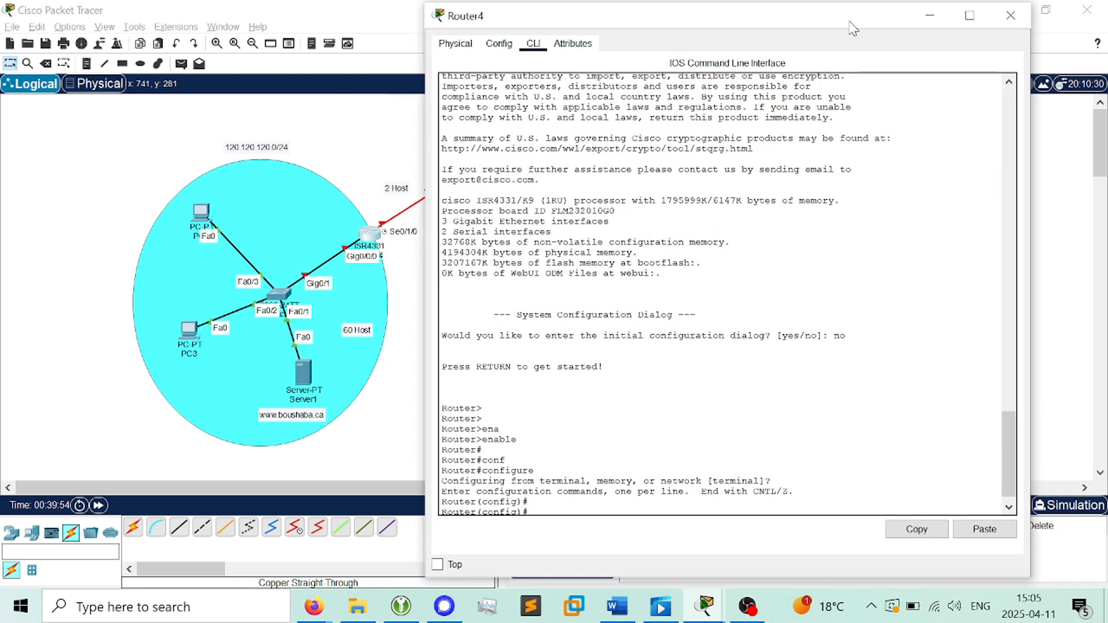
left_click(774, 373)
key("Return")
key("Return")
type("inter")
key("Tab")
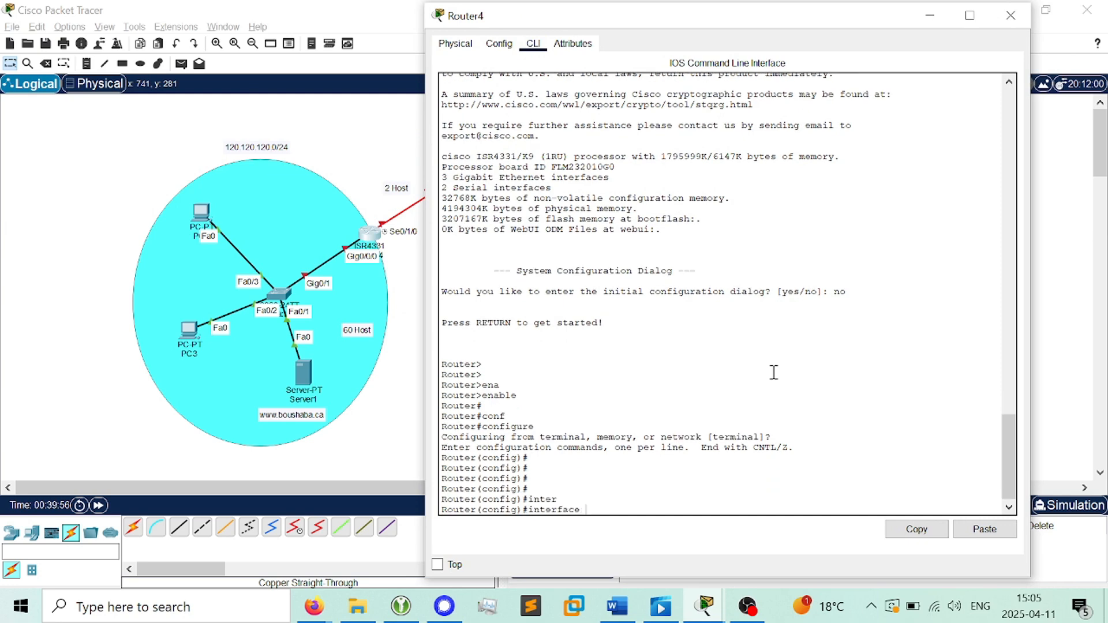
type("g")
key("Tab")
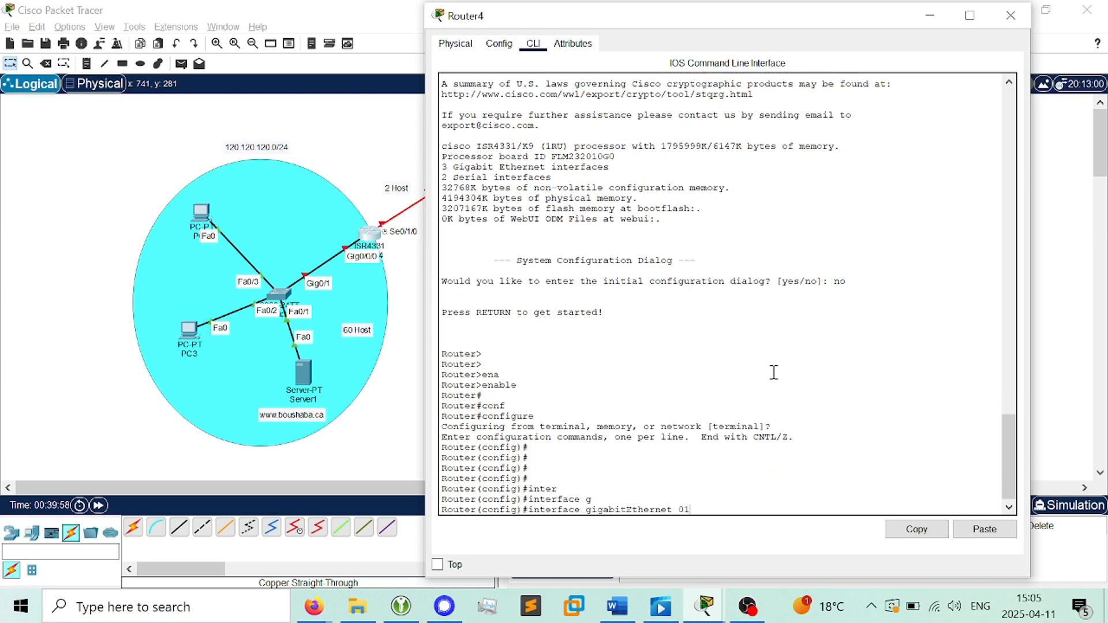
type("0/0/0")
key("Return")
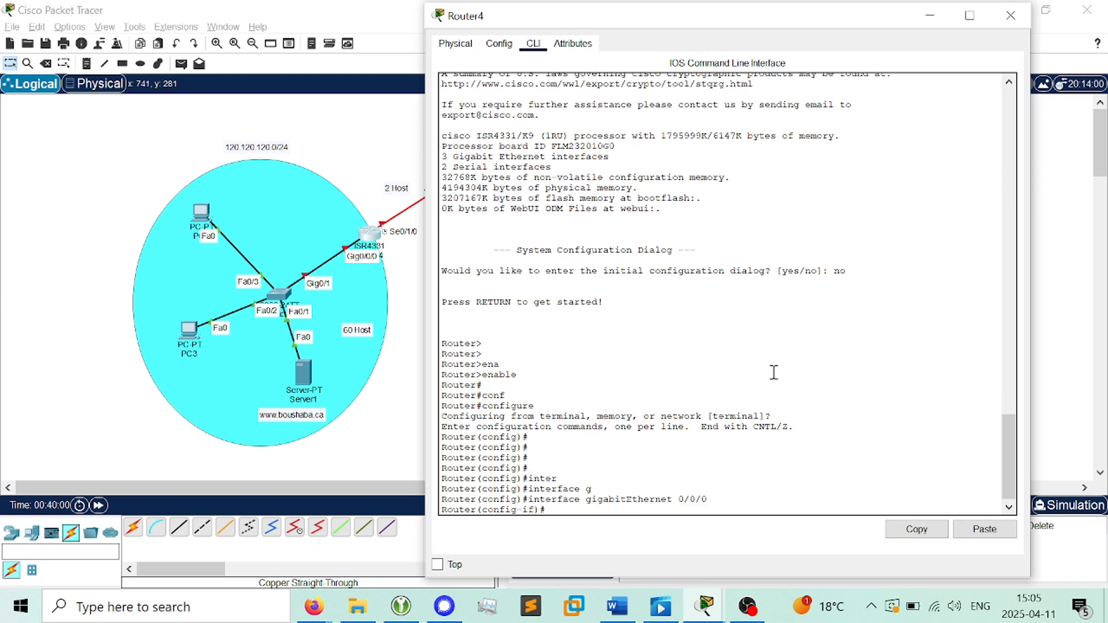
Activate the GigabitEthernet 0/0/0 interface with the no shutdown command
type("no shu")
key("Tab")
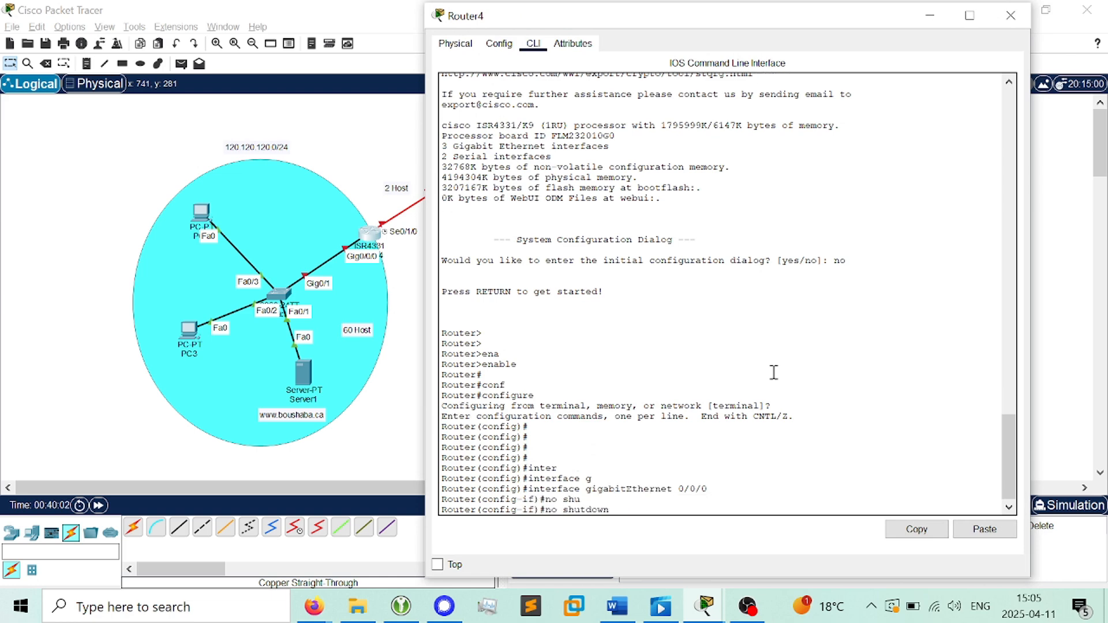
key("Return")
key("Return")
key("Return")
key("Return")
Review the subnet table in the VLSM Calculator, and return to the cyan network router's command line in Packet Tracer
key("alt+Tab")
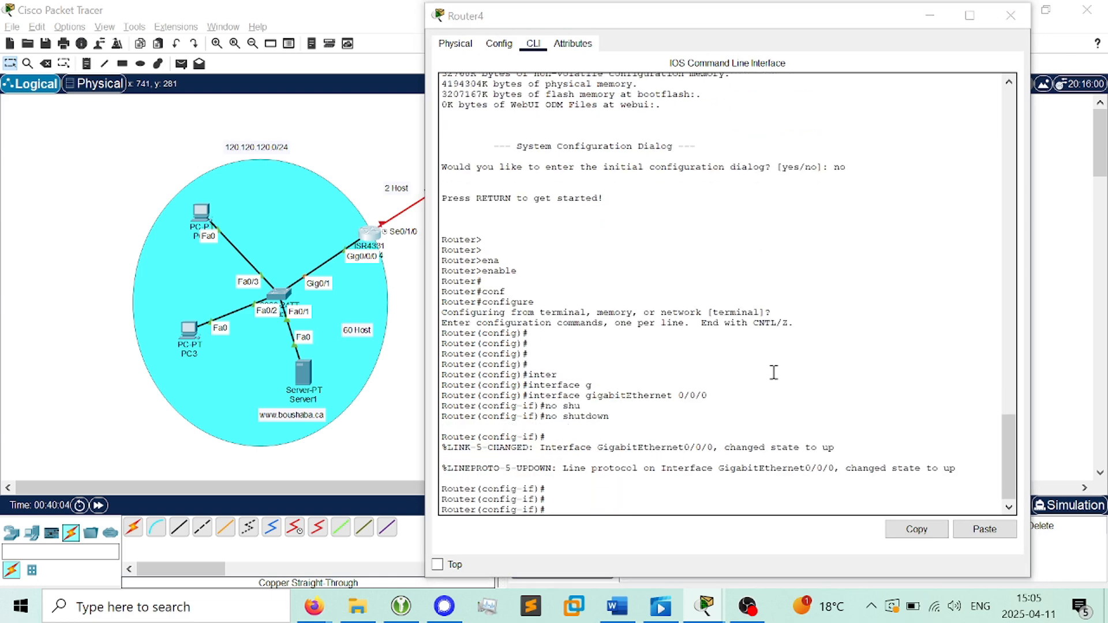
key("alt+Tab")
key("alt+Tab")
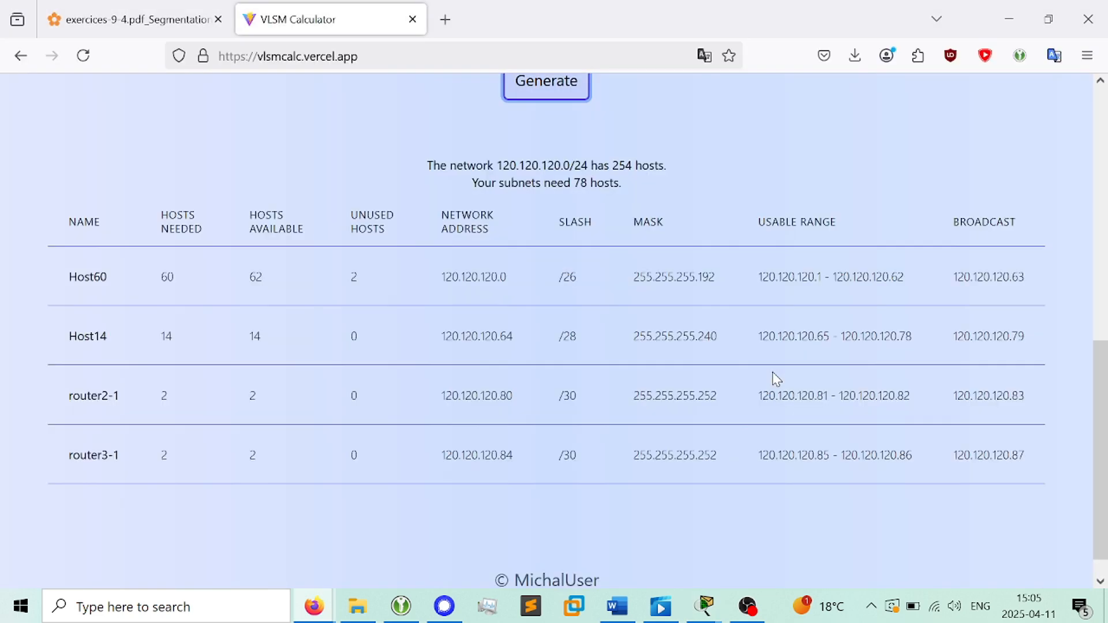
key("alt+Tab")
key("alt+Tab")
key("alt+Tab")
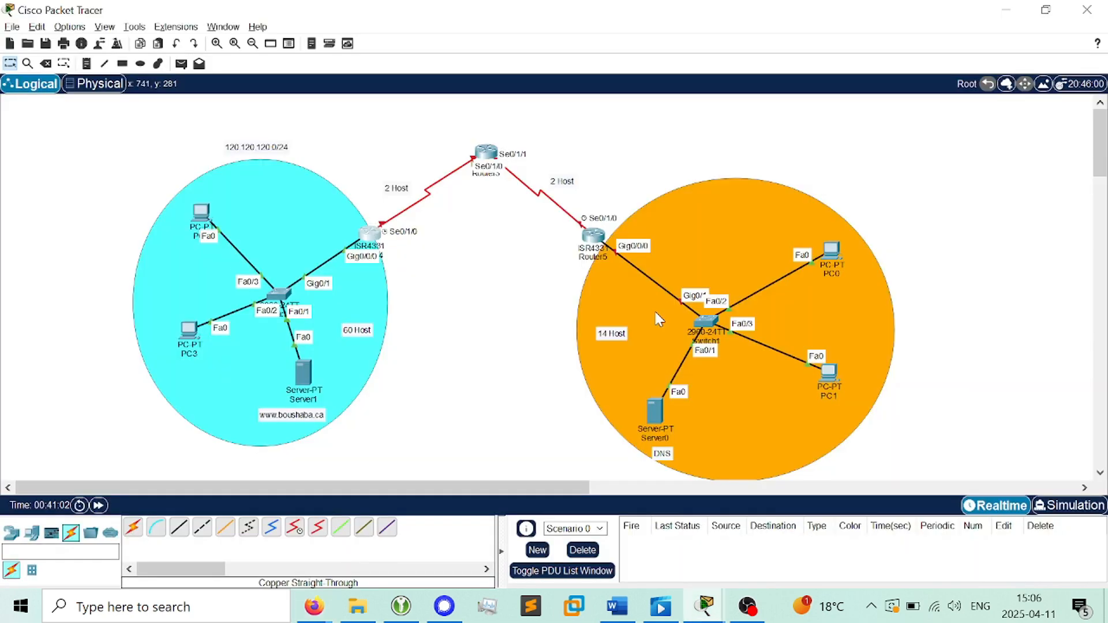
key("alt+Tab")
key("alt+Tab")
left_click(373, 241)
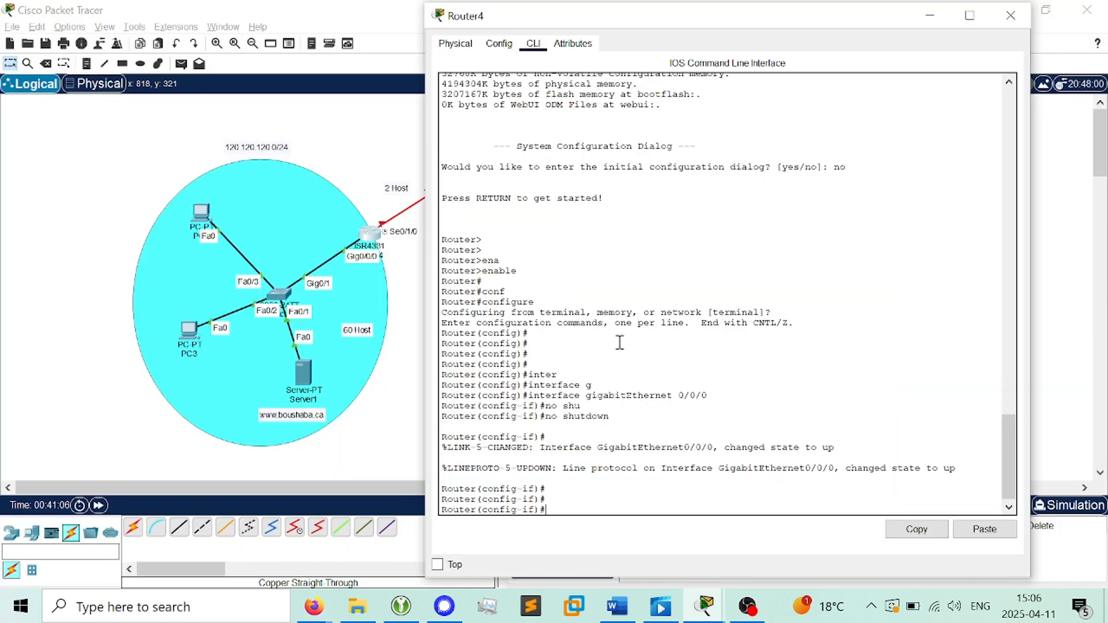
Start the ip address command for GigabitEthernet 0/0/0 with the address 120.120.120.1
type("ip add")
key("Tab")
type("1")
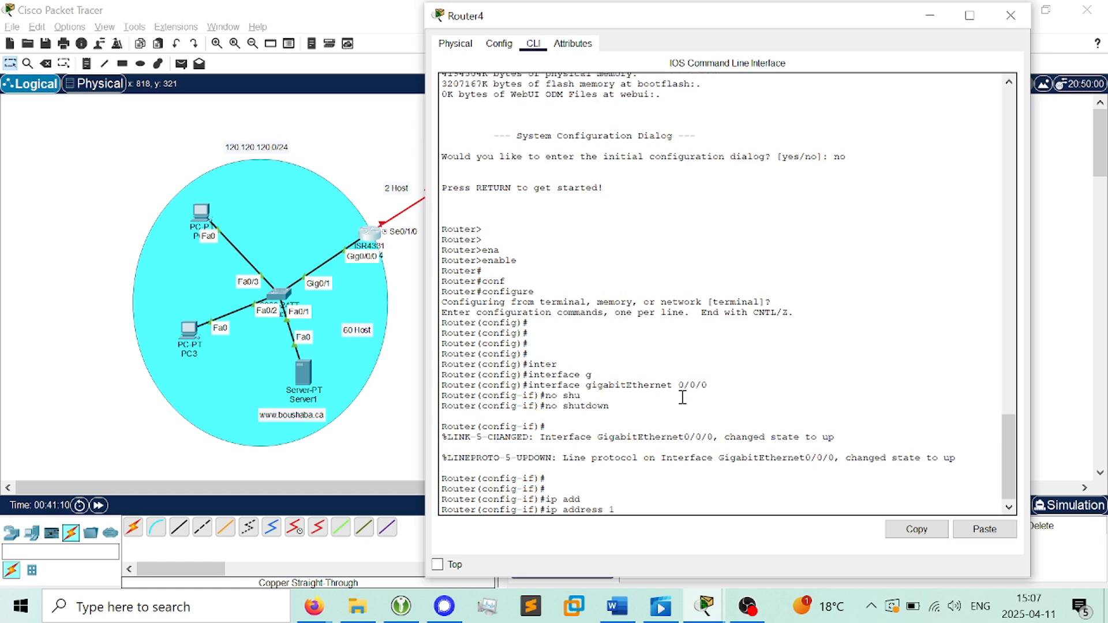
type("20.120.120.1")
Switch to the VLSM Calculator and look up the slash notation and mask of the Host60 subnet
left_click(618, 2)
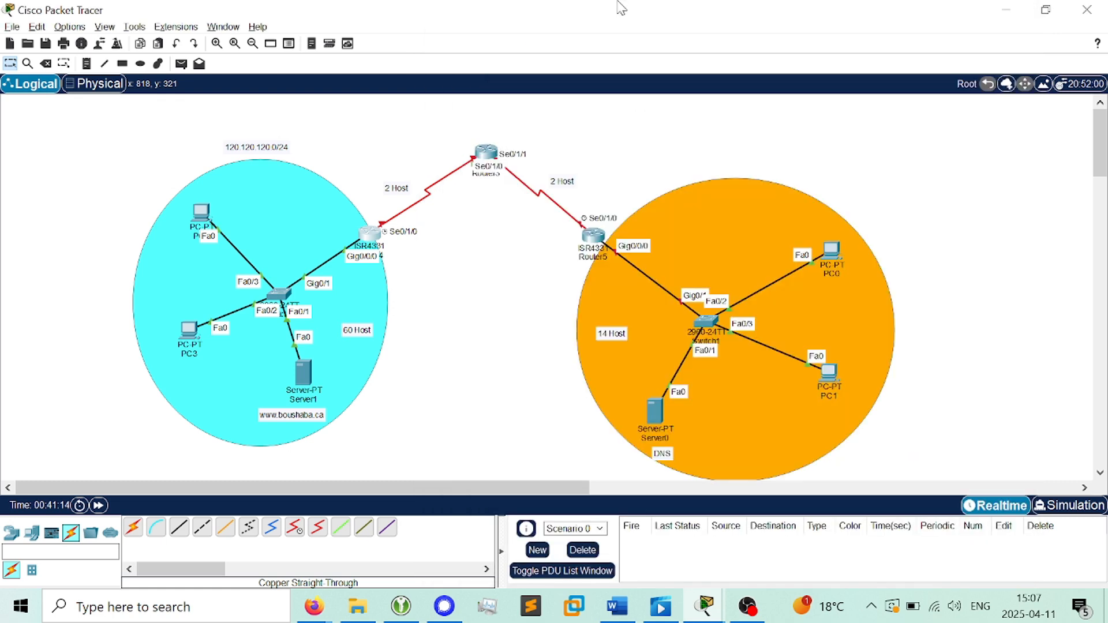
key("alt+Tab")
key("alt+Tab")
key("alt+Tab")
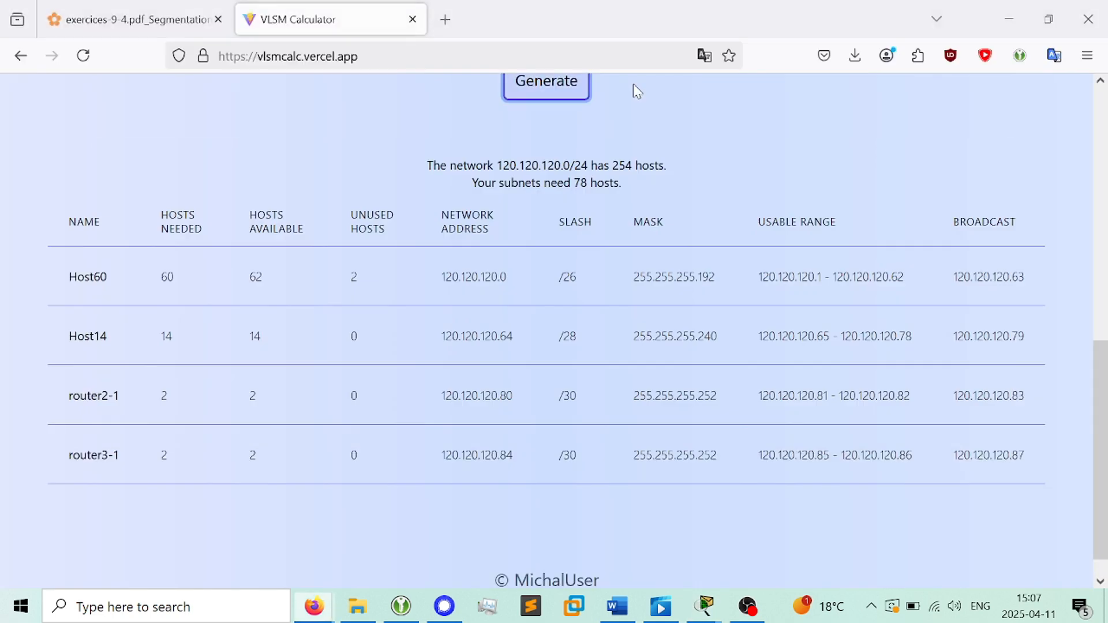
double_click(568, 278)
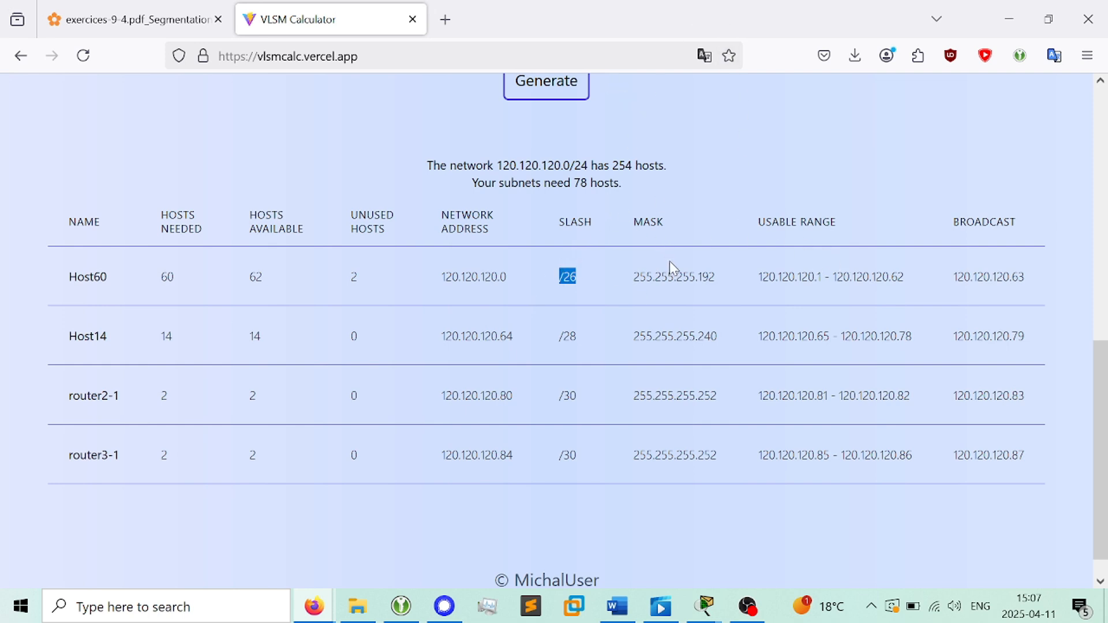
left_click_drag(635, 280, 714, 277)
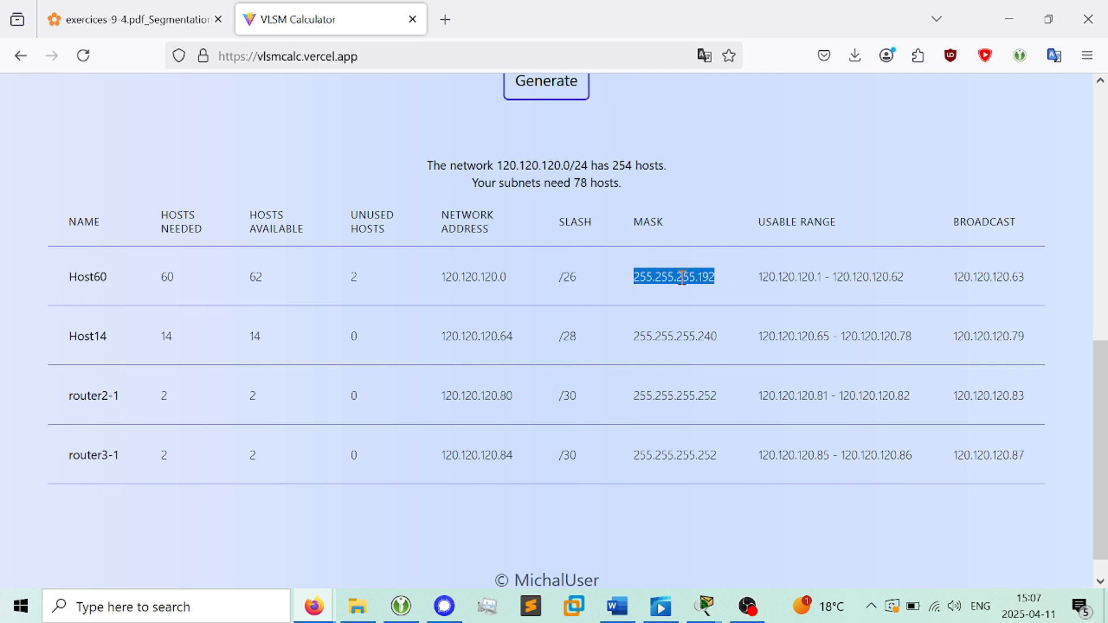
Back in the router's command line, complete the address command with mask 255.255.255.192 and issue no shutdown on the interface
key("alt+Tab")
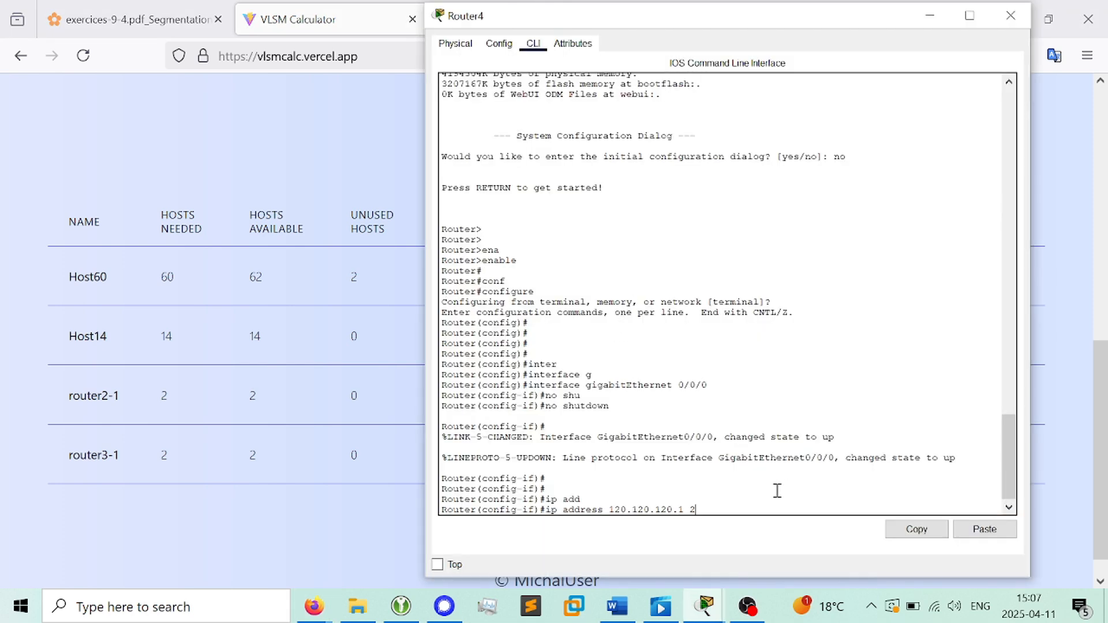
type("55.255.255.192")
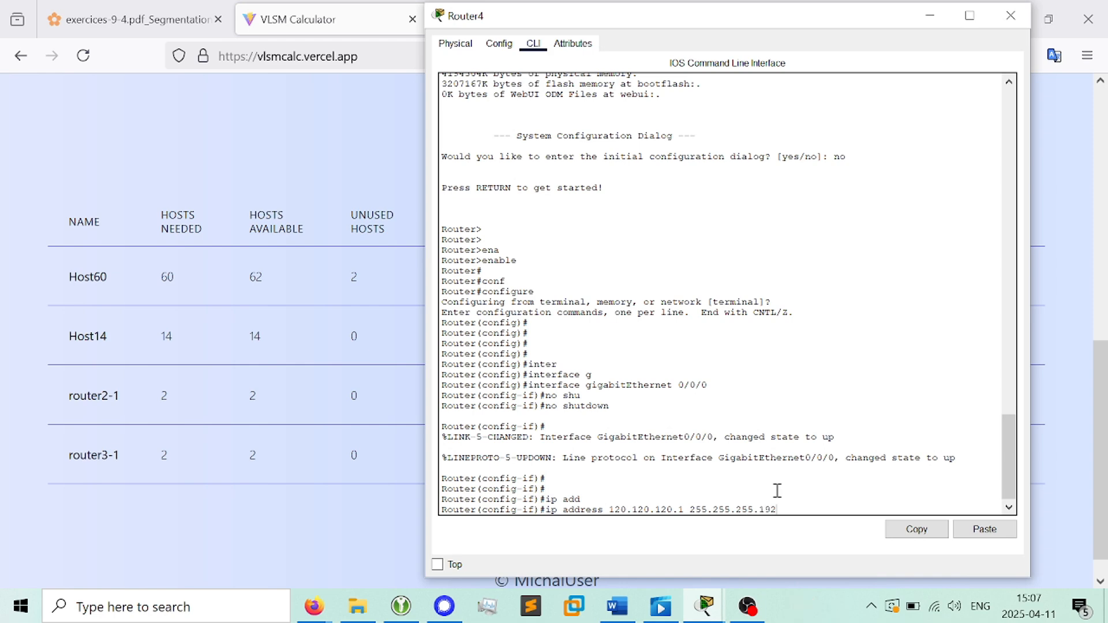
key("alt+Tab")
key("alt+Tab")
key("Return")
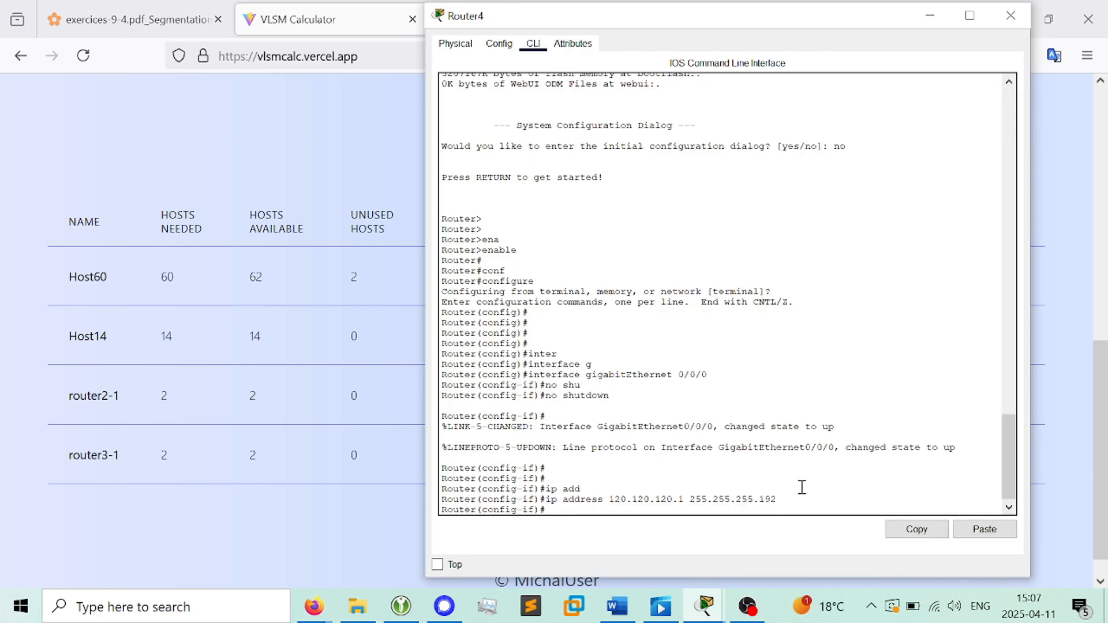
type("no shu")
key("Tab")
key("Return")
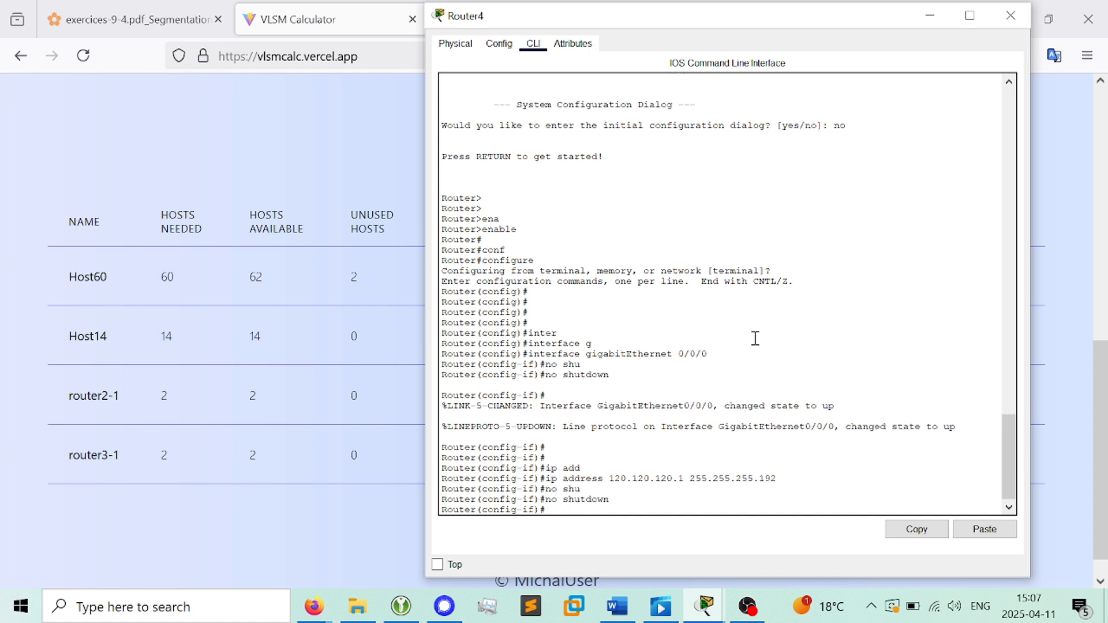
Copy the Host60 usable range from the VLSM Calculator into a note 120.120.120.1 - 120.120.120.62 atop the cyan network in Packet Tracer
key("alt+Tab")
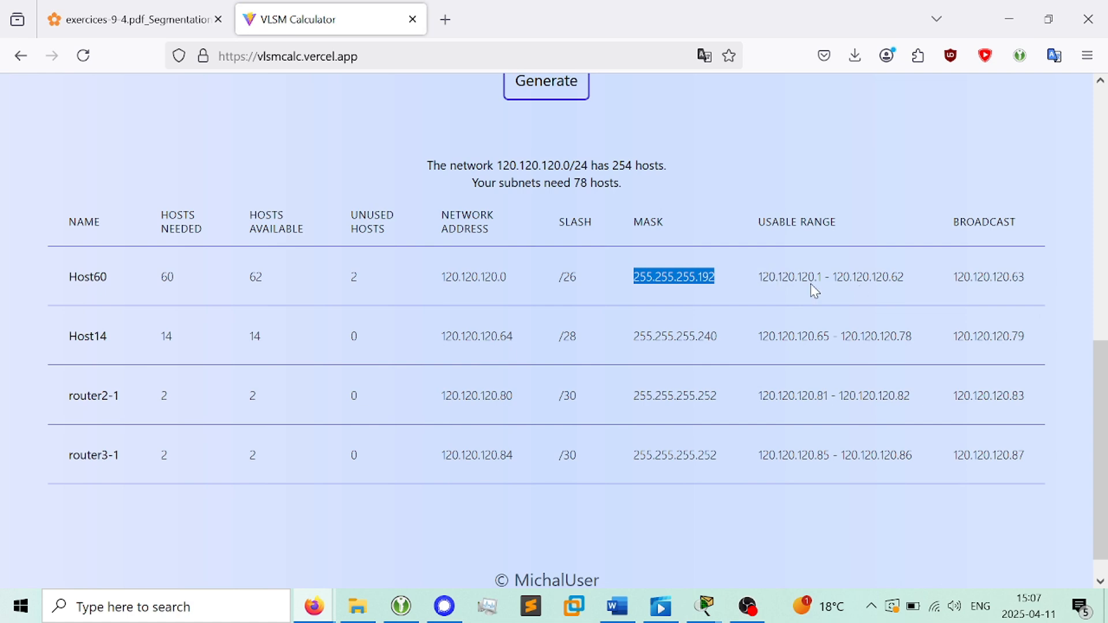
left_click_drag(908, 278, 764, 279)
left_click_drag(917, 291, 760, 282)
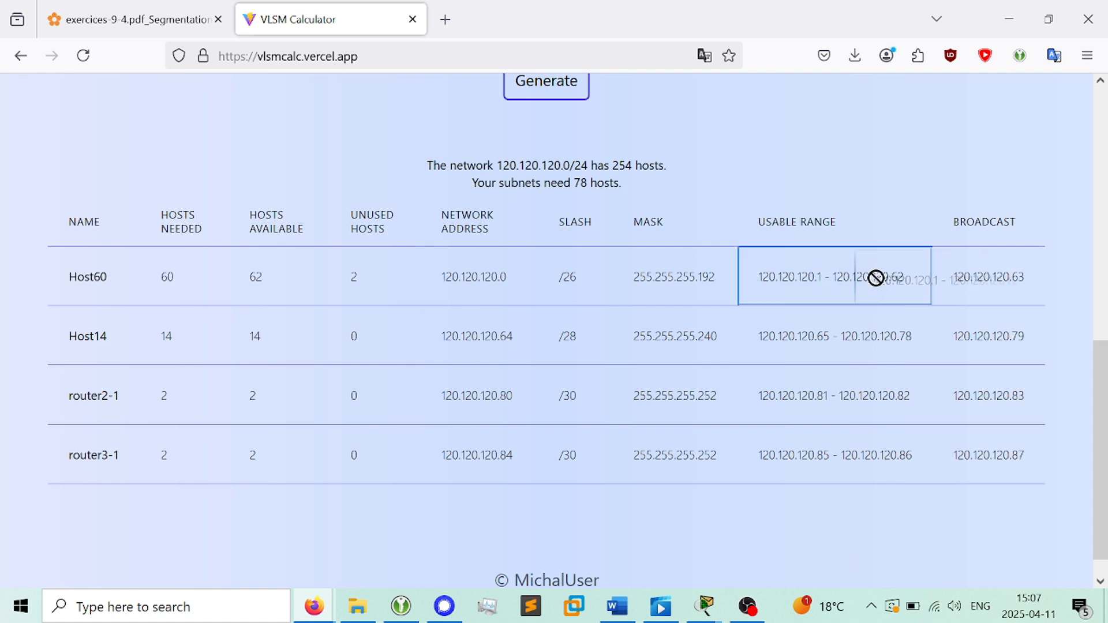
left_click_drag(909, 279, 758, 280)
key("ctrl+c")
key("alt+Tab")
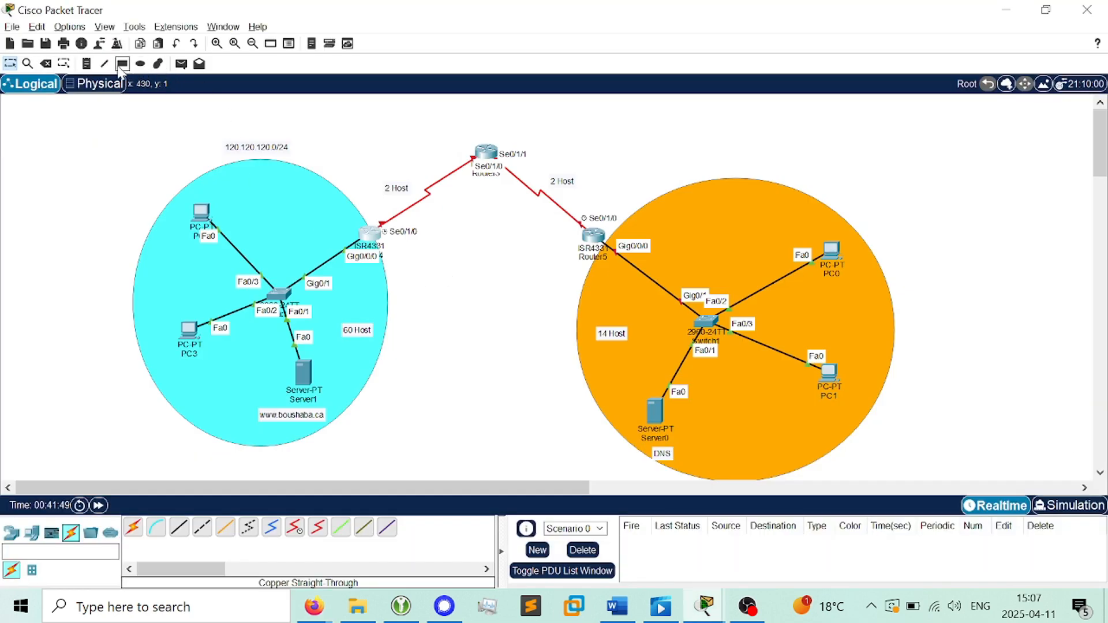
left_click(87, 63)
left_click(242, 177)
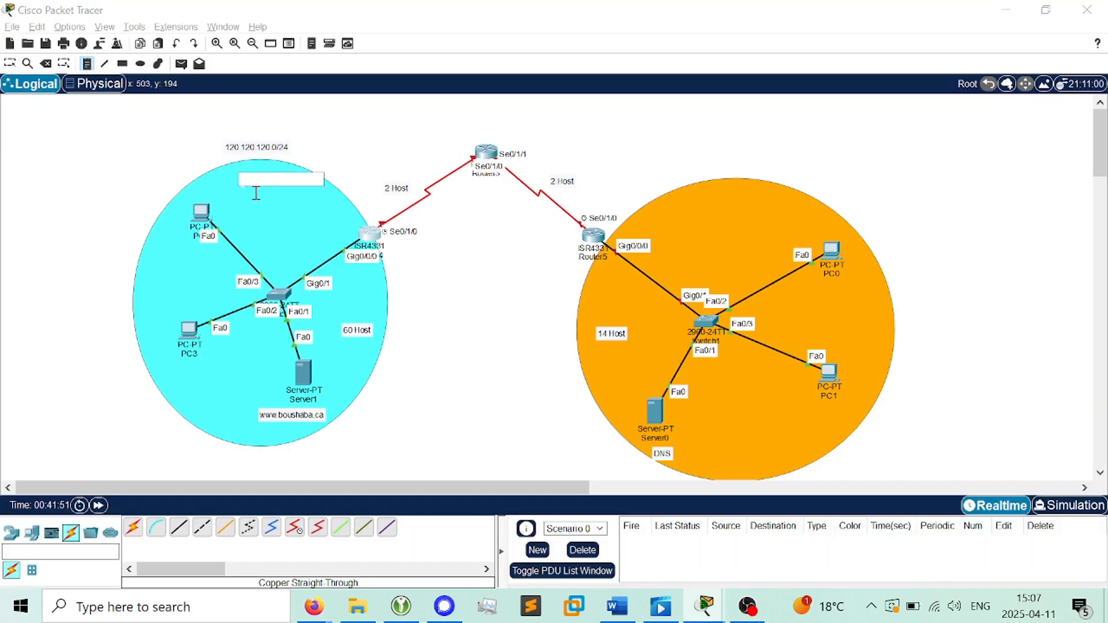
key("ctrl+v")
Copy the Host14 usable range into a note 120.120.120.65 - 120.120.120.78 in the upper part of the orange network
key("alt+Tab")
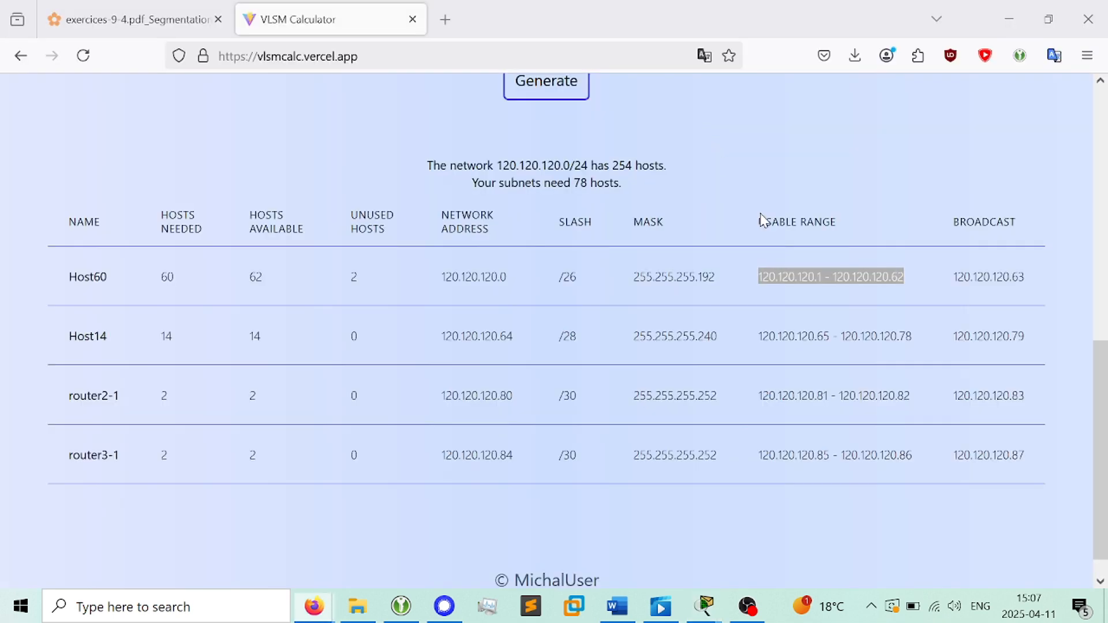
left_click_drag(761, 337, 871, 336)
left_click(783, 336)
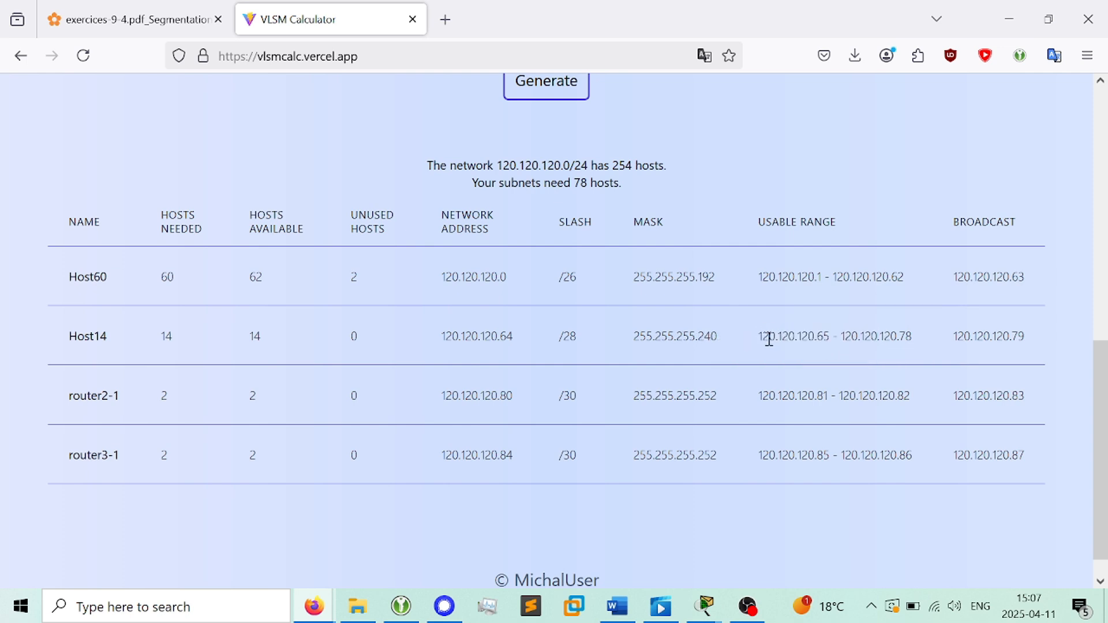
left_click_drag(760, 339, 910, 337)
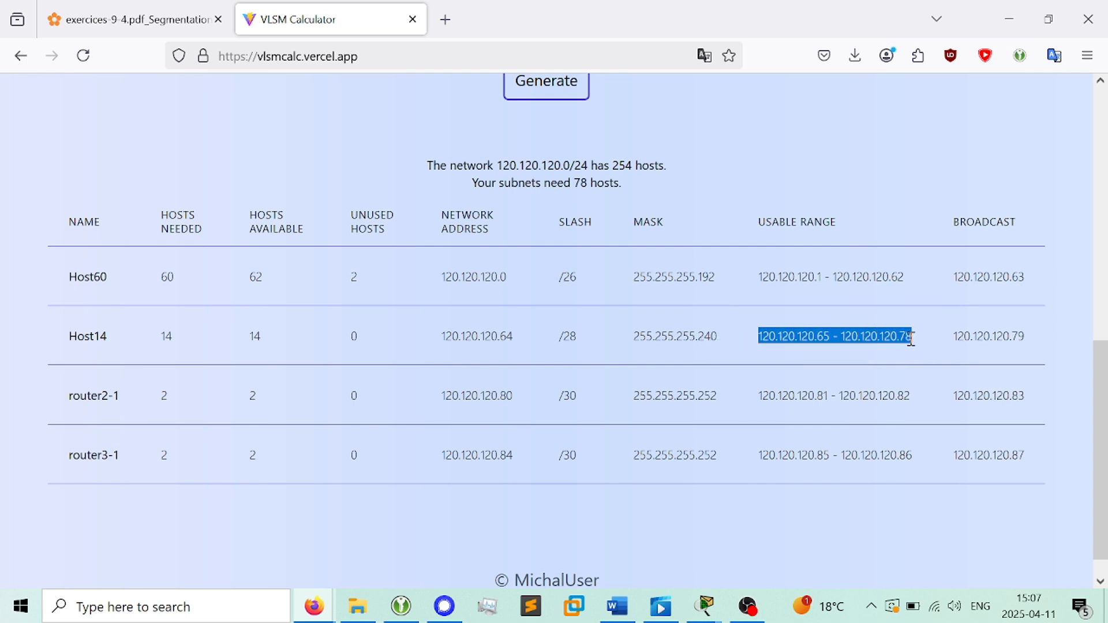
key("ctrl+c")
key("alt+Tab")
left_click(710, 212)
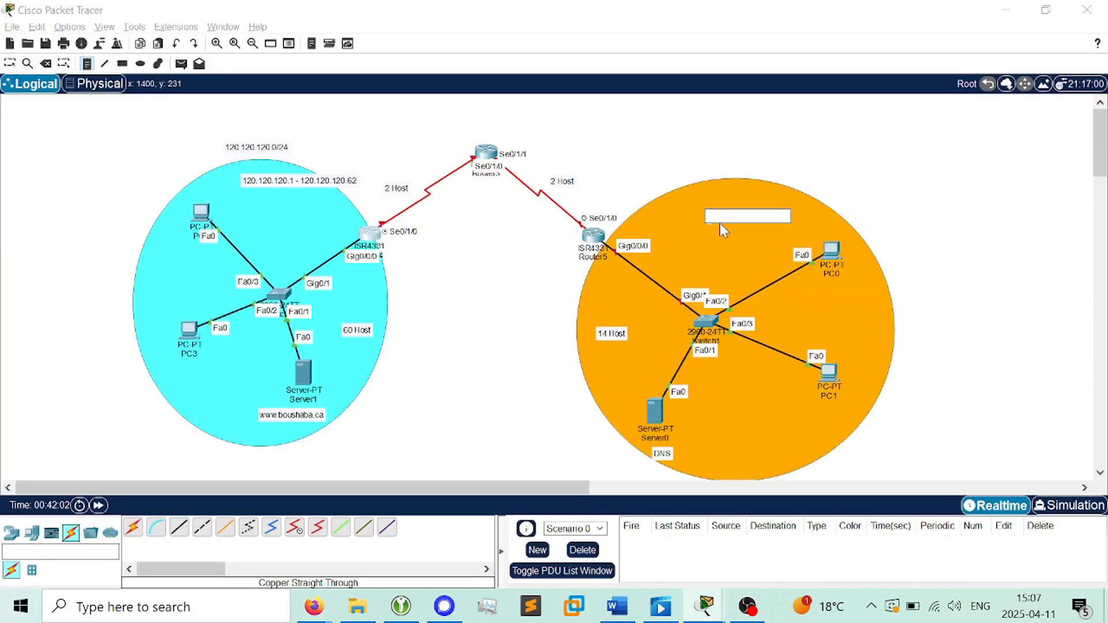
key("ctrl+v")
Copy the router2-1 usable range into a note 120.120.120.81 - 120.120.120.82 above the serial link from the cyan network's router
key("alt+Tab")
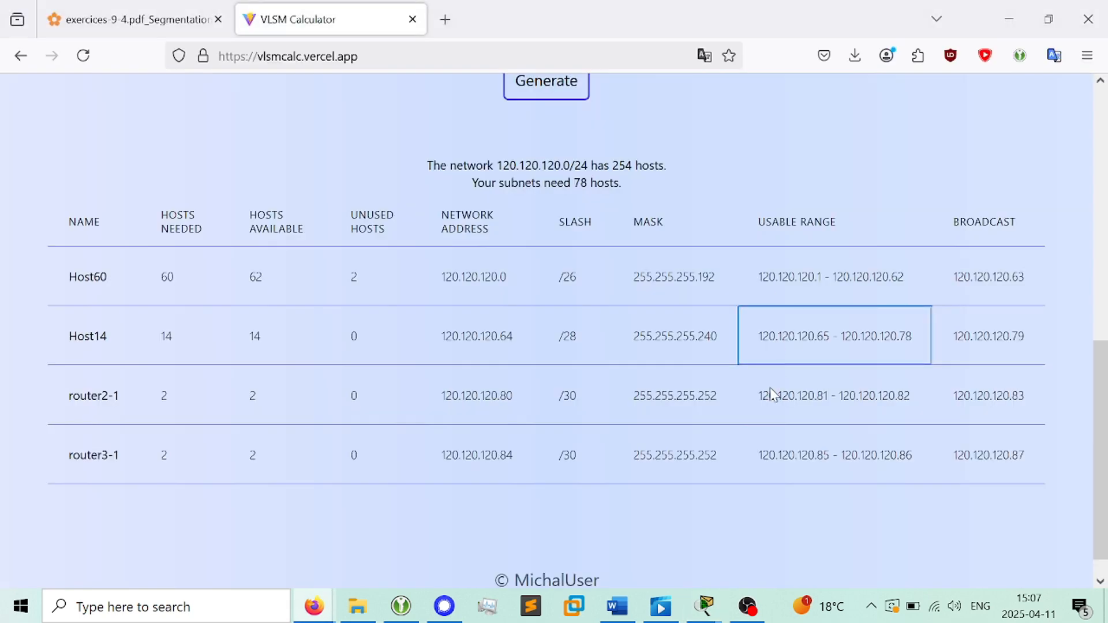
left_click_drag(762, 399, 906, 392)
key("alt+Tab")
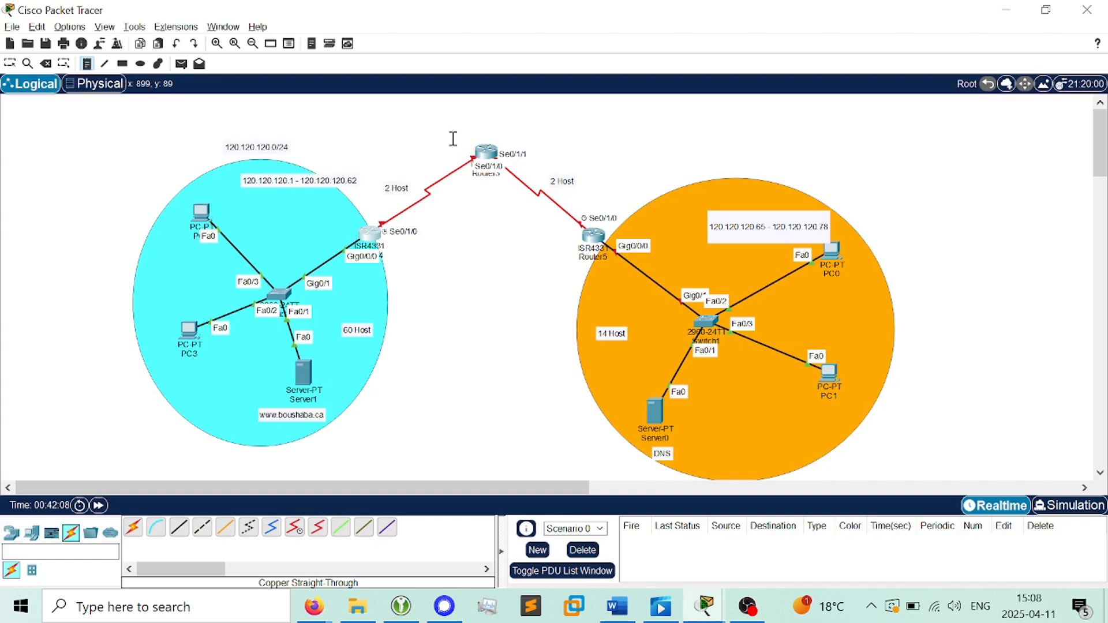
left_click(384, 149)
key("ctrl+v")
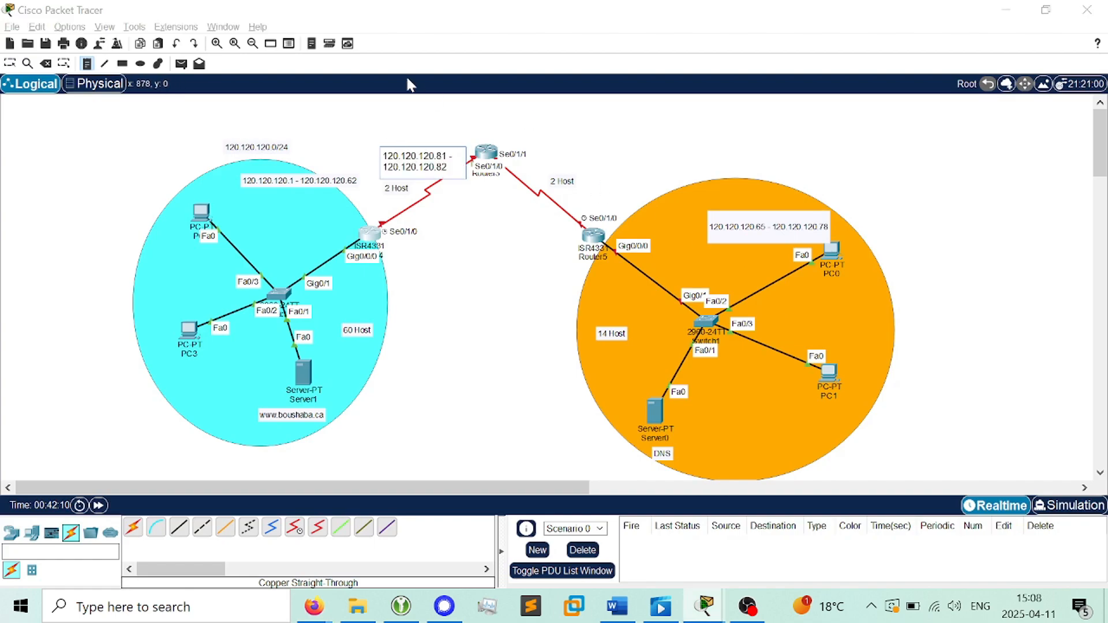
Copy the router3-1 usable range into a note 120.120.120.85 - 120.120.120.86 beside the orange network's serial link, and leave note placement
key("alt+Tab")
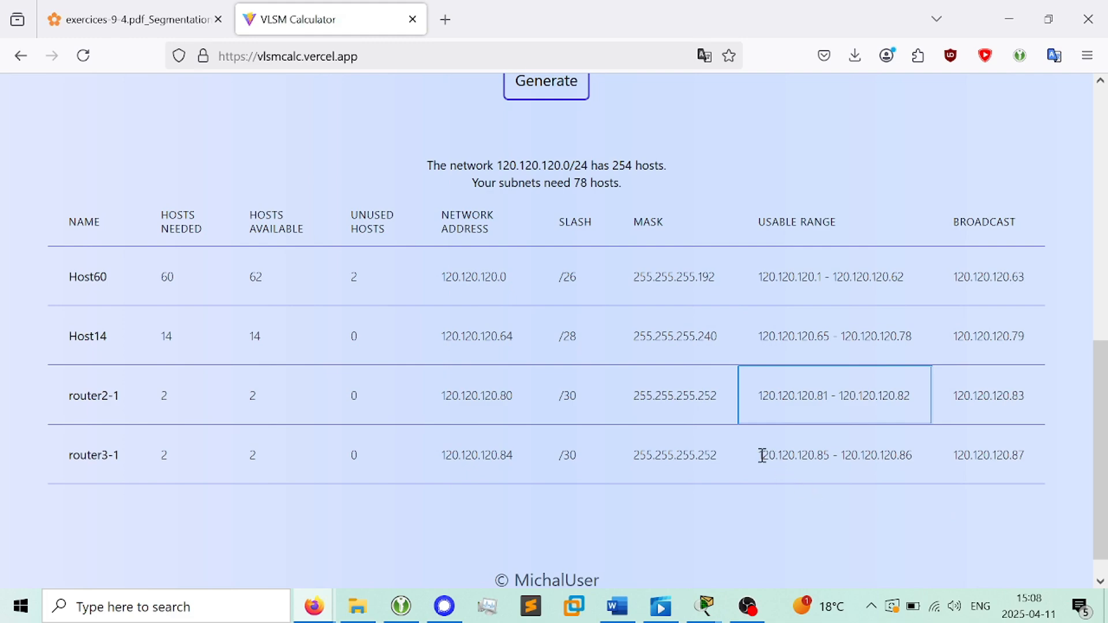
left_click_drag(760, 456, 914, 458)
left_click(876, 456)
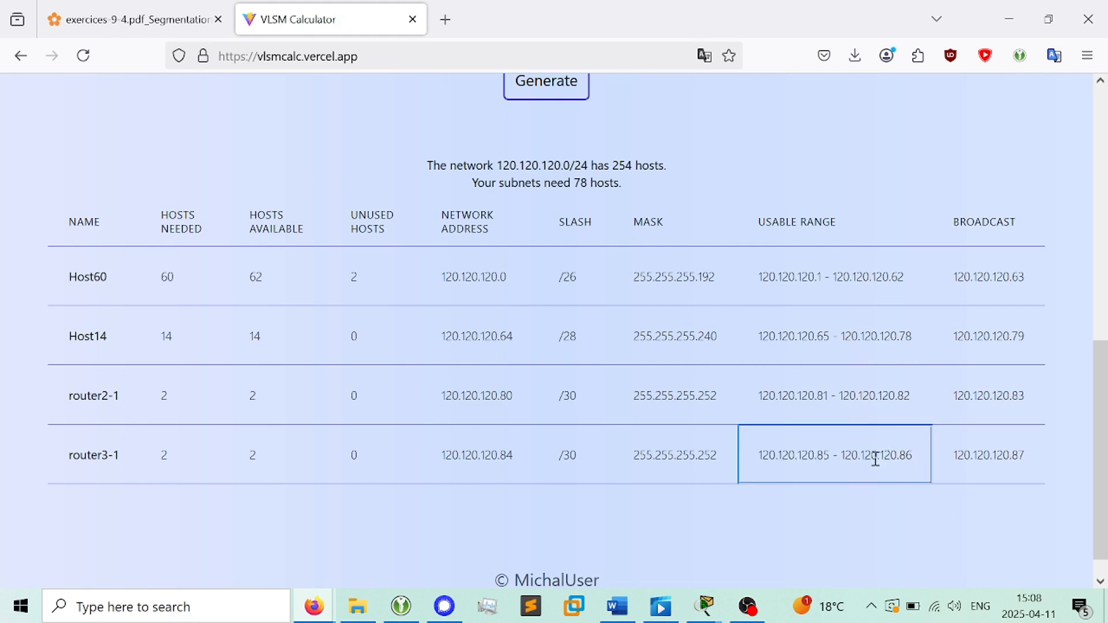
key("alt+Tab")
left_click(559, 157)
key("ctrl+v")
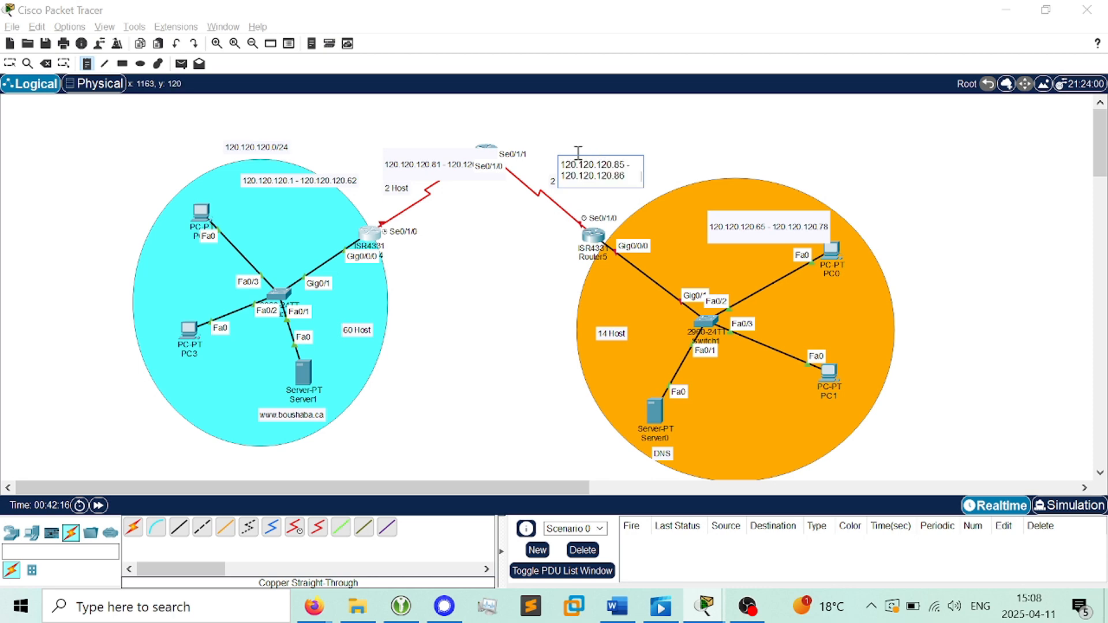
left_click(10, 63)
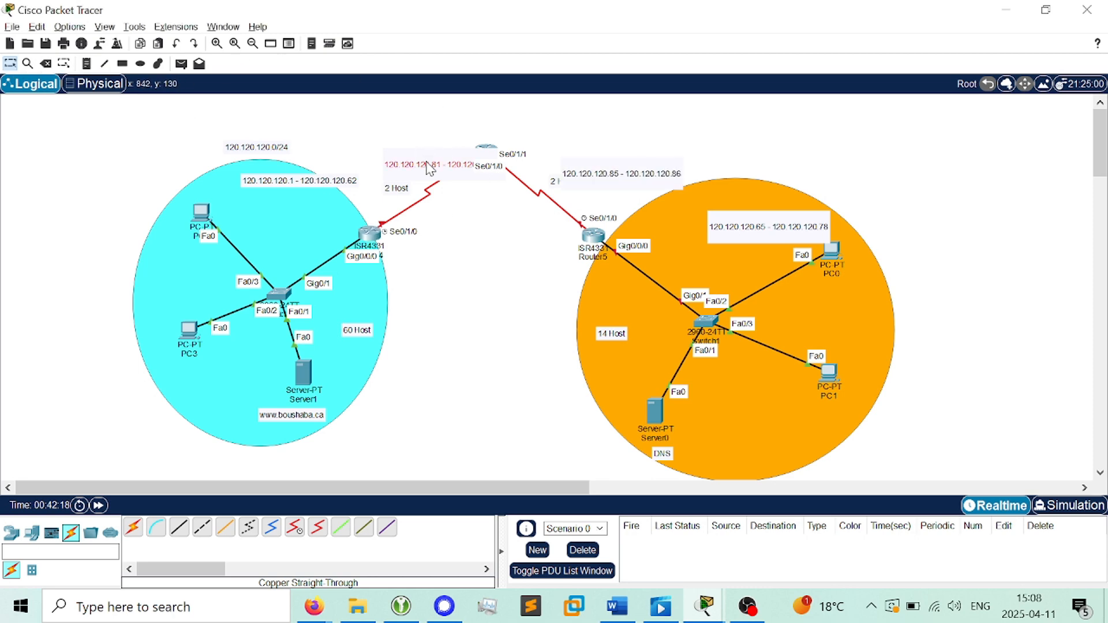
Move the 120.120.120.81 - 120.120.120.82 note above the serial link's 2 Host label, clear of the topmost router
left_click_drag(448, 165, 384, 131)
double_click(383, 130)
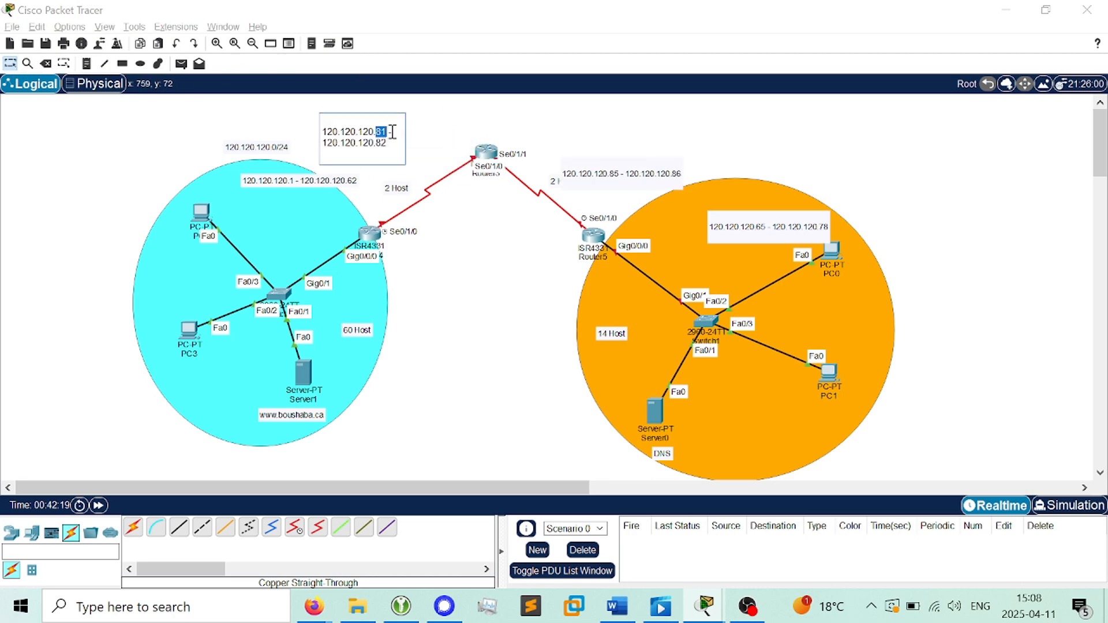
left_click(391, 132)
left_click(525, 94)
left_click_drag(411, 124, 423, 135)
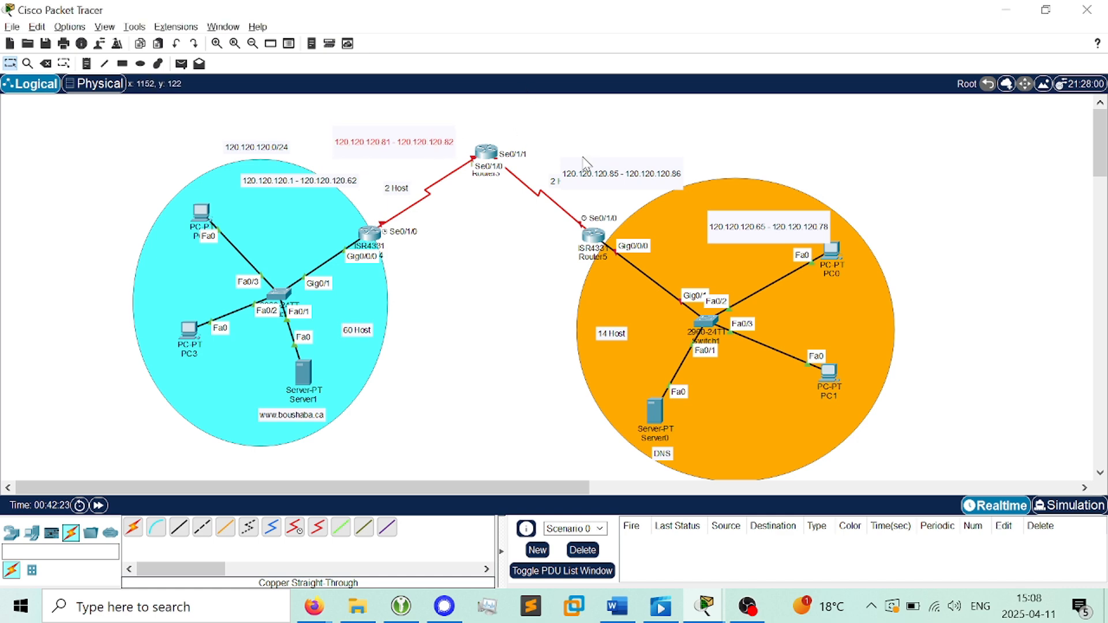
Reposition the 120.120.120.85 - 120.120.120.86 note above its 2 Host label, and shift the cyan and orange range notes left inside their circles
left_click_drag(584, 162, 563, 132)
left_click_drag(306, 180, 260, 192)
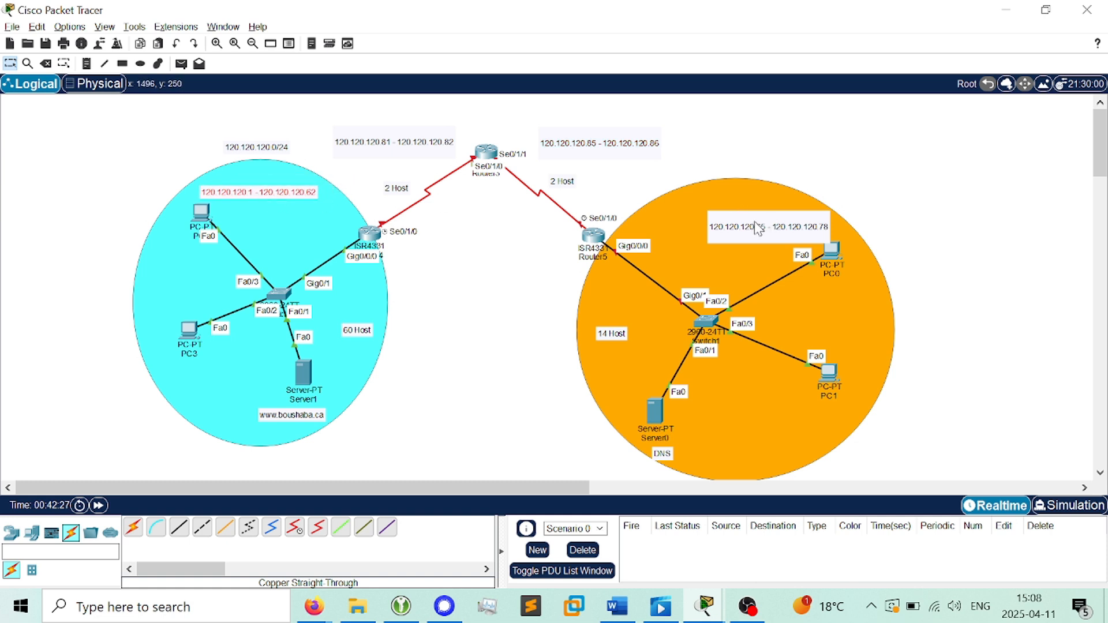
left_click_drag(758, 228, 703, 216)
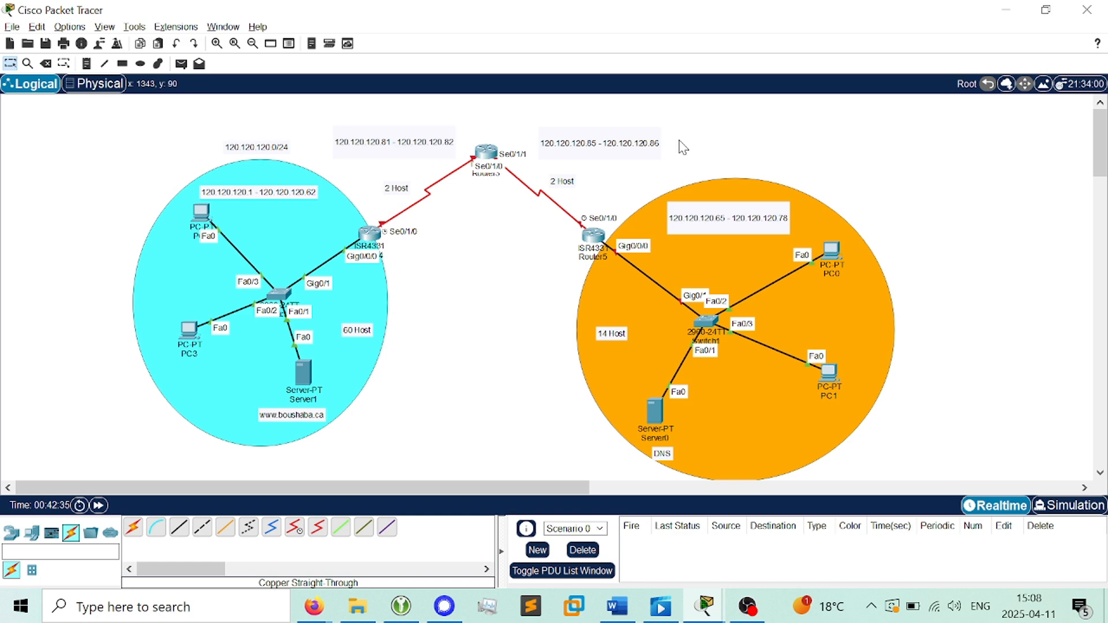
Add the host address note .1 beside the cyan network router's Gig0/0/0 port and .2 beside Server1
left_click(86, 63)
left_click(395, 258)
type(".1")
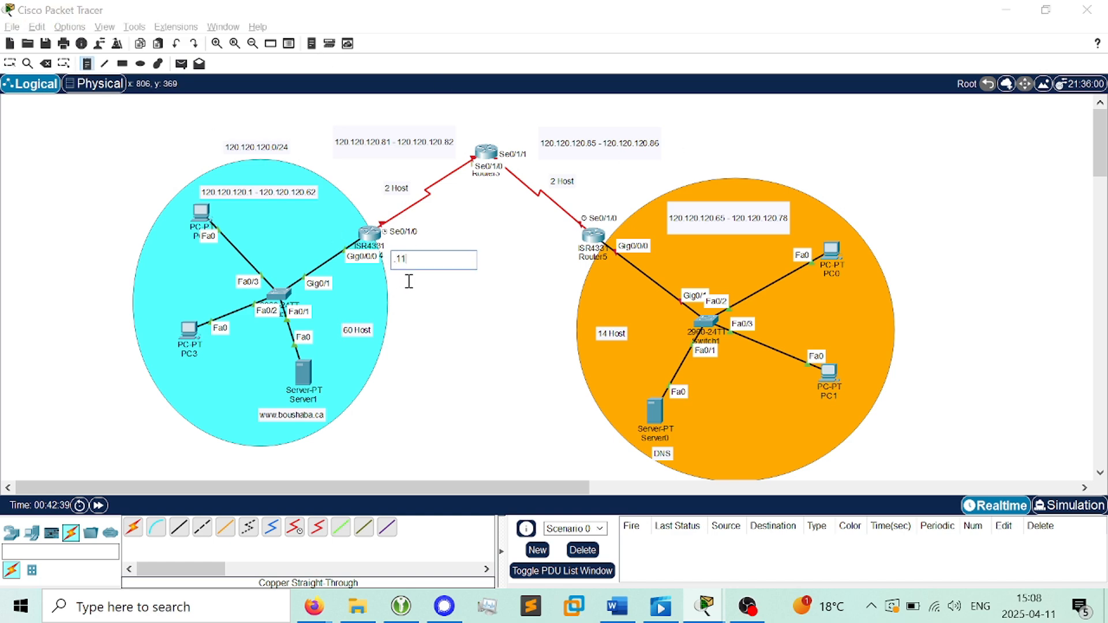
left_click(327, 384)
key("Return")
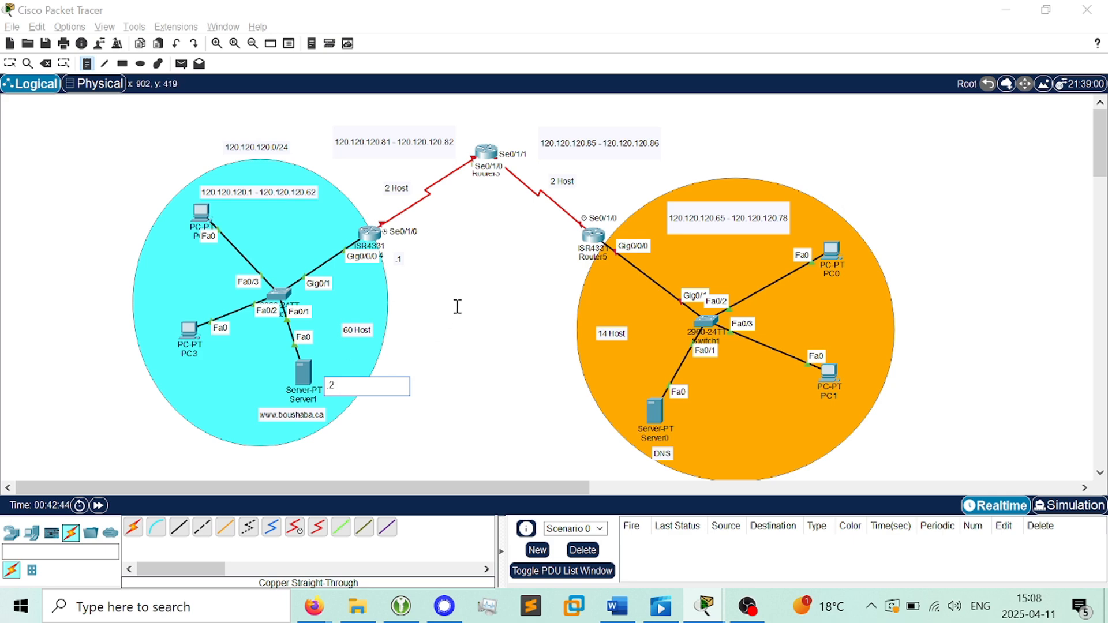
Add address notes in the blue network: .10 beside the upper PC and .11 beside PC3
left_click(181, 220)
type(".1")
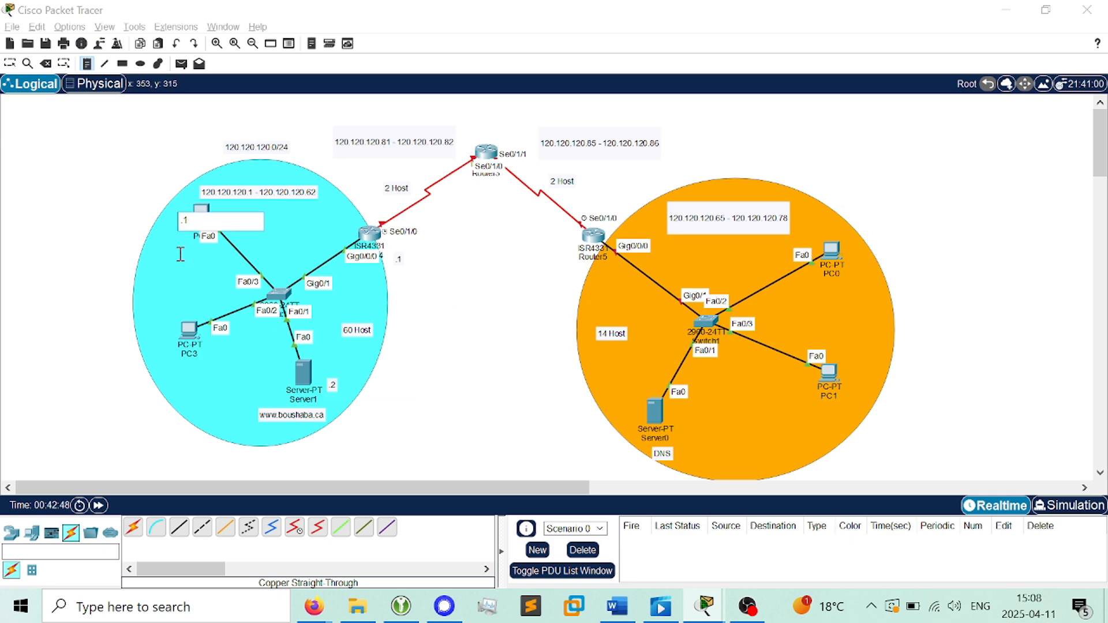
left_click(163, 327)
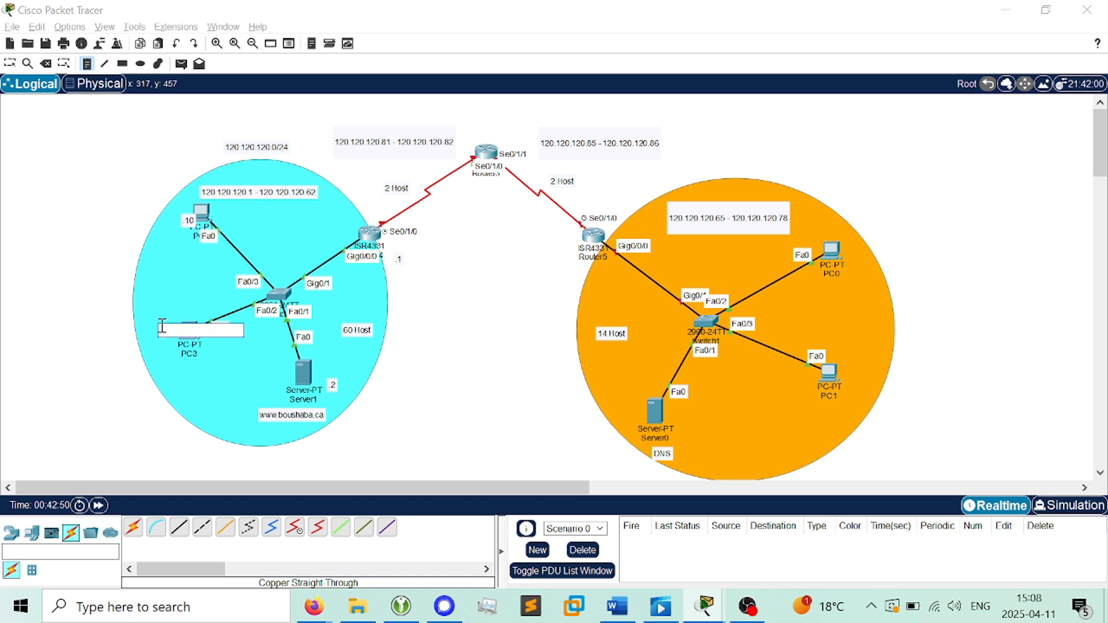
type(".41")
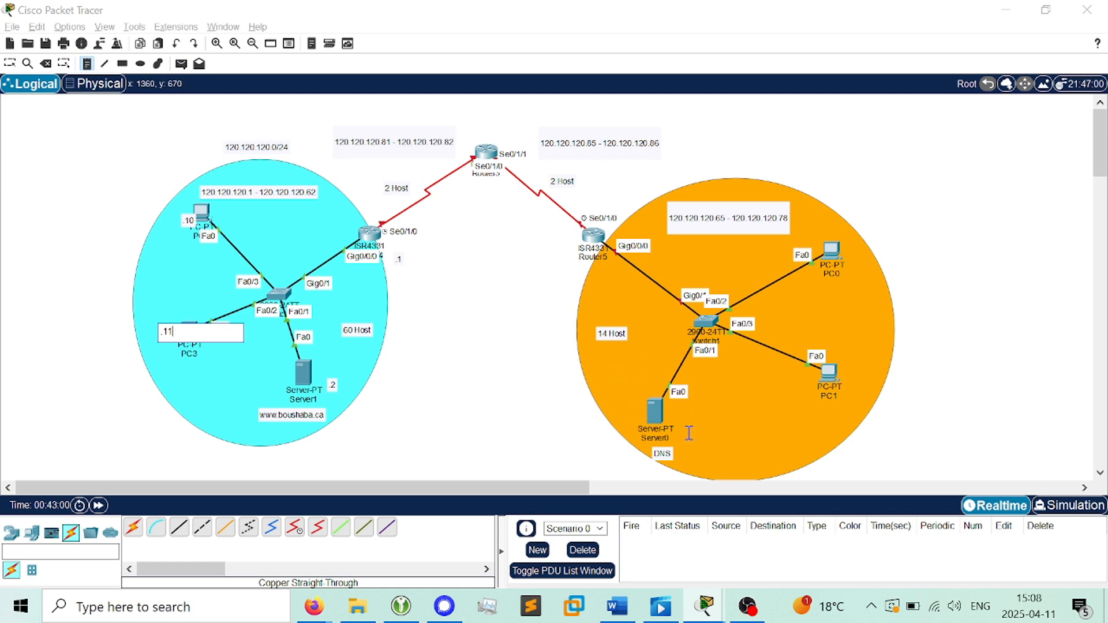
Add .65 address notes below Router5 and beside Server0 in the orange network
left_click(585, 273)
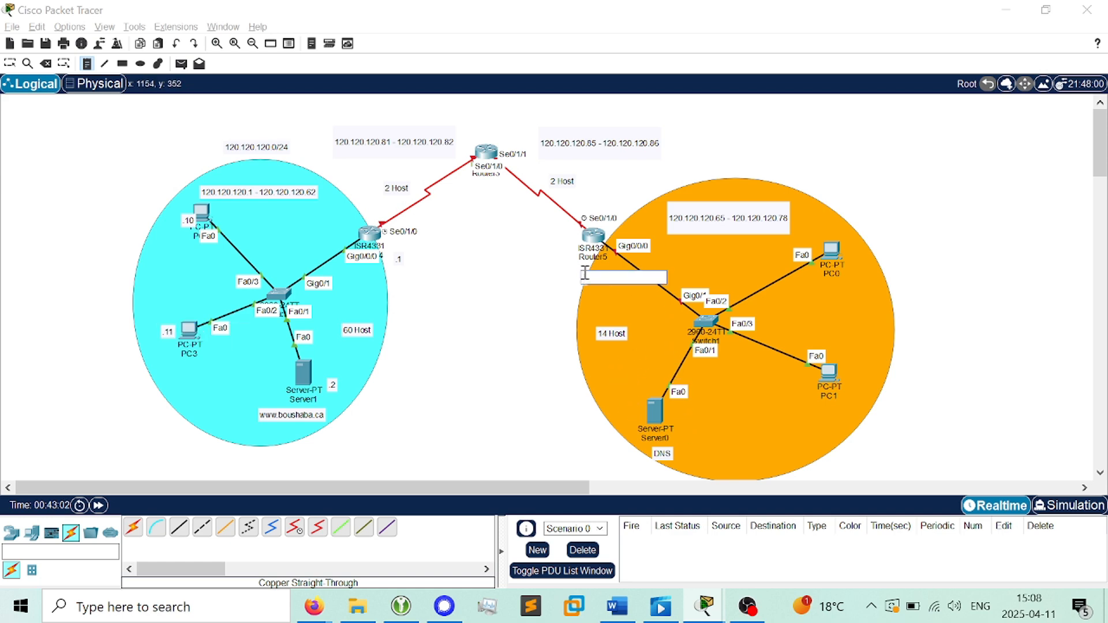
type(".65")
left_click(680, 428)
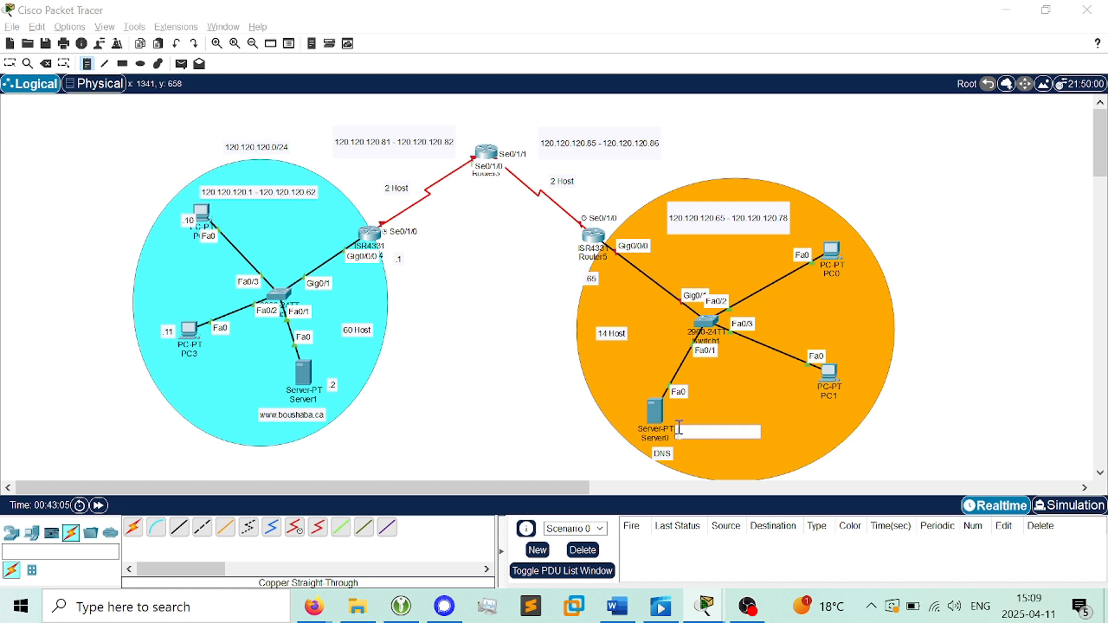
type("65")
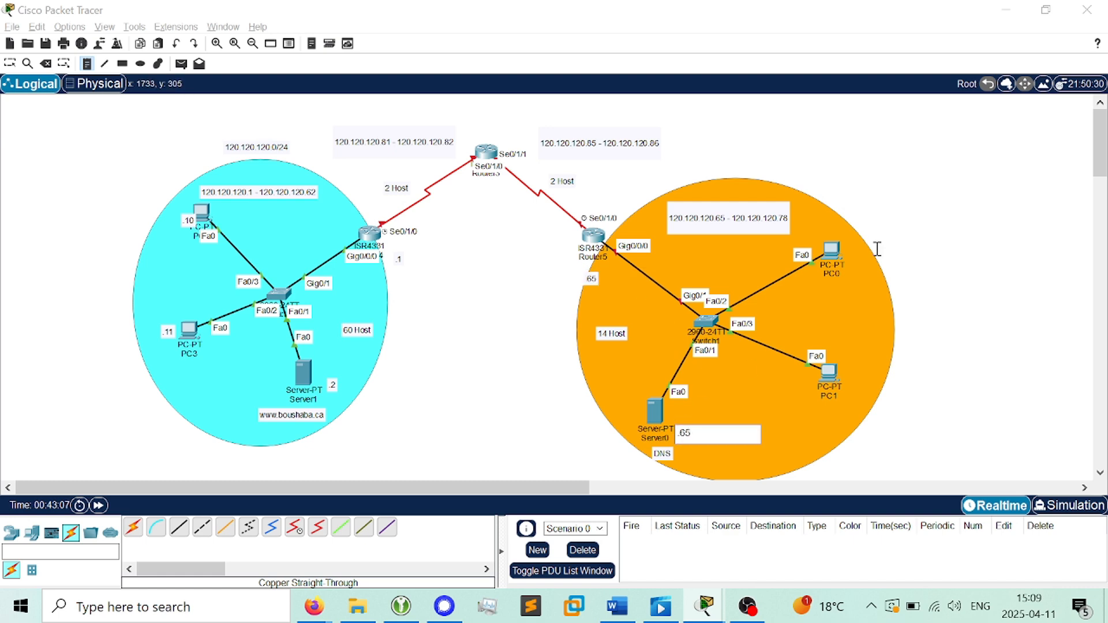
Add address notes .70 beside PC0 and .71 beside PC1
left_click(849, 259)
type("70")
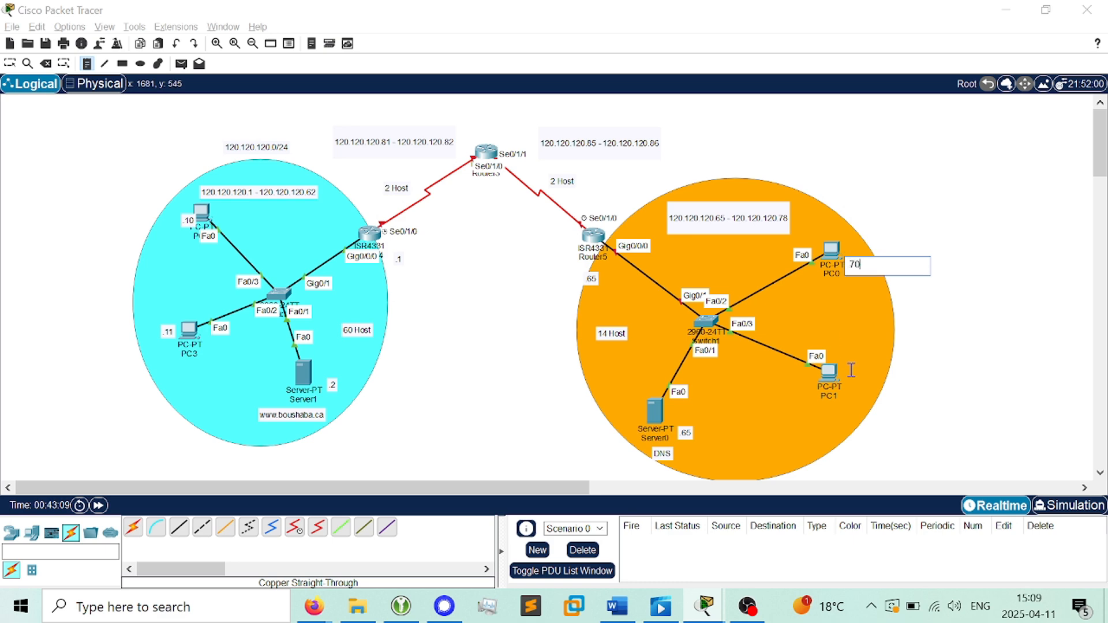
left_click(851, 380)
type("71")
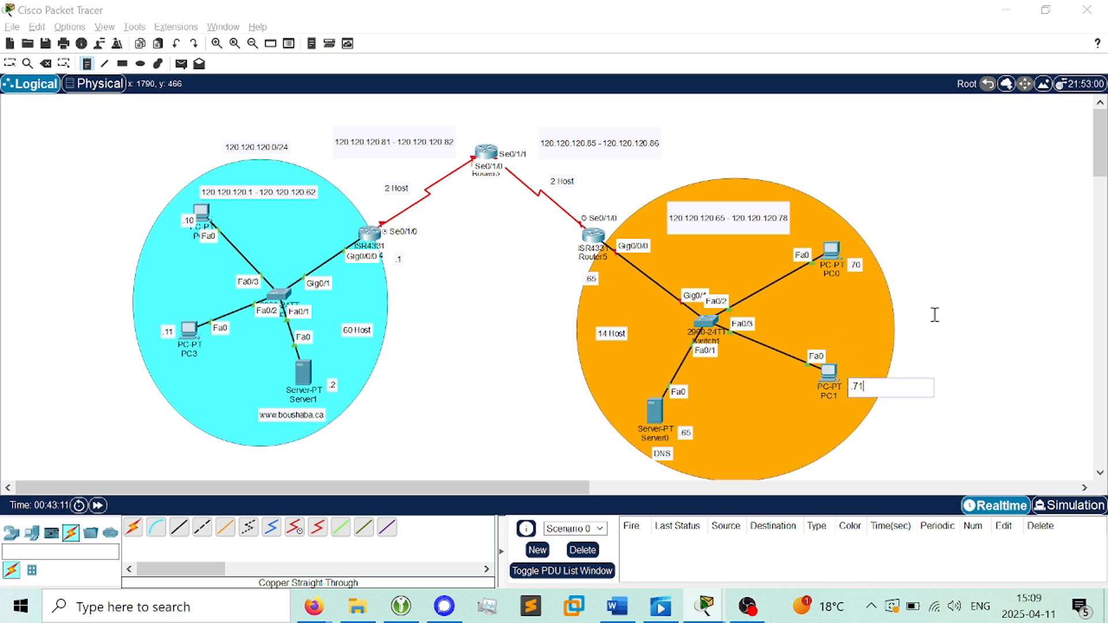
Move Router5's .65 note closer to its Gig0/0/0 link inside the orange circle
left_click(9, 63)
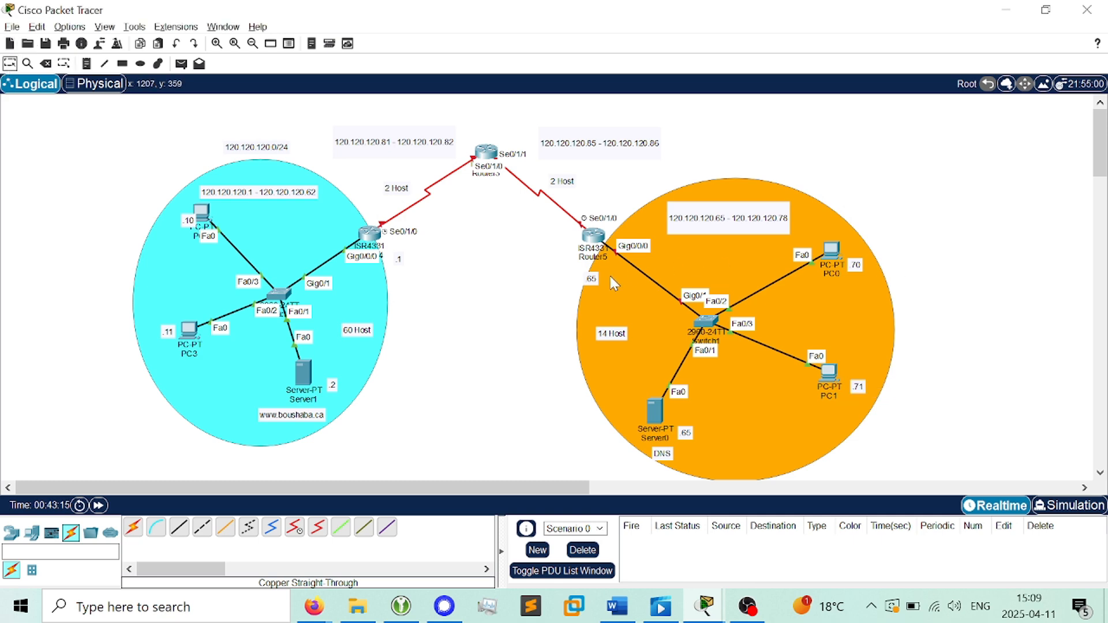
left_click(592, 278)
left_click_drag(611, 274, 615, 278)
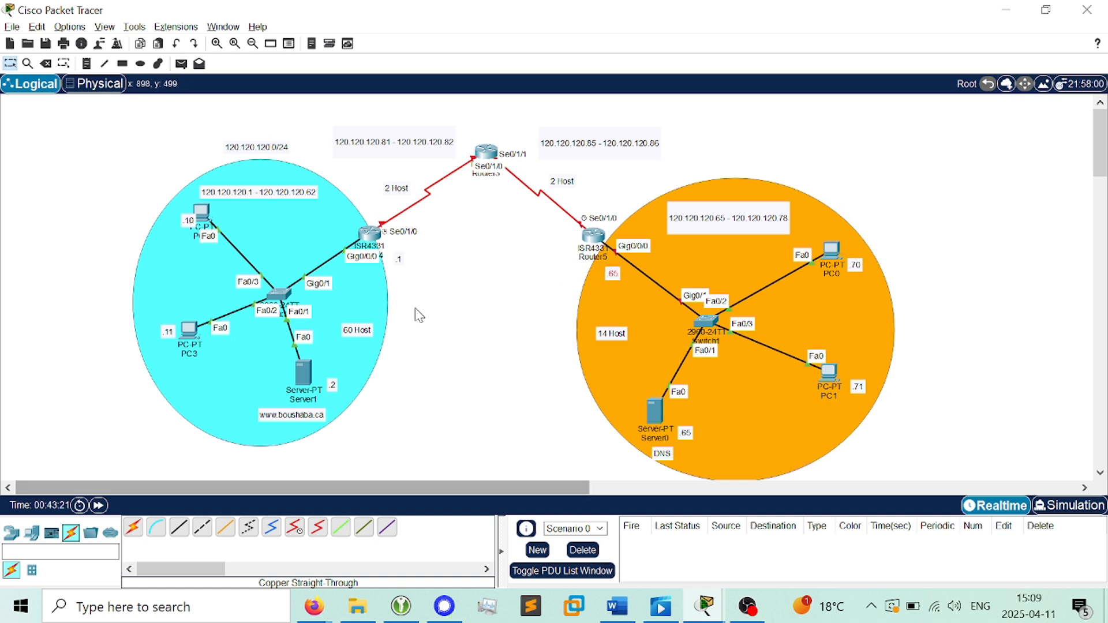
Add notes for the serial link between Router5 and the central router: .85 near Router5 and .86 near the central router
left_click(89, 66)
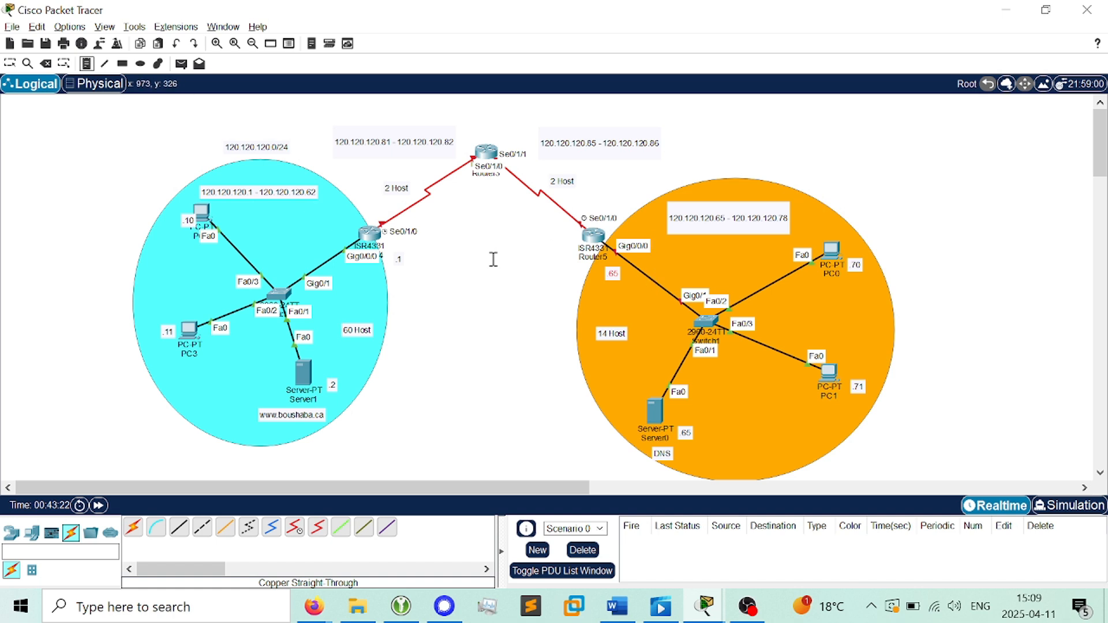
left_click(547, 237)
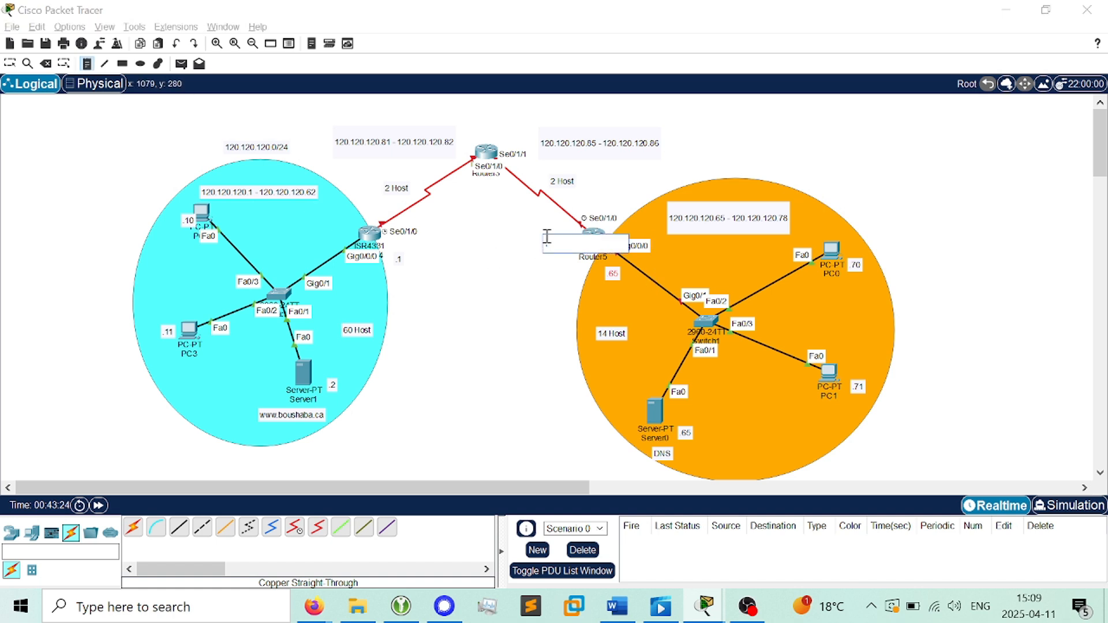
left_click(485, 202)
type("86")
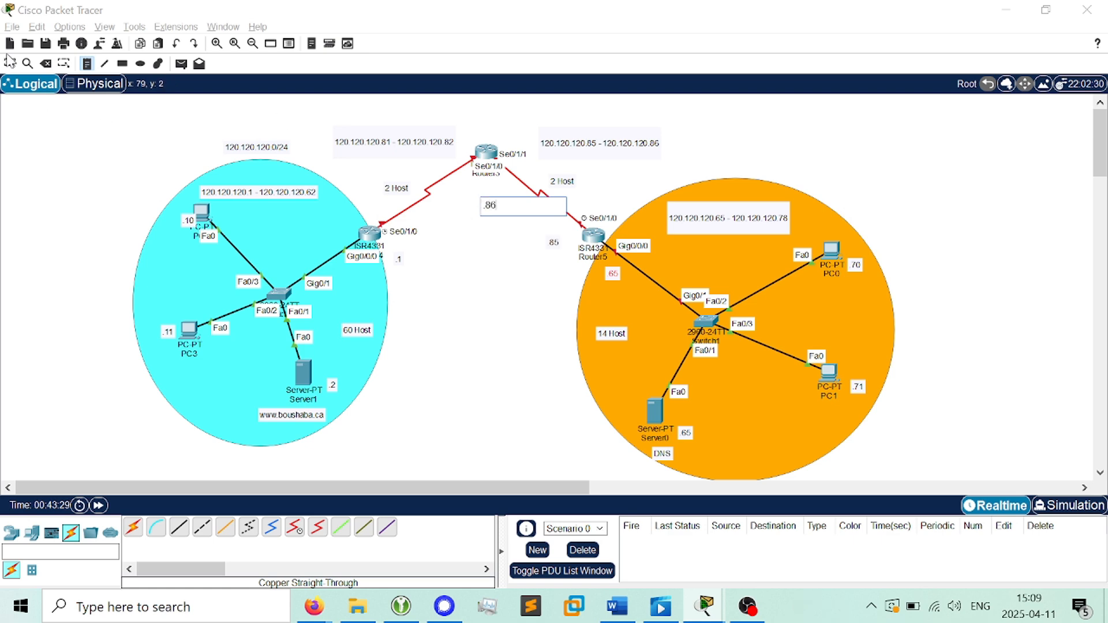
Move the .86 note above the central router and the .85 note above Router5's Se0/1/0 port
left_click(9, 62)
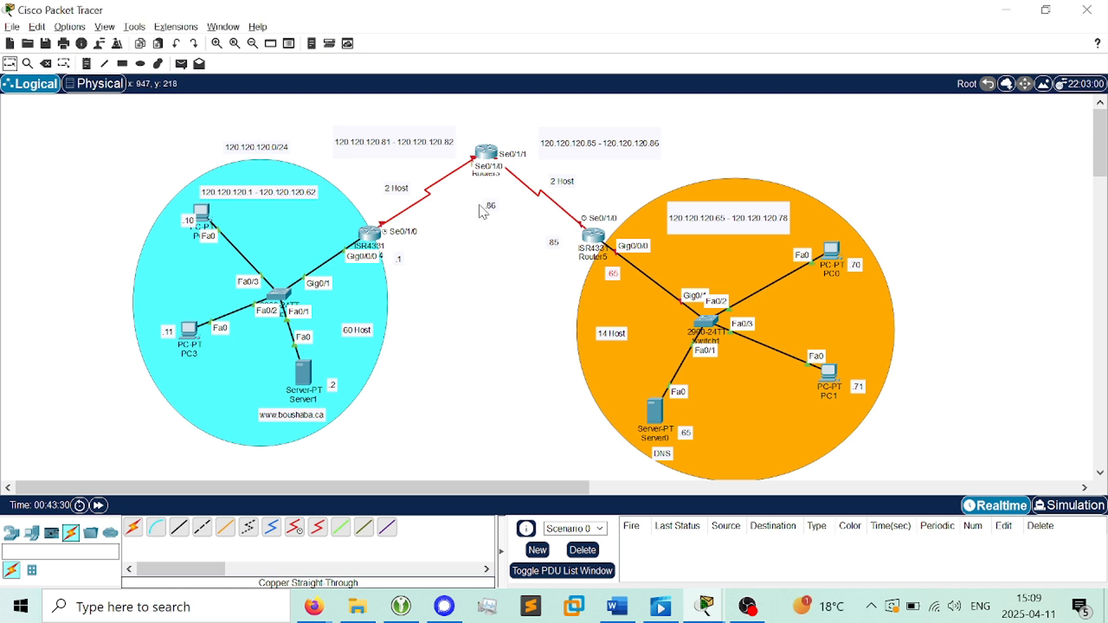
left_click_drag(489, 206, 507, 131)
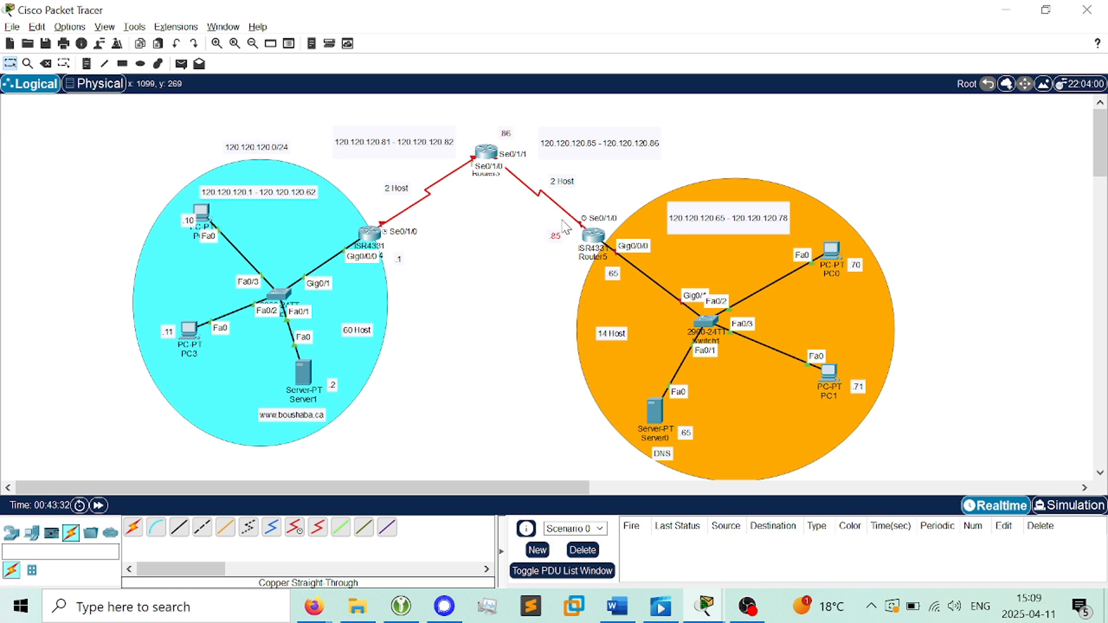
left_click_drag(554, 241, 584, 206)
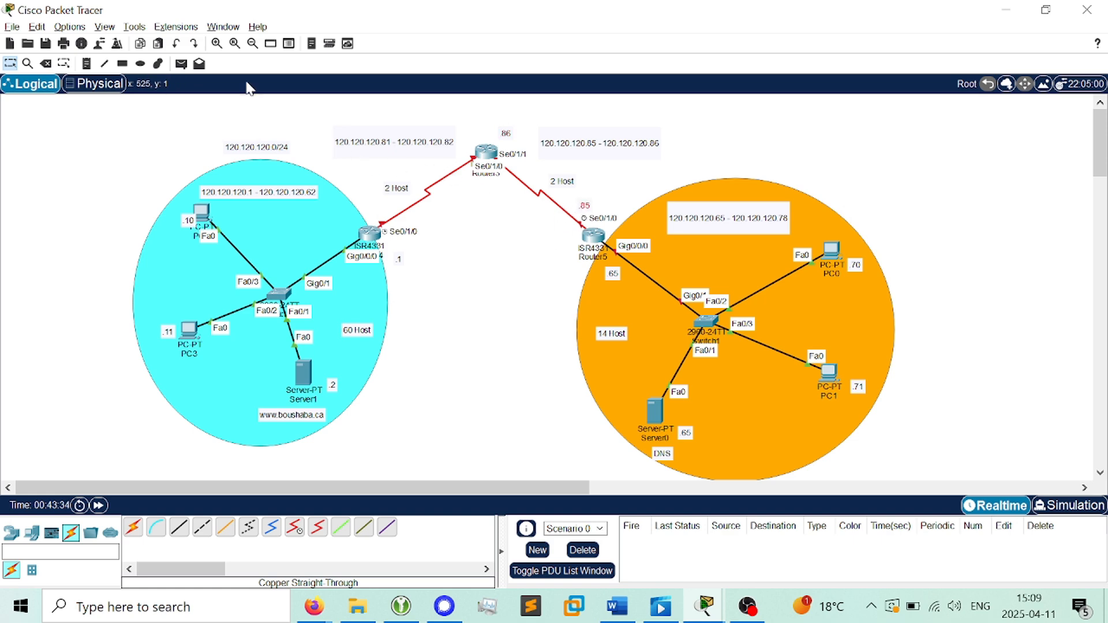
Move the .1 note to the LAN side of Router4, inside the blue circle
left_click(86, 64)
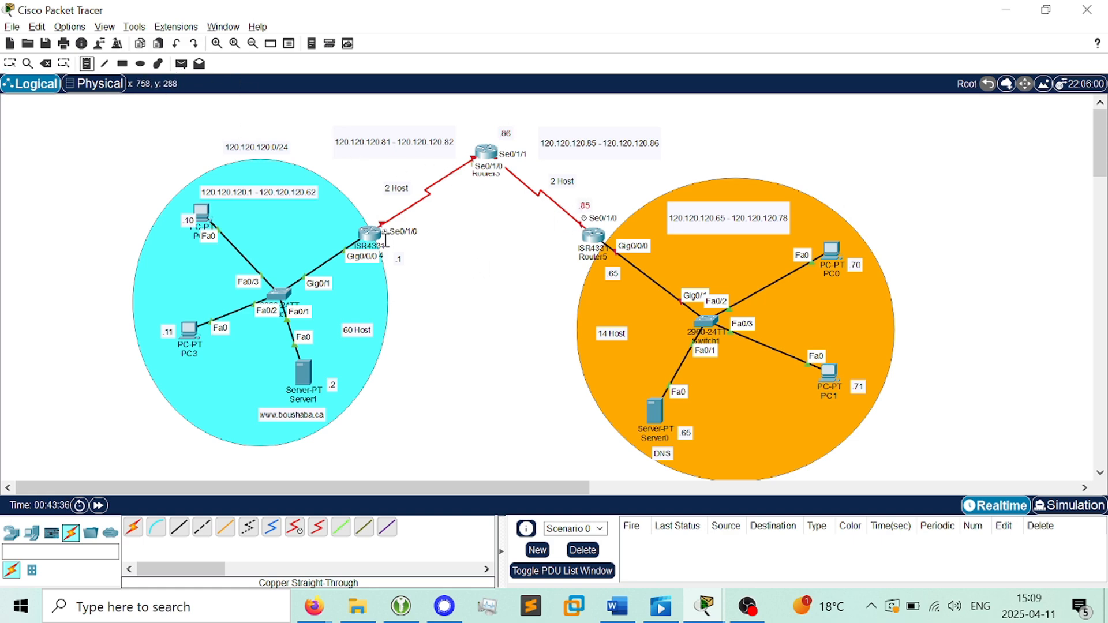
key("Escape")
left_click_drag(399, 259, 351, 231)
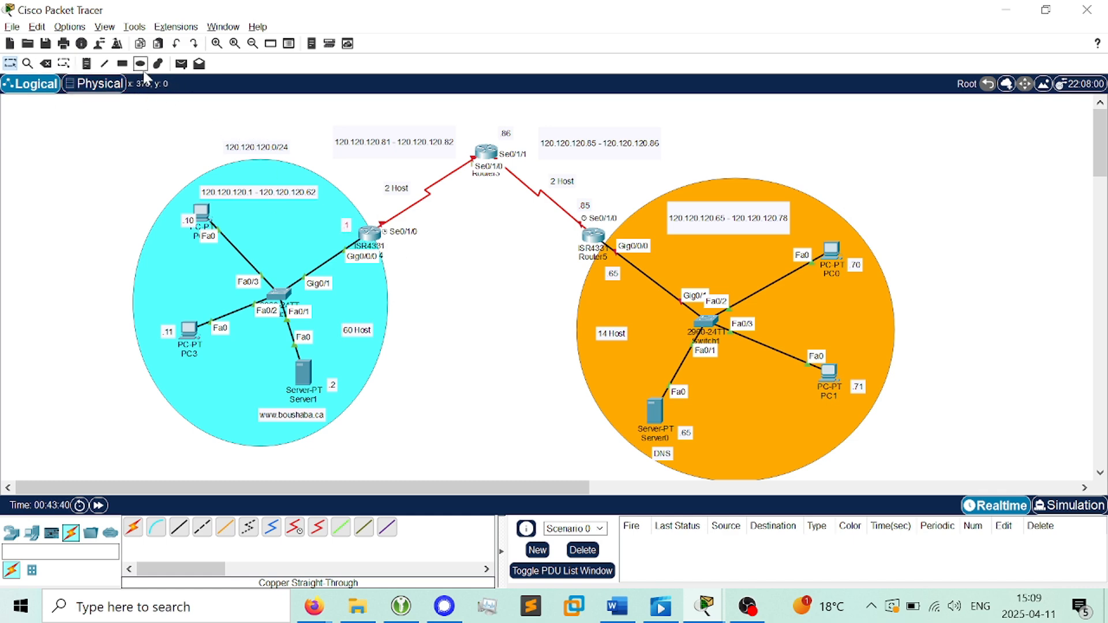
Add notes for the other serial link: .81 near Router4 and .82 near the central router
left_click(88, 65)
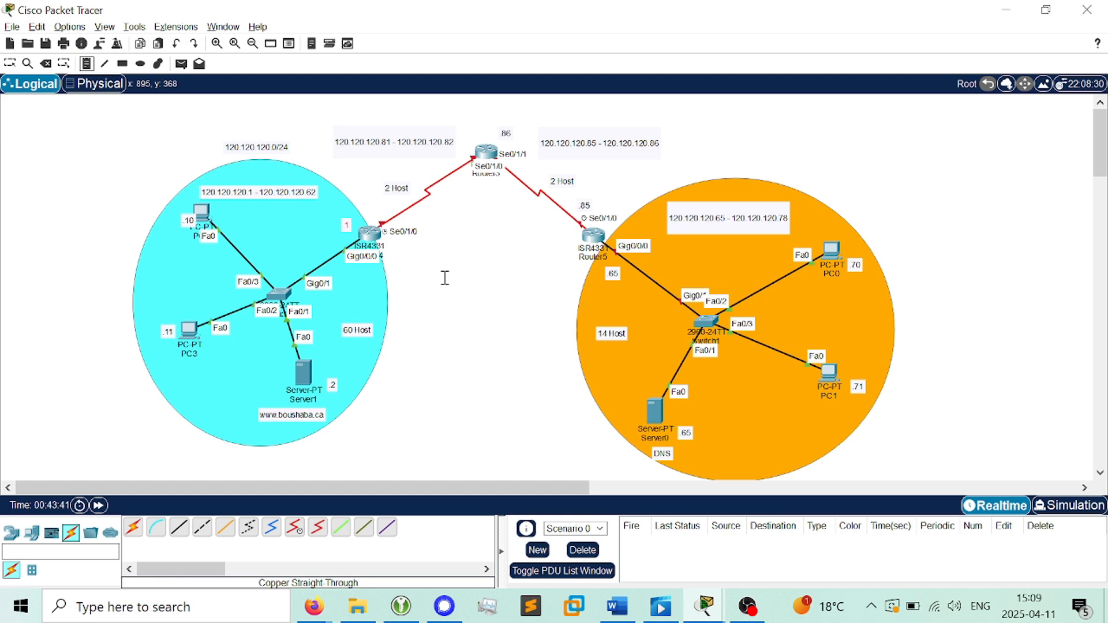
left_click(399, 257)
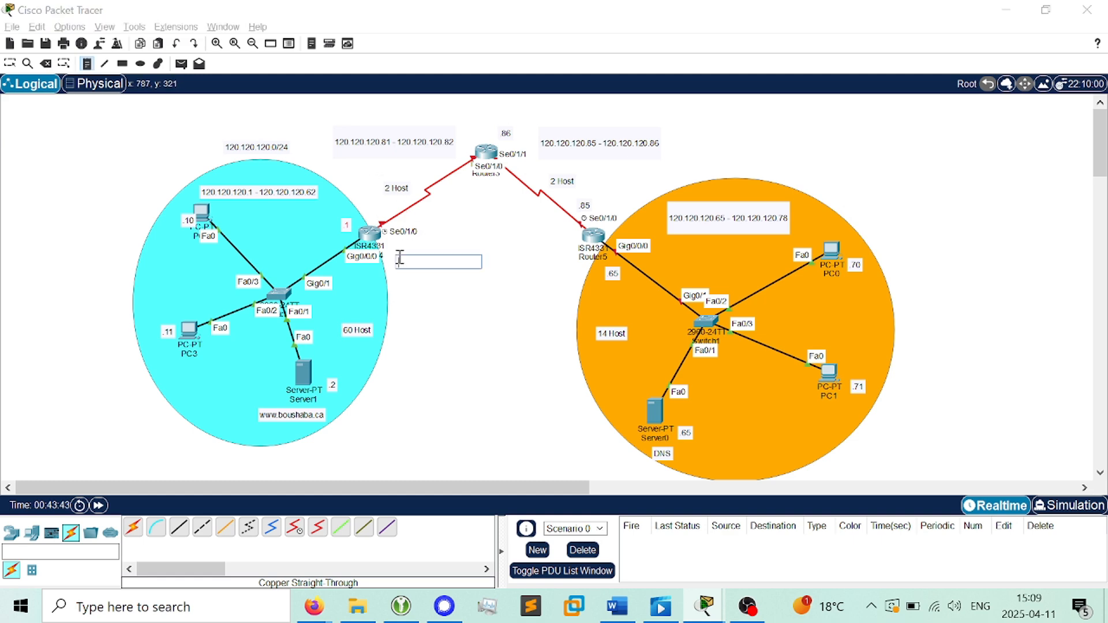
left_click(477, 215)
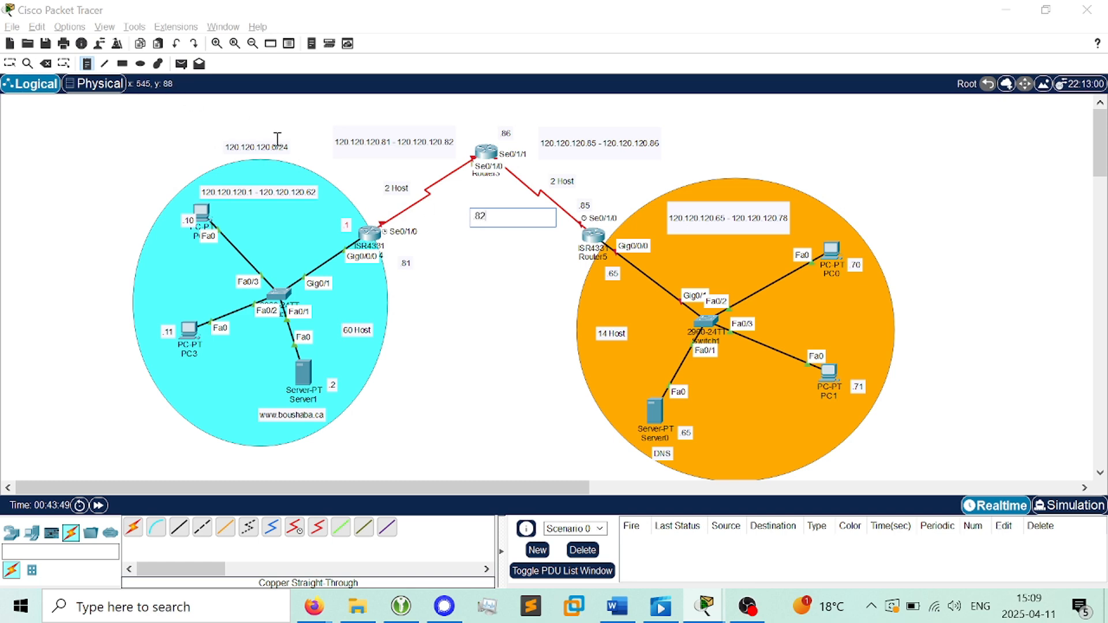
Move the 120.120.120.81 - 120.120.120.82 range note away from the central router and place the .82 note above that router
left_click(9, 63)
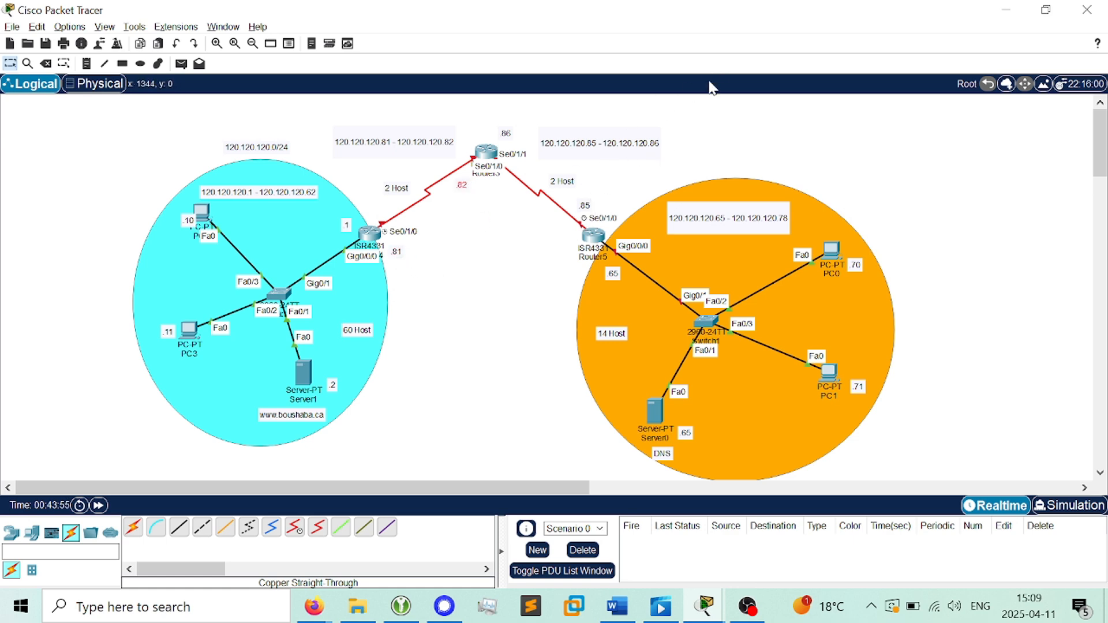
left_click_drag(459, 125, 468, 189)
left_click_drag(430, 139, 414, 140)
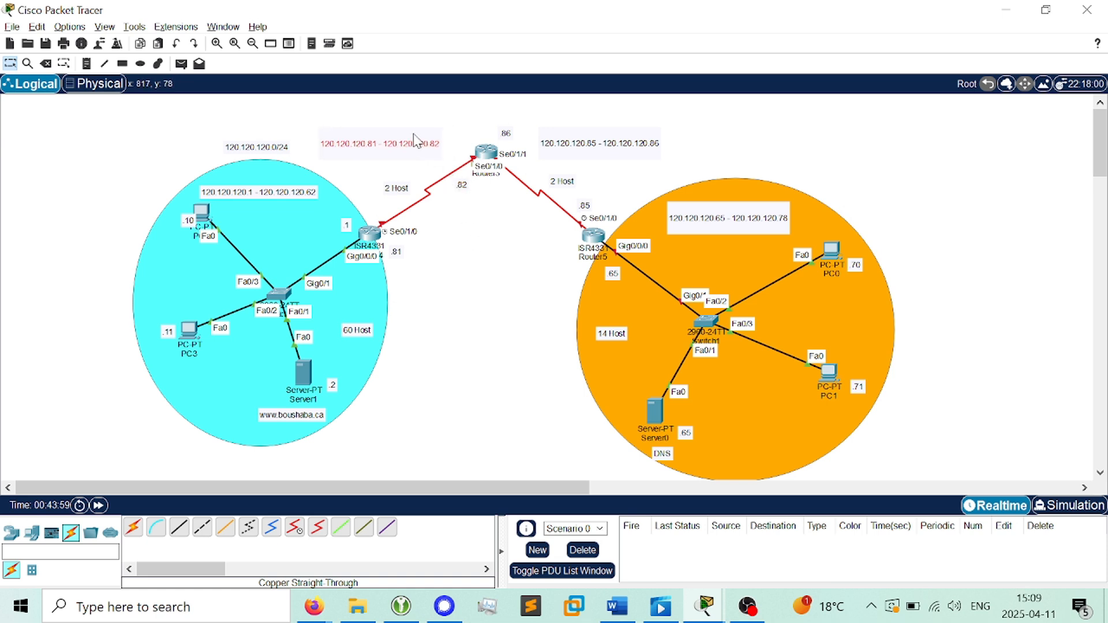
left_click_drag(460, 186, 465, 135)
Move the 120.120.120.0/24 note up away from the blue circle and the .81 note above Router4's Se0/1/0 port
left_click_drag(247, 151, 113, 131)
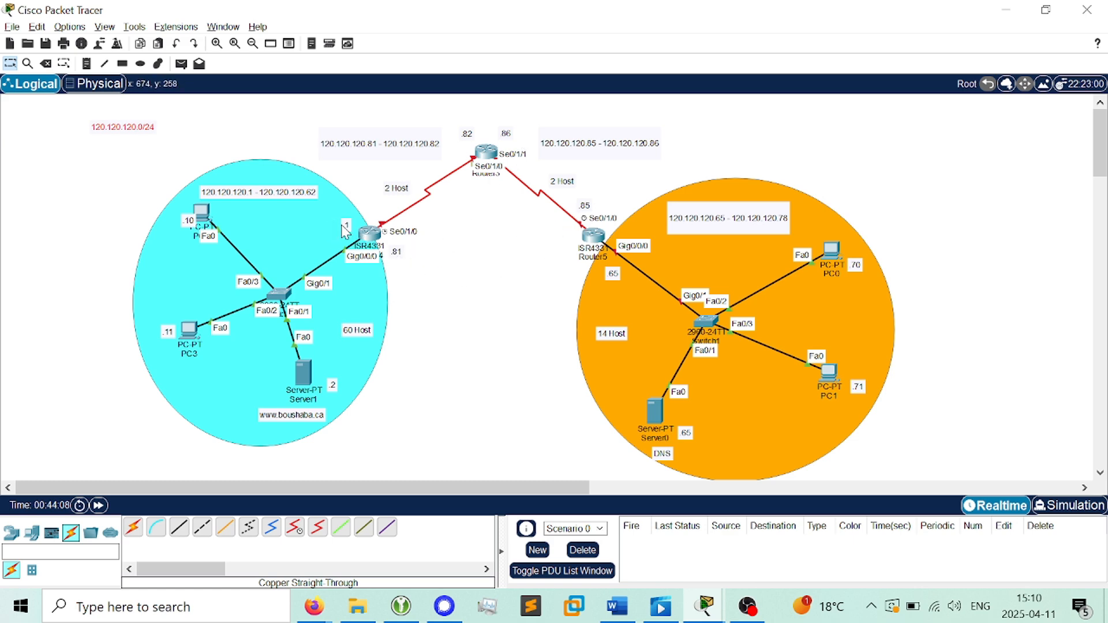
left_click_drag(395, 248, 379, 206)
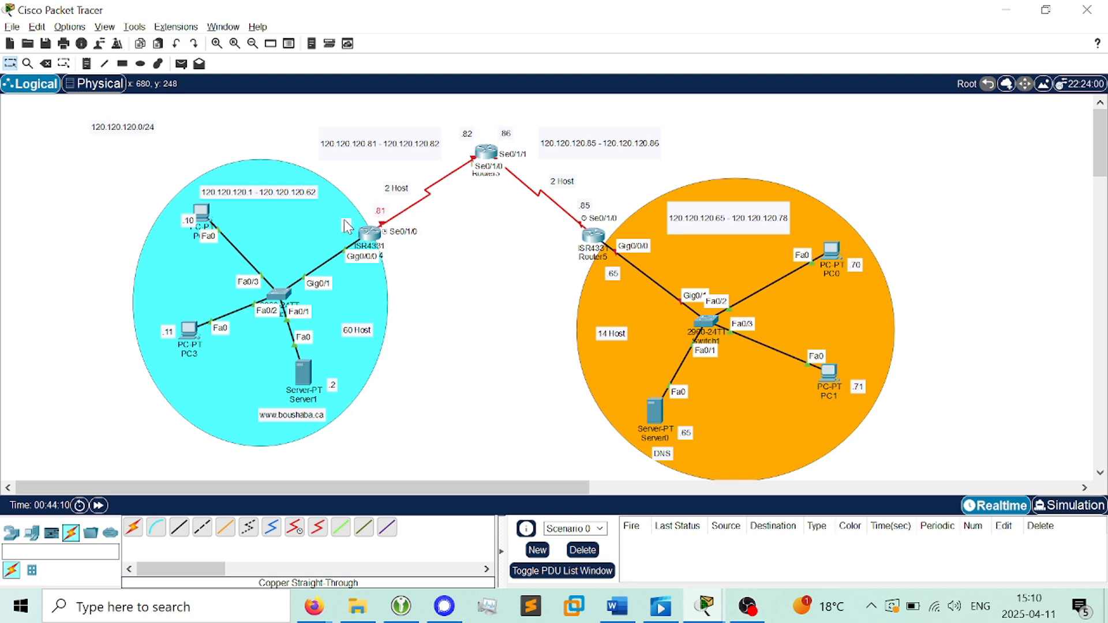
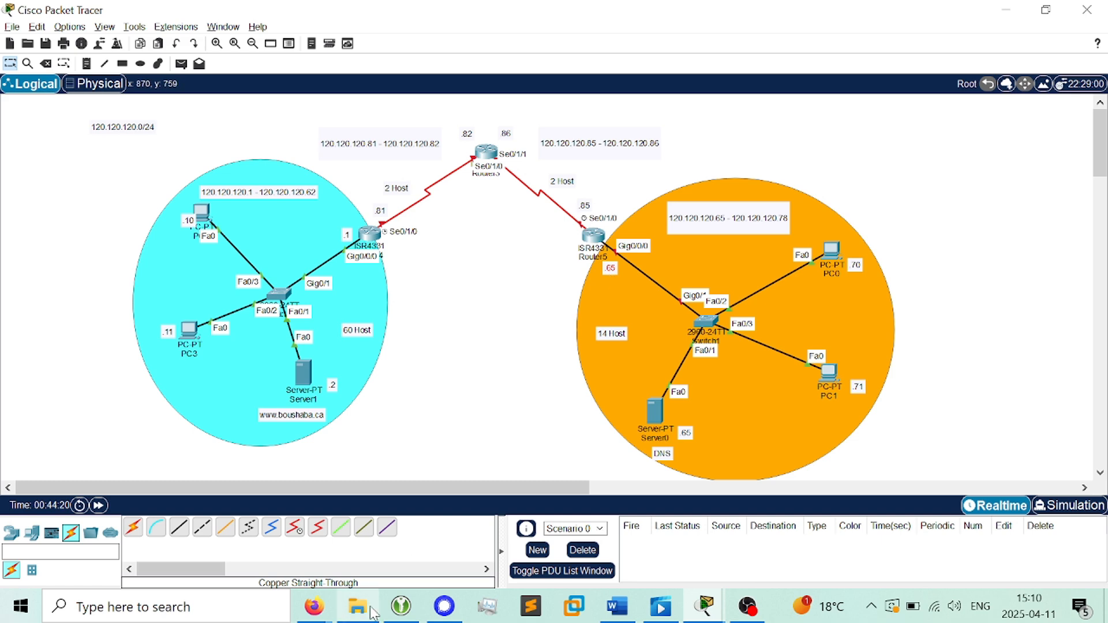
Switch to Firefox, search the web for "galicia" in a new tab, and return to the VLSM Calculator page
mouse_move(314, 607)
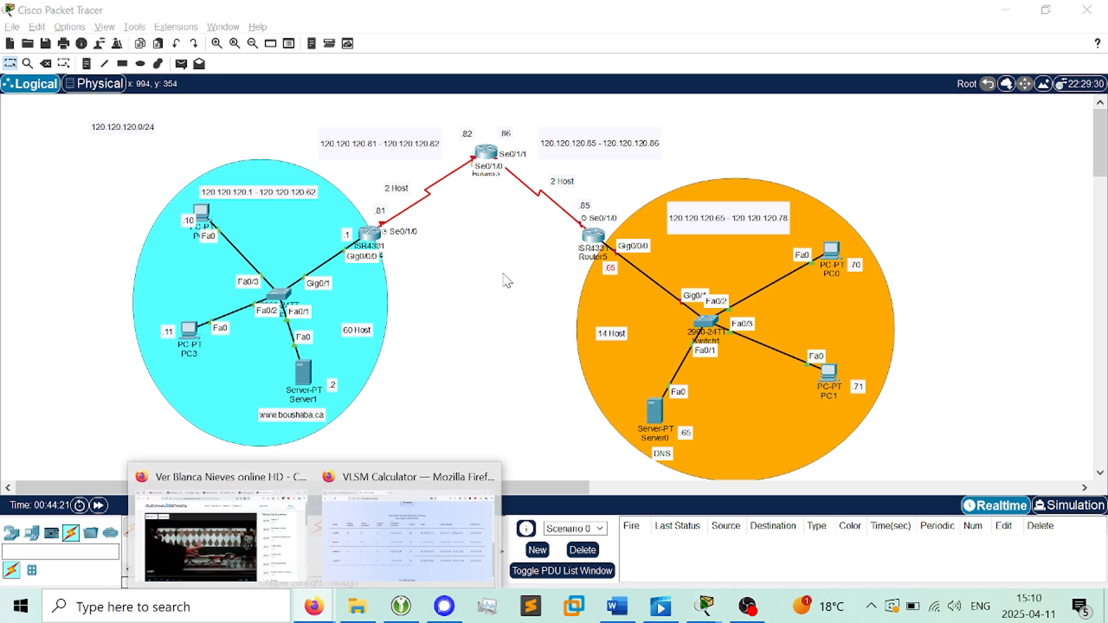
left_click(373, 514)
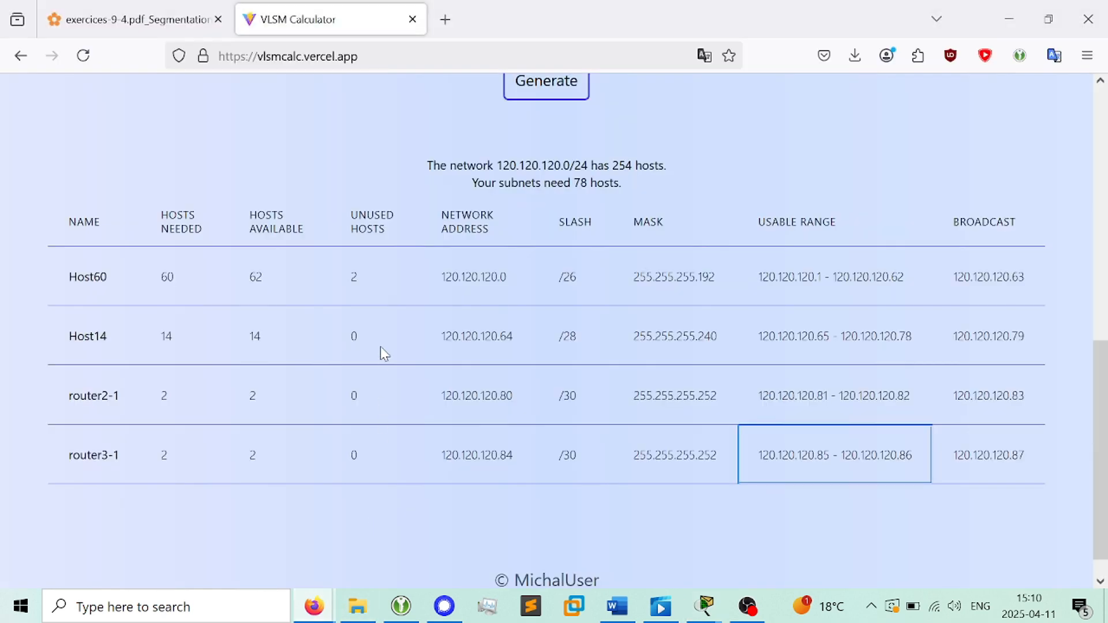
key("ctrl+t")
type("galicia")
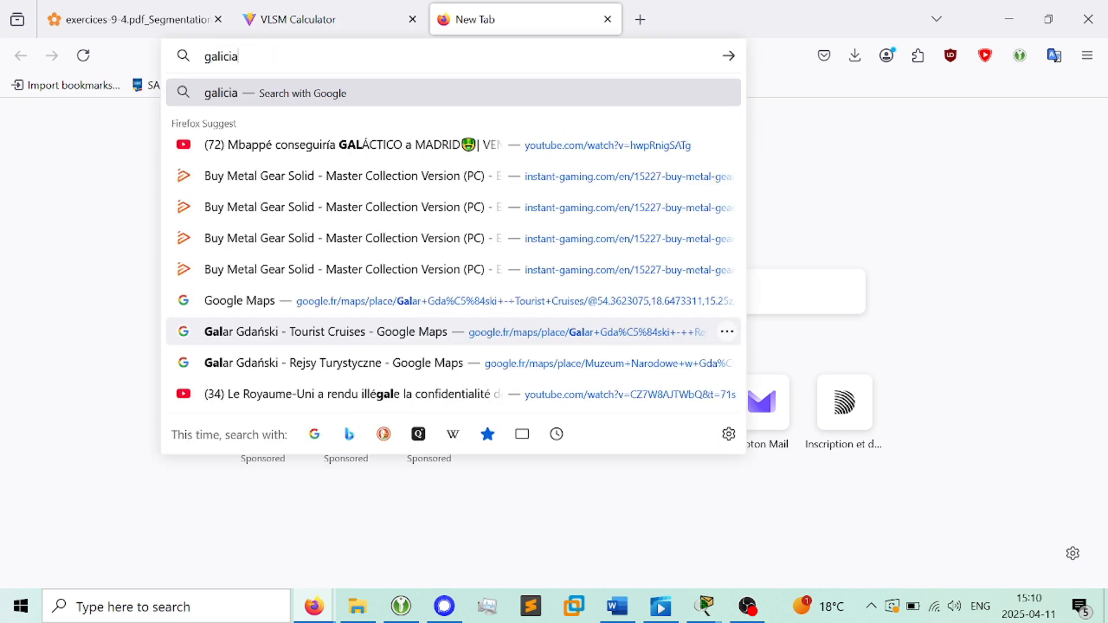
key("Return")
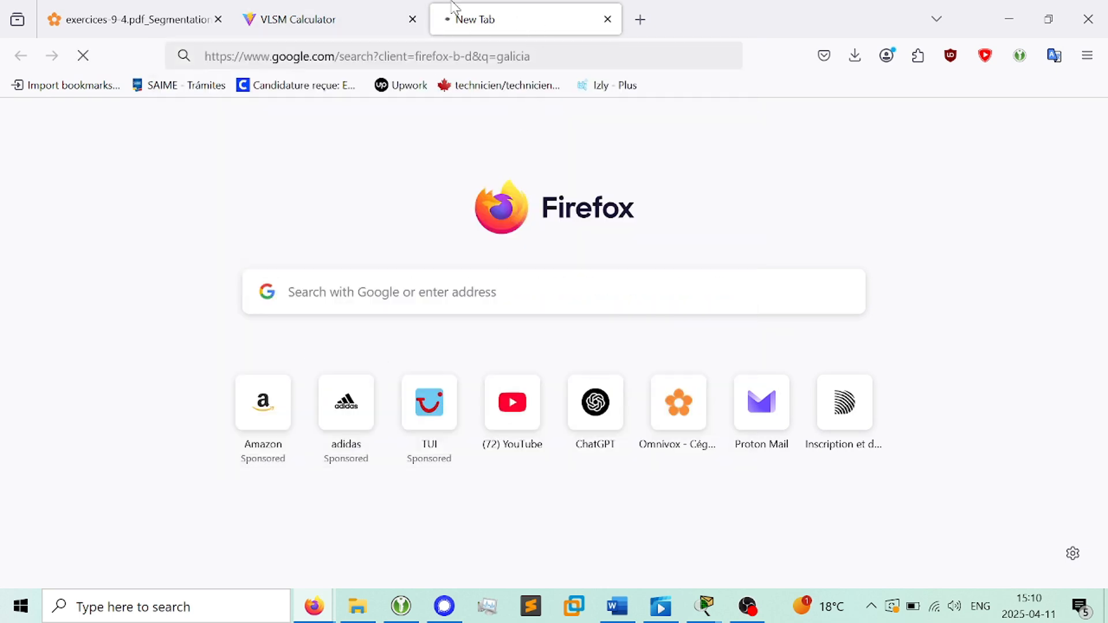
left_click(319, 12)
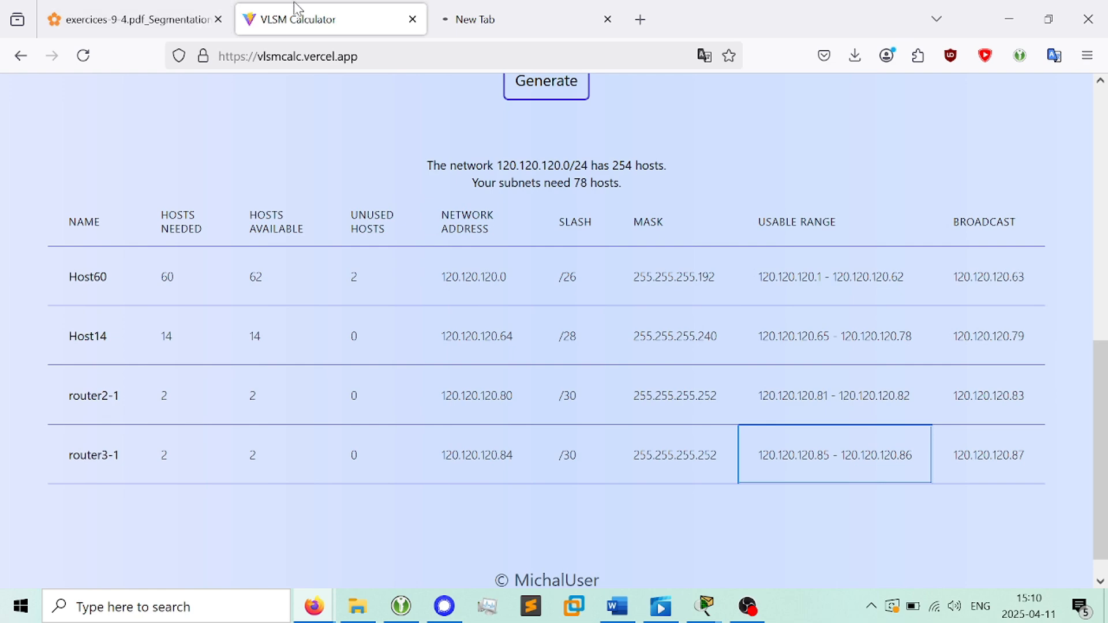
Switch back to Cisco Packet Tracer and close the Router4 configuration window
key("alt+Tab")
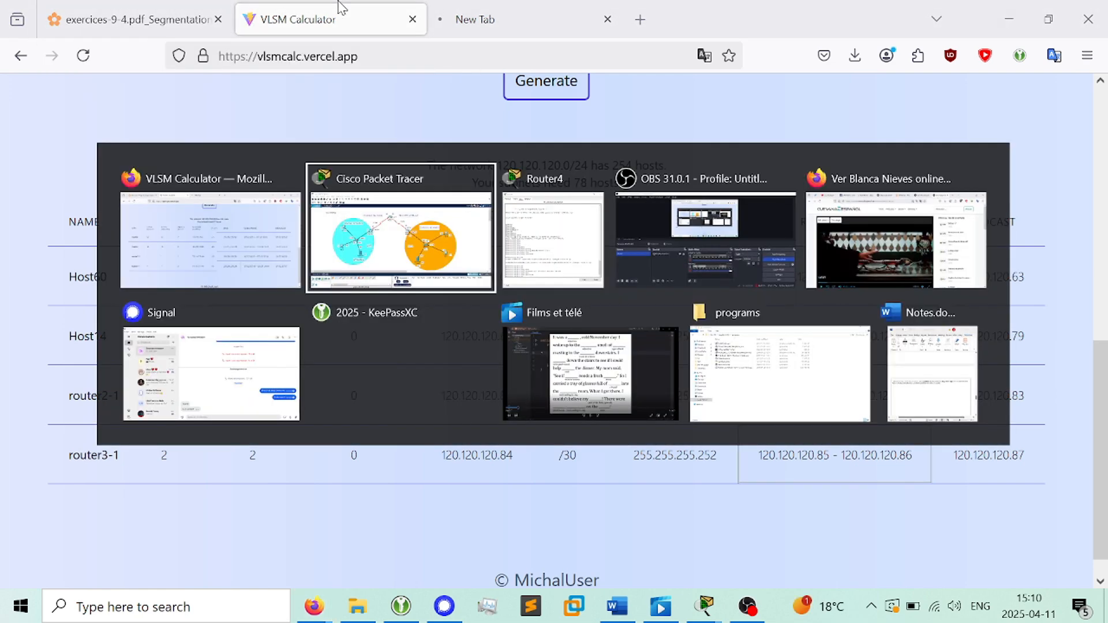
key("alt+Tab")
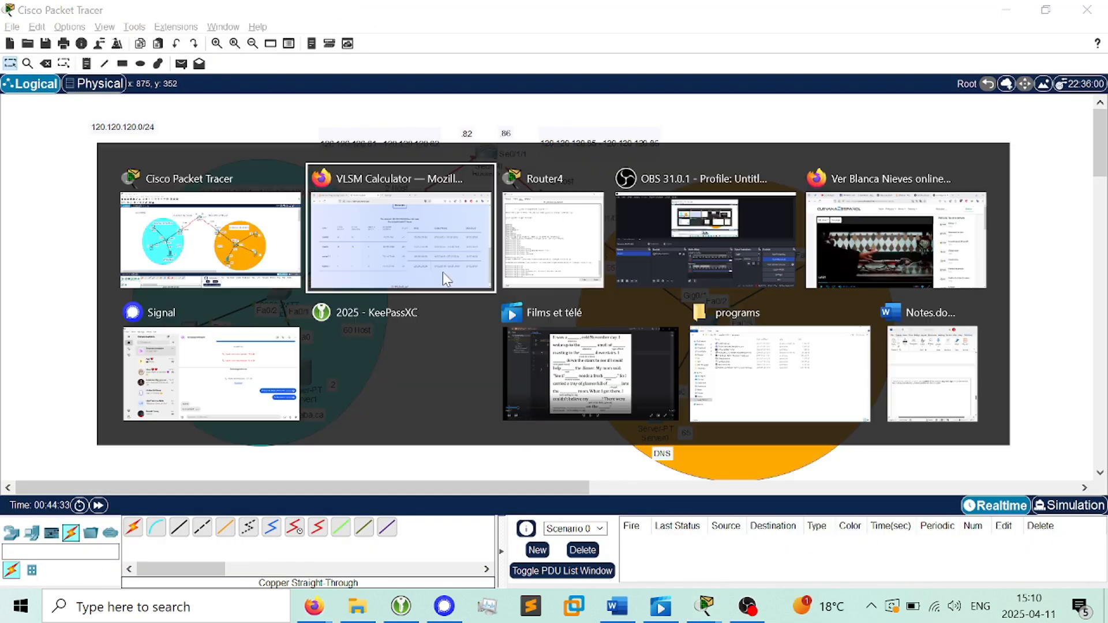
key("alt+Tab")
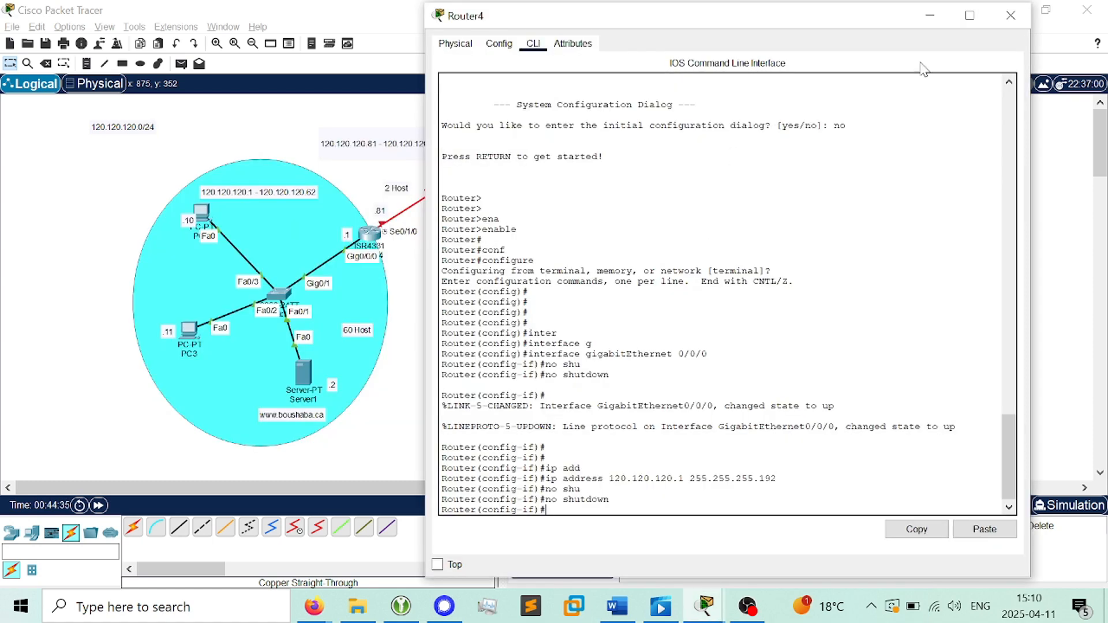
left_click(1011, 15)
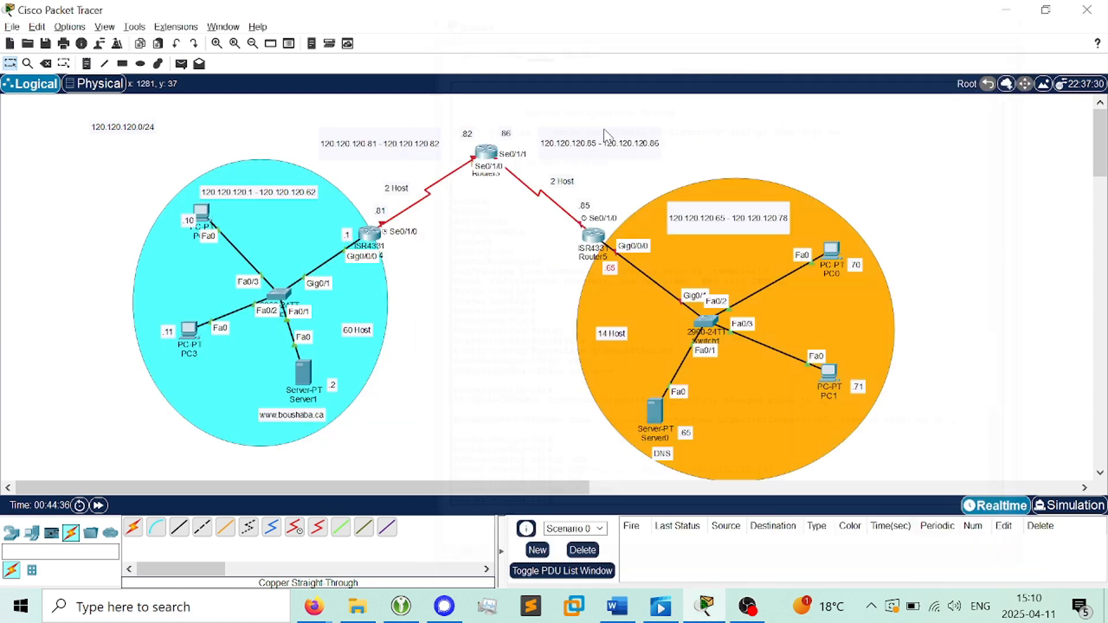
Open and close Server1's window, switch to Firefox and copy the Host60 subnet mask 255.255.255.192 from the VLSM Calculator
left_click(303, 372)
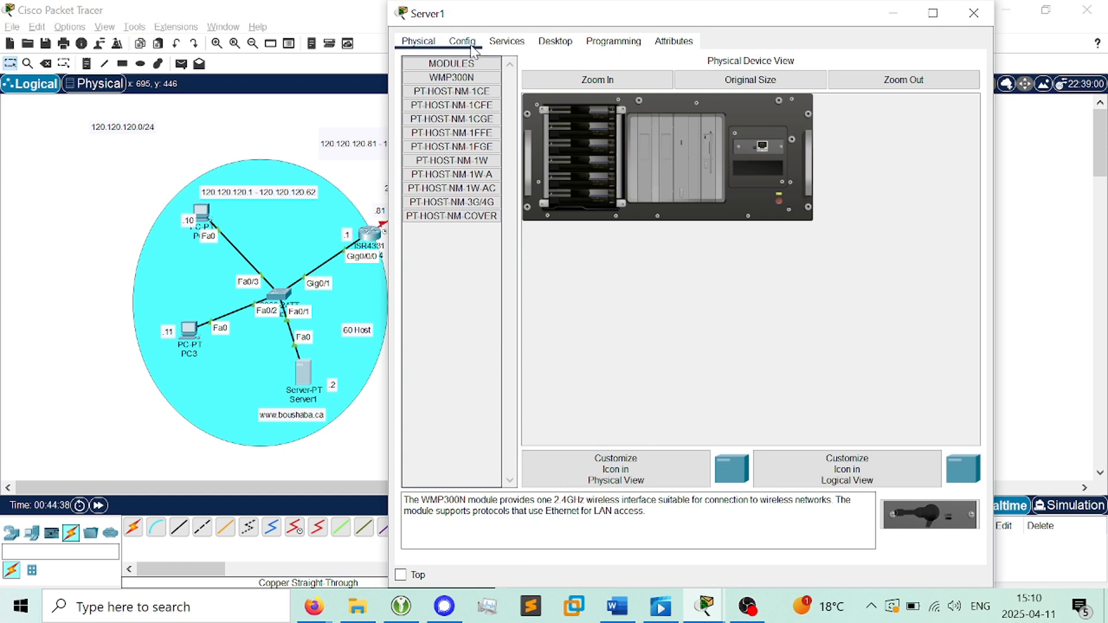
left_click(964, 22)
key("alt+Tab")
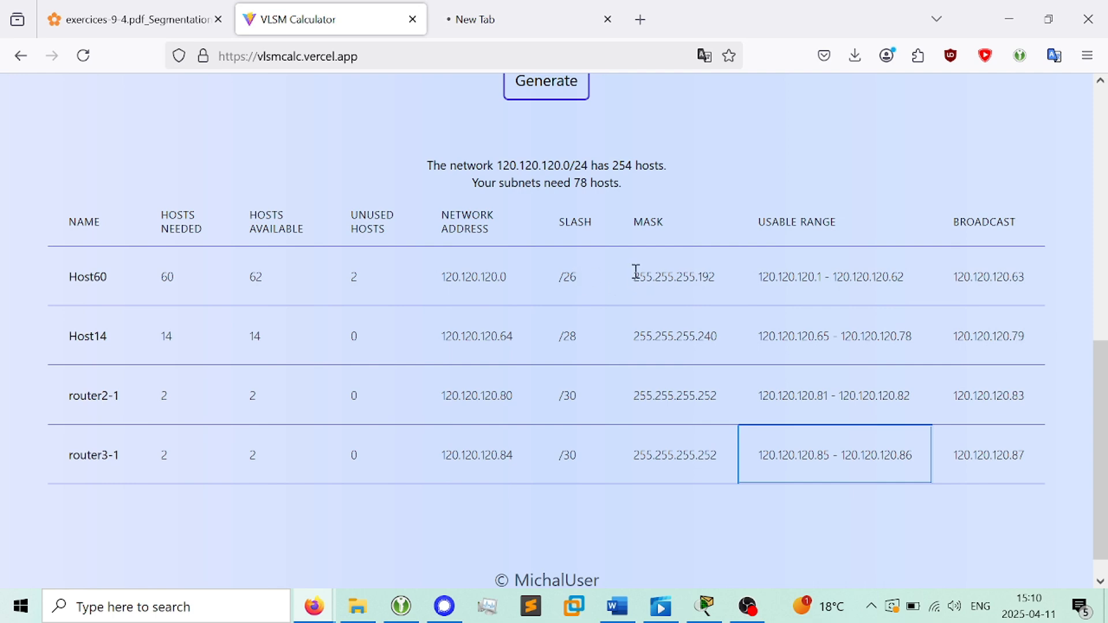
left_click_drag(635, 272, 716, 276)
key("ctrl+c")
left_click(702, 280)
left_click(679, 275)
left_click(646, 258)
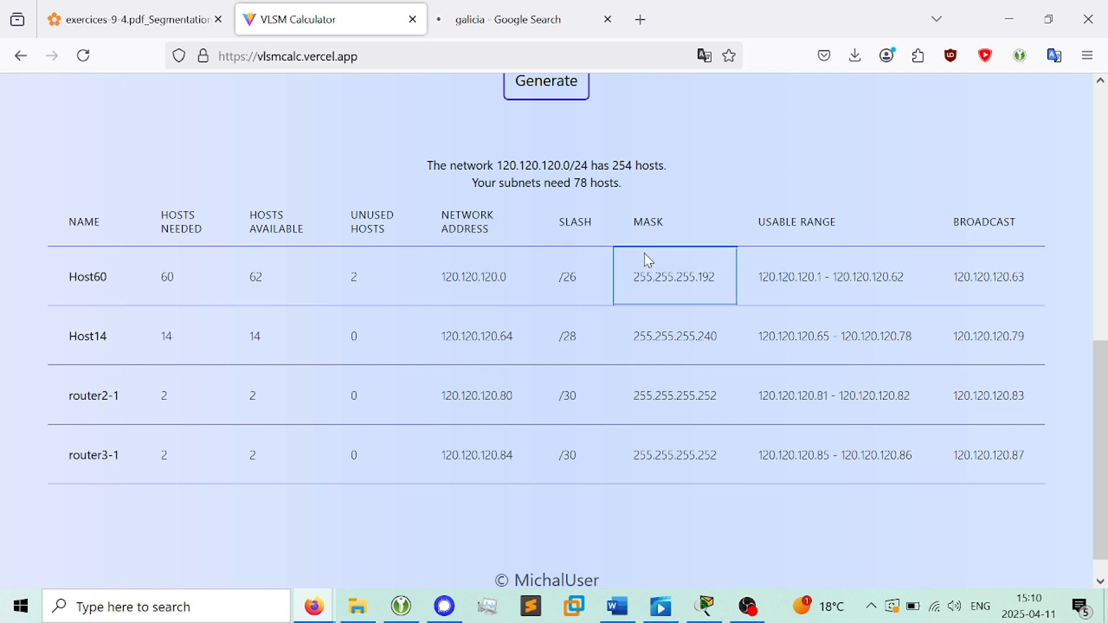
Switch to Cisco Packet Tracer and place a 255.255.255.192 note in the blue circle, directly below the 120.120.120.1 - 120.120.120.62 range note
key("alt+Tab")
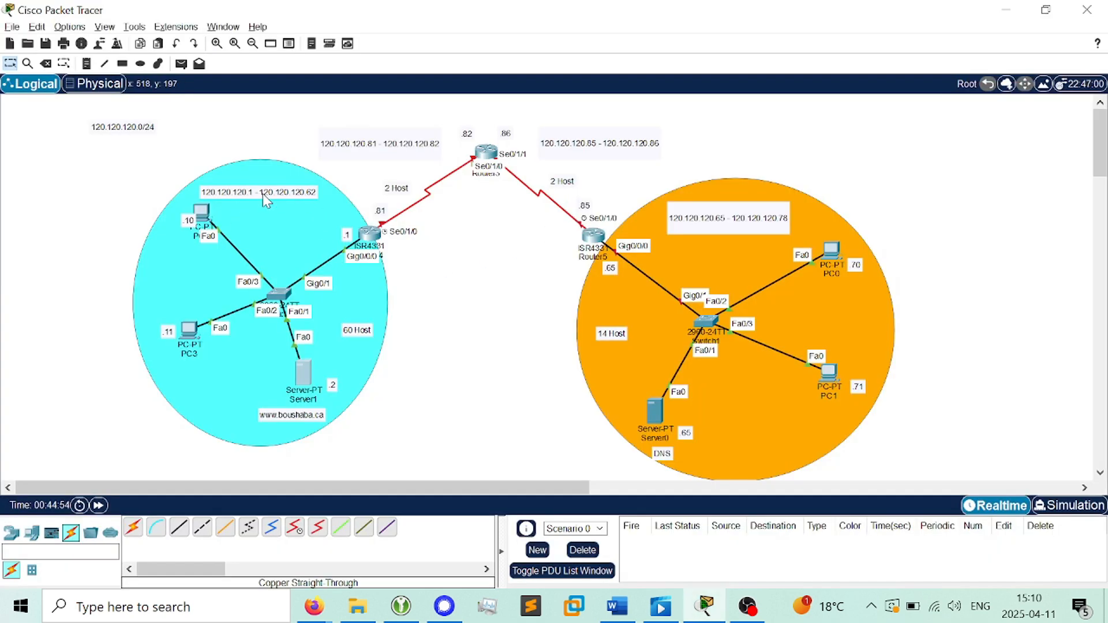
left_click_drag(262, 194, 269, 188)
left_click(86, 63)
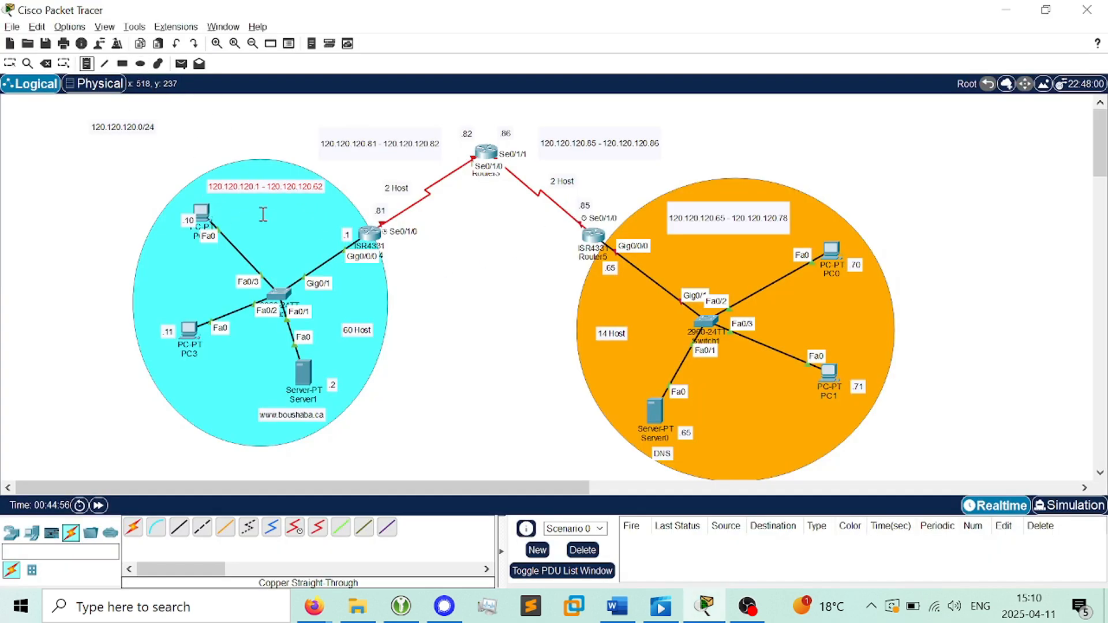
left_click(263, 214)
key("ctrl+v")
left_click(10, 63)
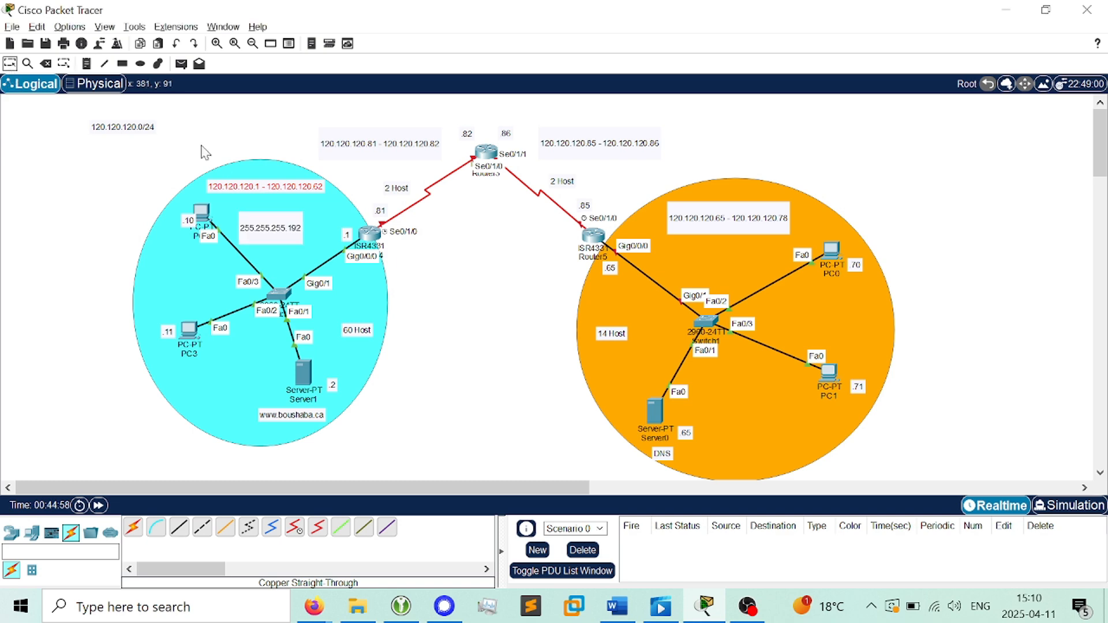
left_click_drag(267, 228, 266, 211)
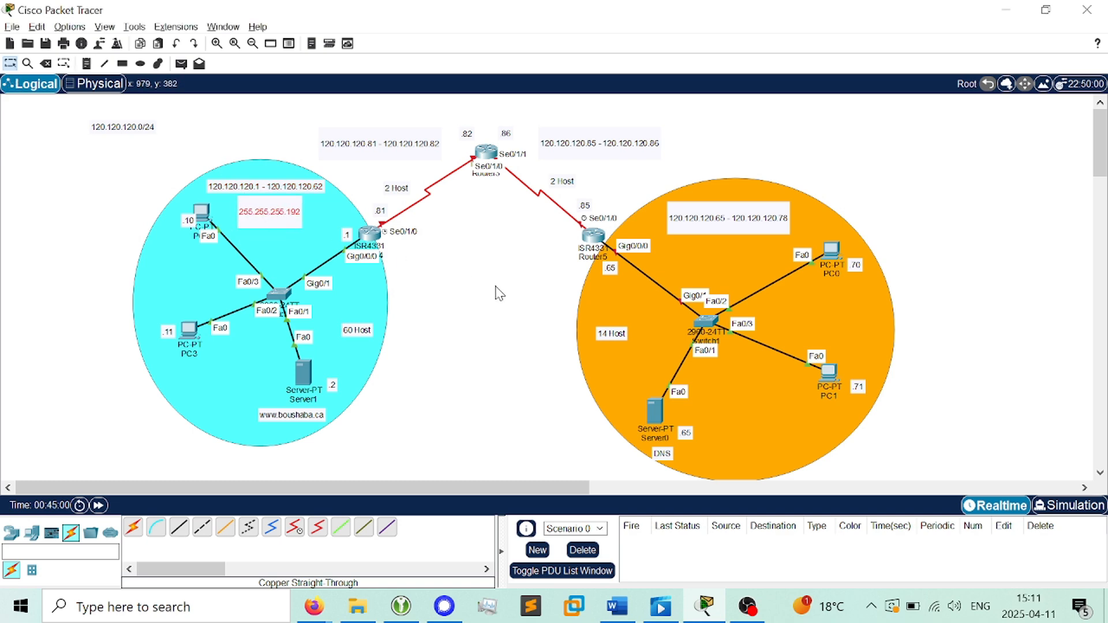
Switch to Firefox and copy the Host14 subnet mask 255.255.255.240 from the results table
key("alt+Tab")
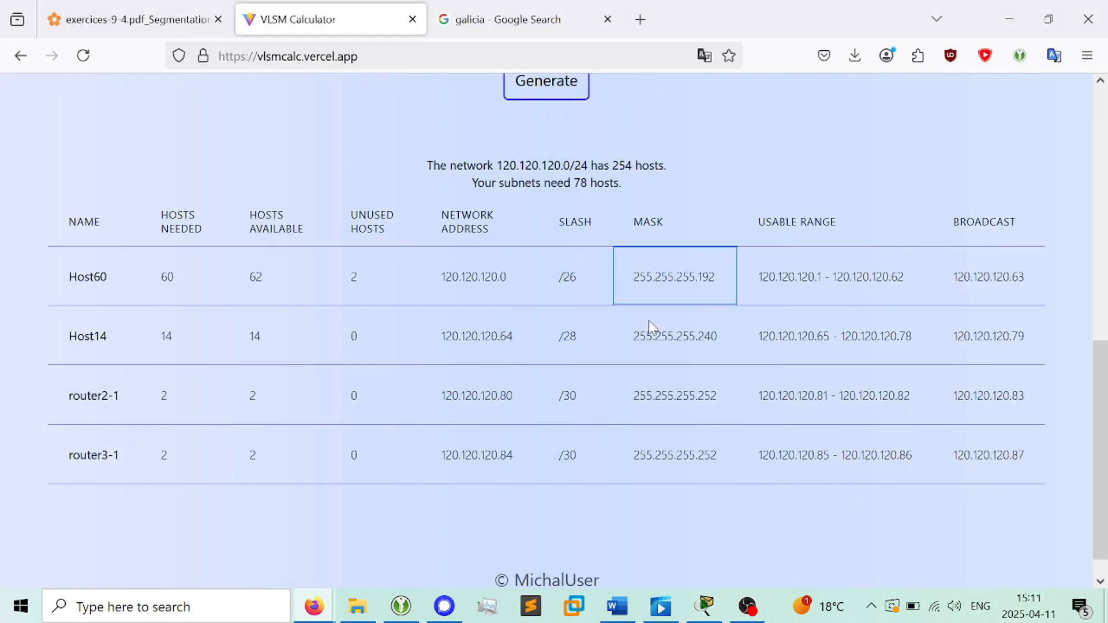
left_click_drag(636, 334, 715, 339)
key("ctrl+c")
left_click(648, 336)
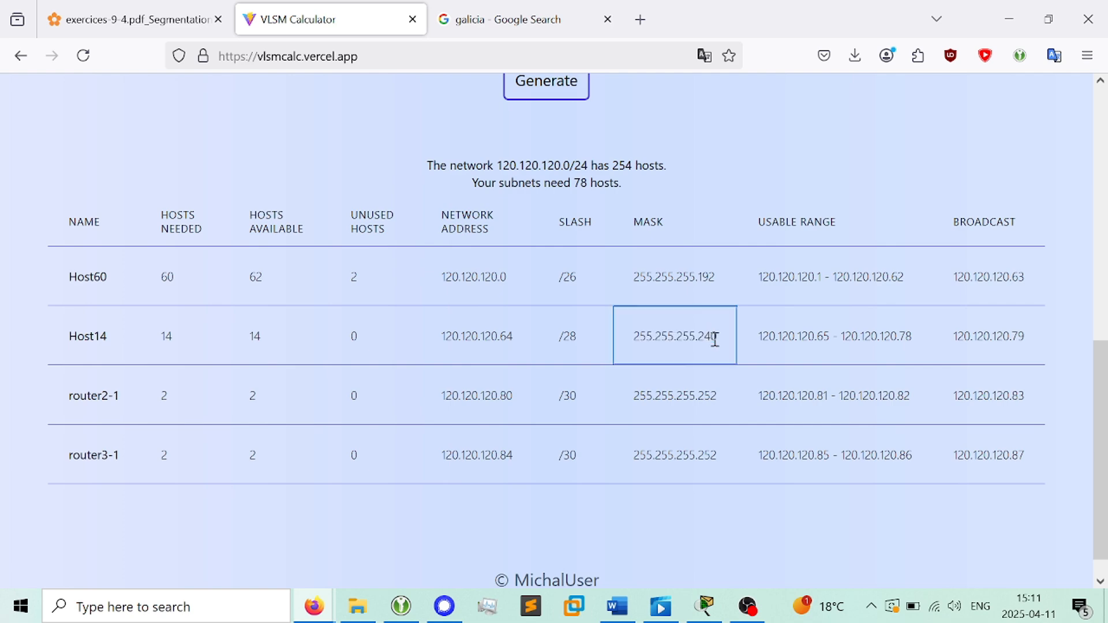
Switch to Cisco Packet Tracer and place a 255.255.255.240 note in the orange circle, directly below the 120.120.120.65 - 120.120.120.78 range note
key("alt+Tab")
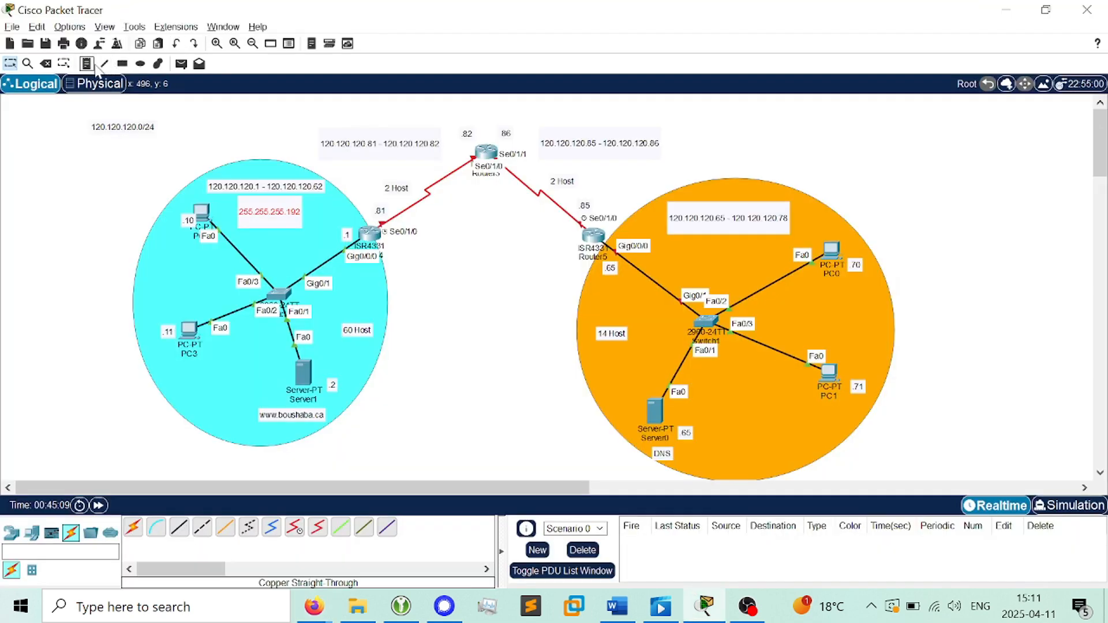
left_click(702, 247)
key("ctrl+v")
key("Escape")
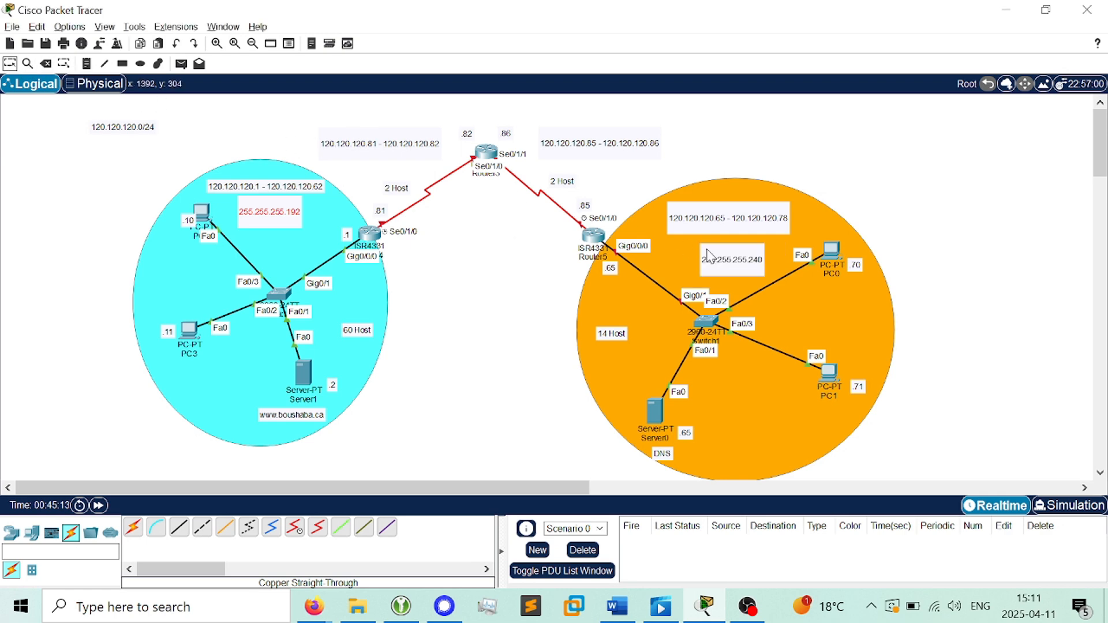
left_click_drag(753, 266, 744, 242)
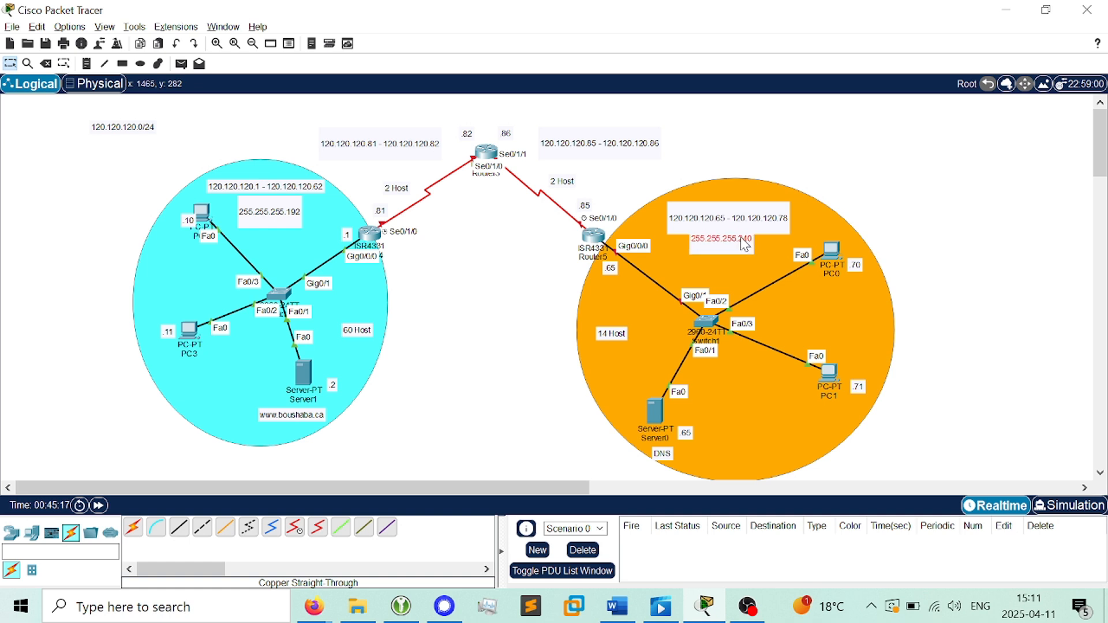
left_click(827, 164)
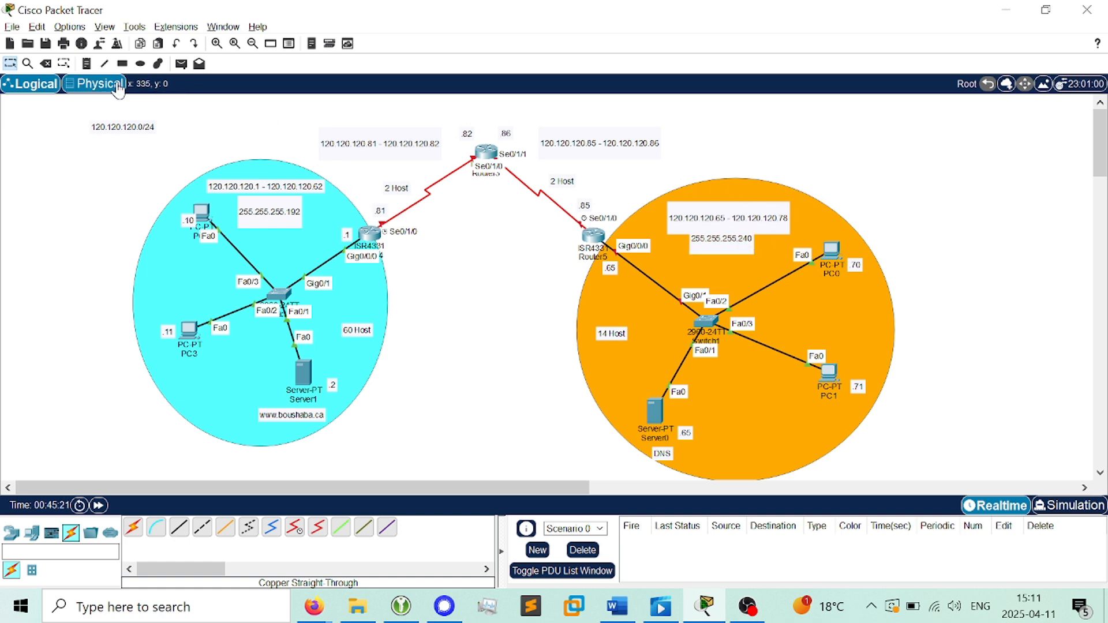
Switch to Firefox and copy the router2-1 subnet mask 255.255.255.252 from the results table
key("alt+Tab")
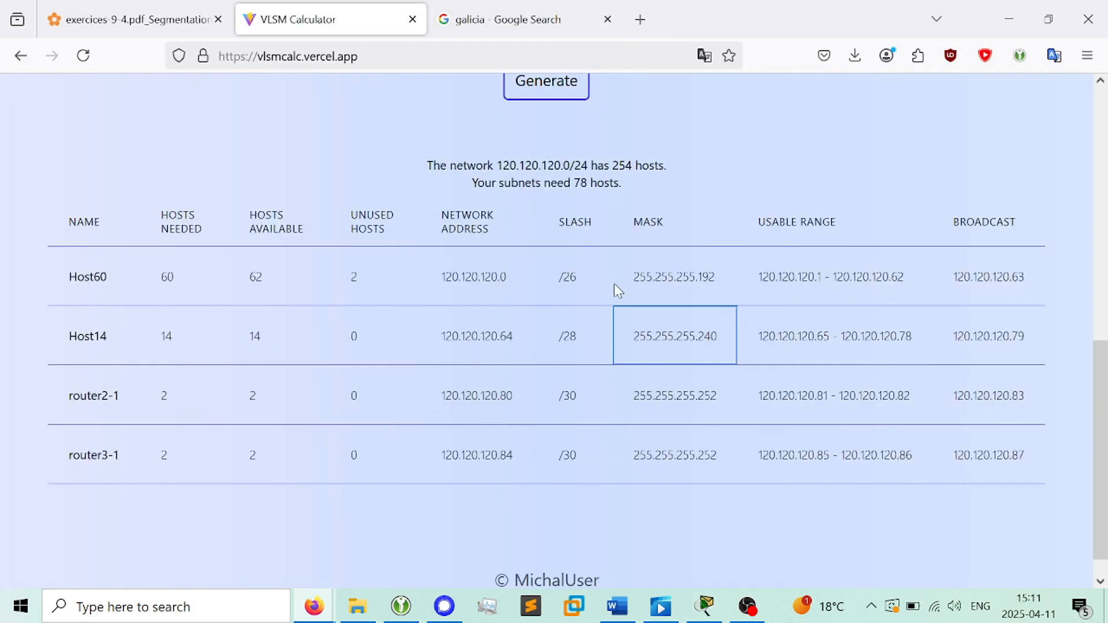
left_click_drag(717, 395, 635, 396)
key("ctrl+c")
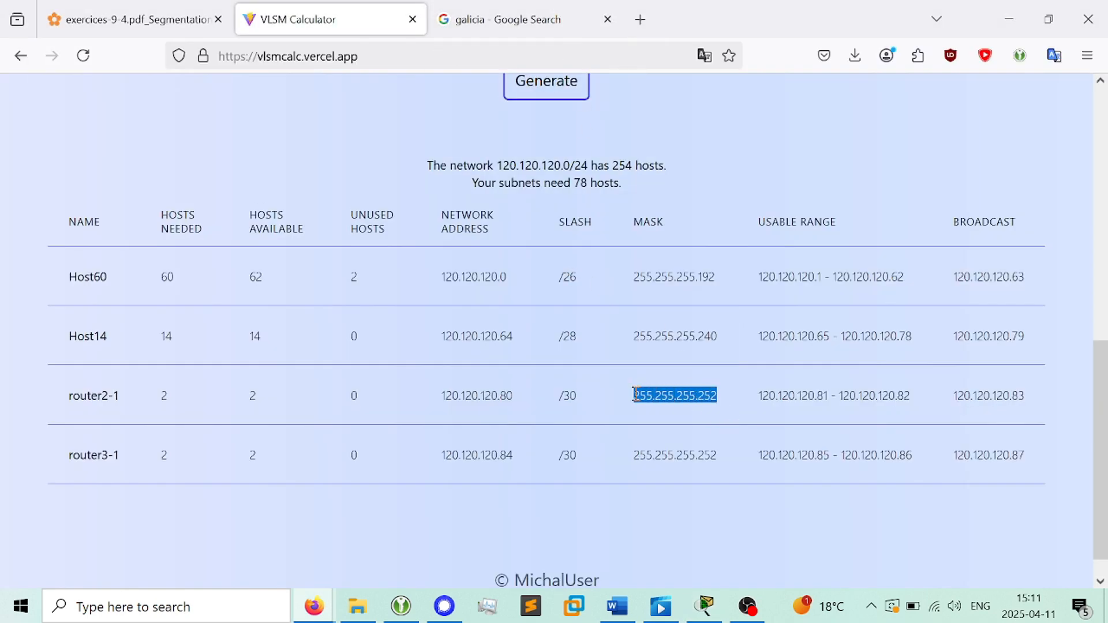
Switch to Cisco Packet Tracer and add two 255.255.255.252 notes, one by Router4's serial link and one between the two circles
key("alt+Tab")
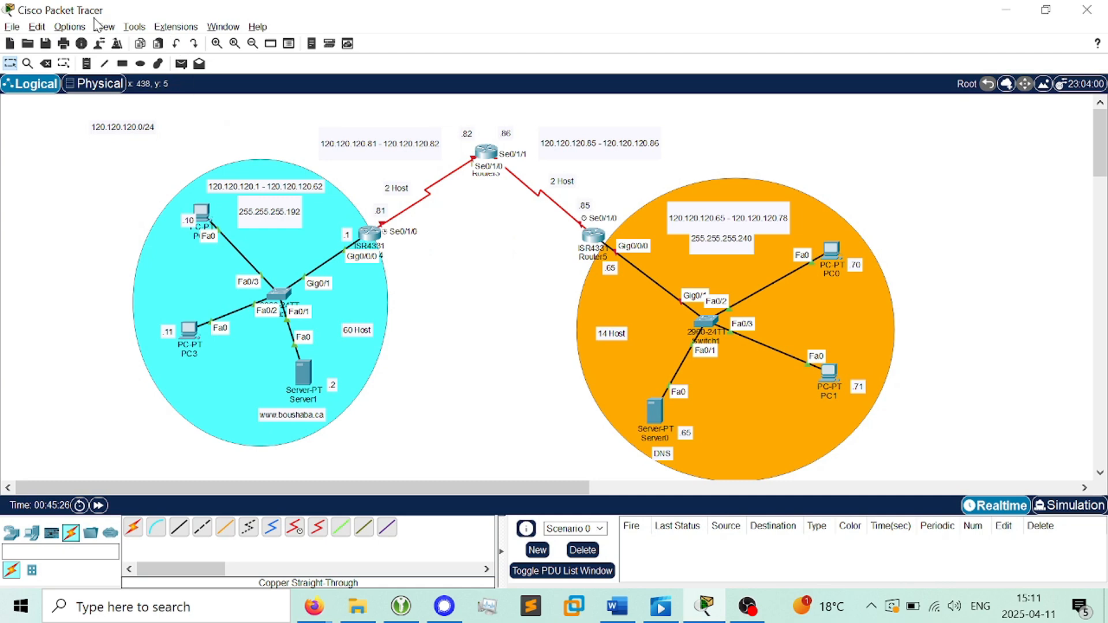
left_click(86, 64)
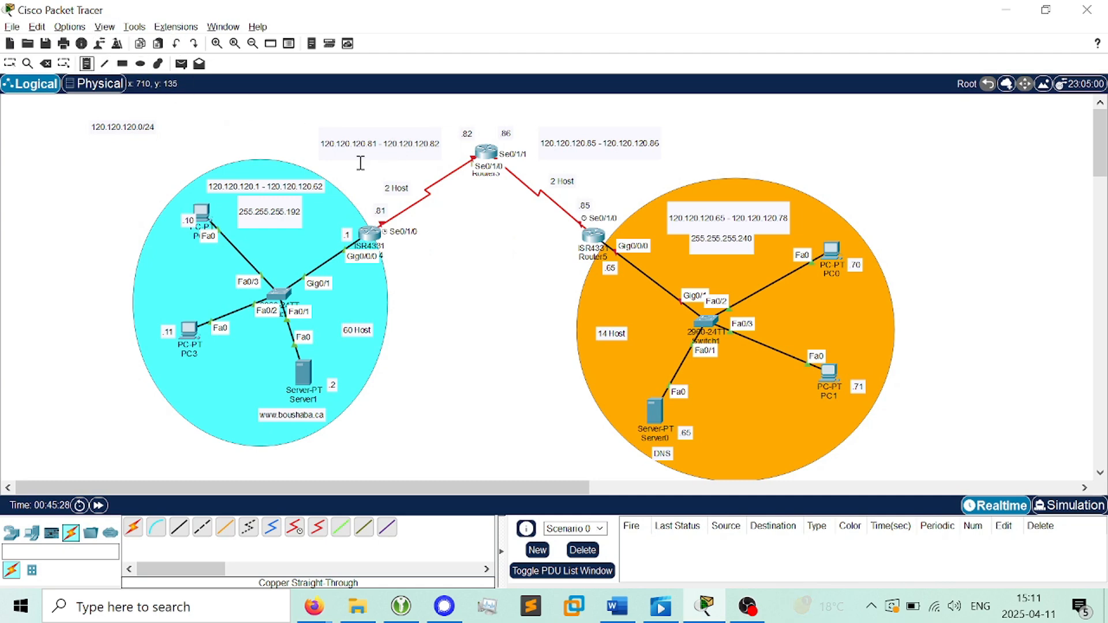
left_click(375, 179)
key("ctrl+v")
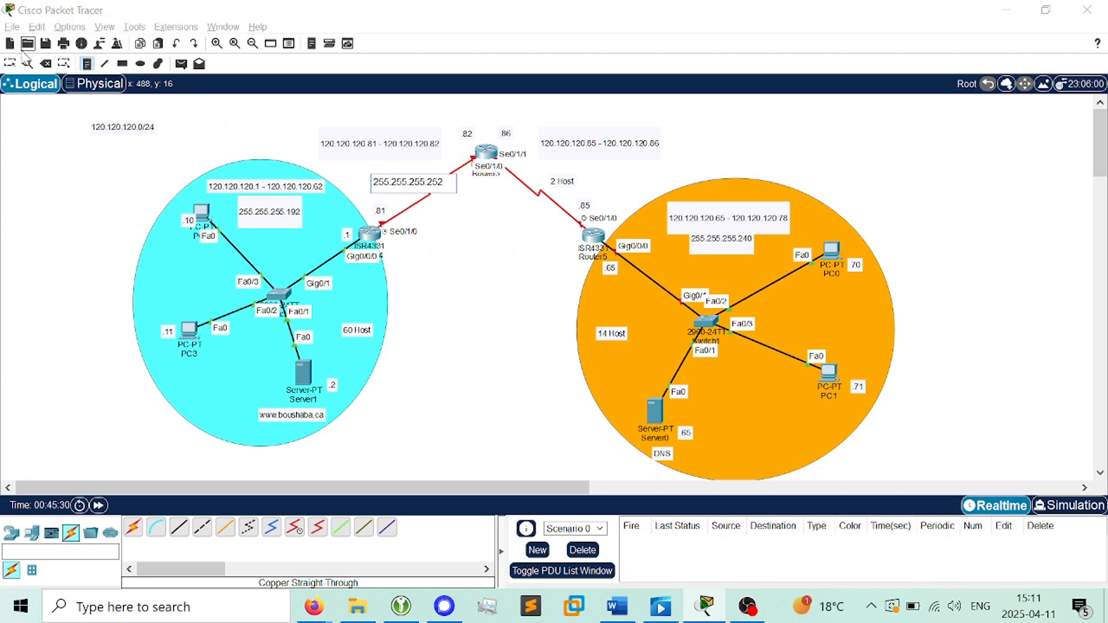
left_click(467, 285)
key("ctrl+v")
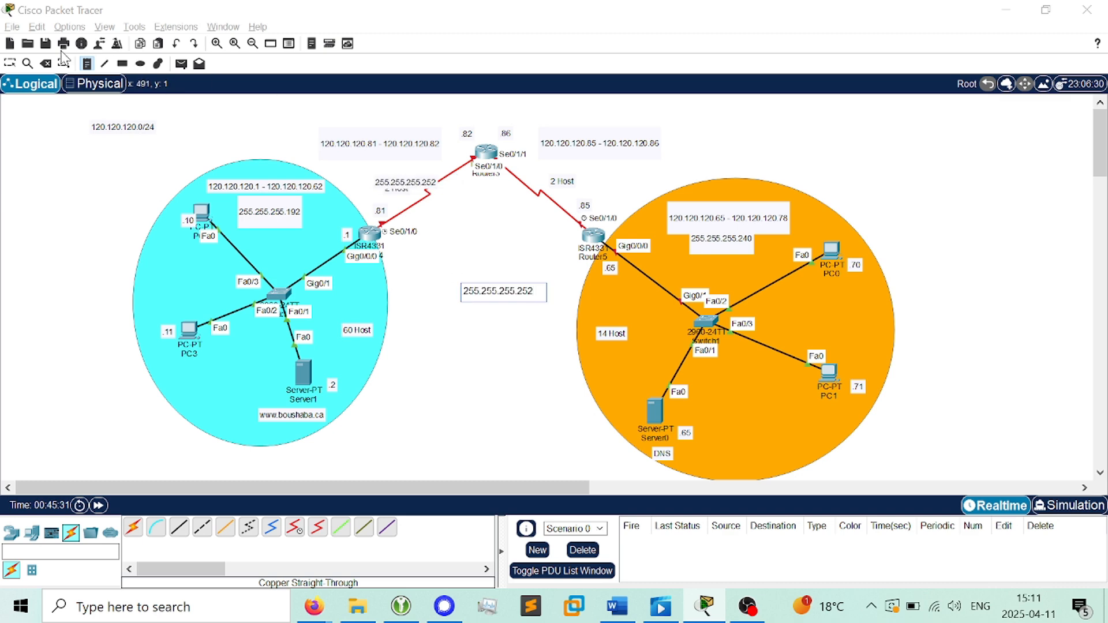
Move the two 255.255.255.252 notes below the 120.120.120.81 - 120.120.120.82 and 120.120.120.85 - 120.120.120.86 range notes
left_click(10, 63)
left_click_drag(391, 185, 367, 162)
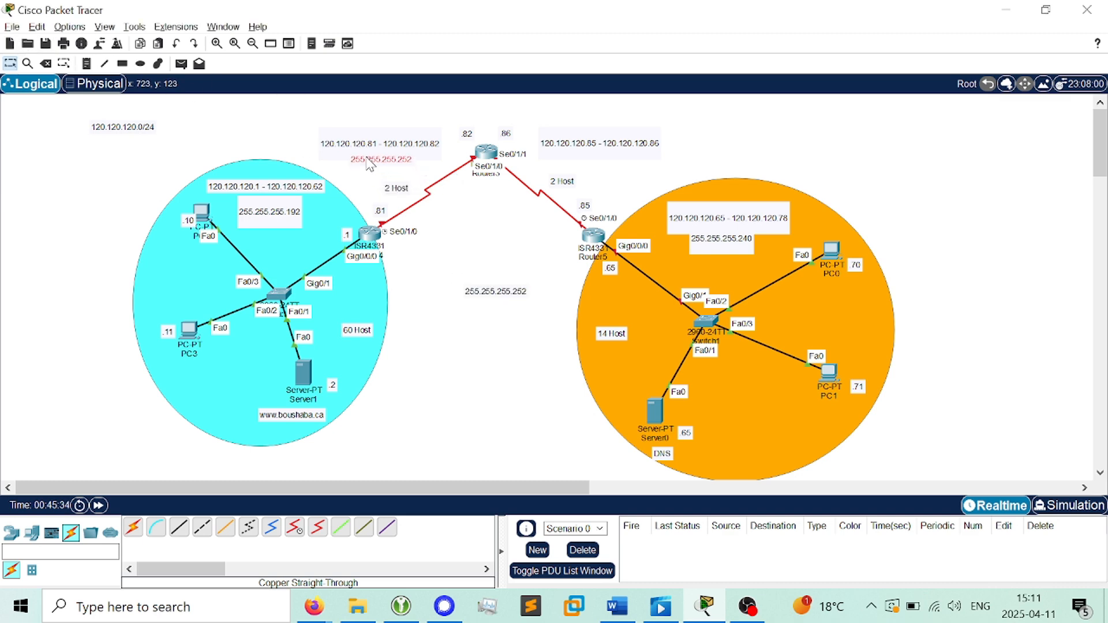
mouse_move(492, 283)
left_mouse_down()
mouse_move(511, 191)
mouse_move(536, 228)
mouse_move(581, 158)
mouse_move(624, 131)
mouse_move(611, 151)
left_mouse_up()
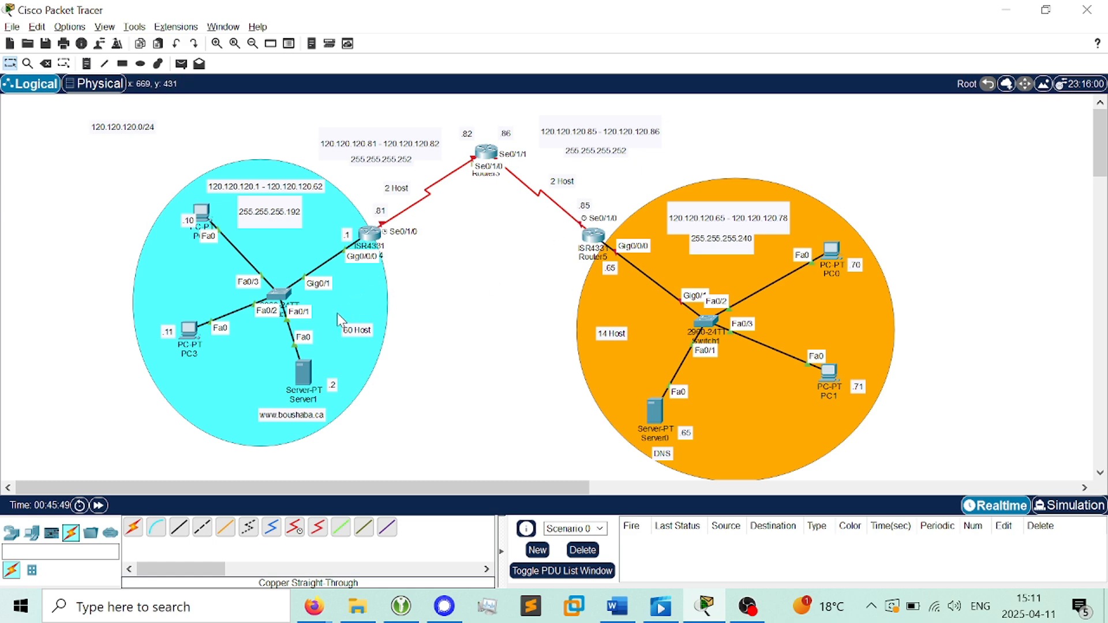
Open Server1's IP Configuration and clear the mistyped IPv4 address
left_click(303, 372)
left_click(465, 42)
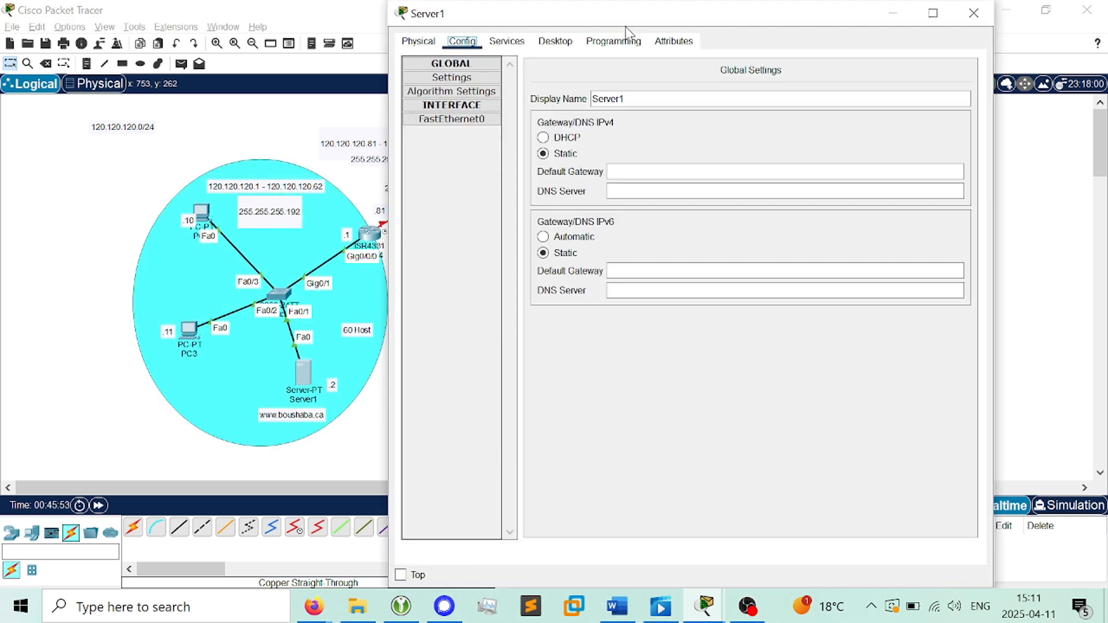
left_click_drag(754, 16, 792, 38)
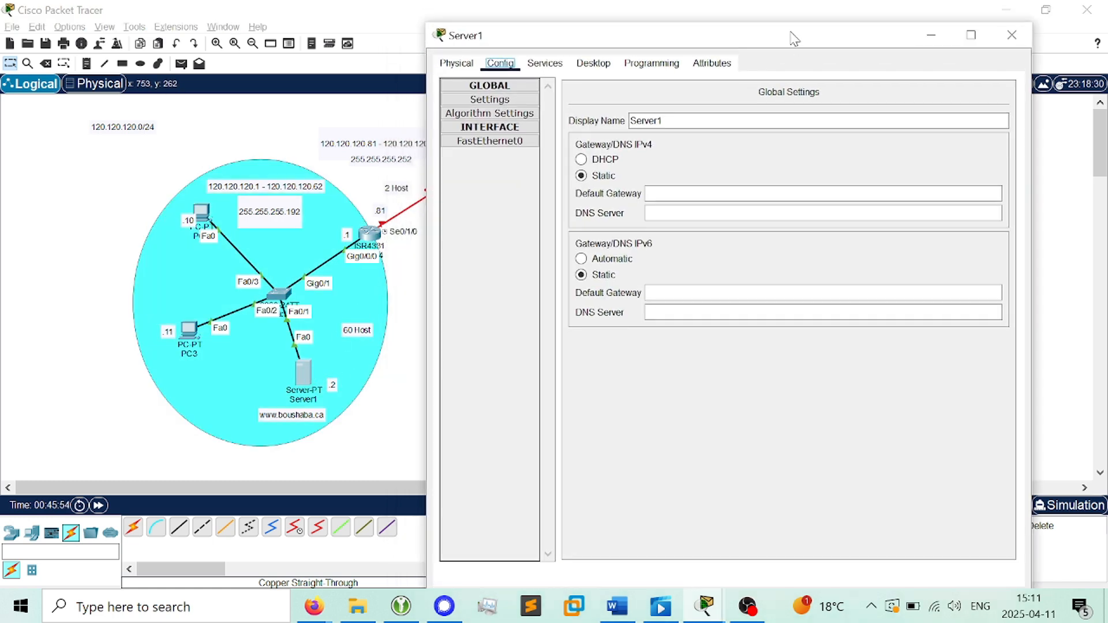
left_click(592, 64)
left_click(506, 104)
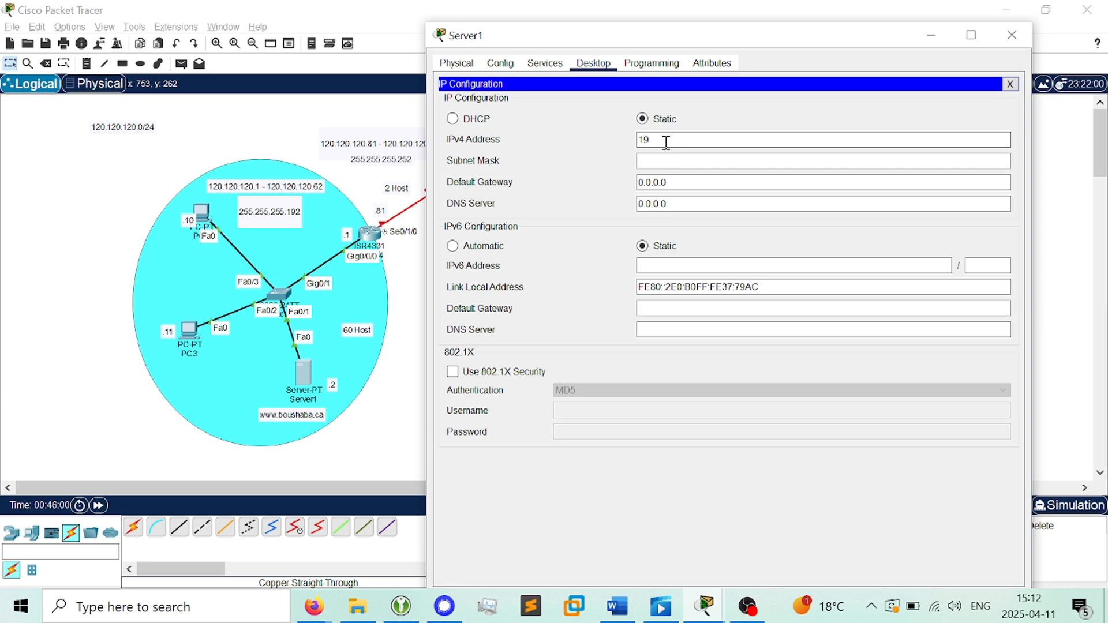
key("BackSpace")
Switch to the galicia search in Firefox and look through its map and image results
key("alt+Tab")
key("alt+Tab")
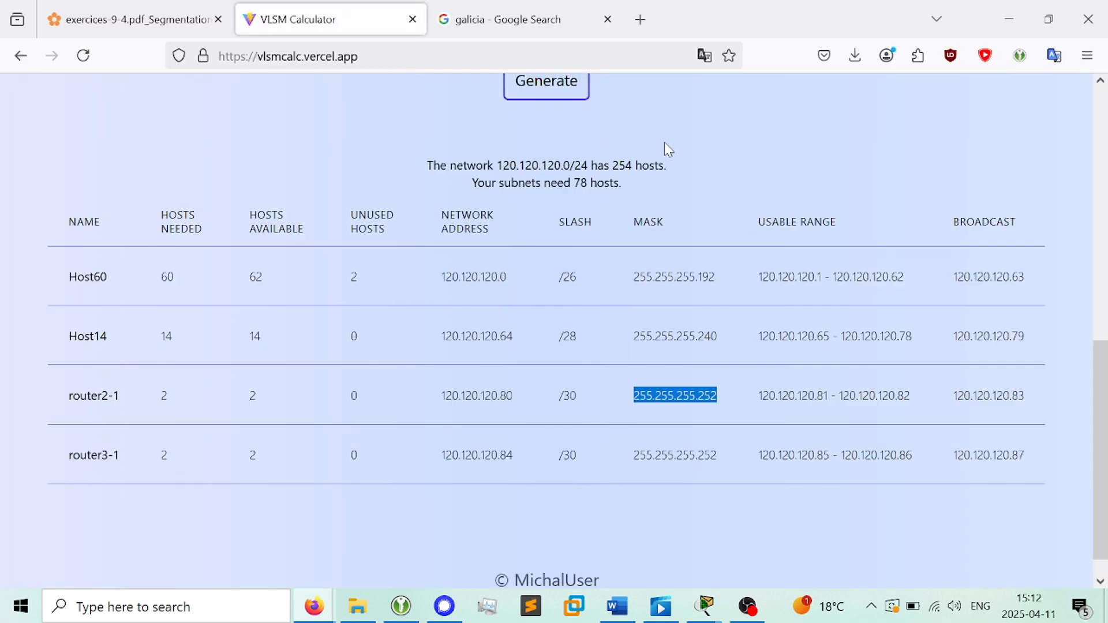
key("ctrl+Tab")
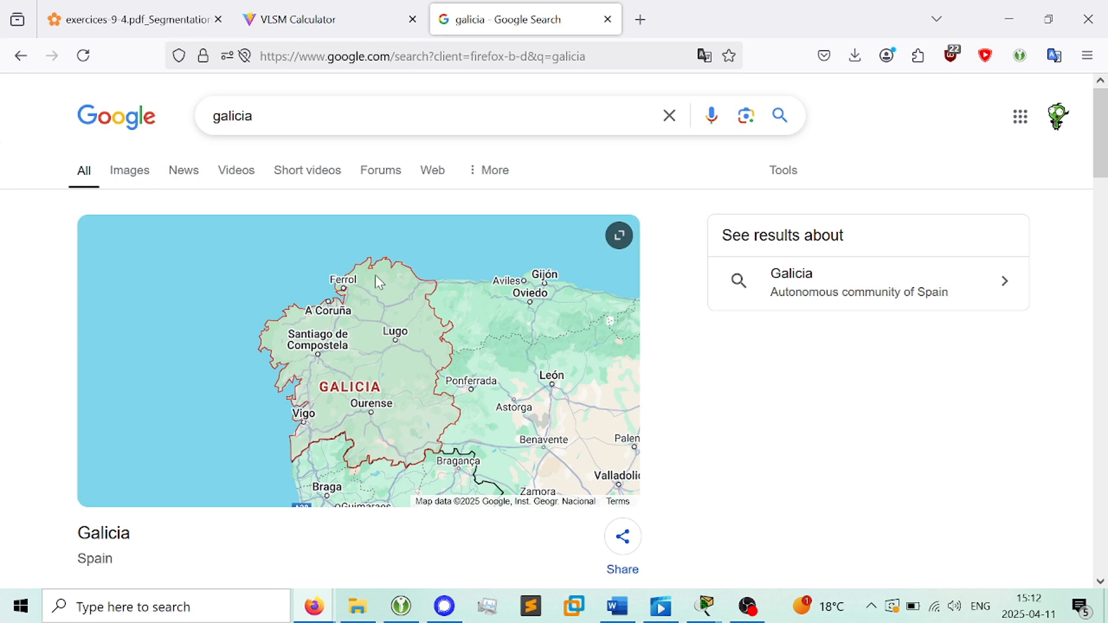
scroll(378, 277, "down", 3)
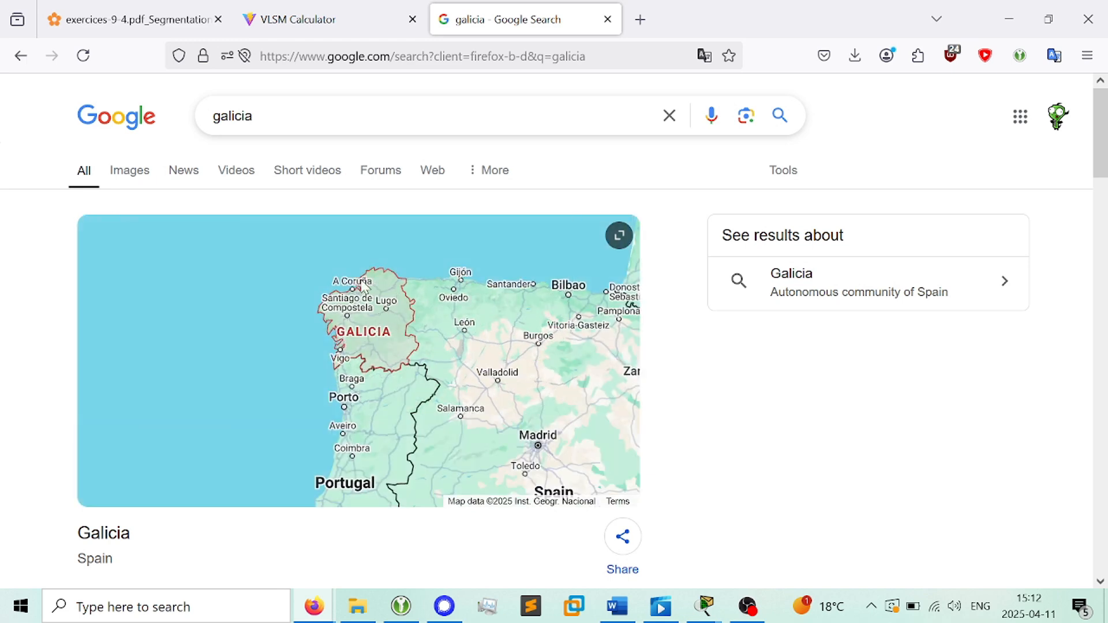
left_click(132, 177)
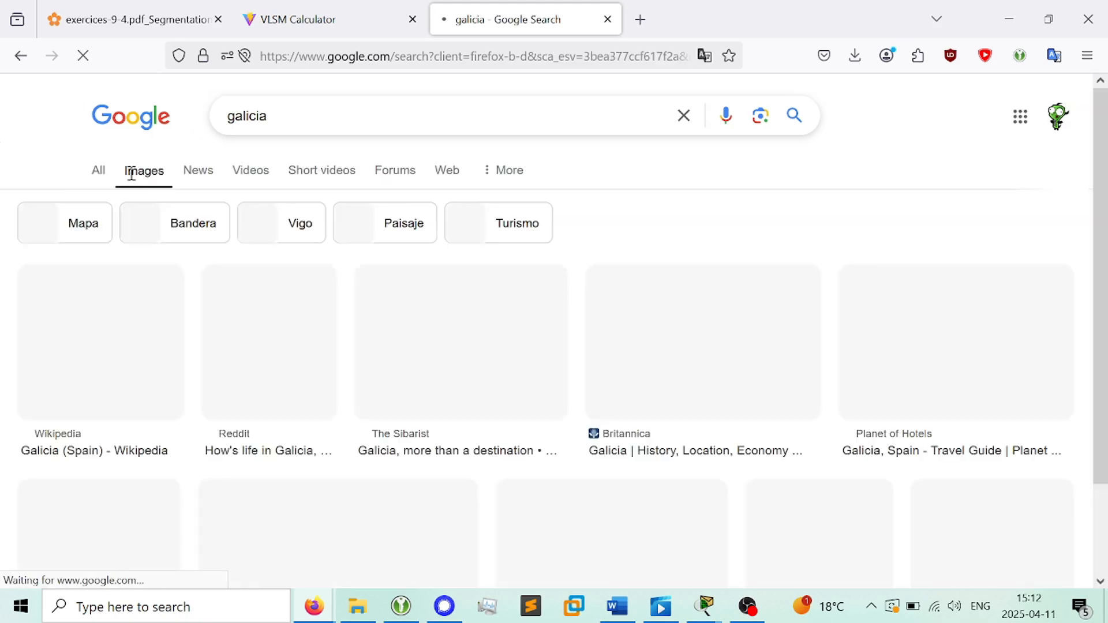
scroll(476, 341, "down", 2)
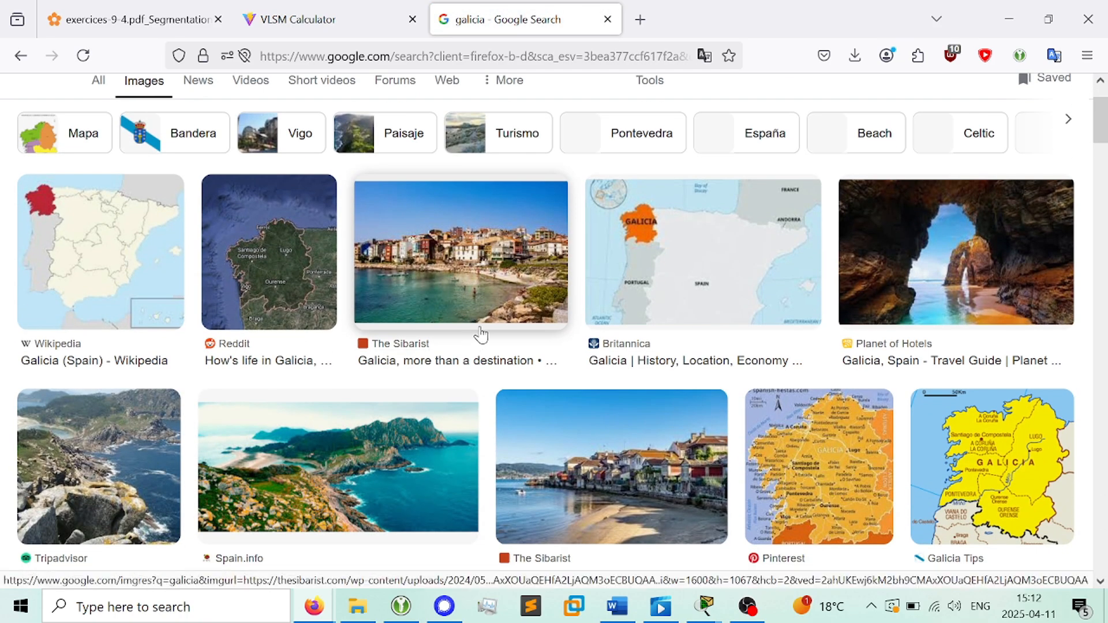
scroll(480, 332, "down", 4)
scroll(482, 329, "down", 4)
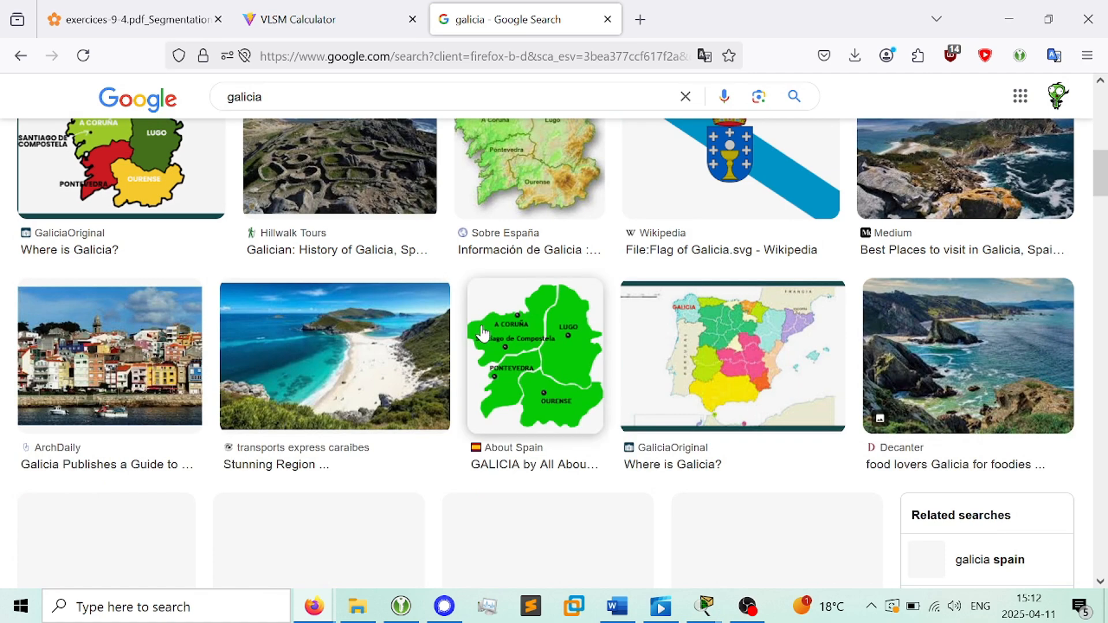
scroll(484, 334, "down", 2)
scroll(440, 354, "up", 10)
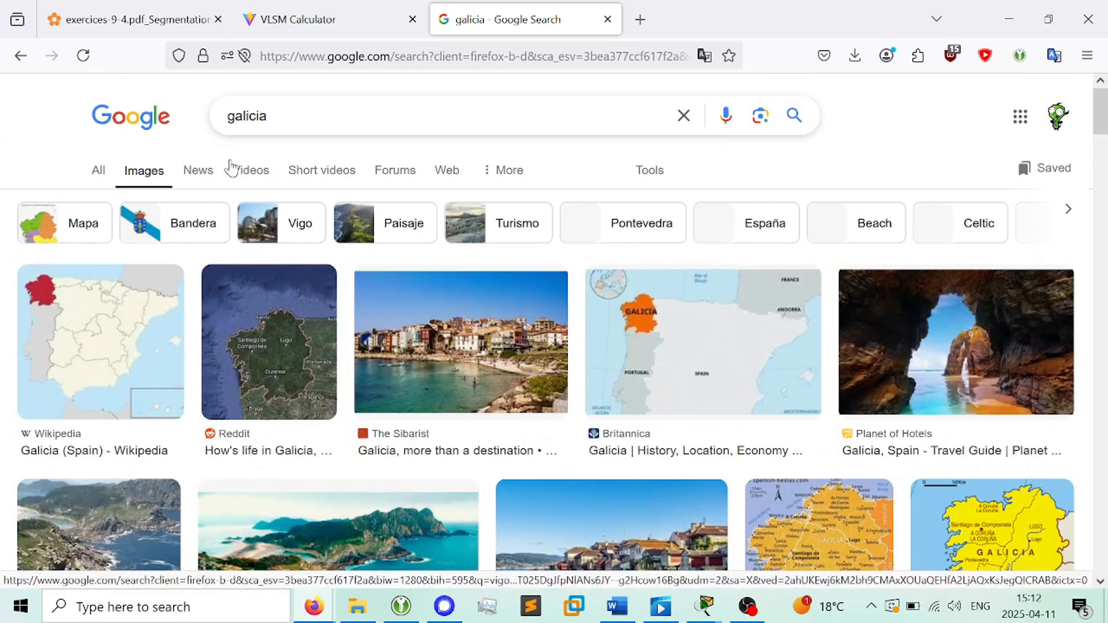
Return to the general web results for galicia and look through the listed pages
left_click(95, 169)
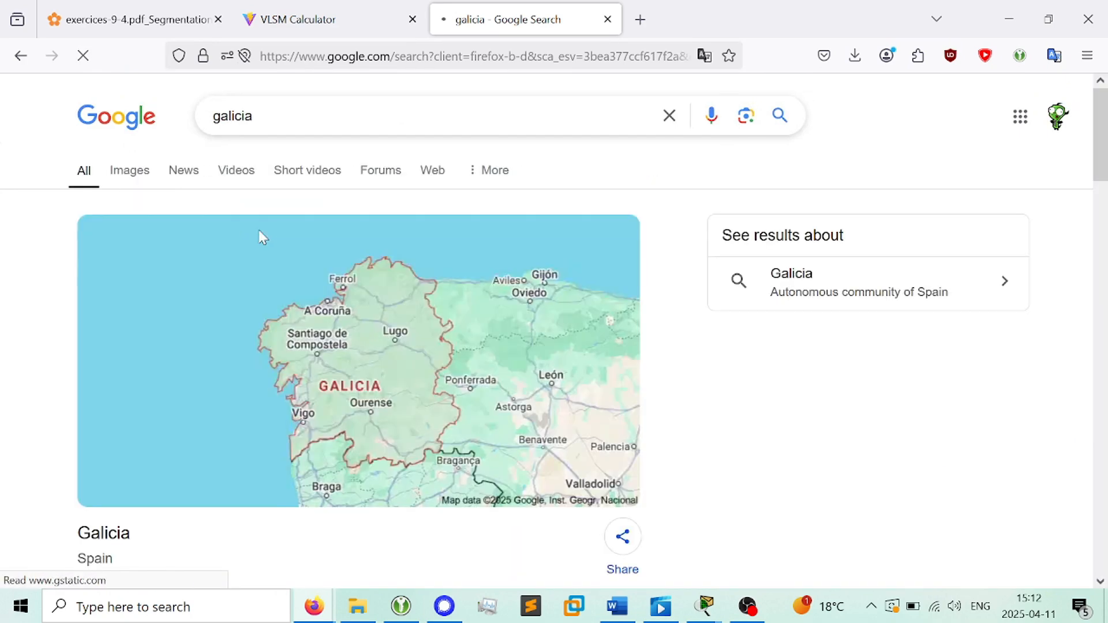
scroll(277, 238, "down", 5)
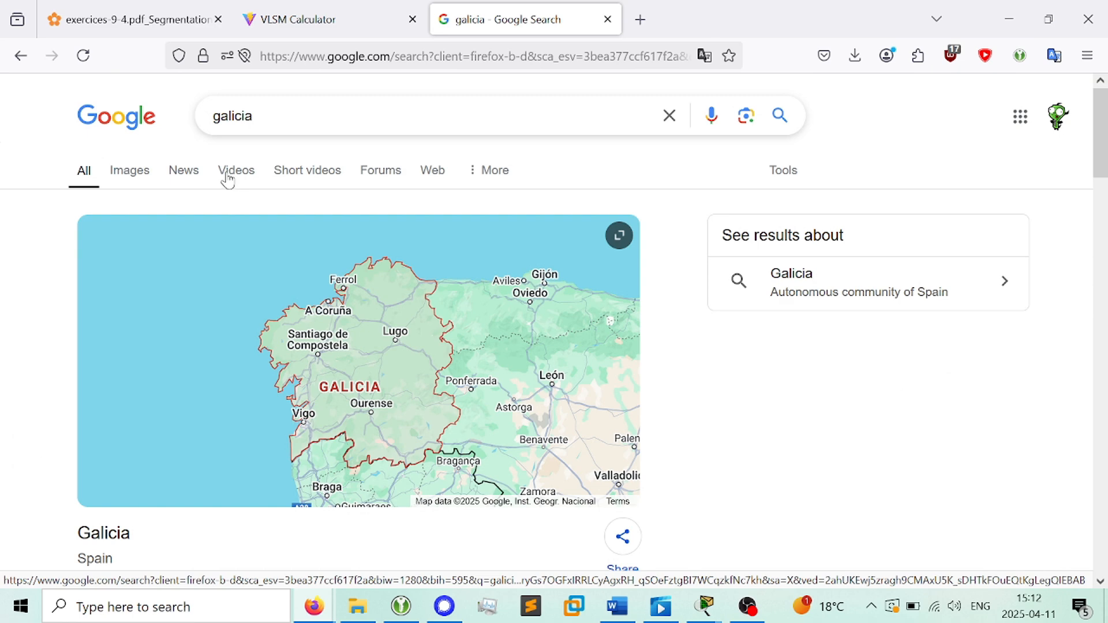
scroll(224, 185, "down", 2)
scroll(223, 180, "down", 1)
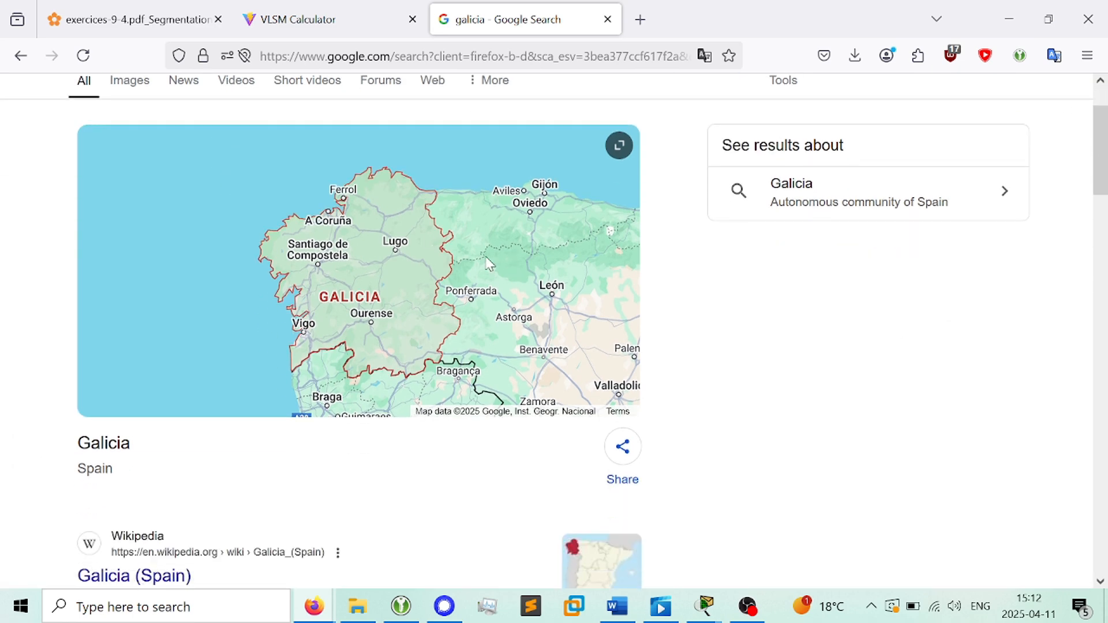
scroll(472, 239, "down", 1)
scroll(759, 324, "down", 10)
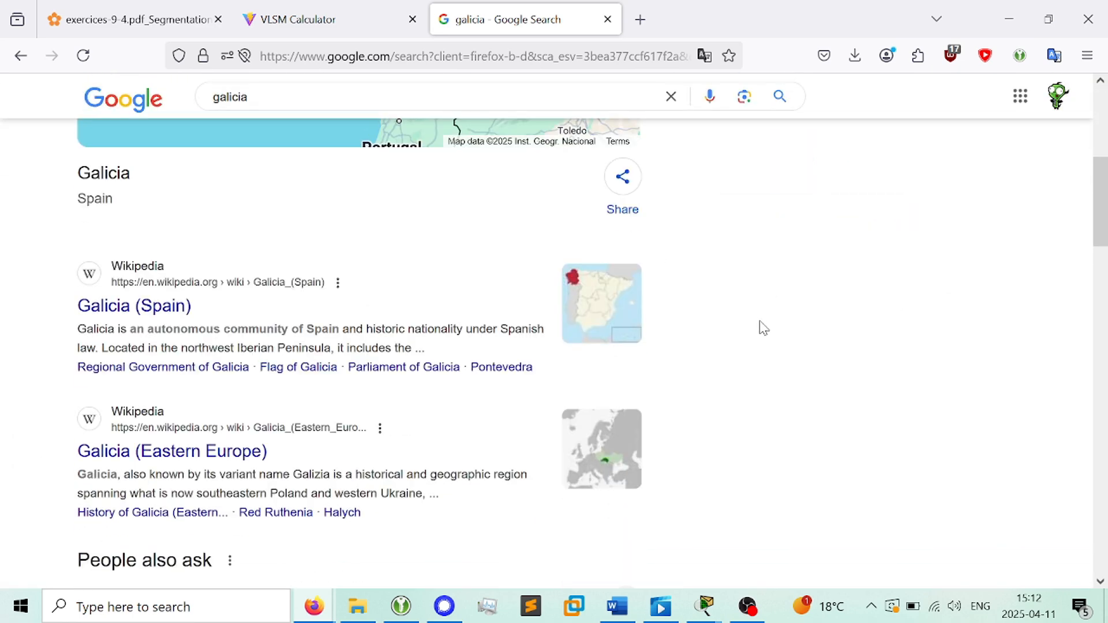
Look through the remaining galicia web results and close the search page
scroll(765, 334, "down", 10)
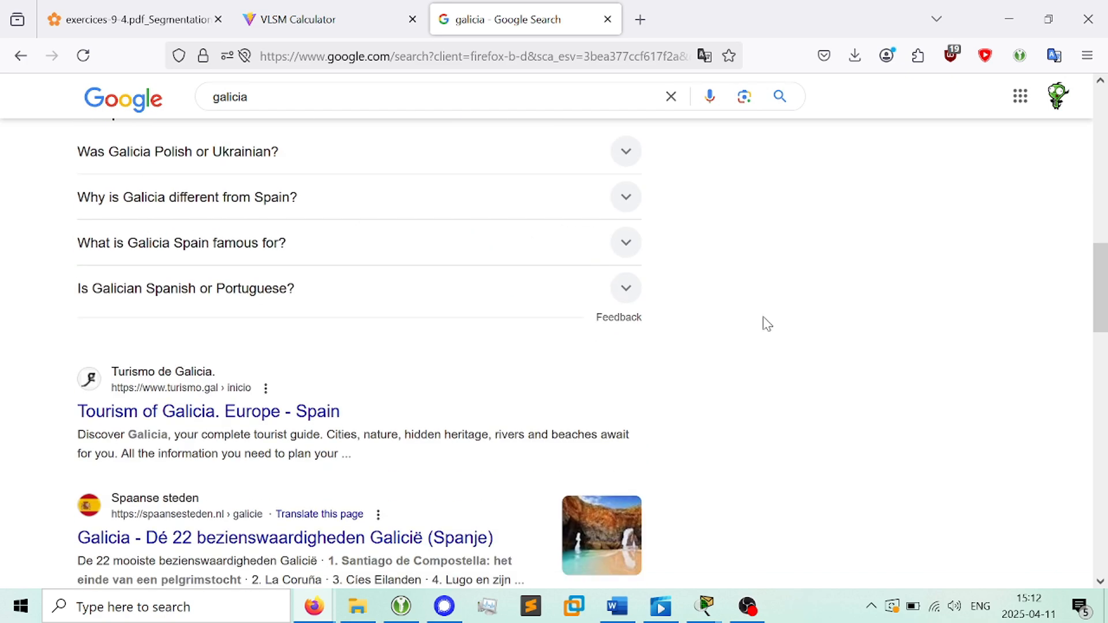
scroll(768, 324, "down", 8)
scroll(768, 327, "up", 20)
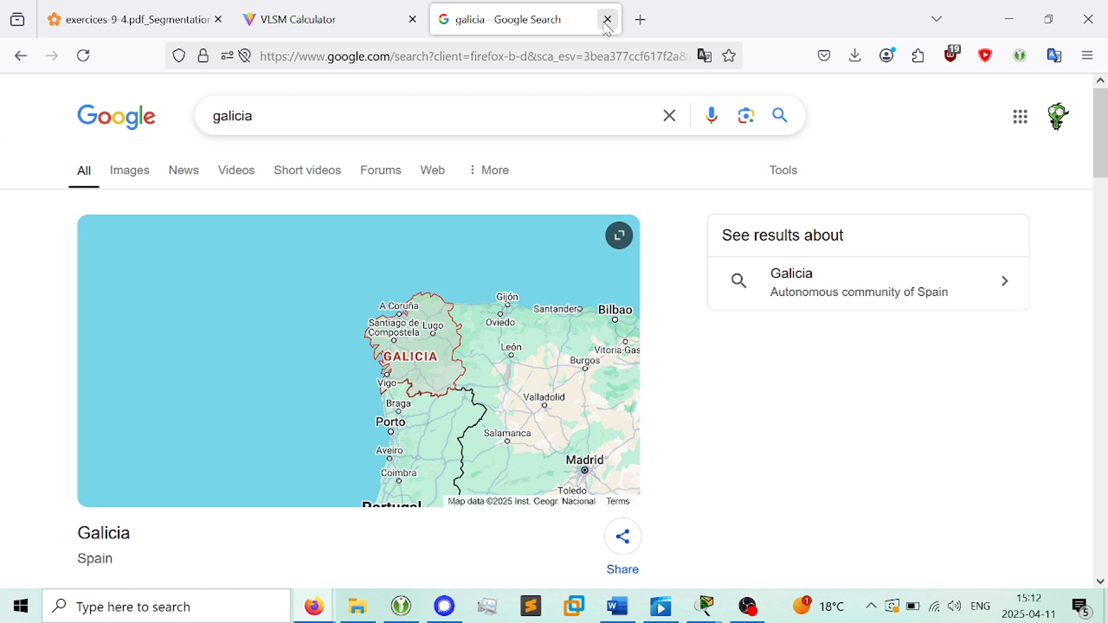
left_click(609, 20)
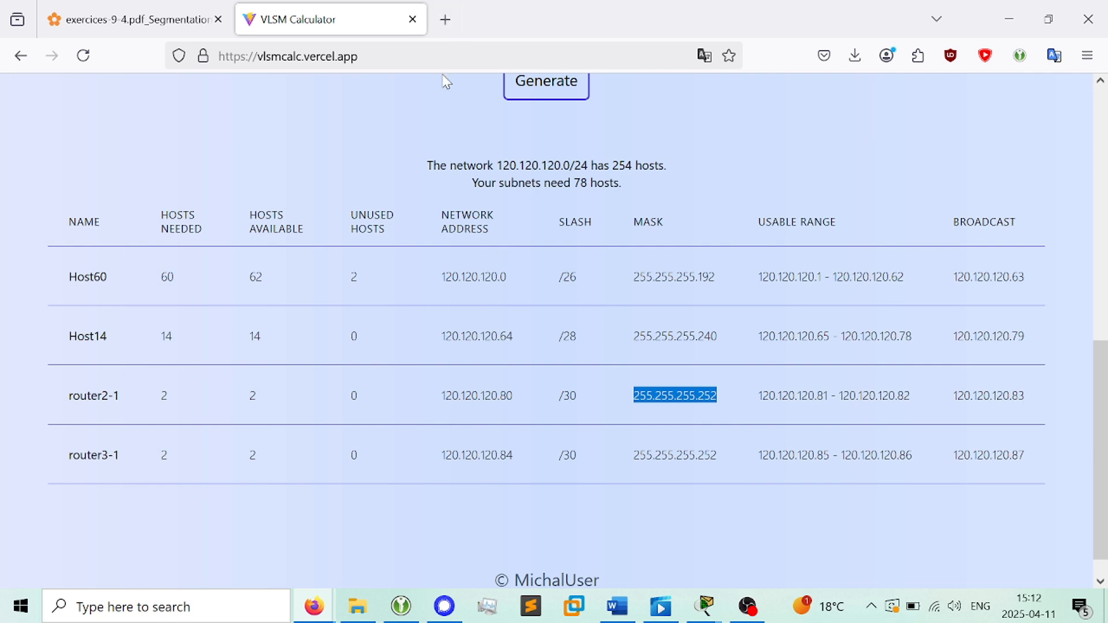
Switch from the VLSM calculator back to Server1's IP Configuration in Cisco Packet Tracer
key("Tab")
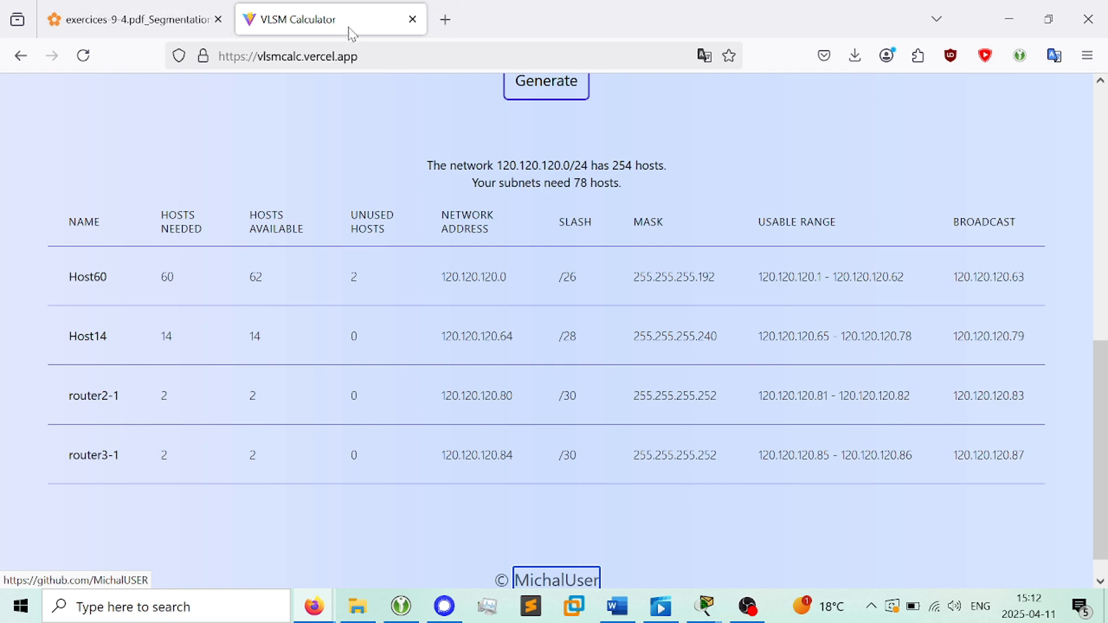
left_click(463, 264)
key("alt+Tab")
key("alt+Tab")
key("Tab")
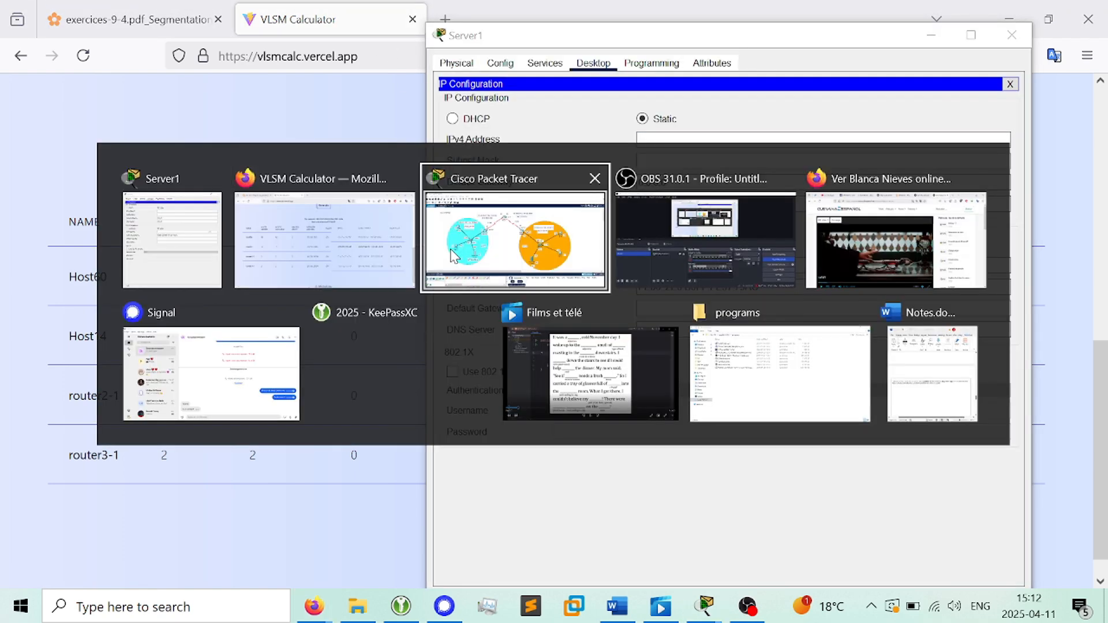
key("alt+Tab")
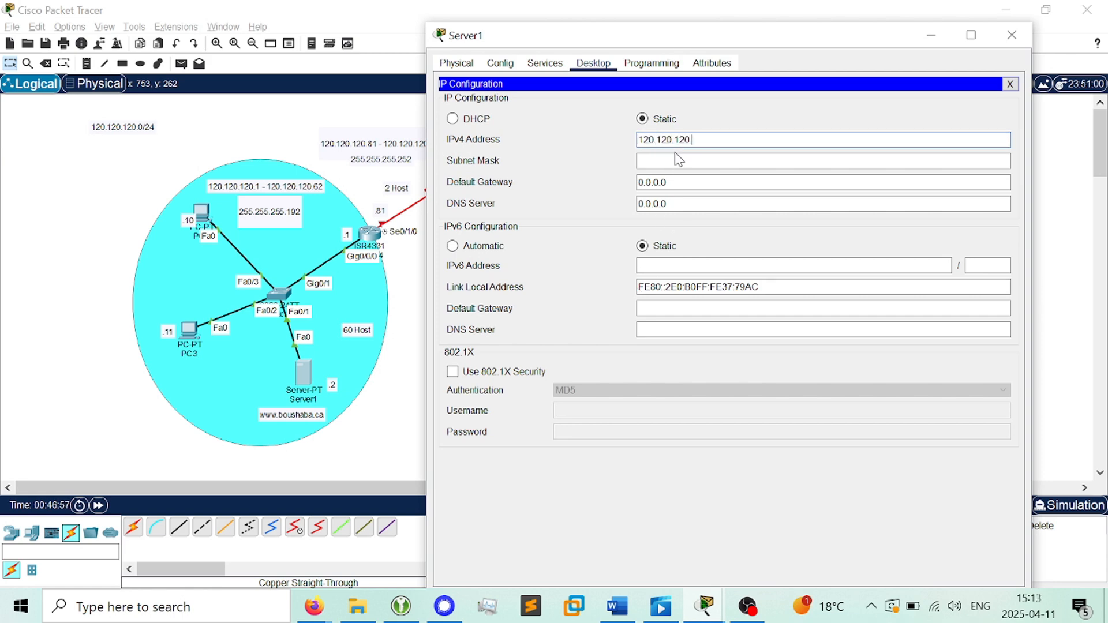
Configure Server1 with IPv4 address 120.120.120.2, subnet mask 255.255.255.192 and default gateway 120.120.120.1, and close its window
left_click(677, 157)
type("255.255.255.192")
key("Tab")
type("2")
key("BackSpace")
type("120.120")
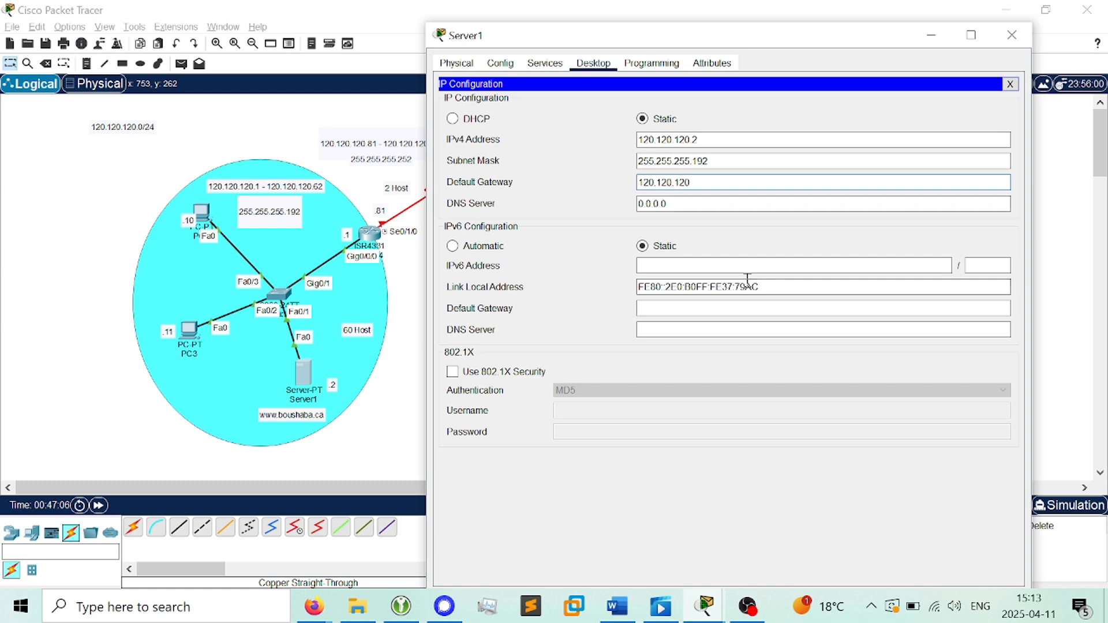
type(".1")
left_click(720, 205)
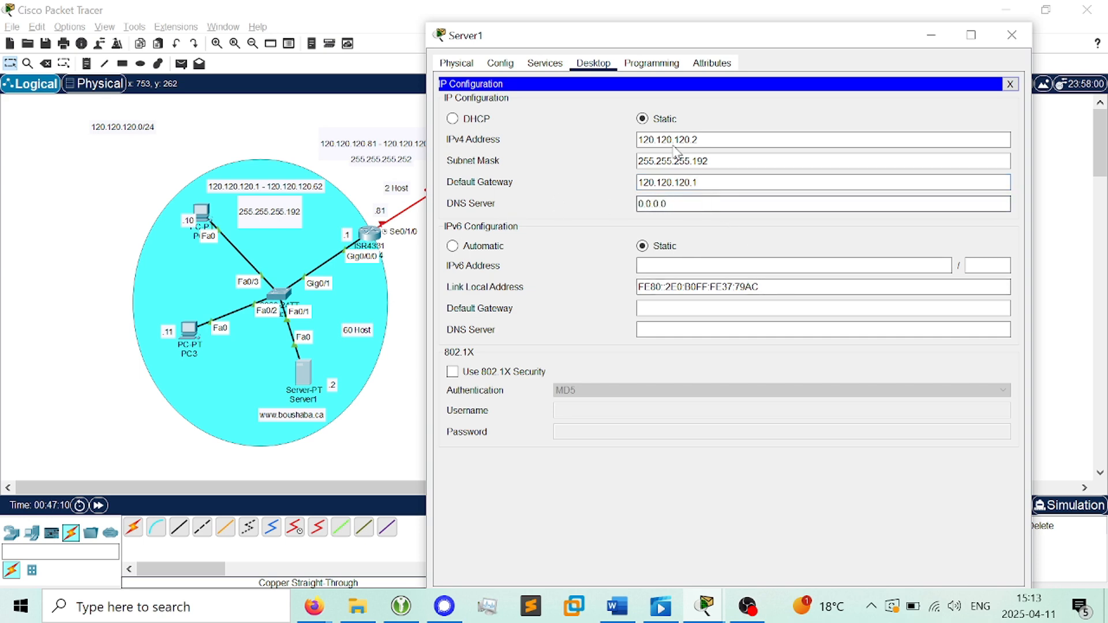
left_click_drag(676, 206, 623, 209)
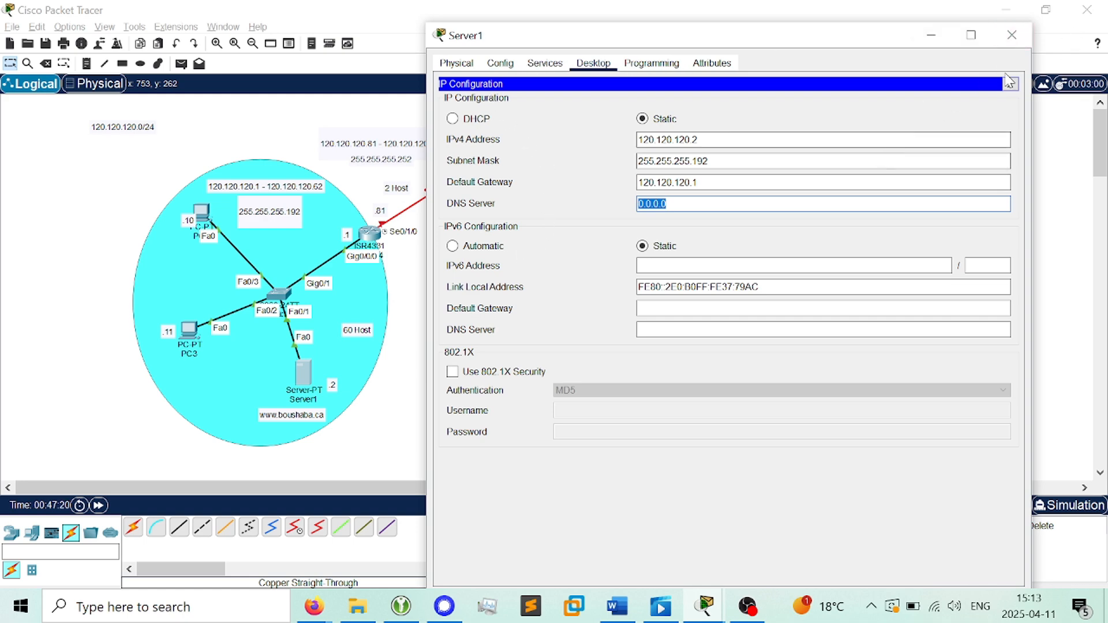
left_click(1012, 35)
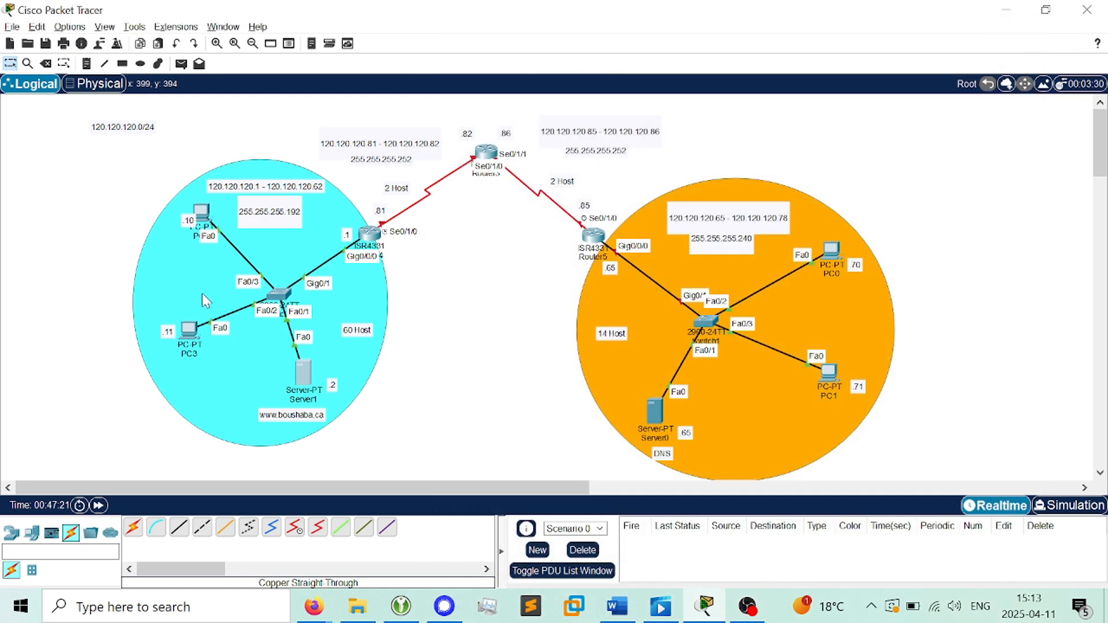
Open PC3's IP Configuration and set its IPv4 address to 120.120.120.11
left_click(188, 330)
left_click(507, 41)
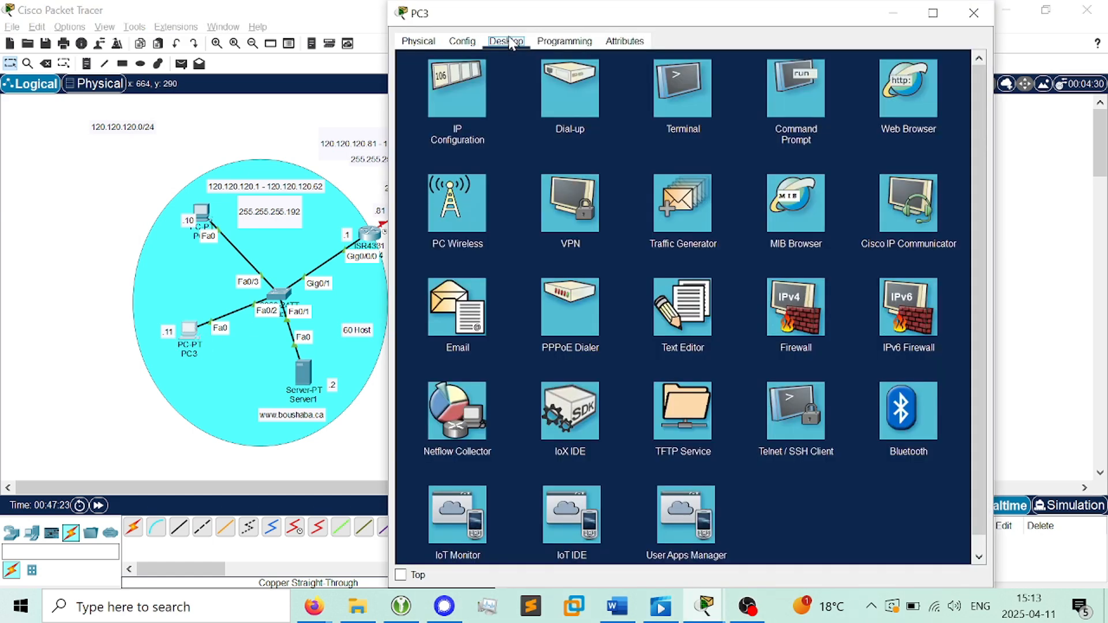
left_click(454, 97)
left_click(659, 134)
type("120.")
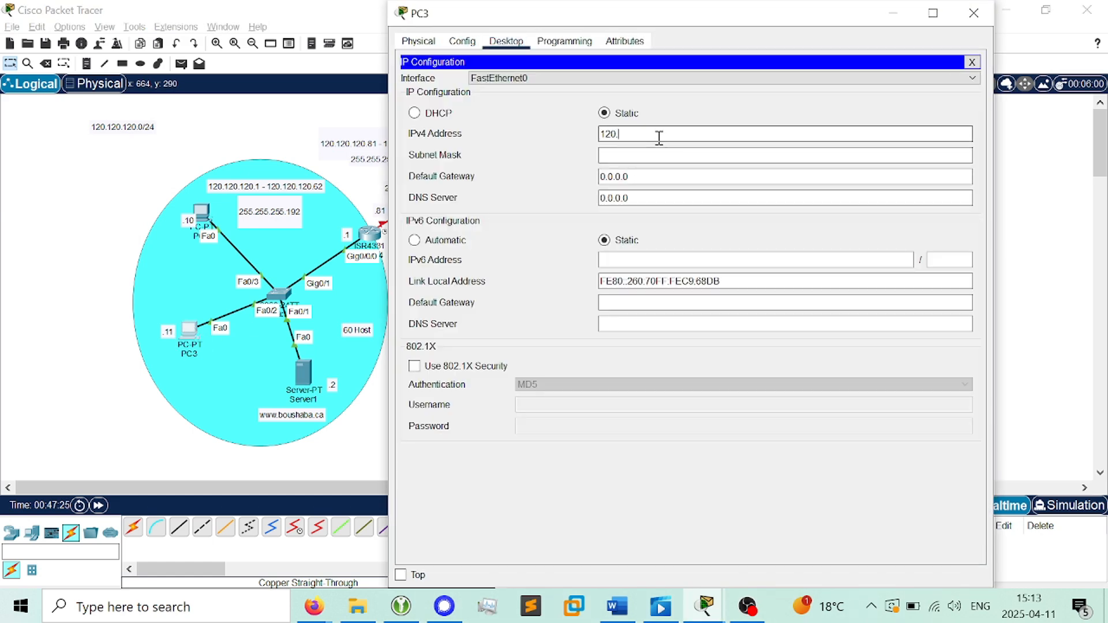
type("120.120.11")
Set PC3's subnet mask to 255.255.255.192 and default gateway to 120.120.120.1, and close its window
key("Tab")
type("2")
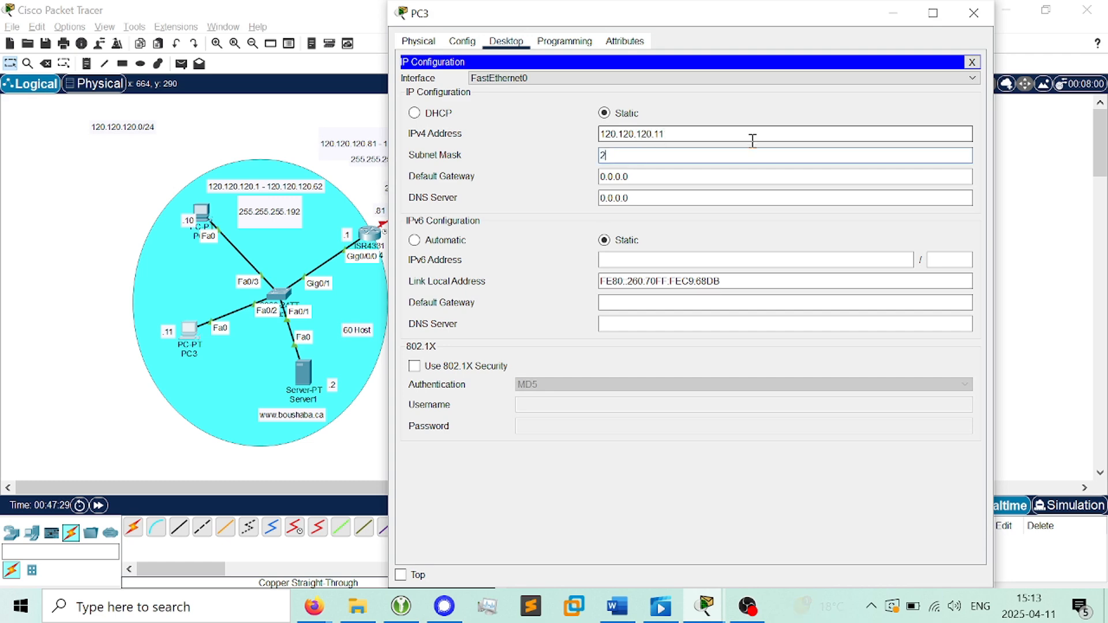
type("55.255.255")
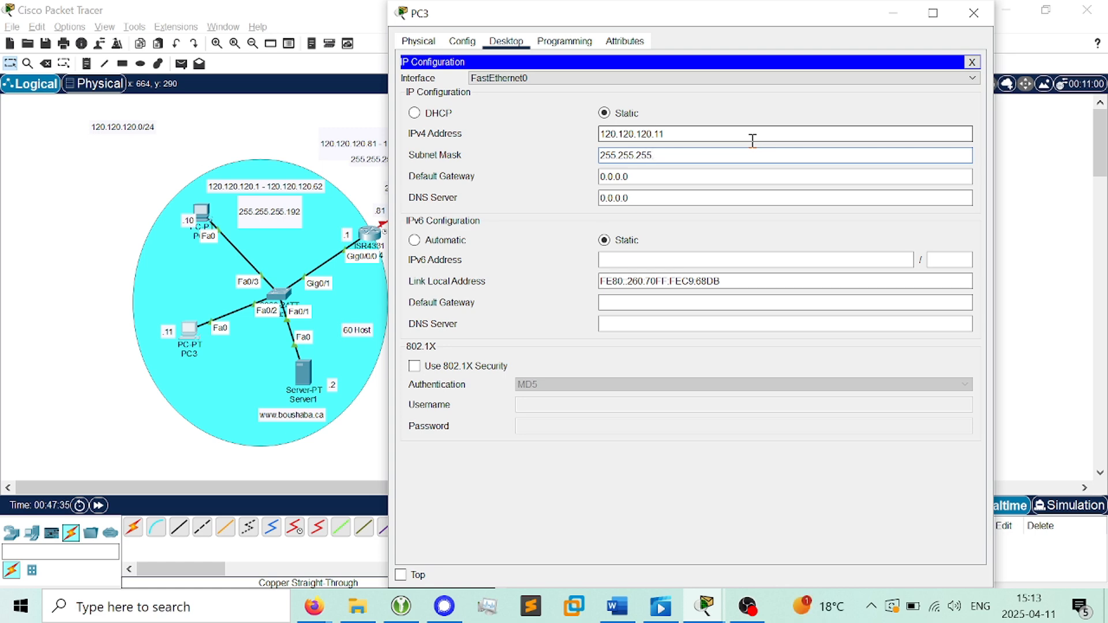
key("Tab")
type("2")
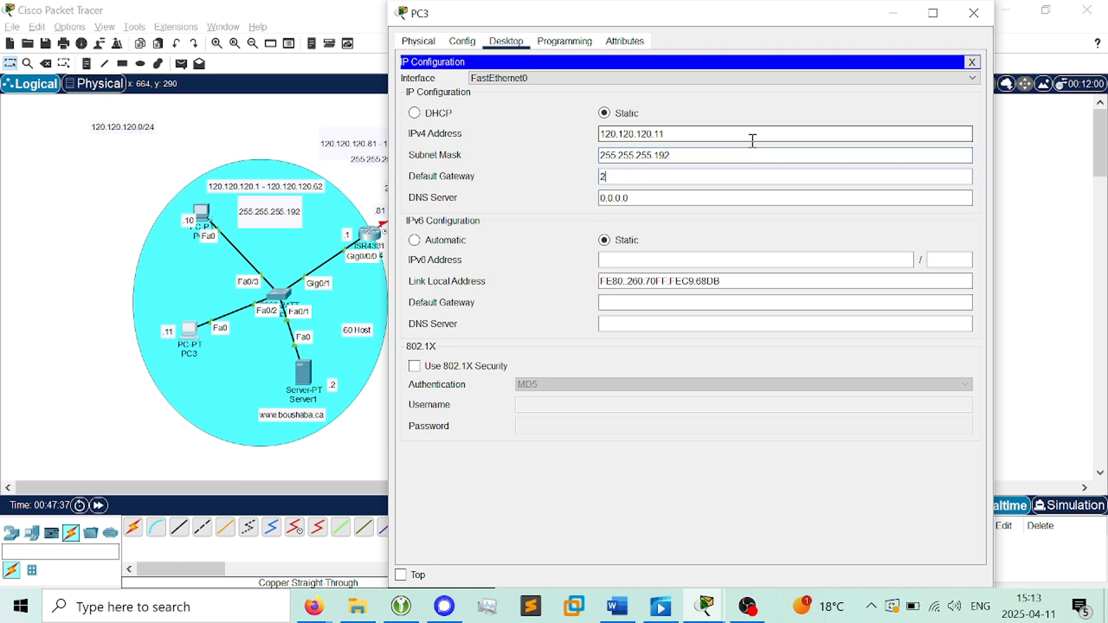
type("55.255.255")
key("ctrl+a")
type("1")
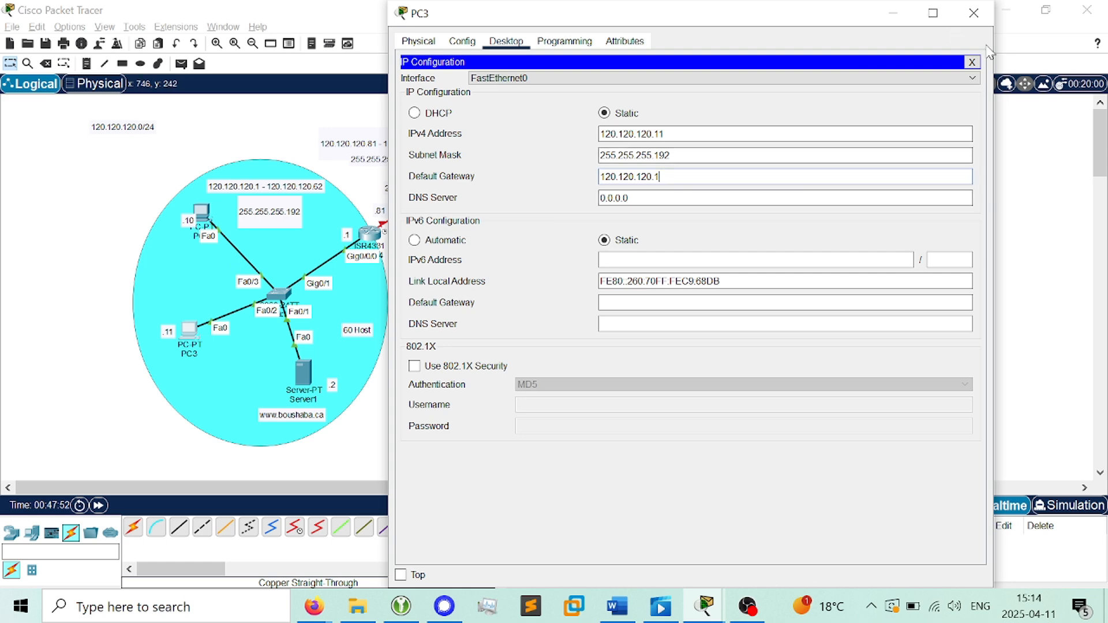
left_click(974, 13)
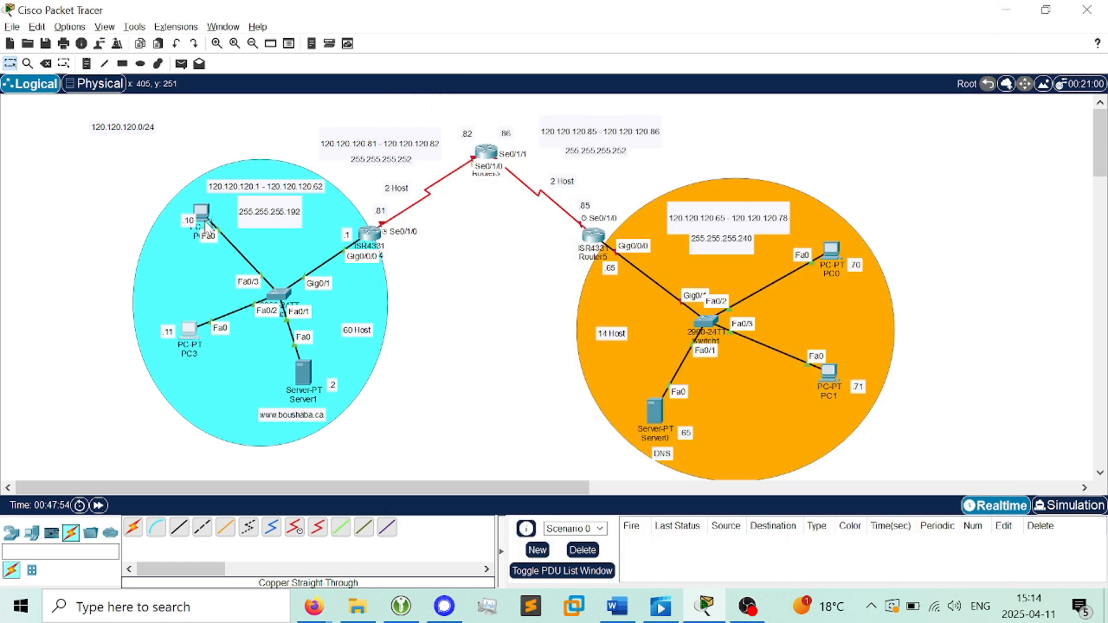
Open PC2's IP Configuration and set its IPv4 address to 120.120.120.10
left_click(202, 215)
left_click(462, 41)
left_click(506, 41)
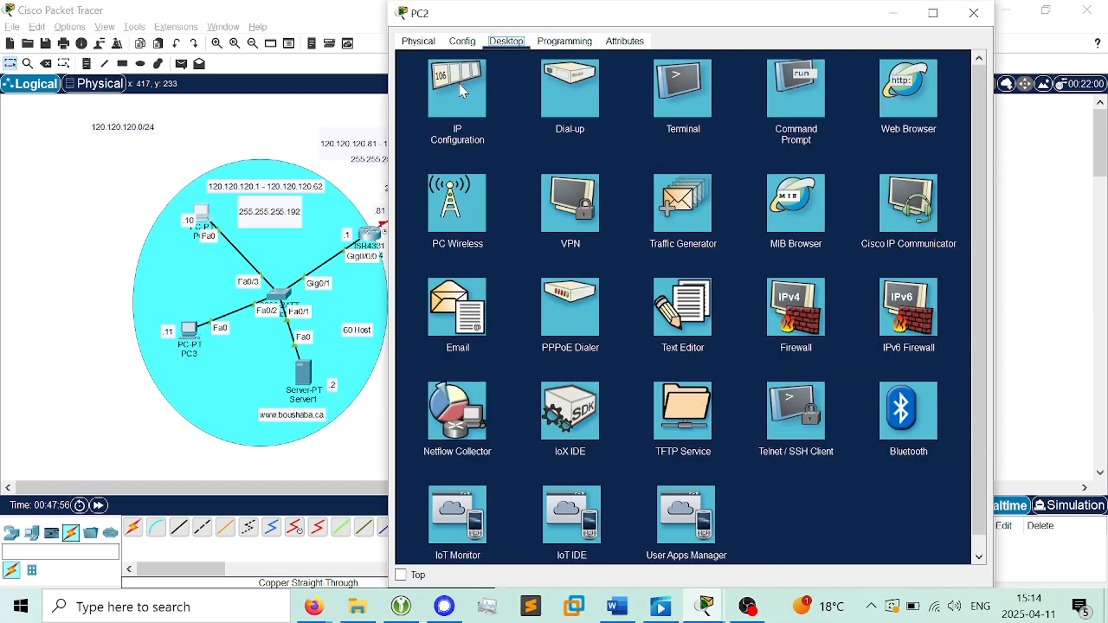
left_click(459, 86)
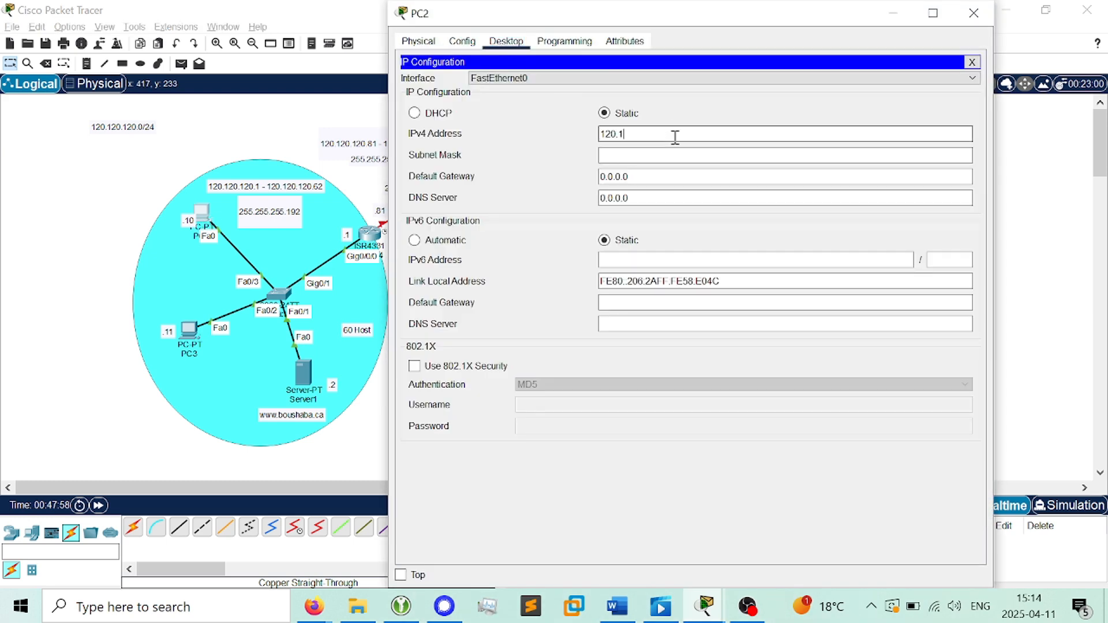
left_click(675, 137)
type("120.120.120.")
Fill in PC2's subnet mask and default gateway and close its configuration window
key("Tab")
type("255.255255")
key("BackSpace")
key("BackSpace")
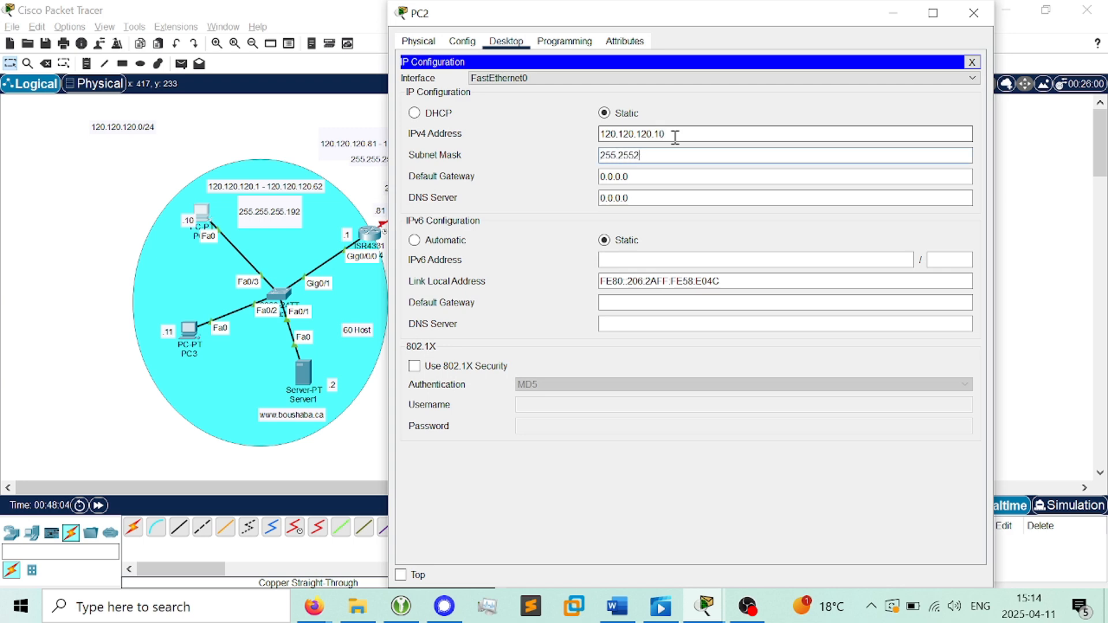
type("55.0")
key("Tab")
type("120.12")
left_click(973, 61)
left_click(973, 14)
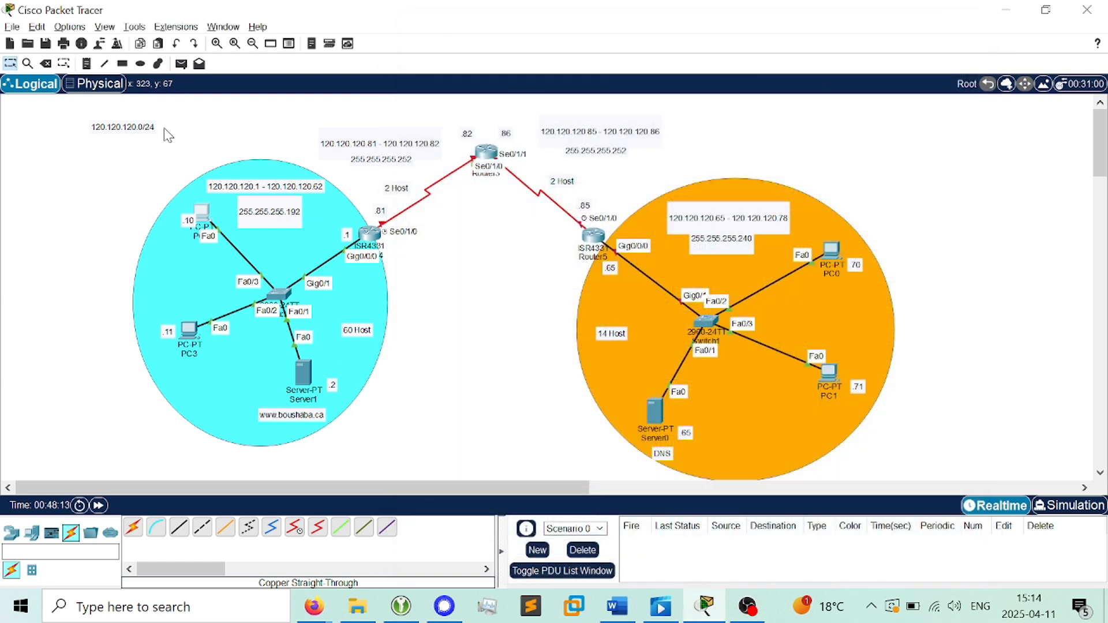
Ping 120.120.120.1 from PC2's Command Prompt to test the connection to the gateway
left_click(202, 217)
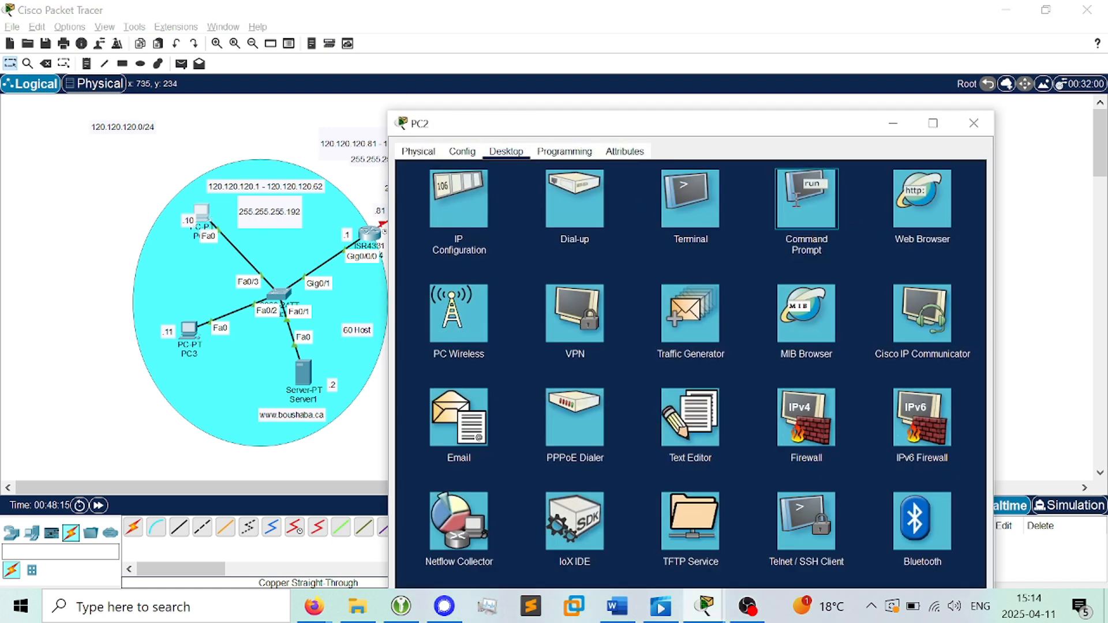
left_click(808, 200)
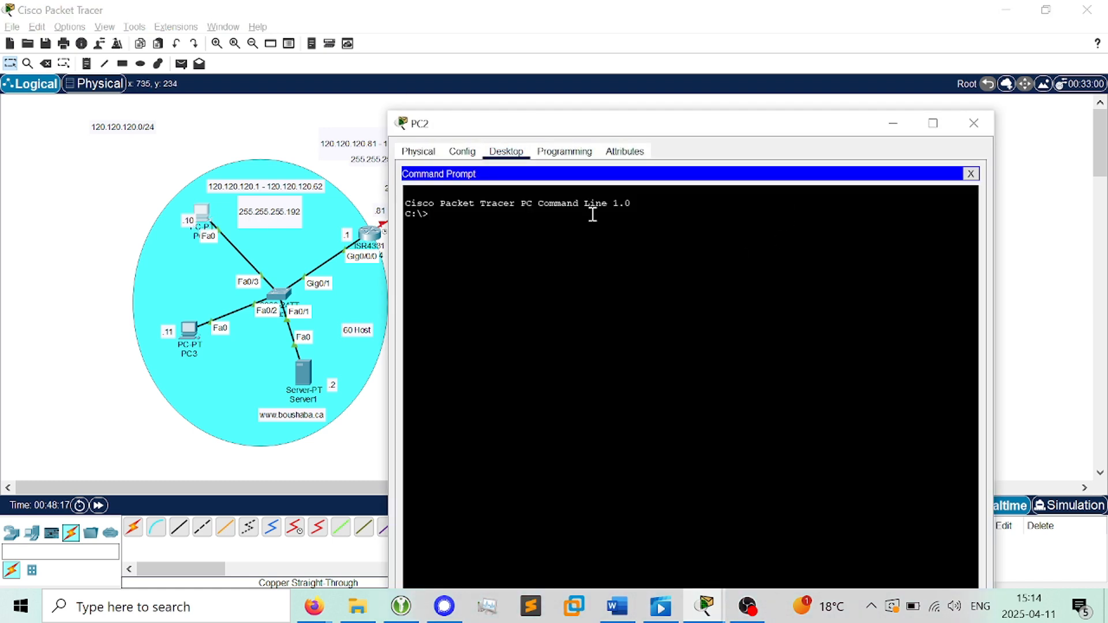
type("ping 120.120.120.1")
key("Return")
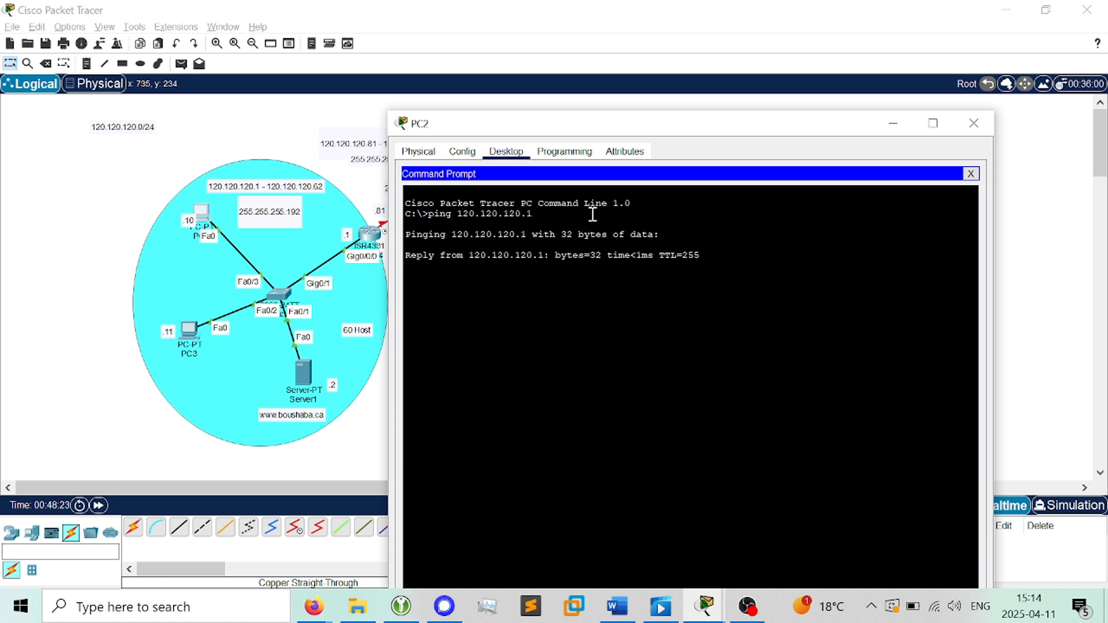
left_click(974, 122)
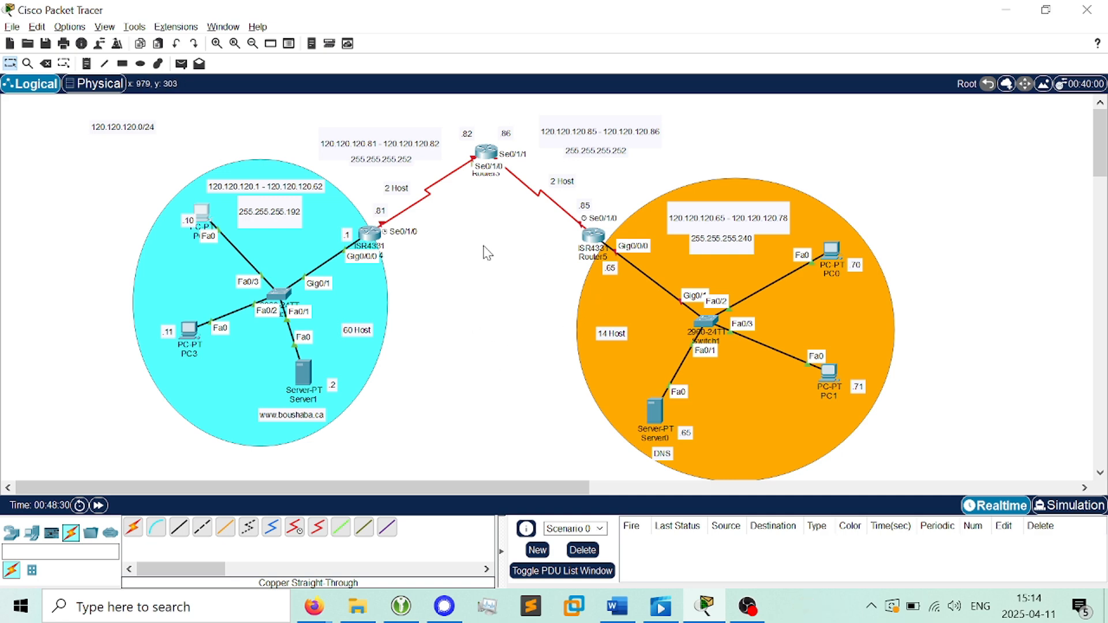
Open Router4's command line and exit the GigabitEthernet 0/0/0 interface mode back to global configuration
left_click(368, 236)
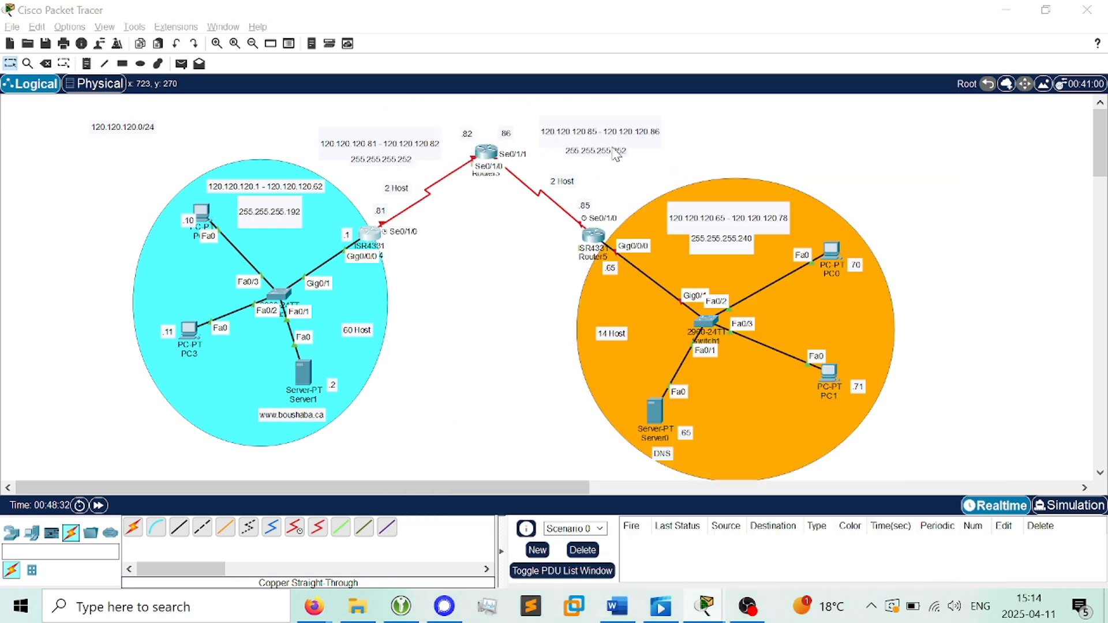
left_click_drag(826, 23, 855, 50)
left_click(860, 260)
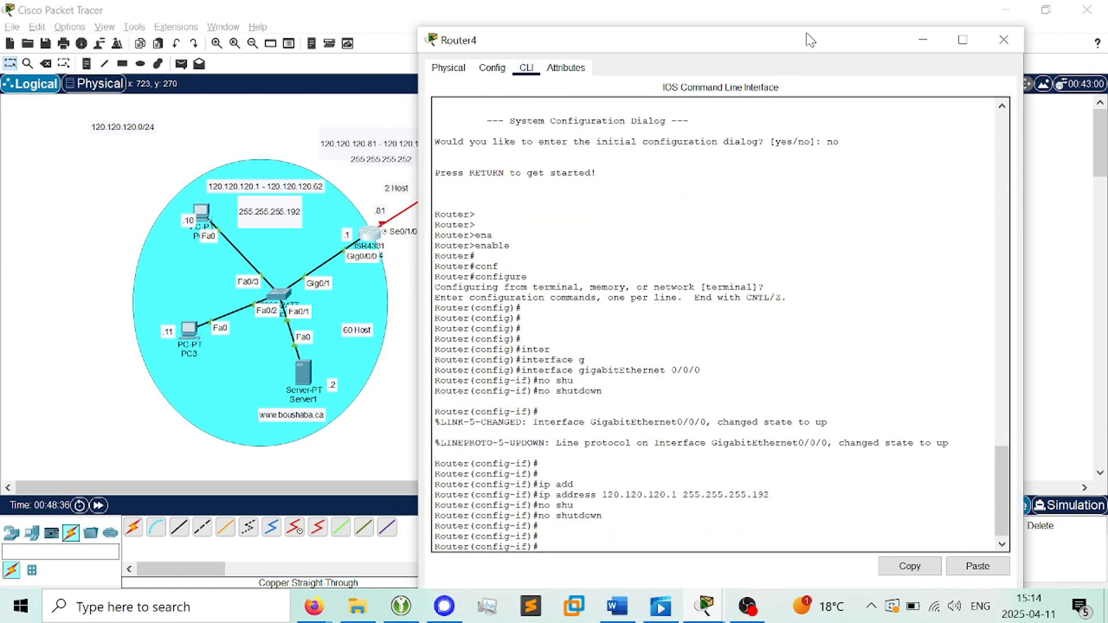
left_click_drag(820, 33, 858, 158)
scroll(796, 269, "down", 6)
key("Return")
key("Return")
key("Return")
key("Return")
type("exit")
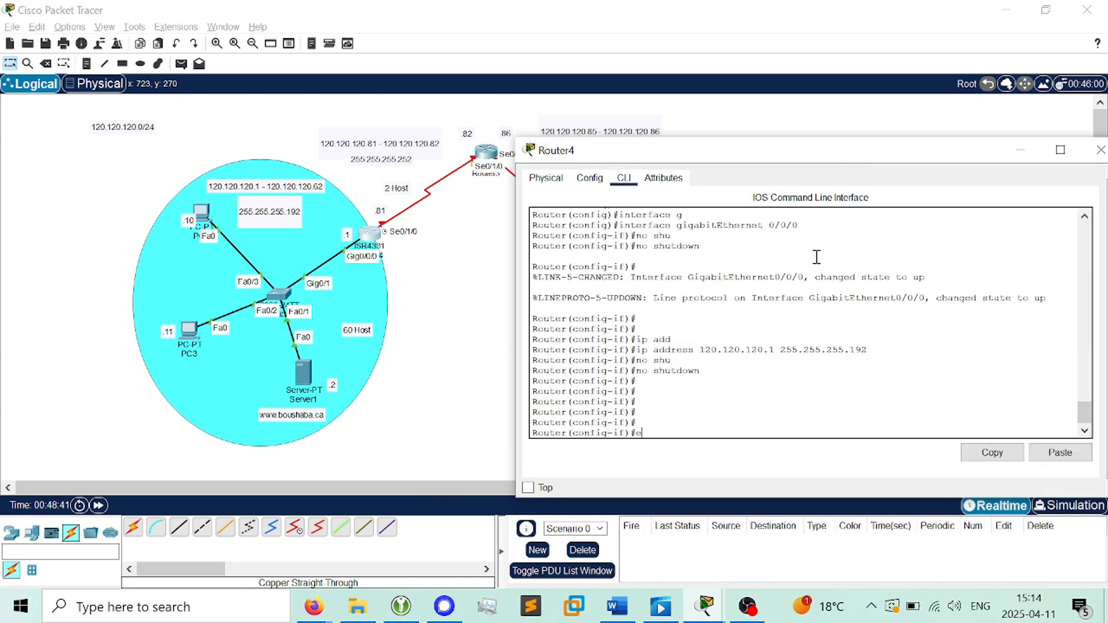
key("Return")
key("Return")
Enter configuration mode for interface serial 0/1/0 on Router4
type("exit")
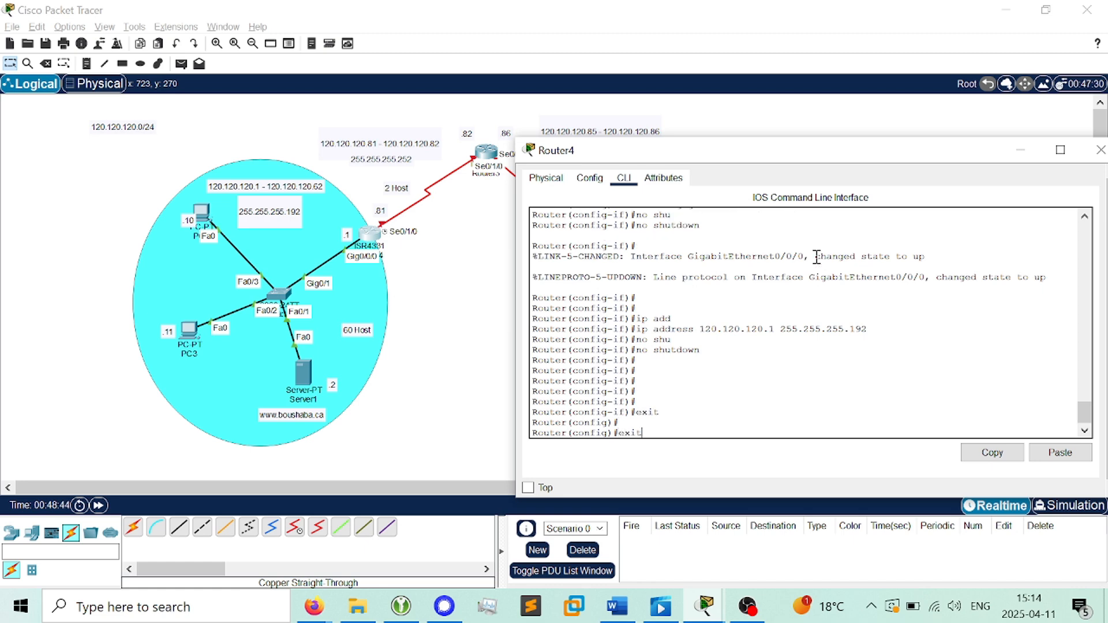
key("BackSpace")
key("Tab")
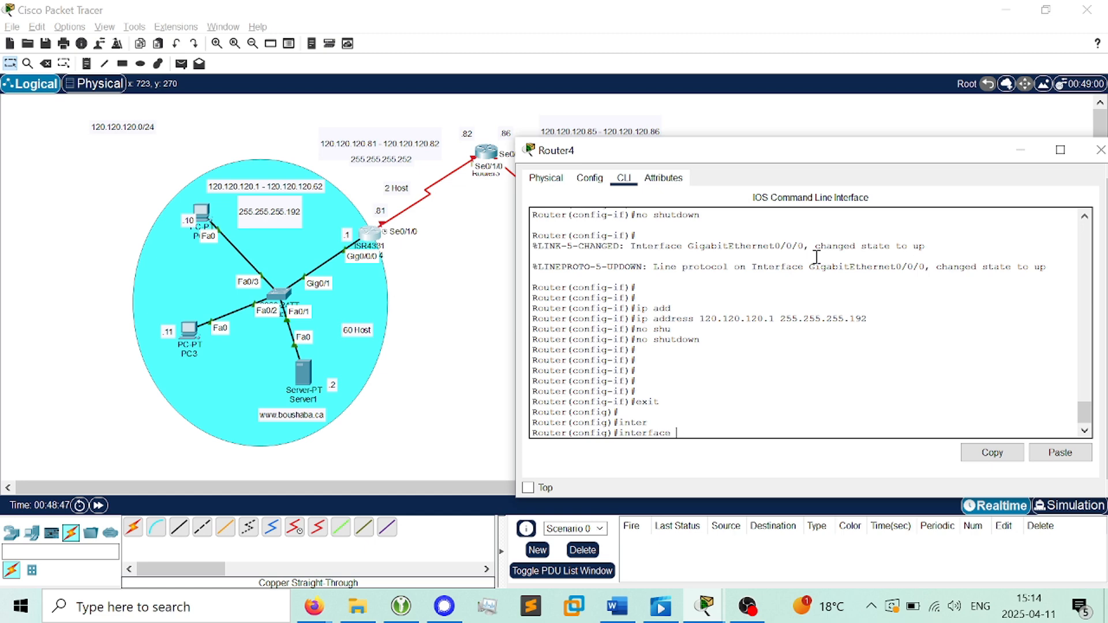
type("se")
key("Tab")
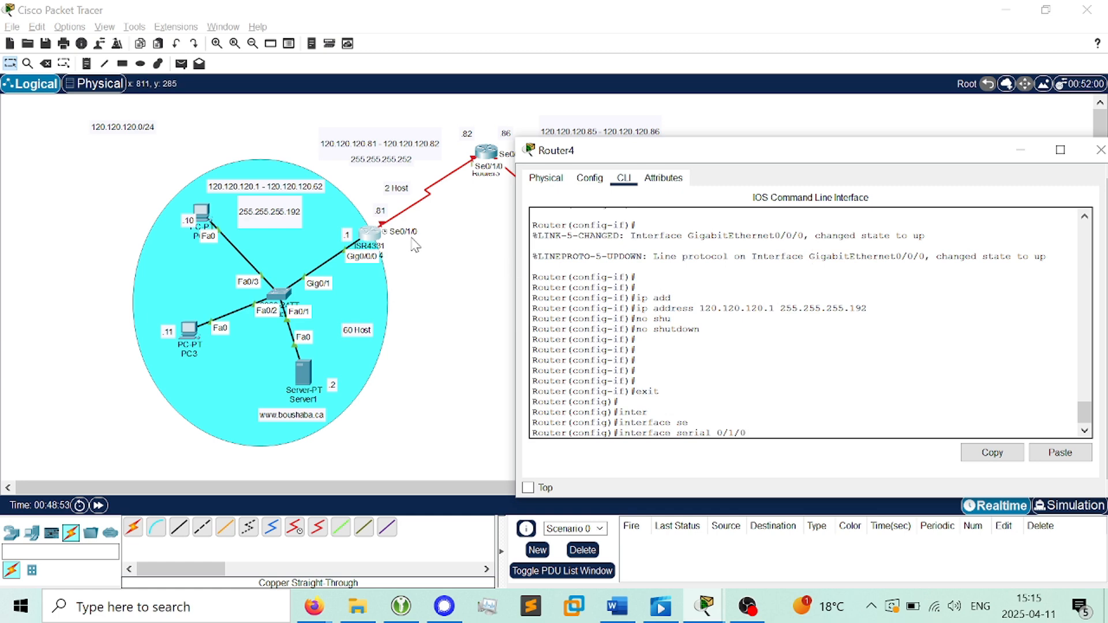
key("Return")
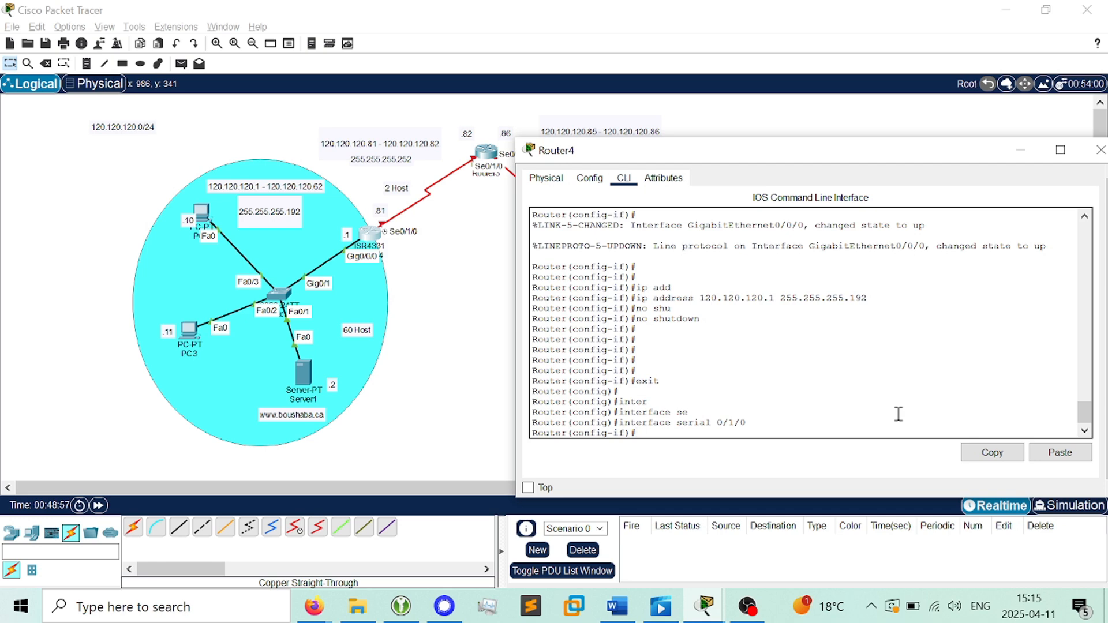
Assign IP address 120.120.120.81 with mask 255.255.255.252 to Router4's serial 0/1/0 interface
type("ip add")
key("Tab")
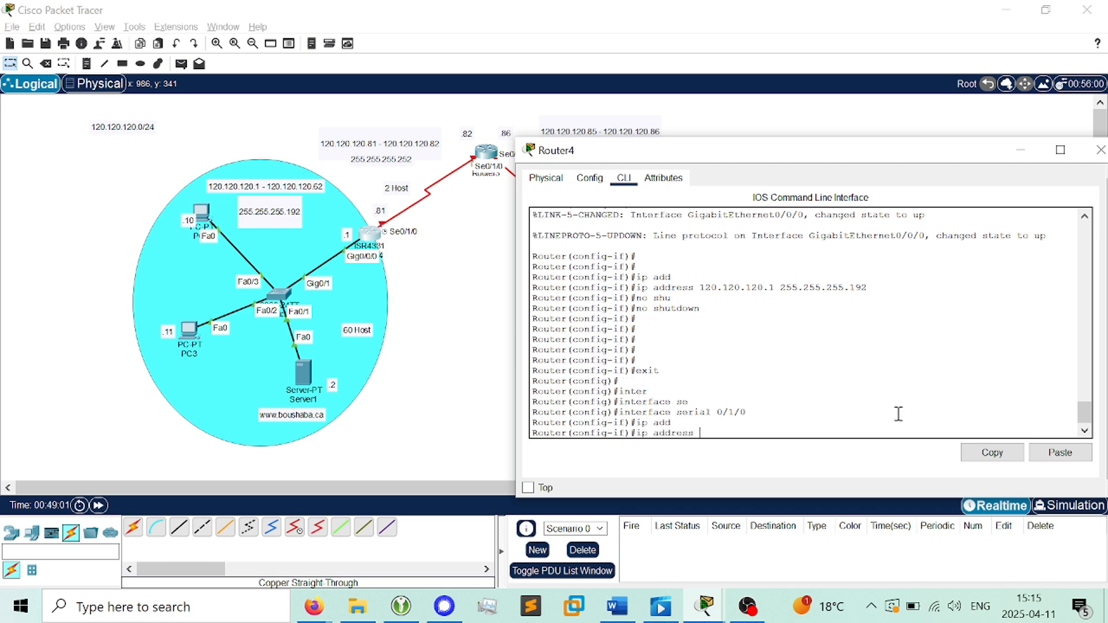
type("120.120.120.81 2")
type("55.255.255")
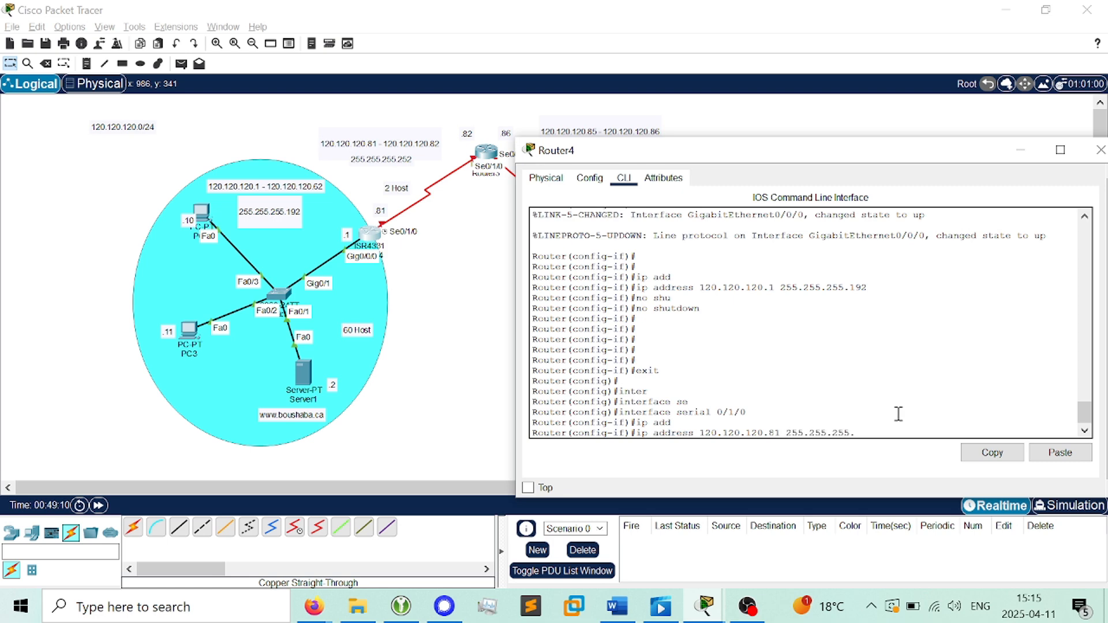
type(".252")
key("Return")
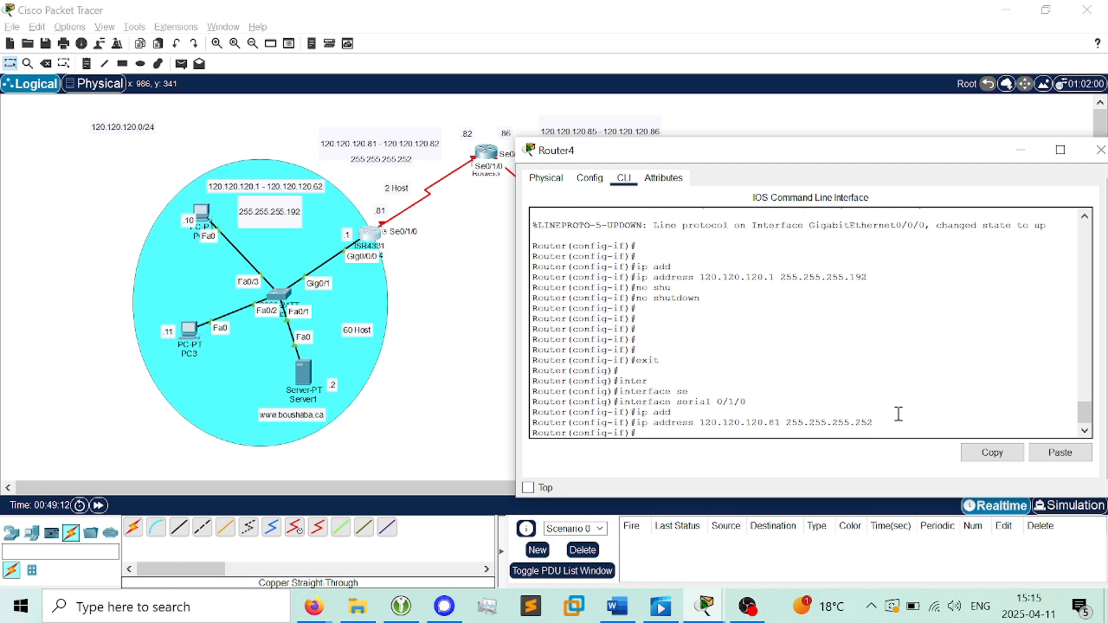
Enable Router4's serial 0/1/0 interface with no shutdown and close the router's window
type("no shu")
key("Tab")
key("Return")
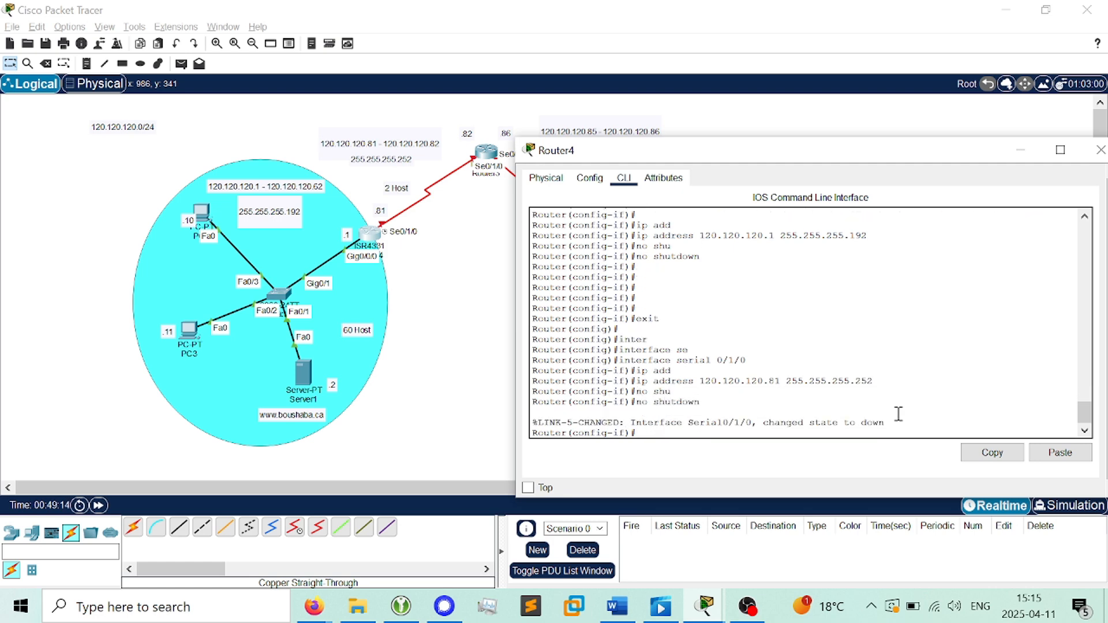
left_click_drag(900, 422, 650, 422)
left_click(795, 408)
key("Return")
key("Return")
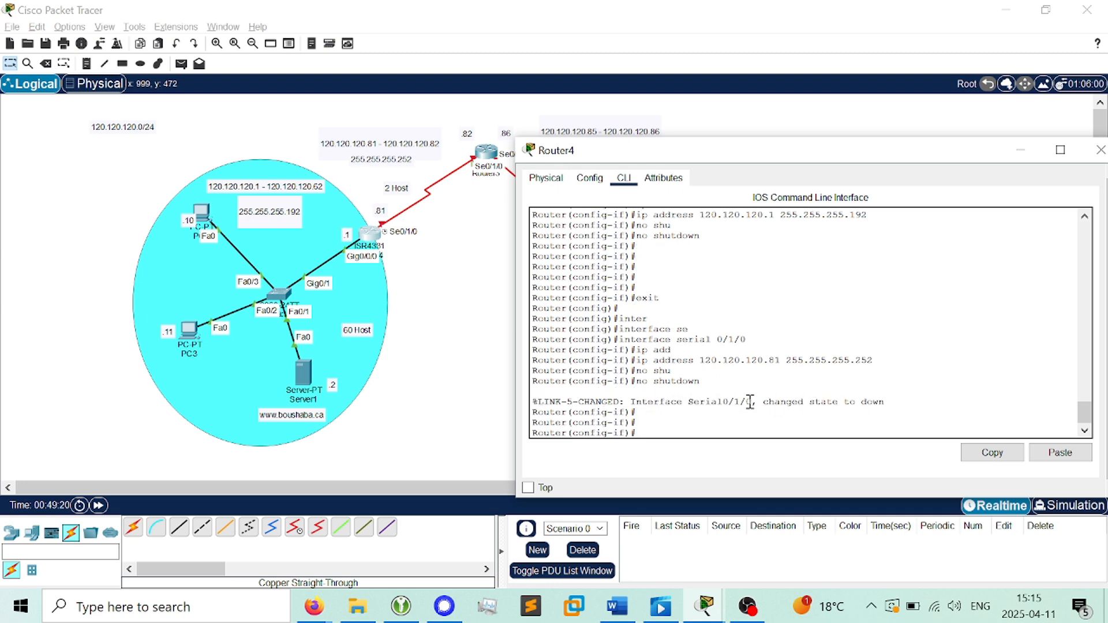
left_click(1101, 150)
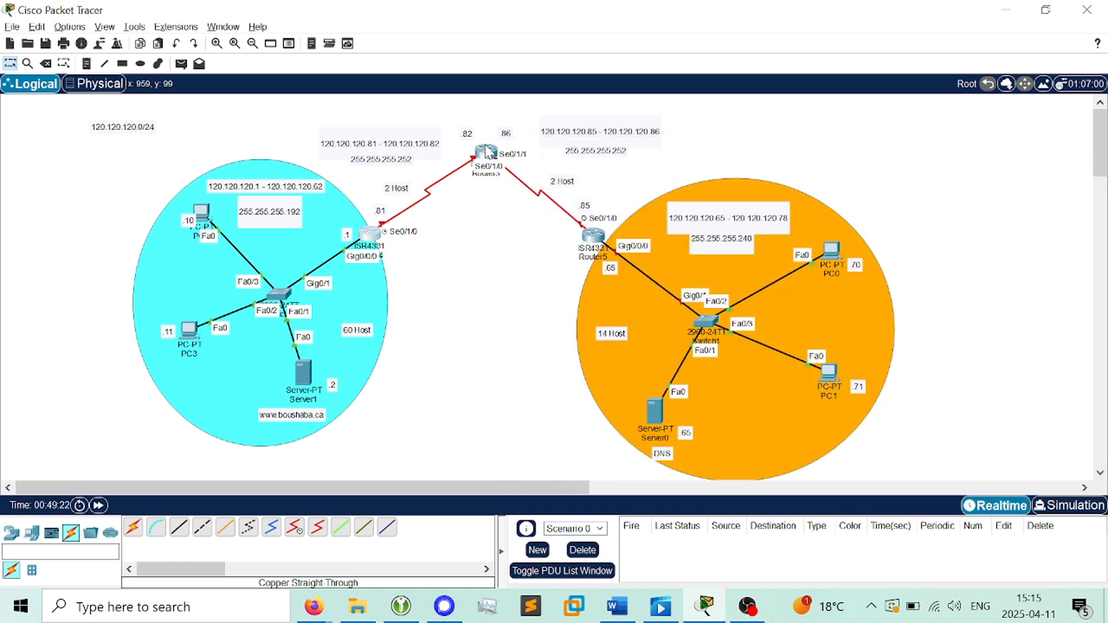
Open Router3's command line, decline the initial configuration dialog, and place the window clear of the router in the topology
left_click(485, 153)
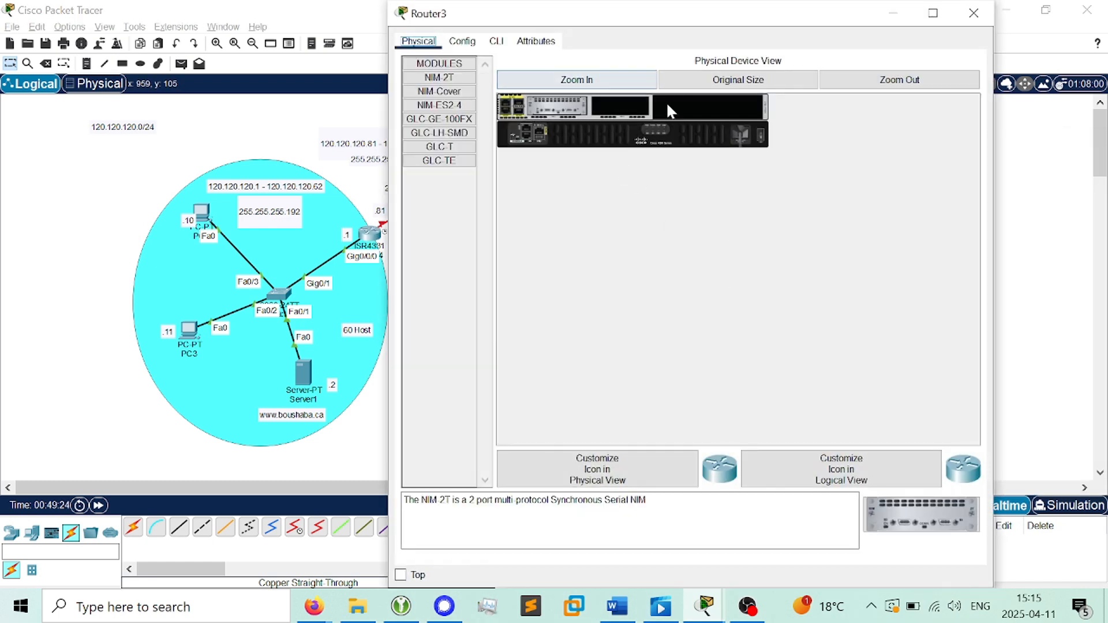
left_click(497, 41)
left_click(762, 219)
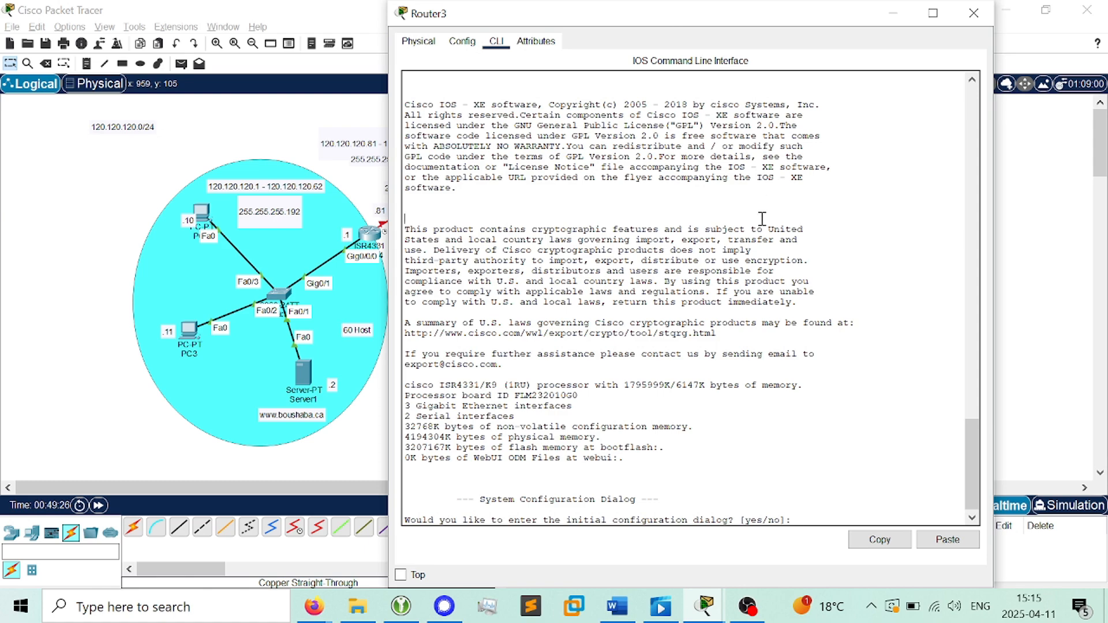
type("no")
key("Return")
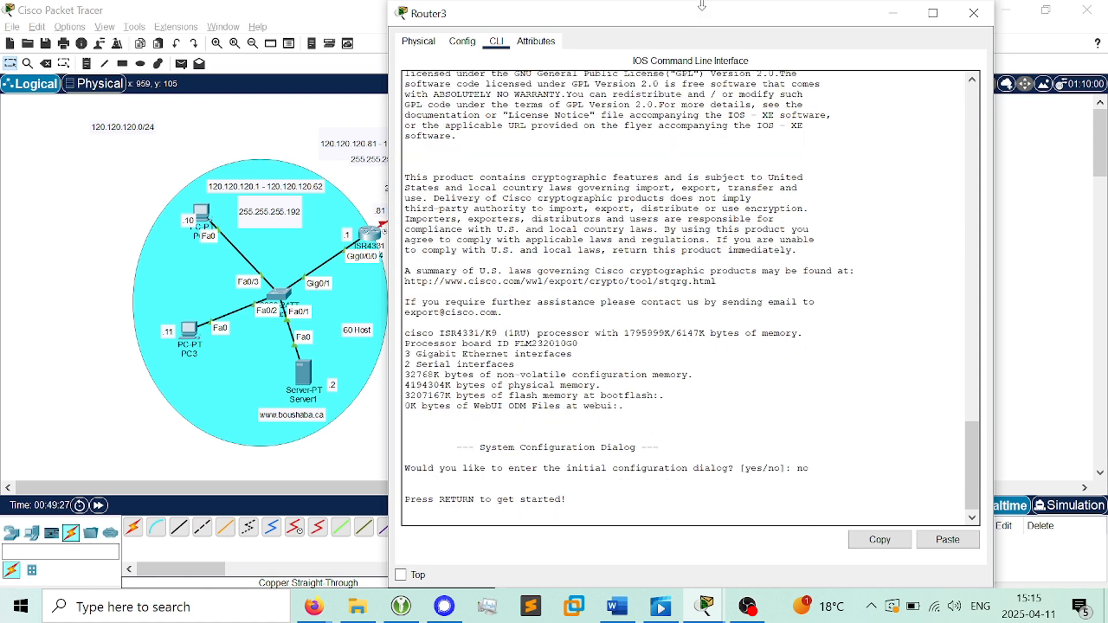
left_click_drag(700, 7, 667, 160)
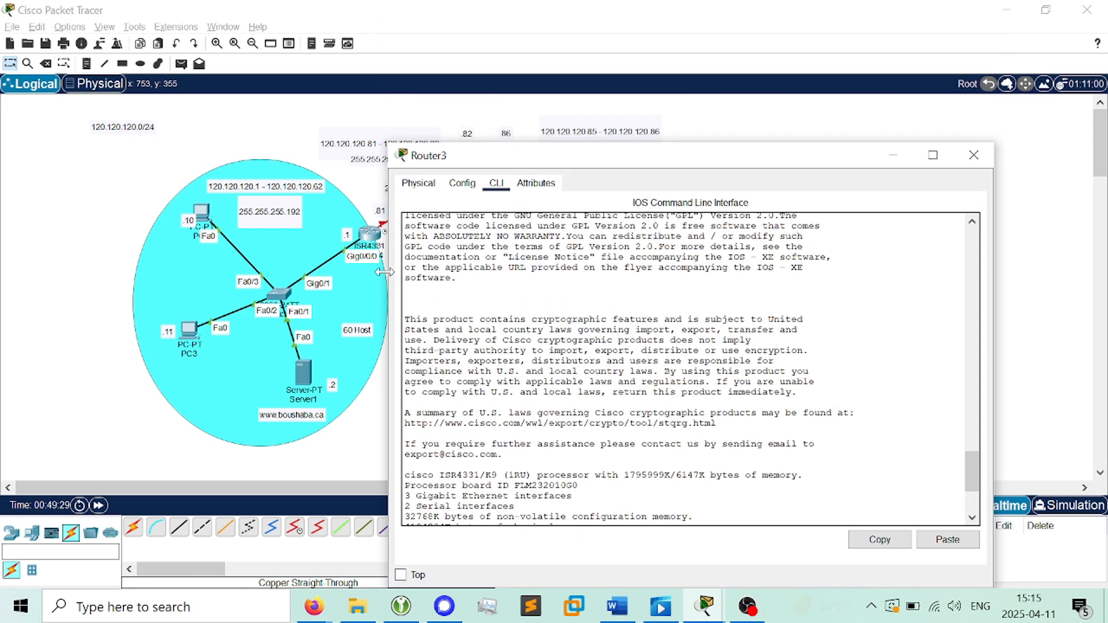
left_click_drag(390, 273, 459, 274)
left_click_drag(738, 156, 874, 82)
key("Return")
key("Return")
key("Return")
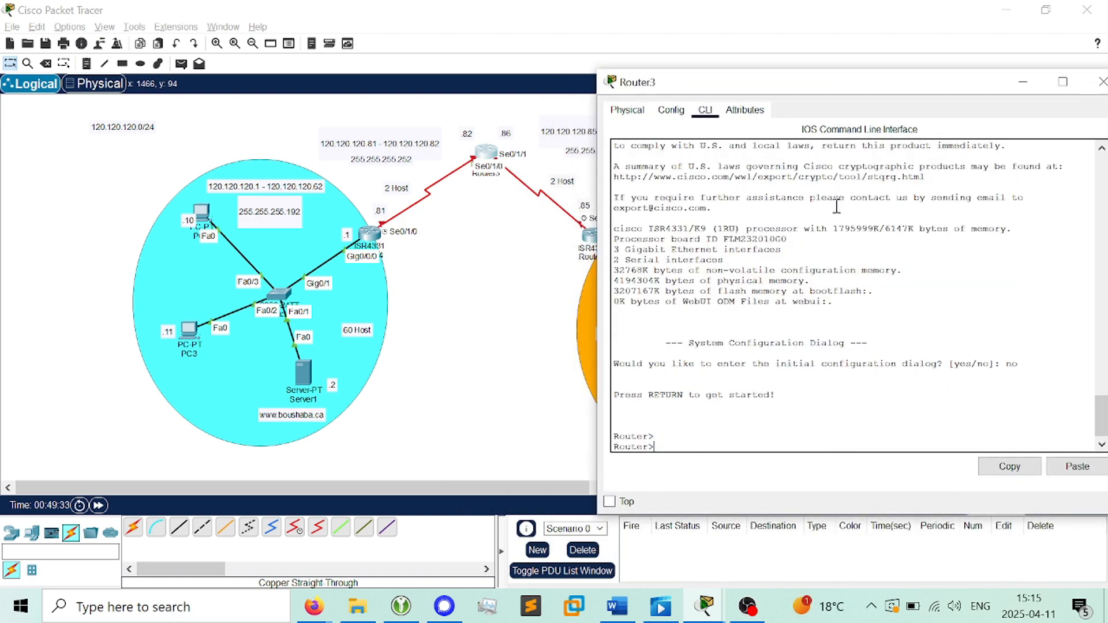
Enter privileged mode on Router3 and go into global configuration from the terminal
type("ena")
key("Tab")
key("Return")
key("Return")
key("Return")
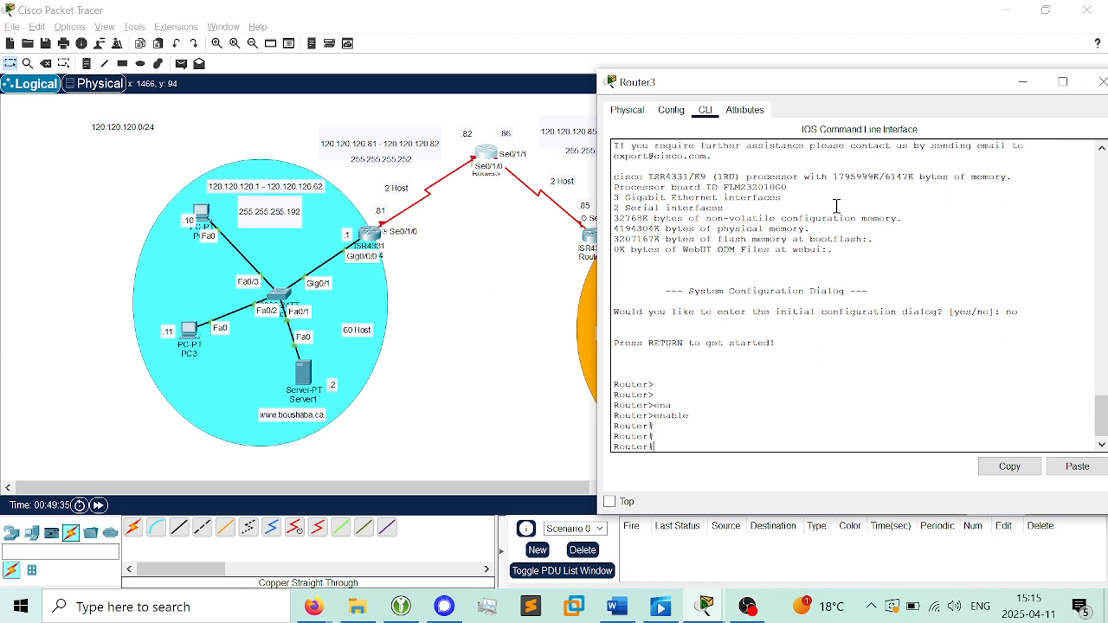
type("conf")
key("Tab")
key("Return")
key("Return")
key("Return")
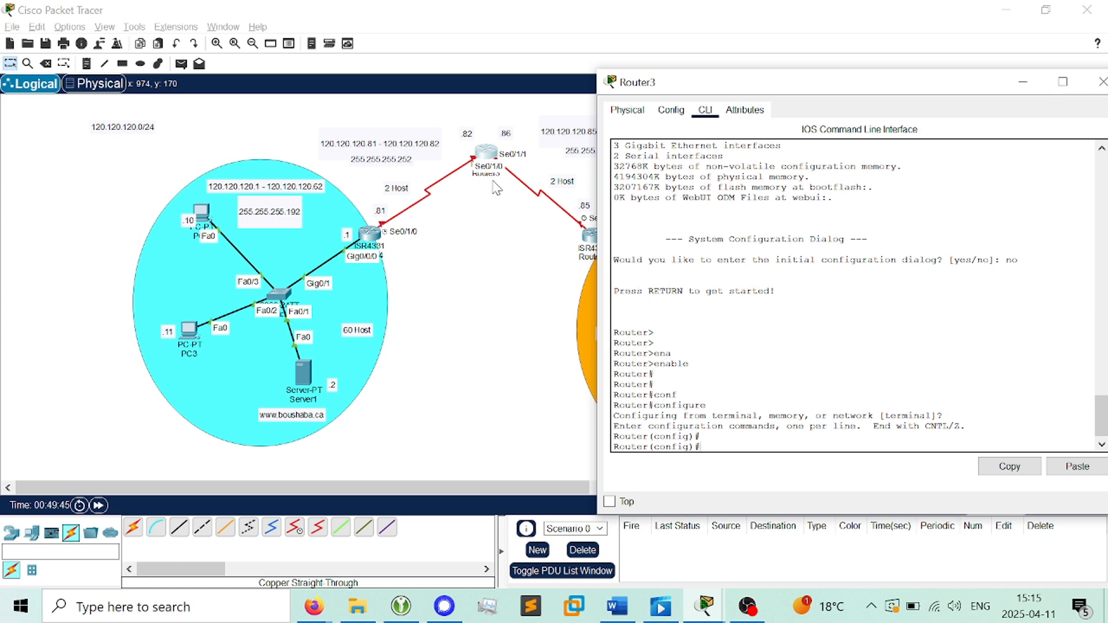
Nudge the Router3 icon slightly in the topology and enter configuration mode for its serial 0/1/0 interface
mouse_move(486, 150)
left_mouse_down()
mouse_move(518, 292)
mouse_move(508, 259)
mouse_move(491, 252)
mouse_move(485, 187)
mouse_move(505, 196)
mouse_move(438, 190)
mouse_move(479, 158)
left_mouse_up()
left_click(478, 157)
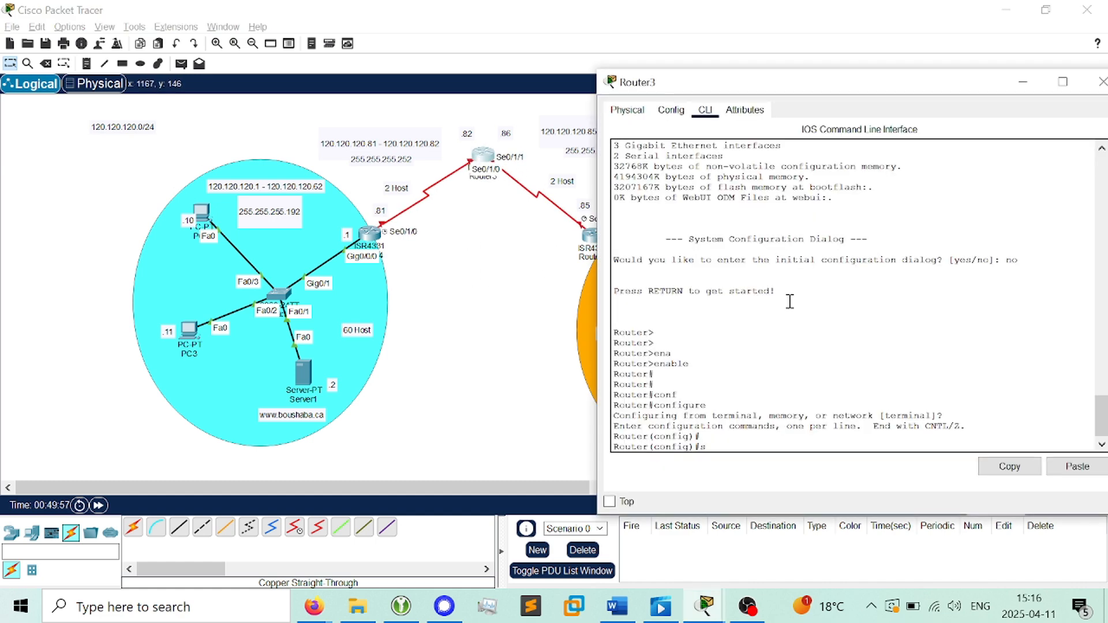
key("Return")
type("inter")
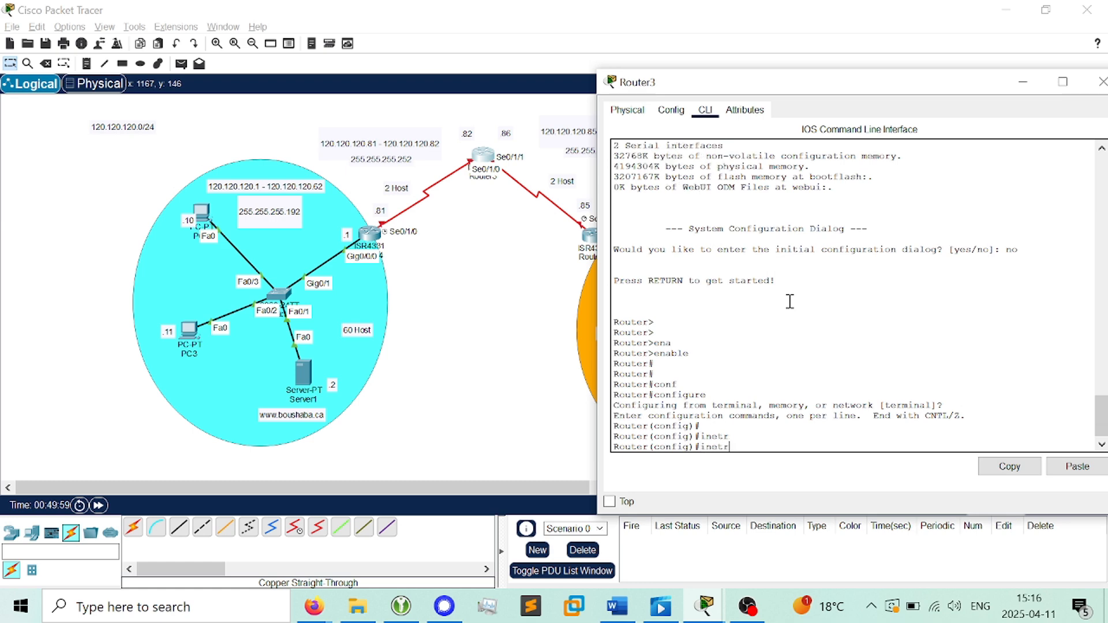
key("Tab")
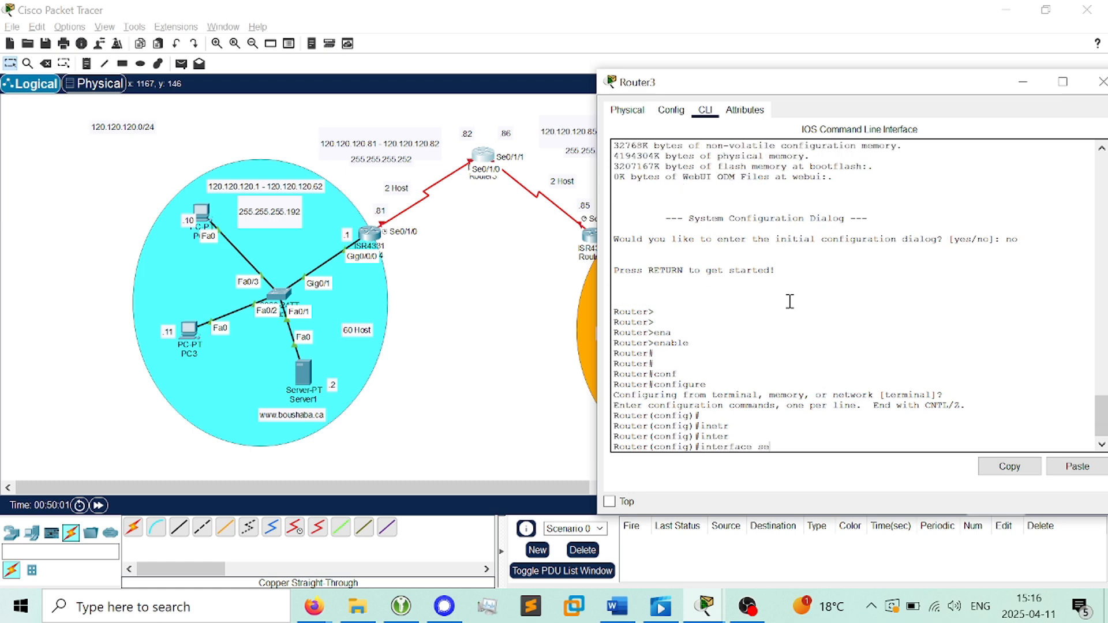
type("se")
key("Tab")
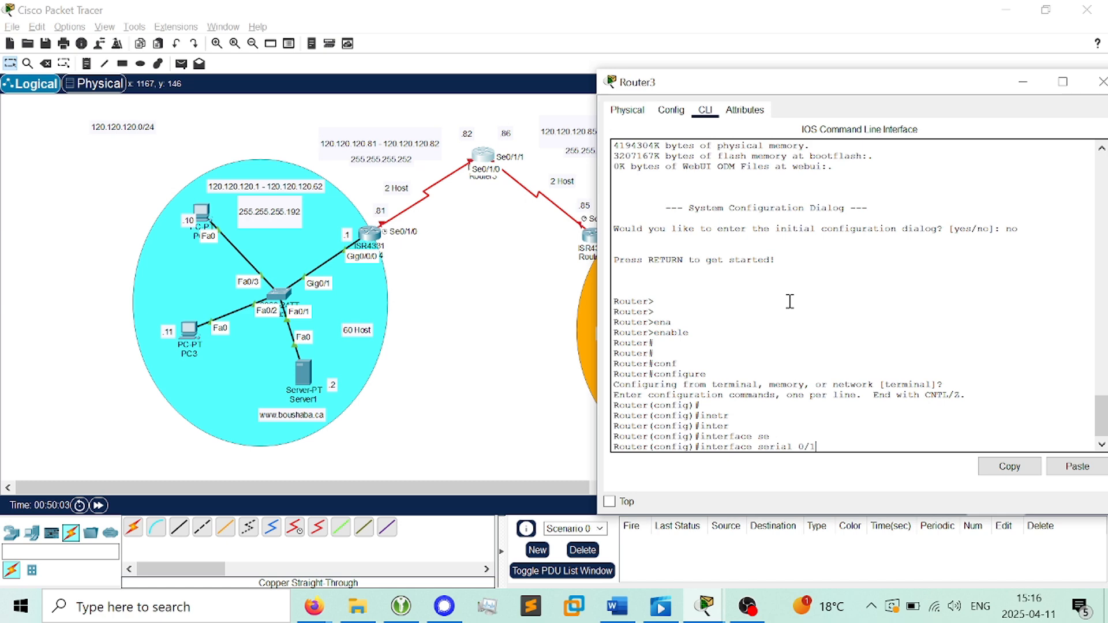
key("Return")
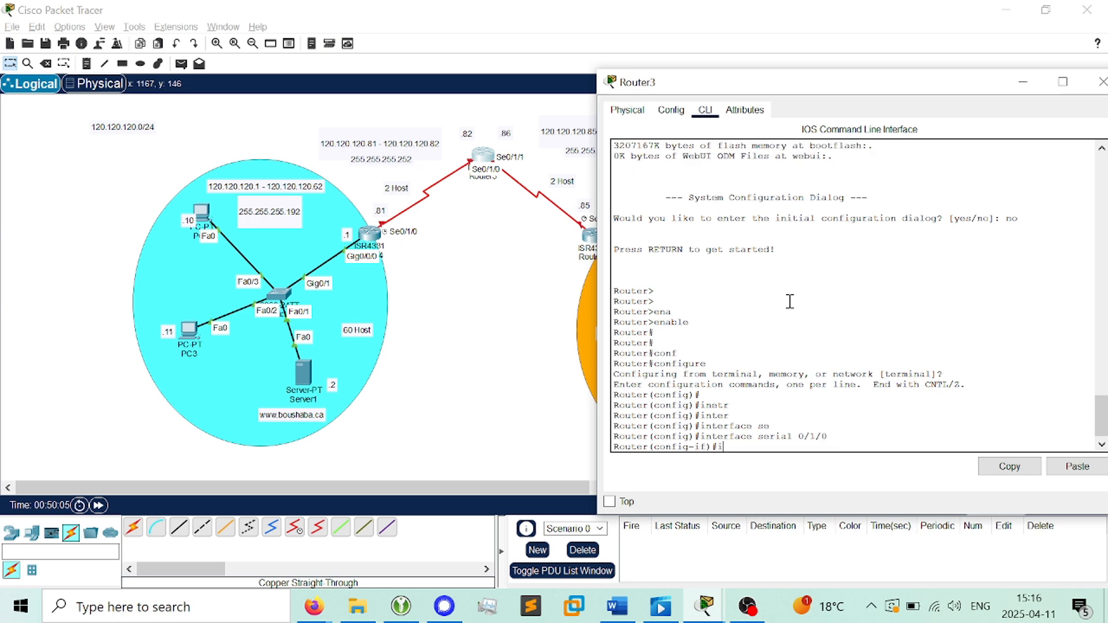
Assign IP address 120.120.120.82 with mask 255.255.255.252 to Router3's serial 0/1/0 interface
type("ip add")
key("Tab")
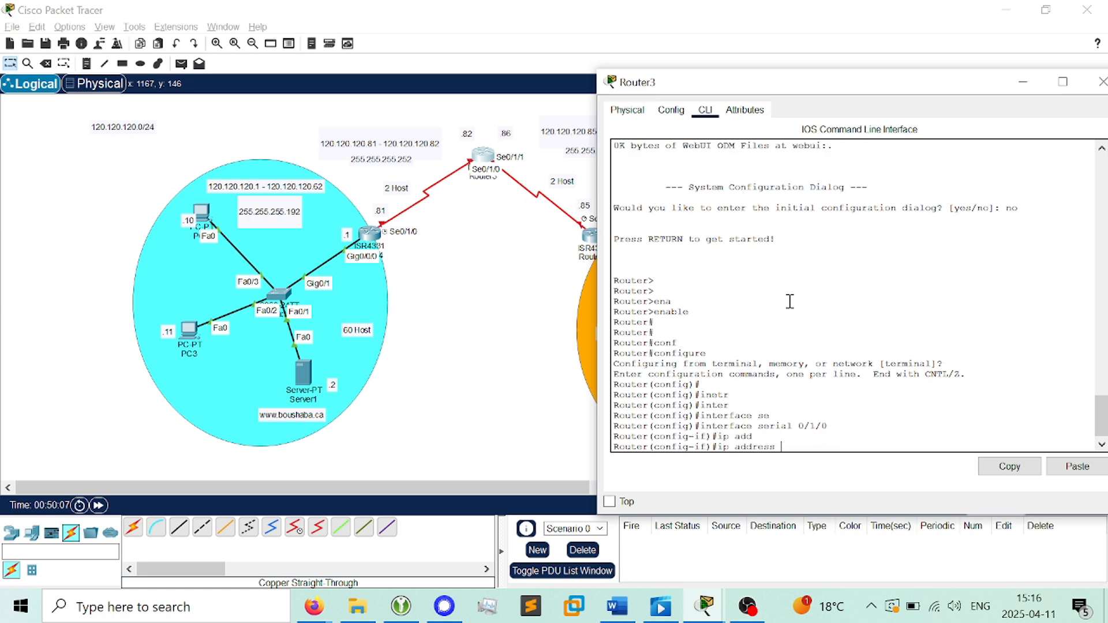
type("120.120.120.82 2")
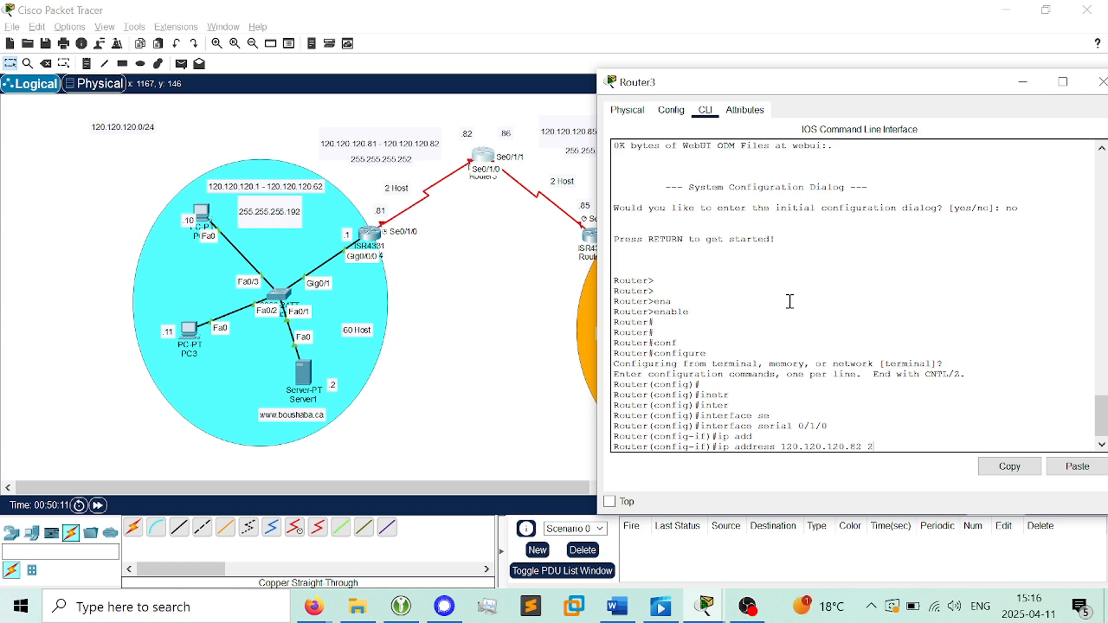
type("55.255.255.252")
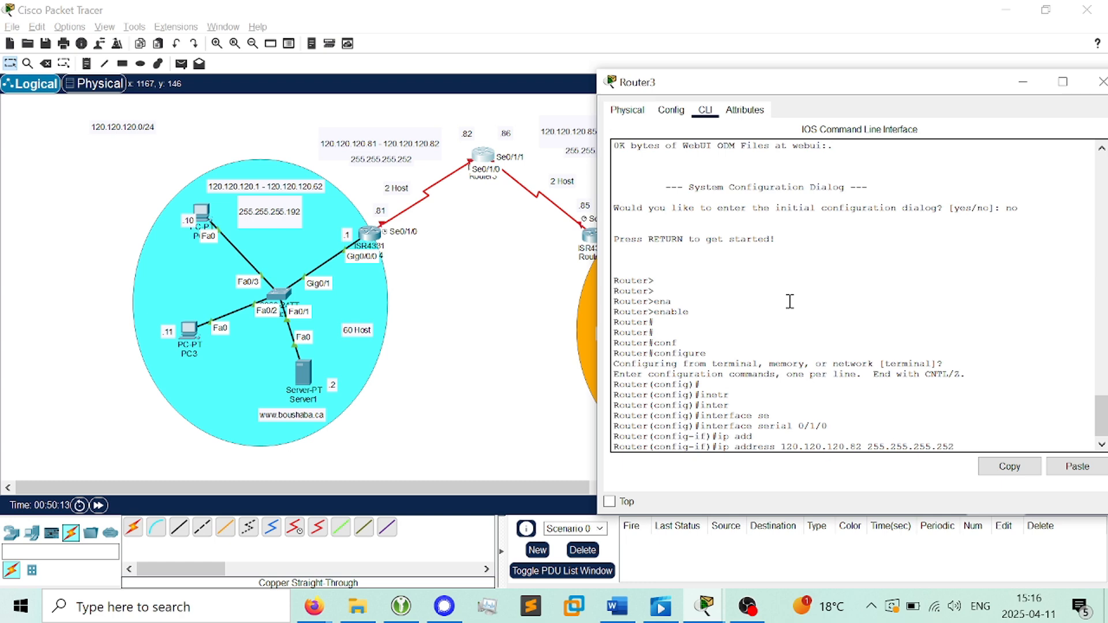
key("Return")
Enable Router3's serial 0/1/0 interface with no shutdown
type("no shu")
key("Tab")
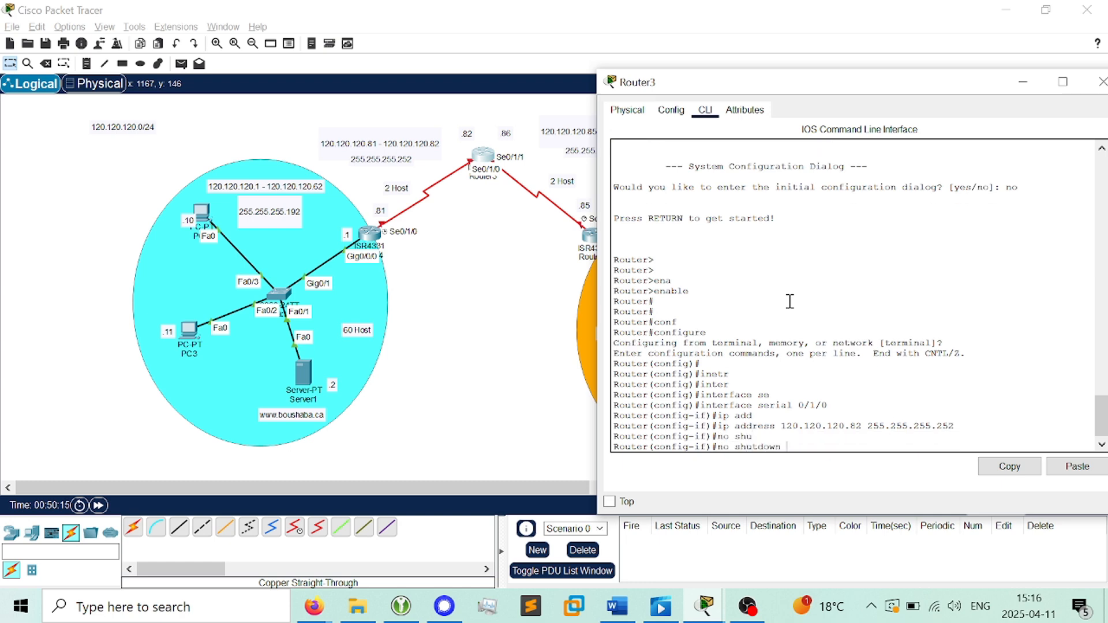
key("Return")
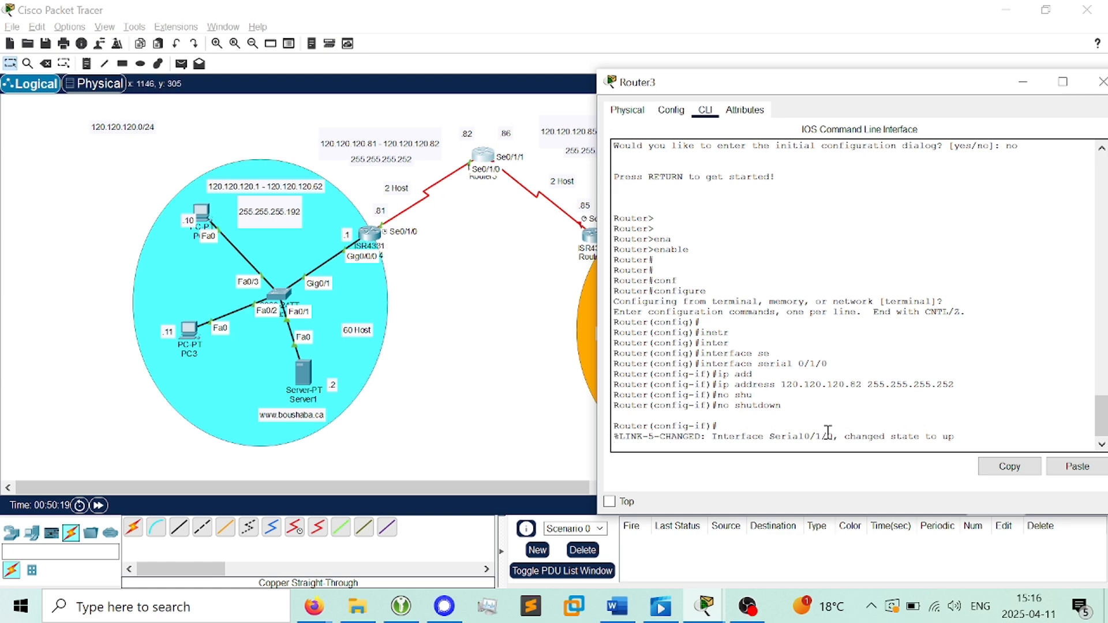
key("Return")
key("Return")
key("Return")
Exit the serial 0/1/0 mode on Router3 and enter configuration mode for interface serial 0/1/1
type("exit")
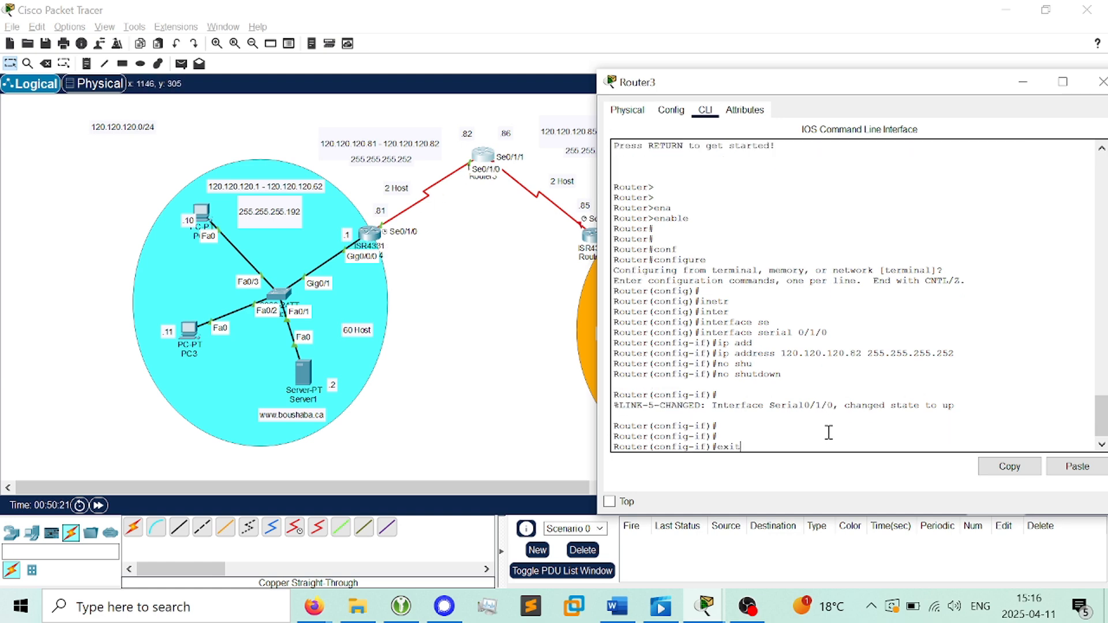
key("Return")
type("inter")
key("Tab")
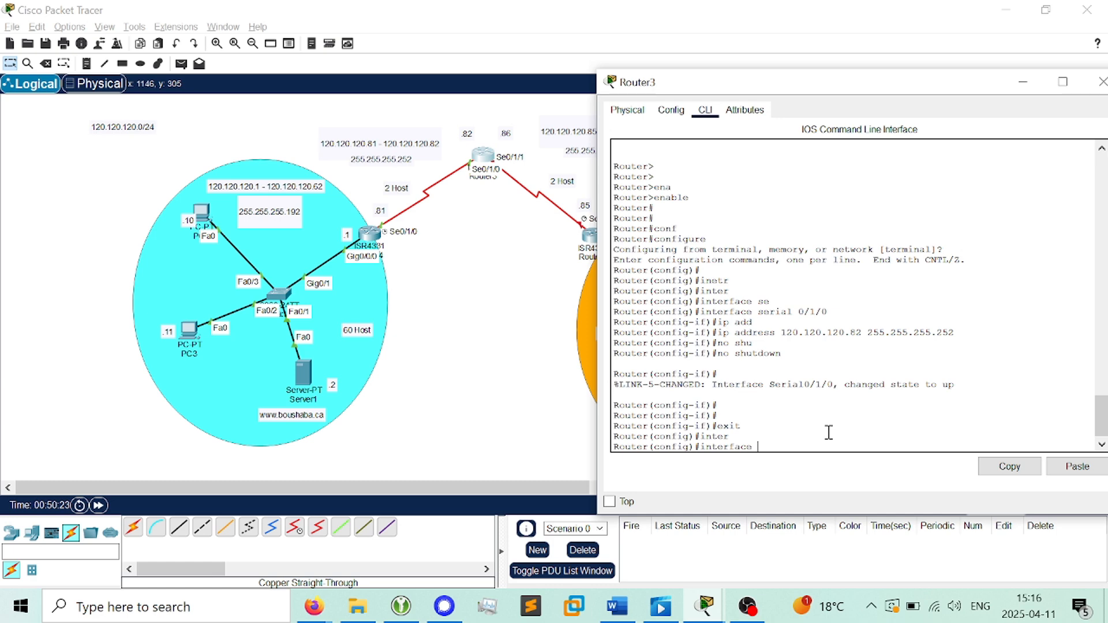
type("se")
key("Tab")
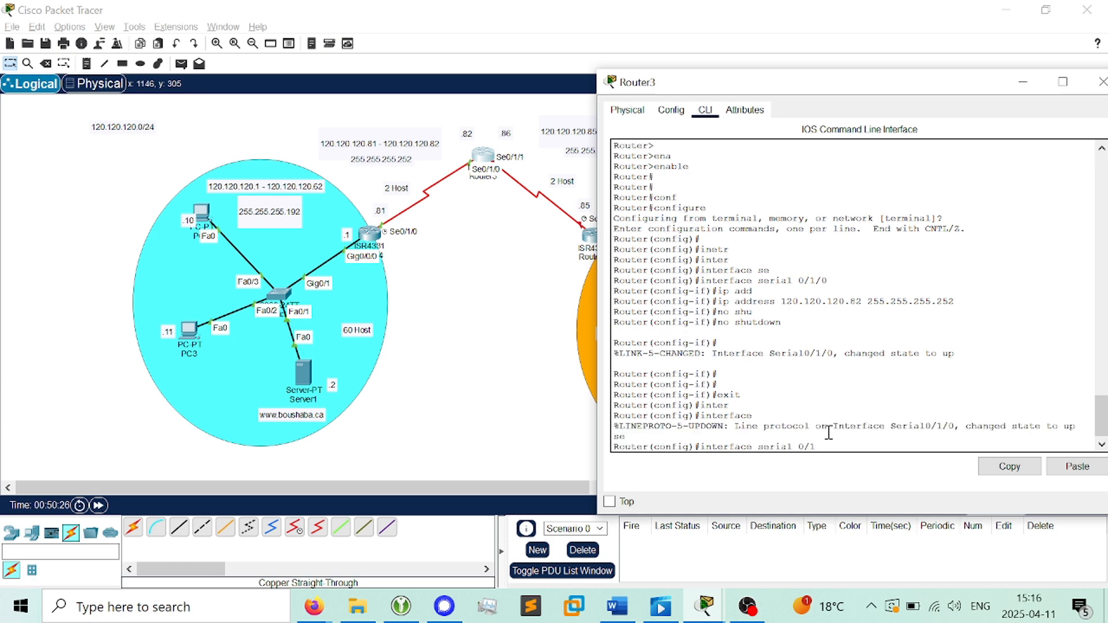
key("Return")
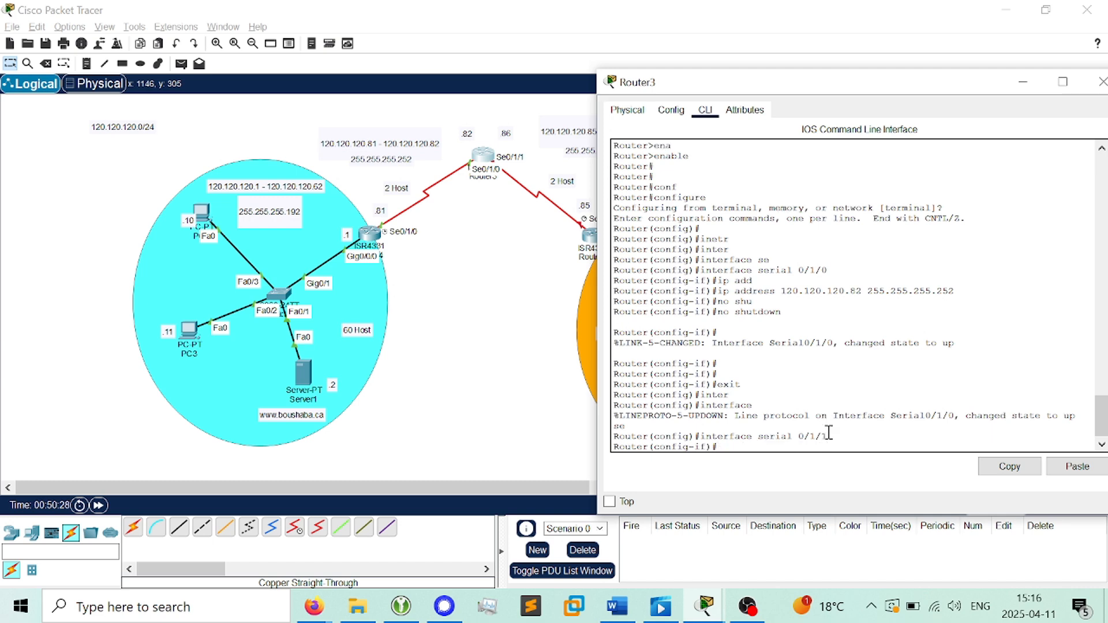
Assign IP address 120.120.120.86 with mask 255.255.255.252 to Router3's serial 0/1/1 interface
type("ip add")
key("Tab")
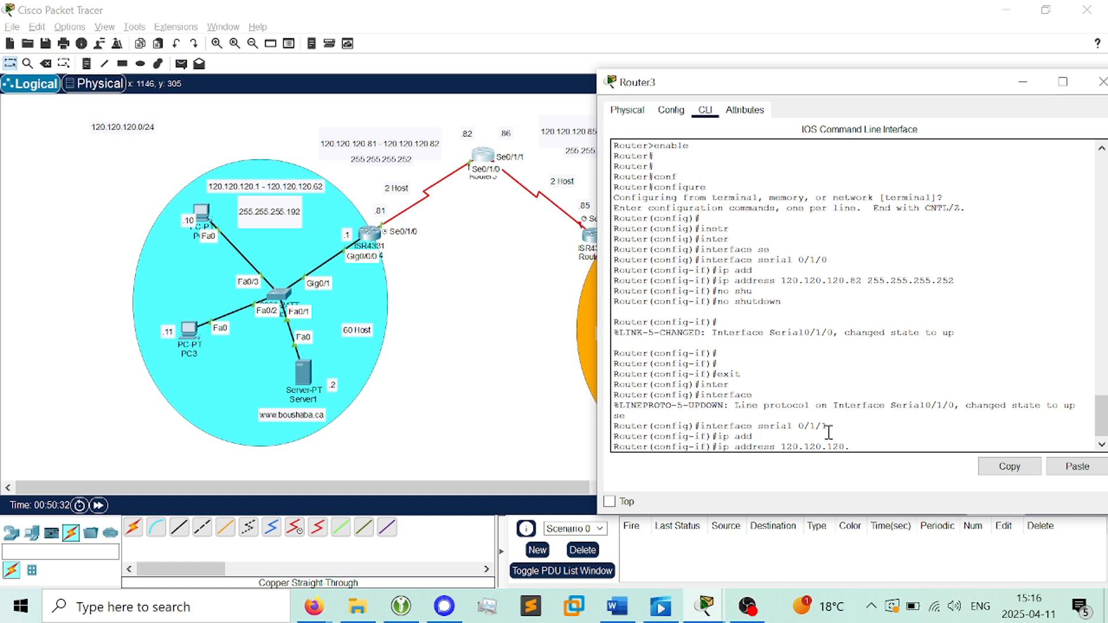
type("120.120.120.86")
left_click(971, 381)
type("255.255.255.252")
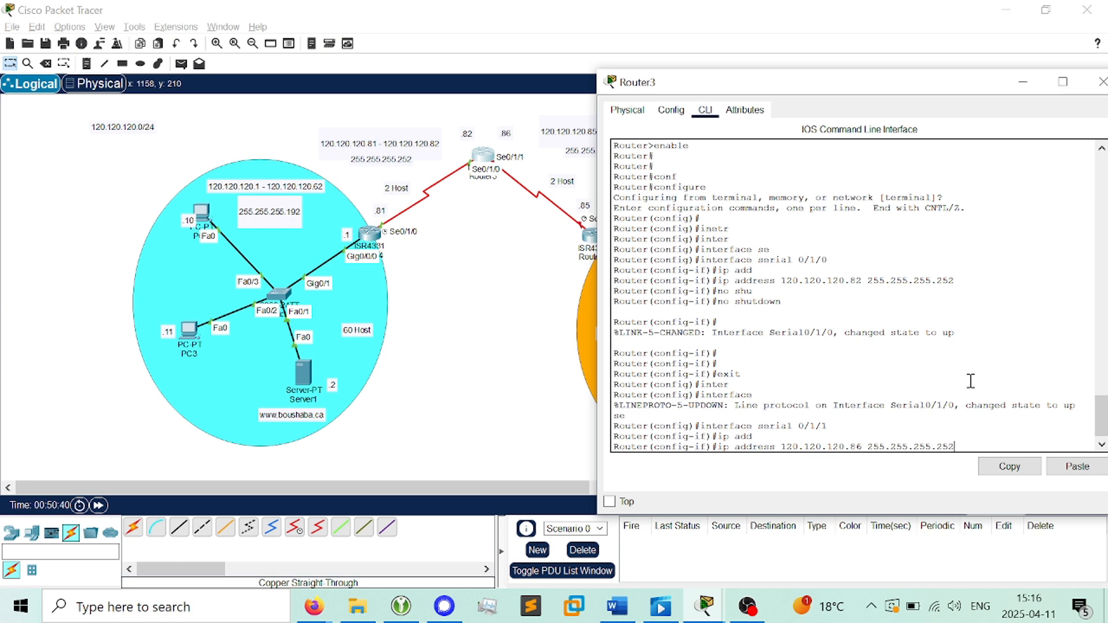
key("Return")
Enable Router3's serial 0/1/1 interface with no shutdown and close the router's window
type("no")
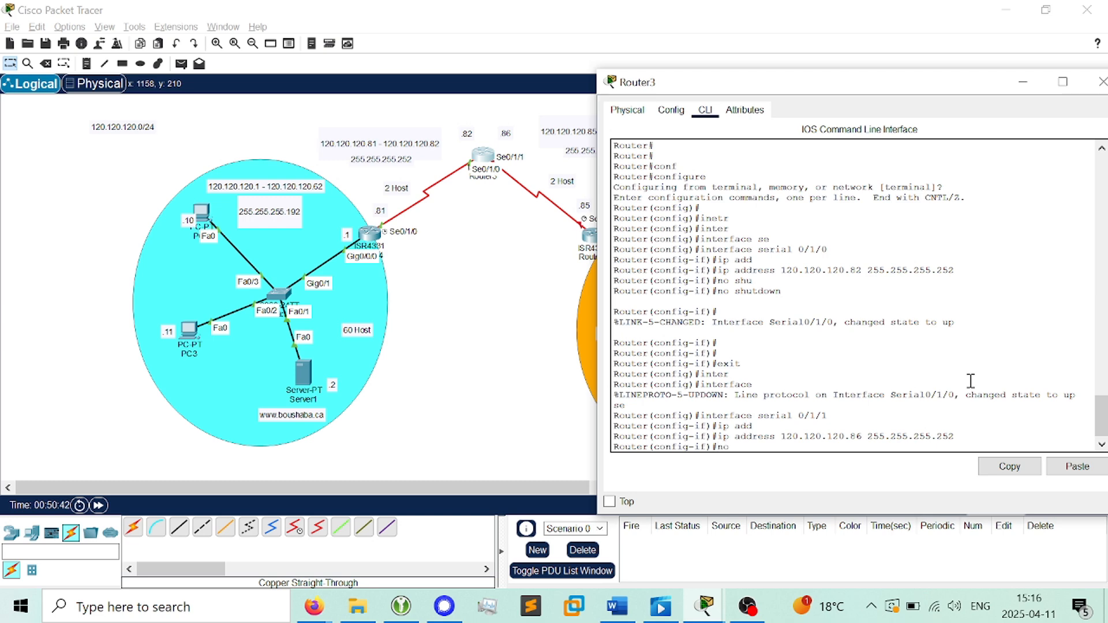
type(" shu")
key("Tab")
key("Return")
key("Return")
key("Return")
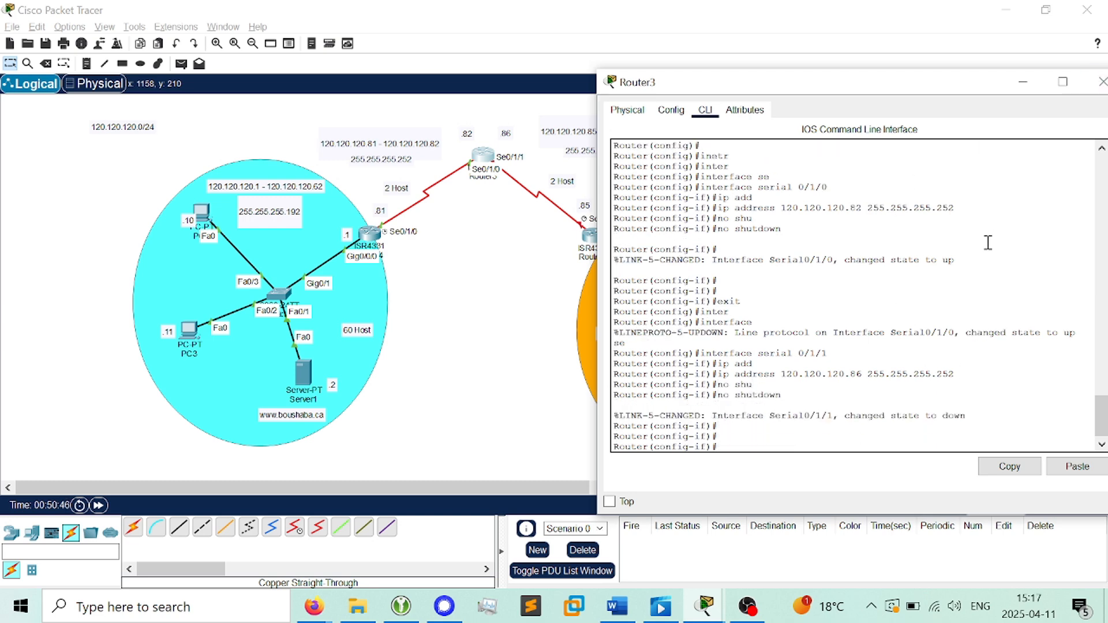
left_click(1096, 86)
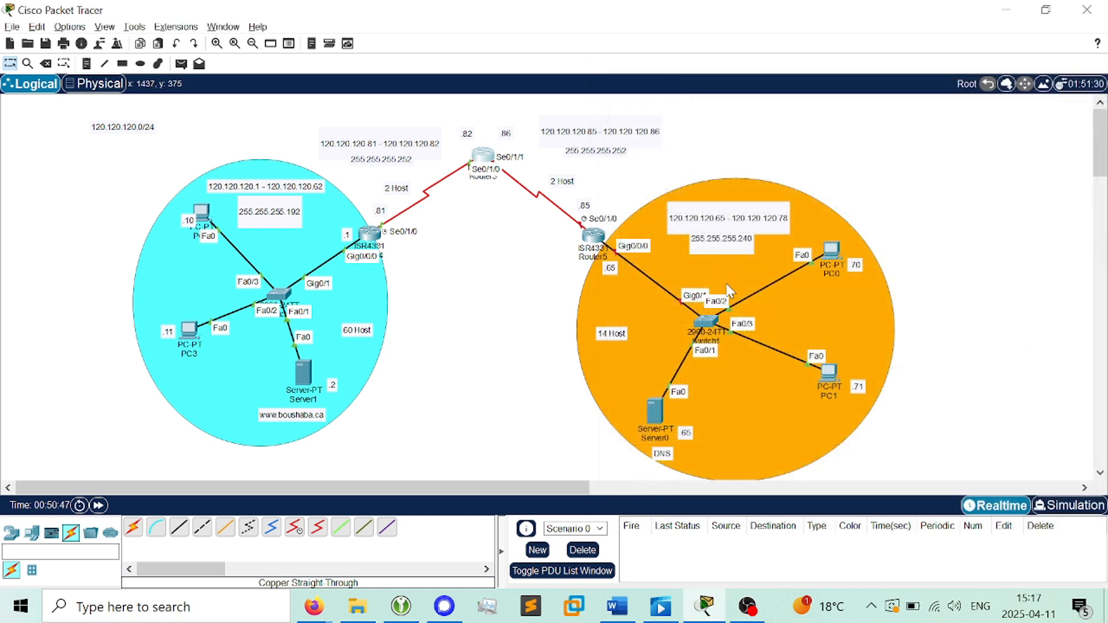
Open Router5's command line, move its window clear of the orange network, and decline the initial configuration dialog to reach the router prompt
left_click(593, 235)
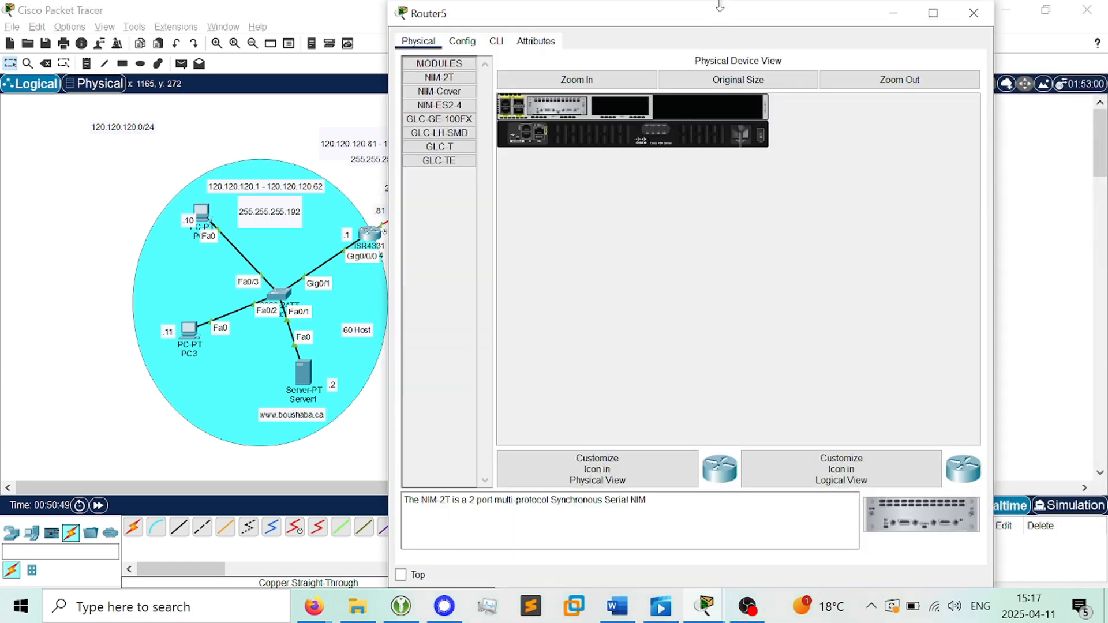
left_click_drag(718, 15, 719, 182)
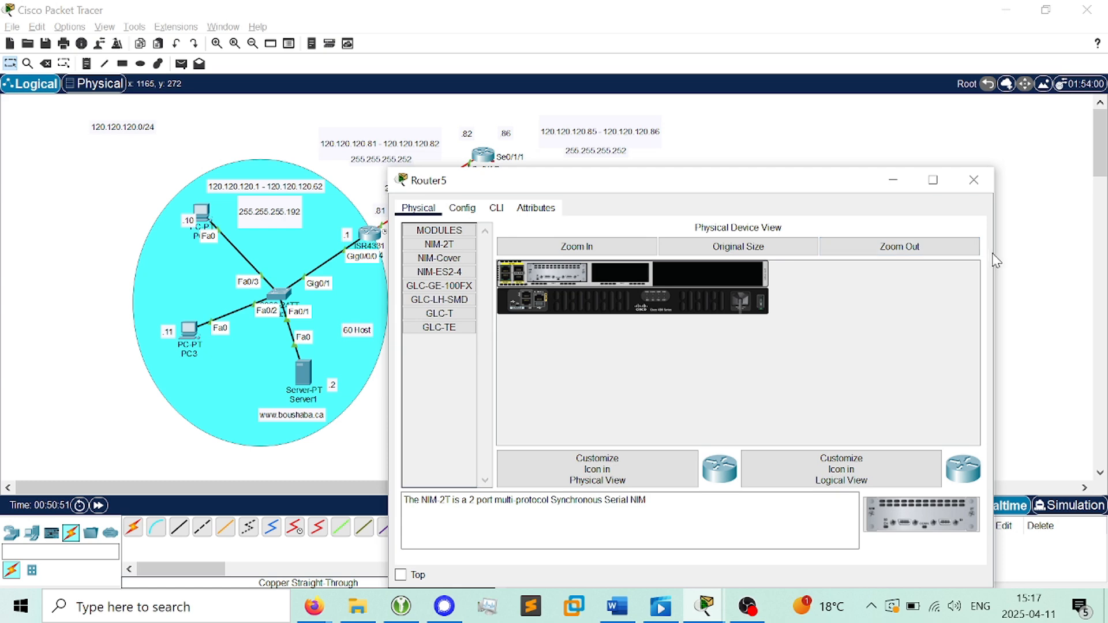
left_click_drag(994, 241, 899, 242)
left_click_drag(725, 188, 368, 105)
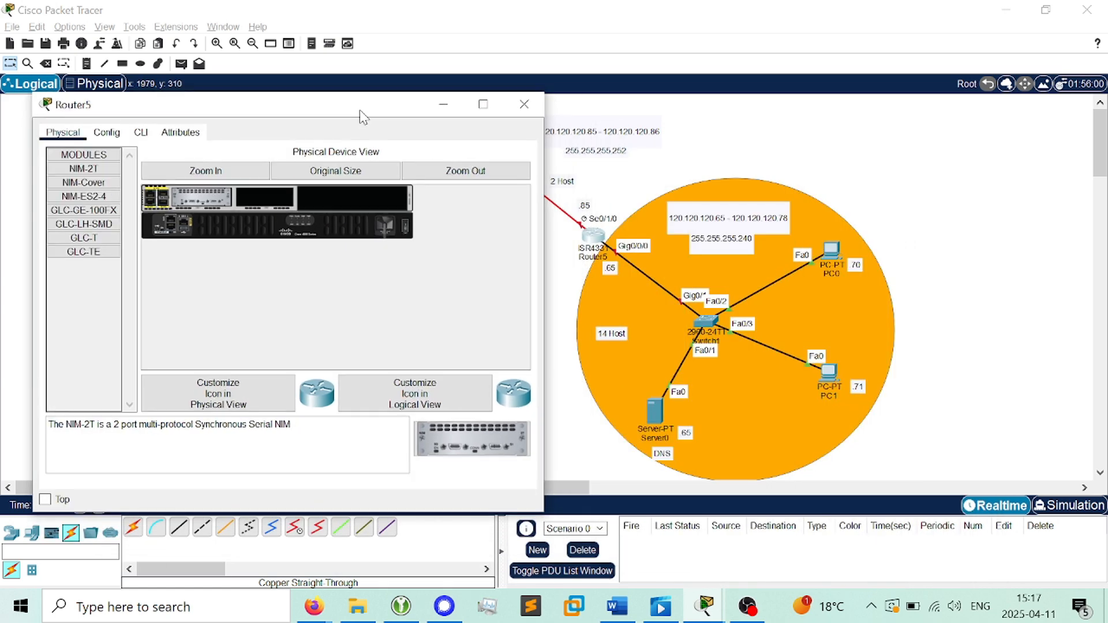
left_click(150, 127)
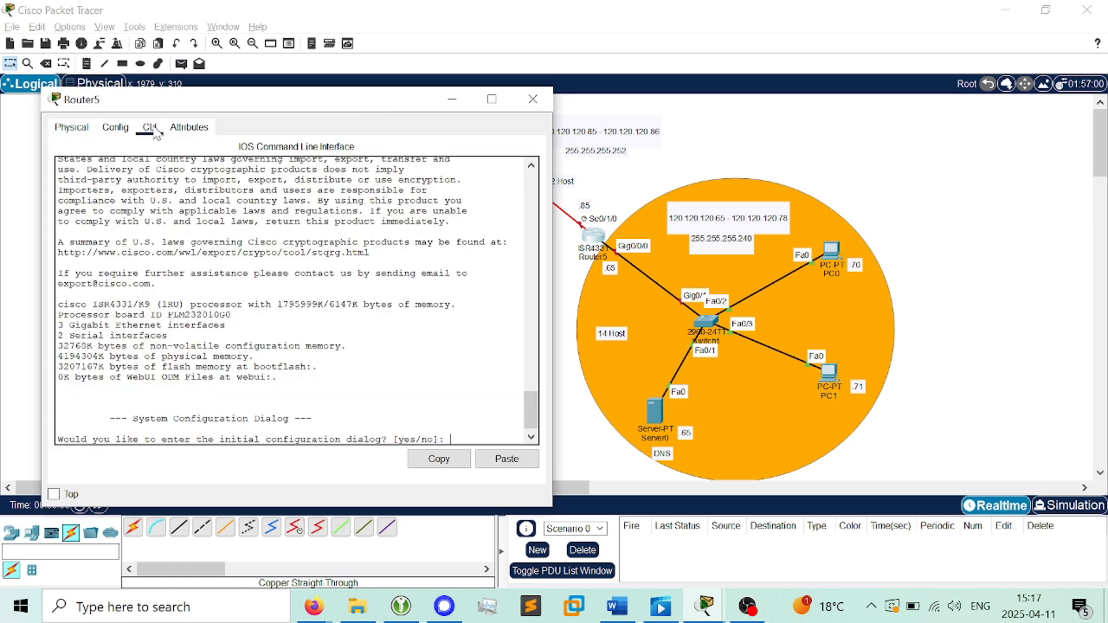
type("no")
key("Return")
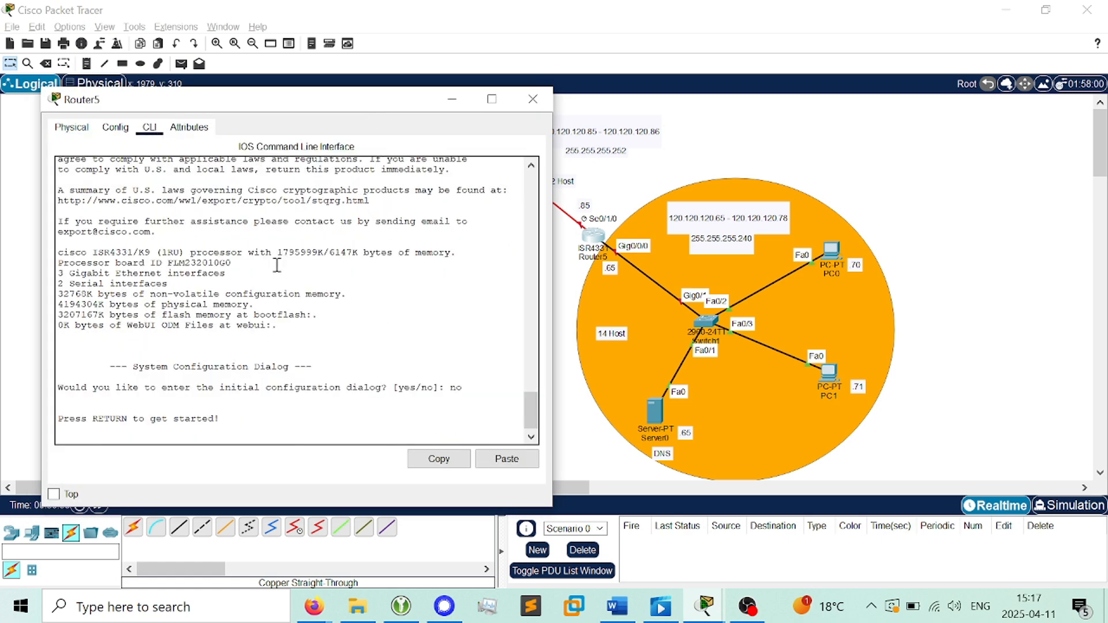
key("Return")
key("Return")
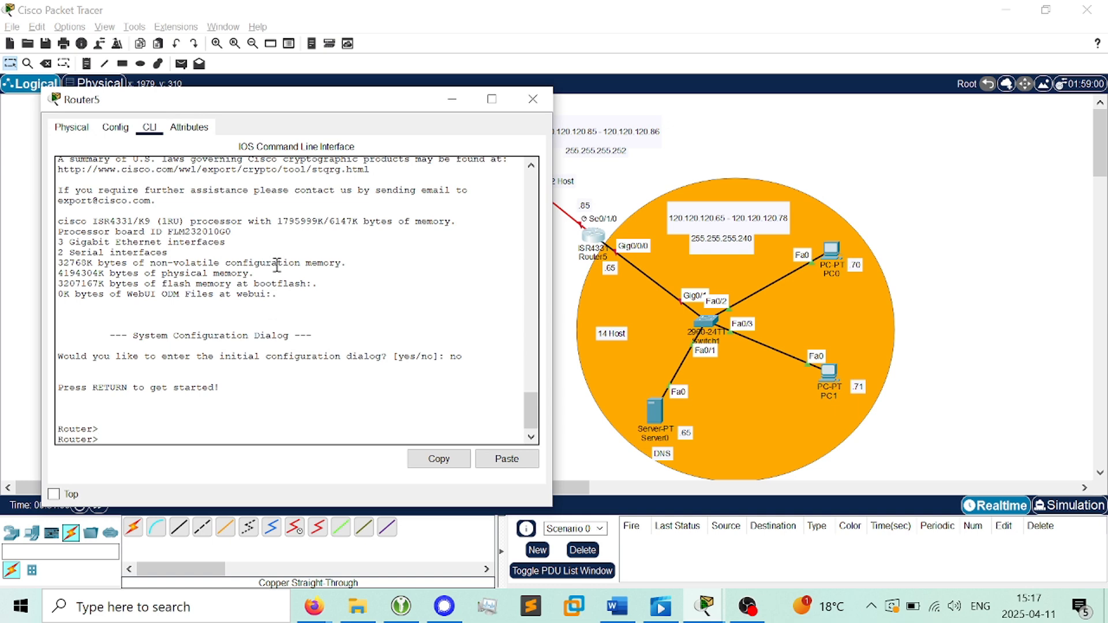
Enter privileged mode and then global configuration mode on Router5
type("ena")
key("Tab")
key("Return")
type("conf")
key("Tab")
key("Return")
key("Return")
key("Return")
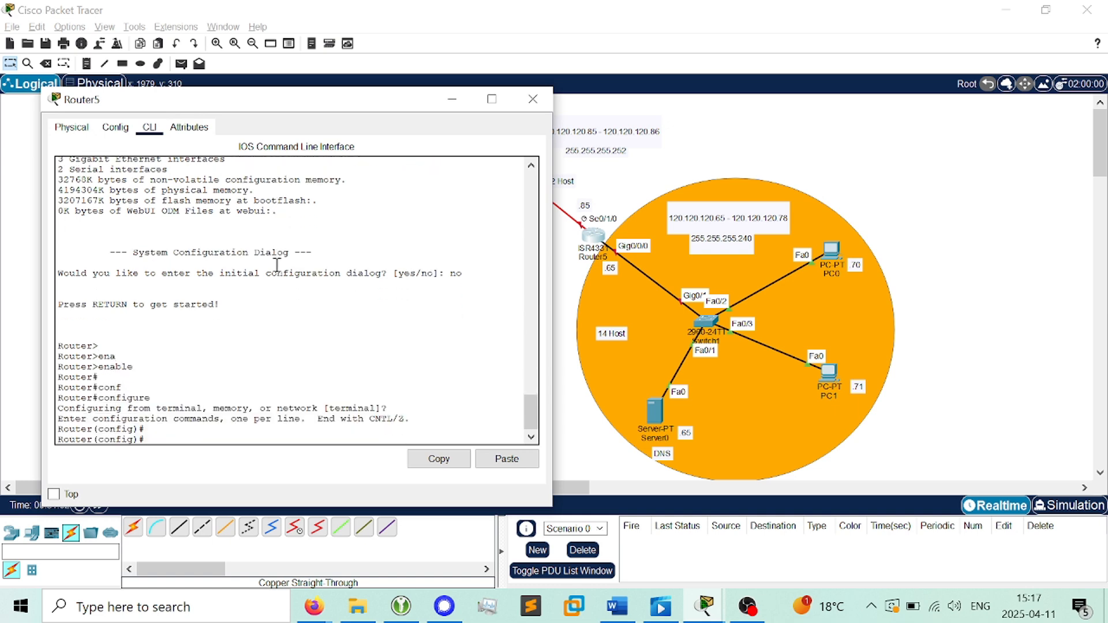
Enter configuration mode for Router5's serial 0/1/0 interface
type("inter")
key("Tab")
type("se")
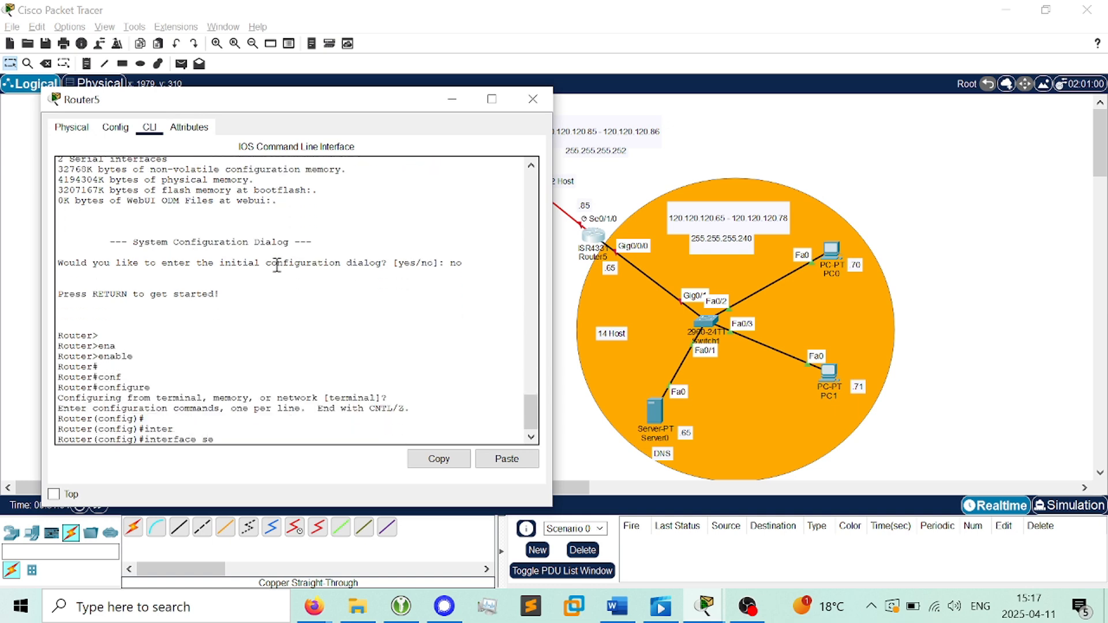
key("Tab")
type("0/1")
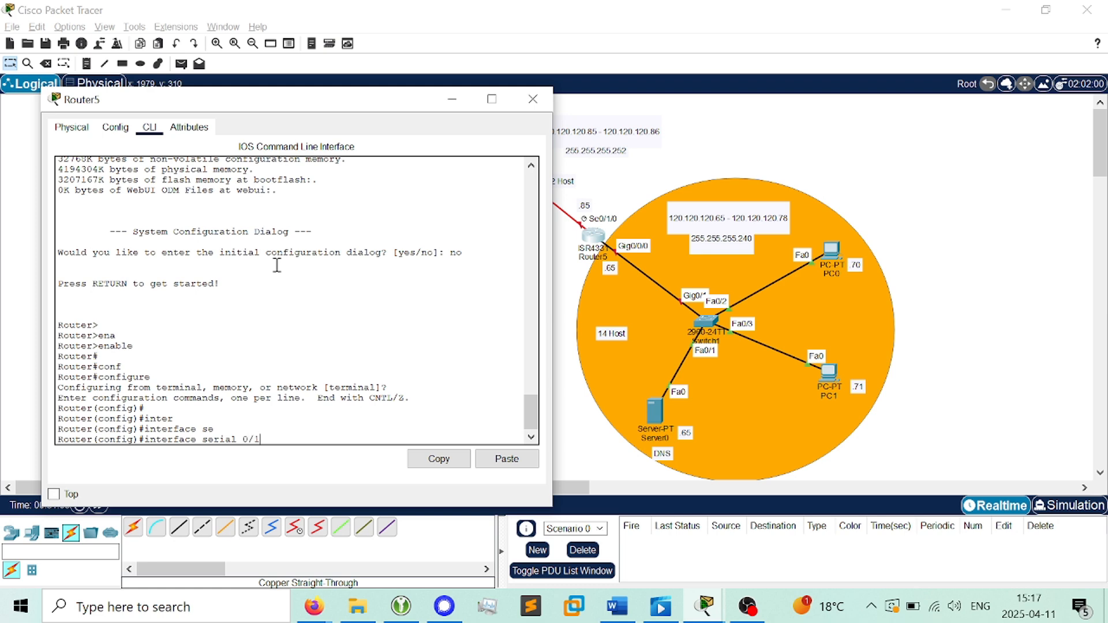
type("/0")
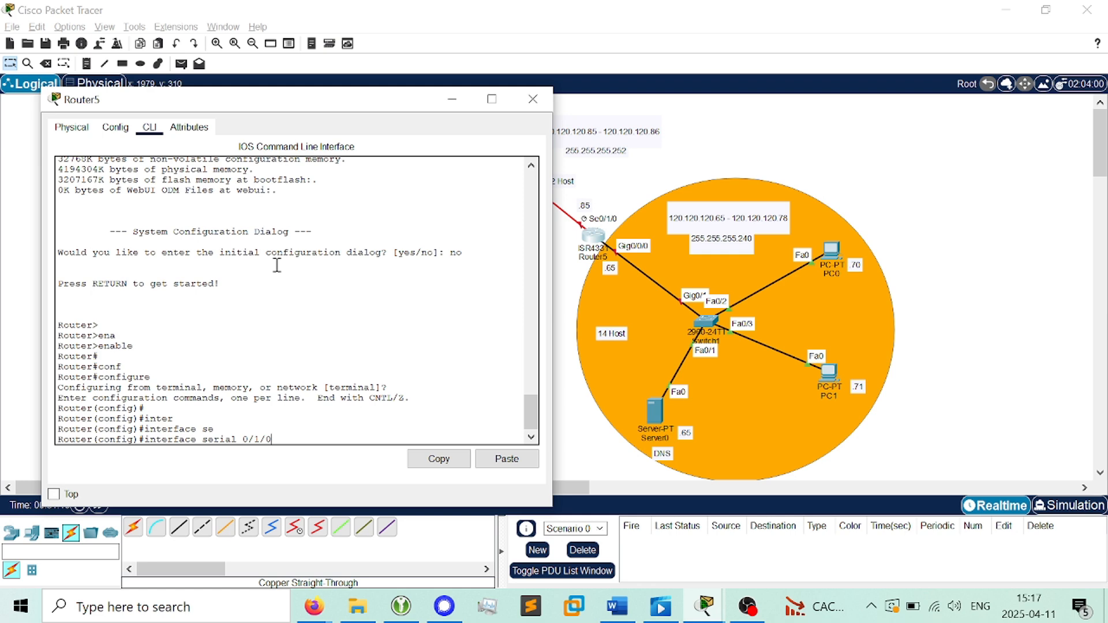
key("Return")
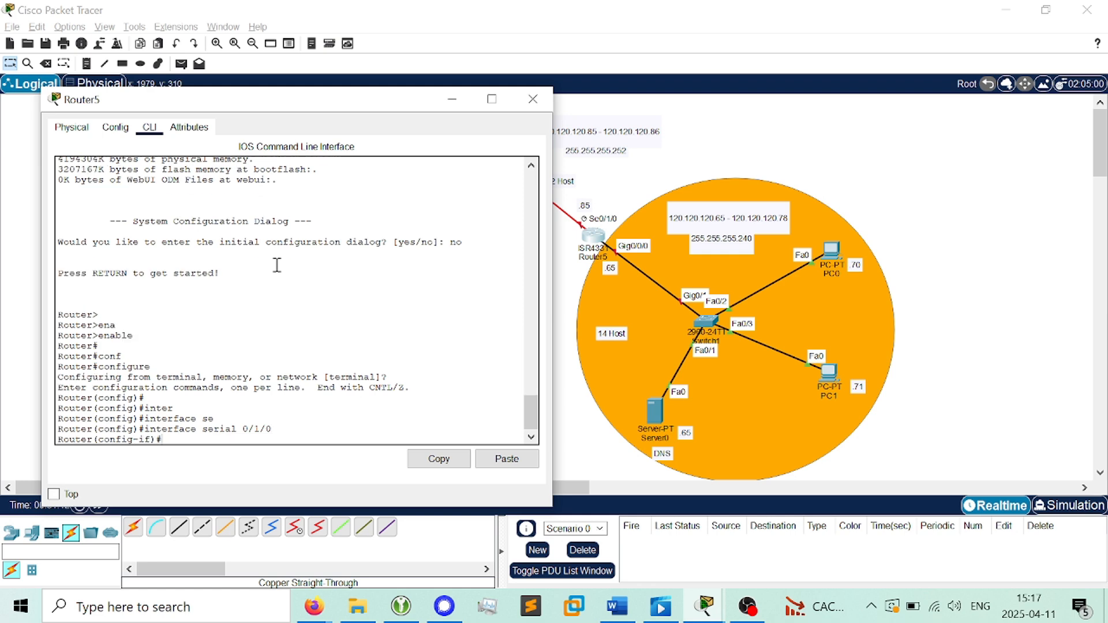
Assign IP address 120.120.120.85 with mask 255.255.255.252 to Router5's serial 0/1/0 interface
type("ip add")
key("Tab")
type("120")
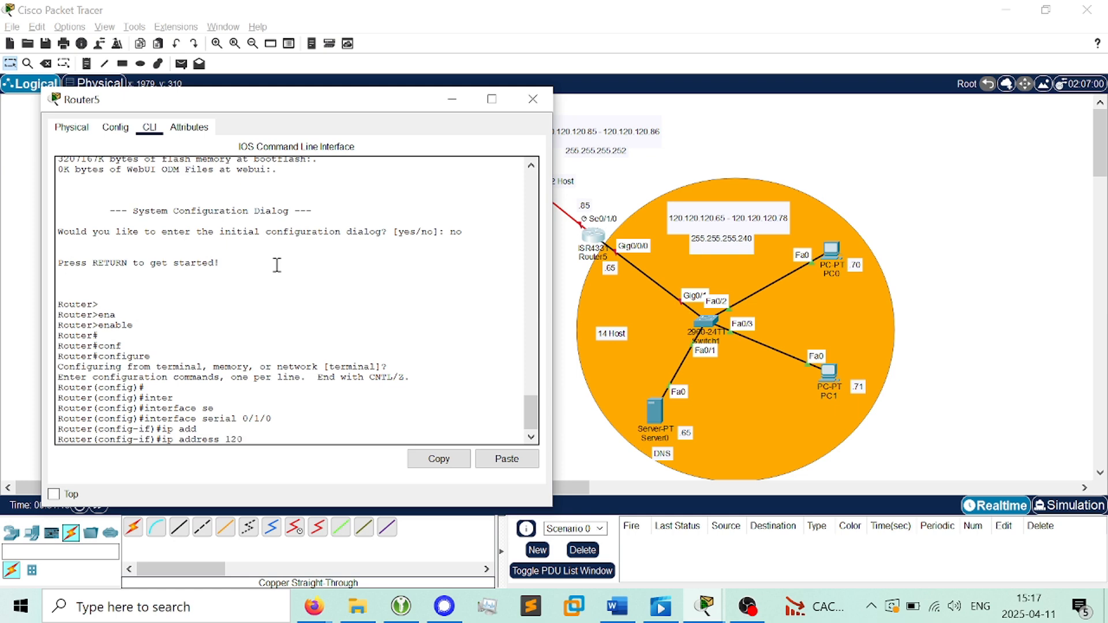
type(".120.120.85 255.255.255.252")
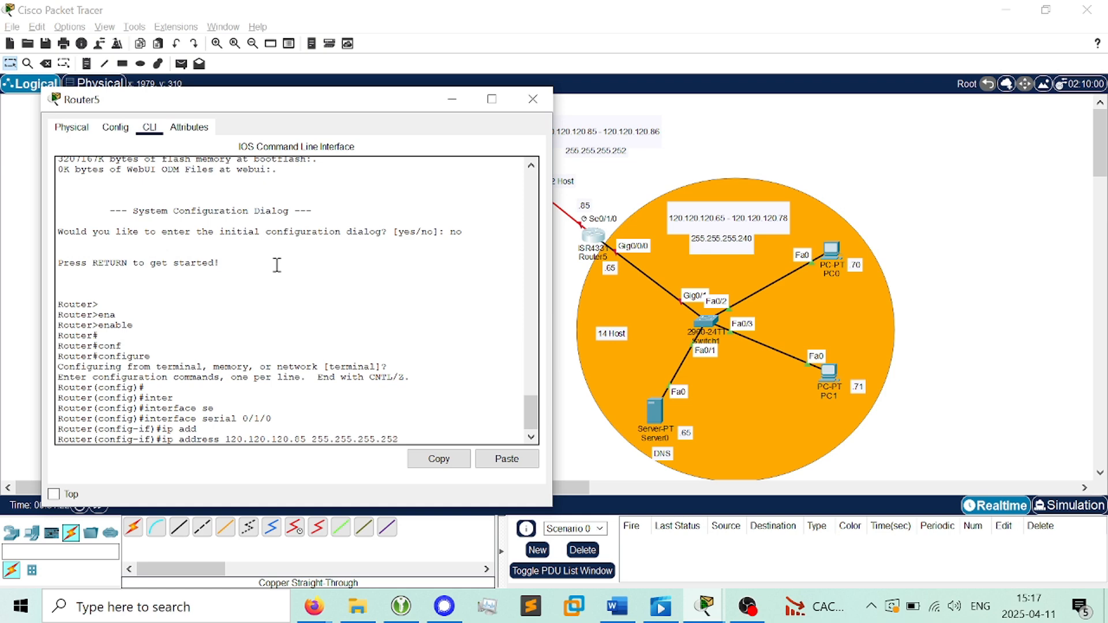
key("Return")
Enable Router5's serial 0/1/0 interface with no shutdown and exit its interface mode
type("no shu")
key("Tab")
key("Return")
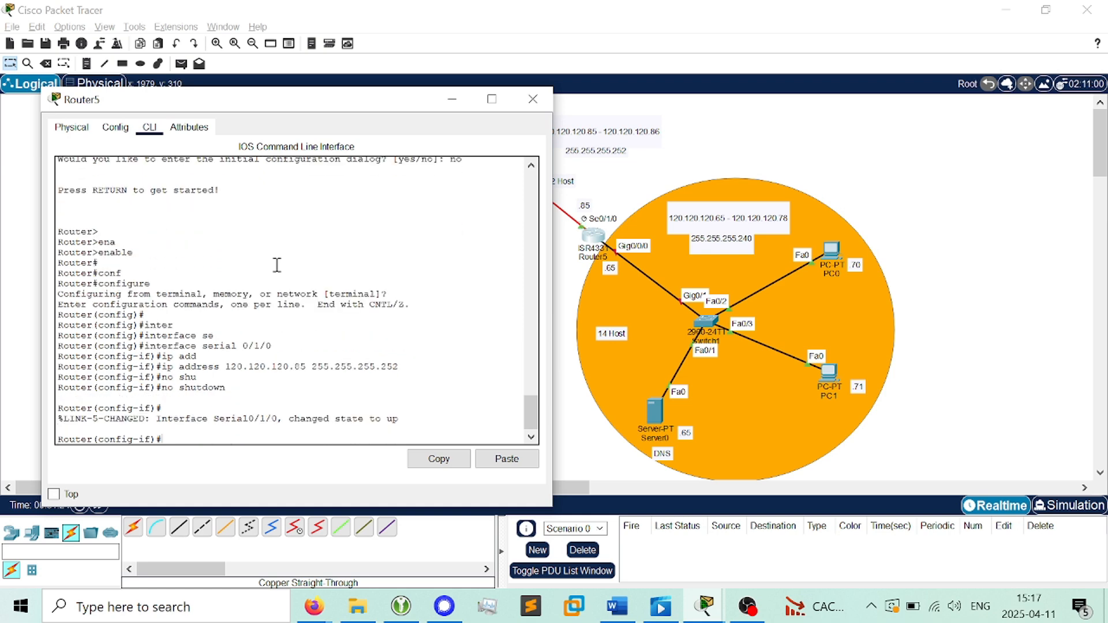
key("Return")
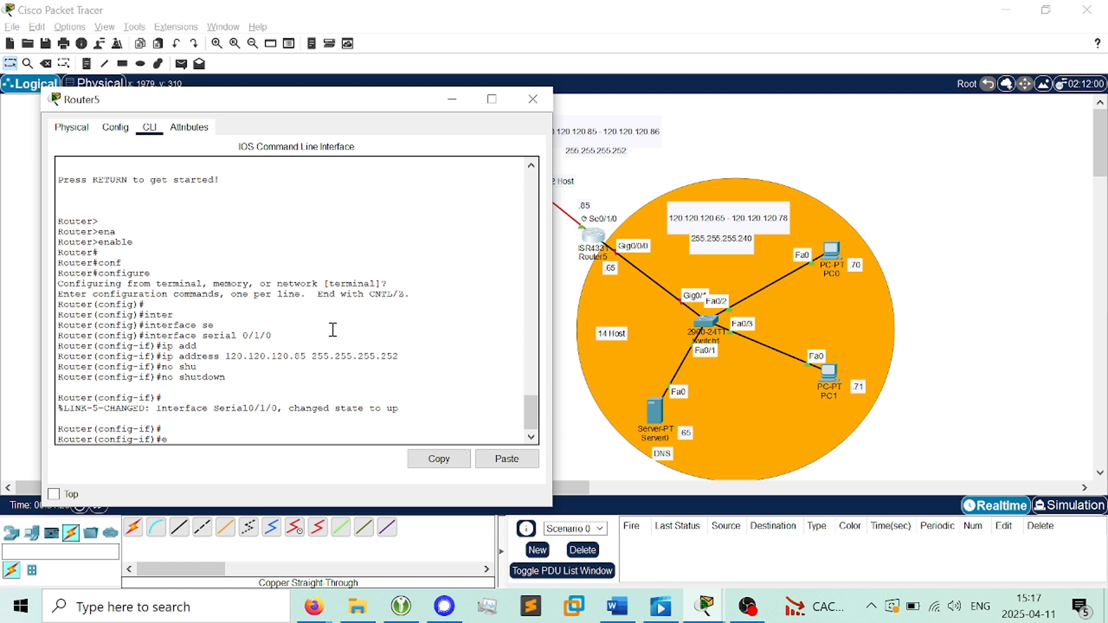
type("exit")
key("Return")
key("Return")
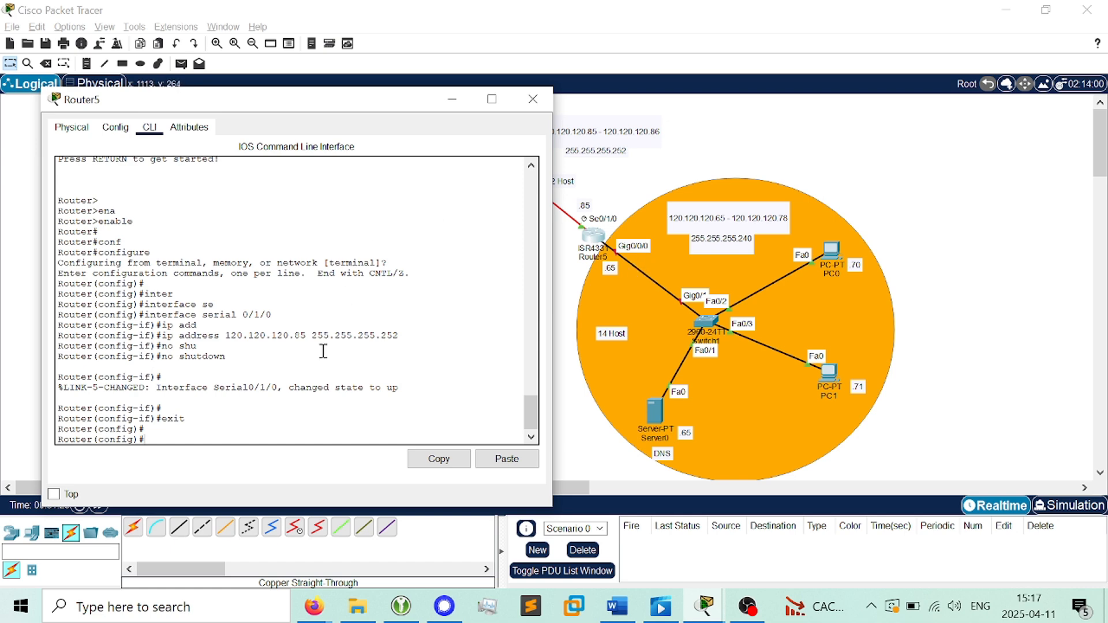
Enter configuration mode for Router5's gigabitEthernet 0/0/0 interface
type("inter")
key("Tab")
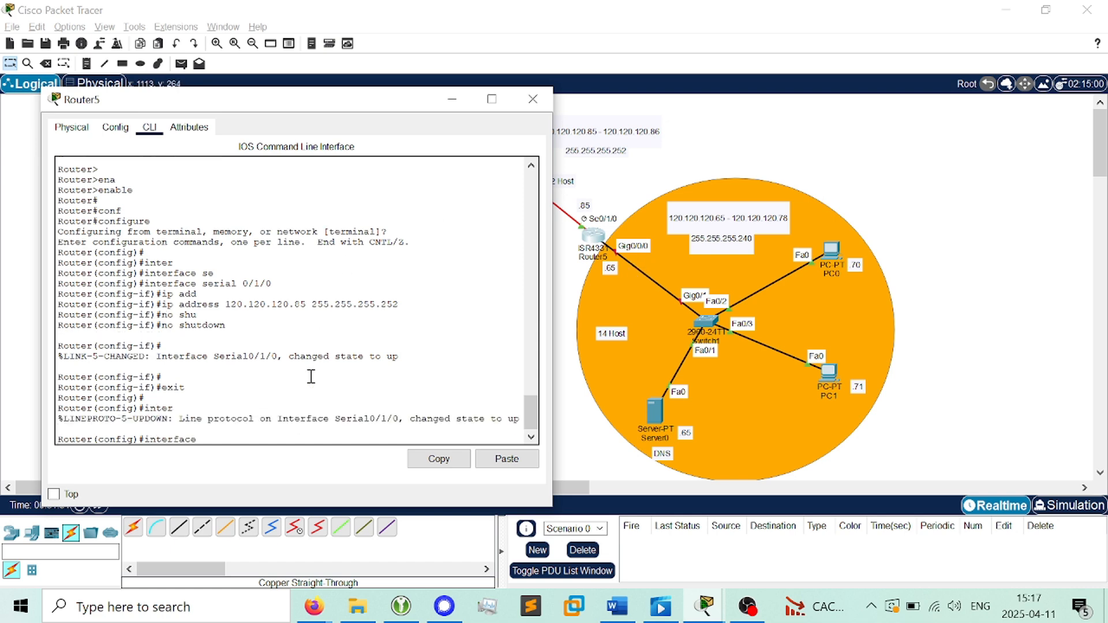
type("g")
key("Tab")
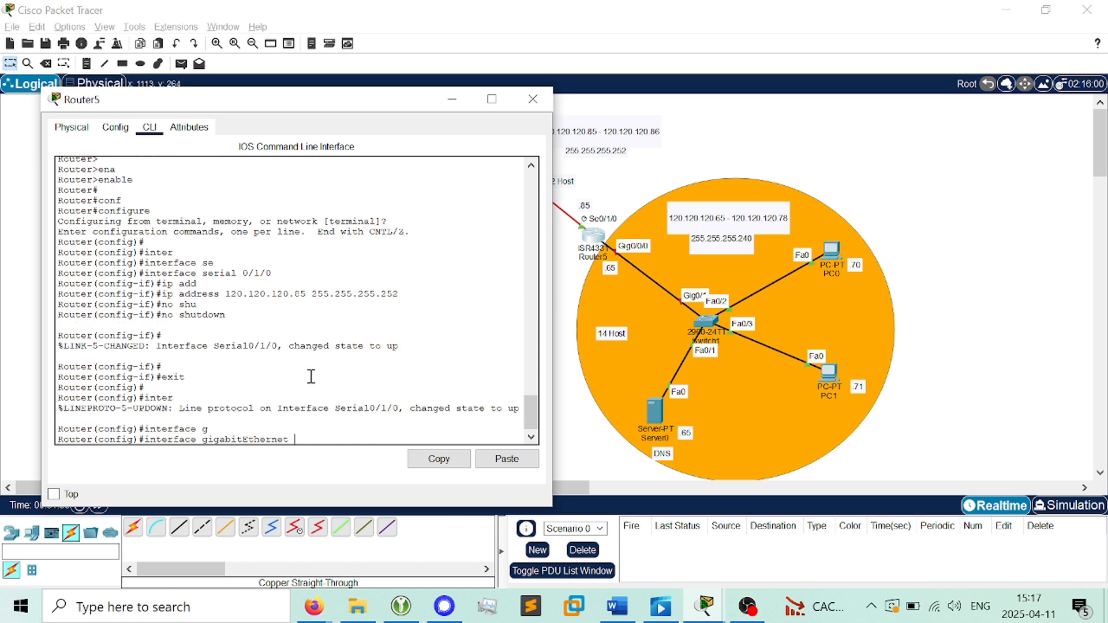
type("0/0/0")
key("Return")
Assign IP address 120.120.120.65 with mask 255.255.255.240 to Router5's gigabitEthernet 0/0/0 interface
type("ip")
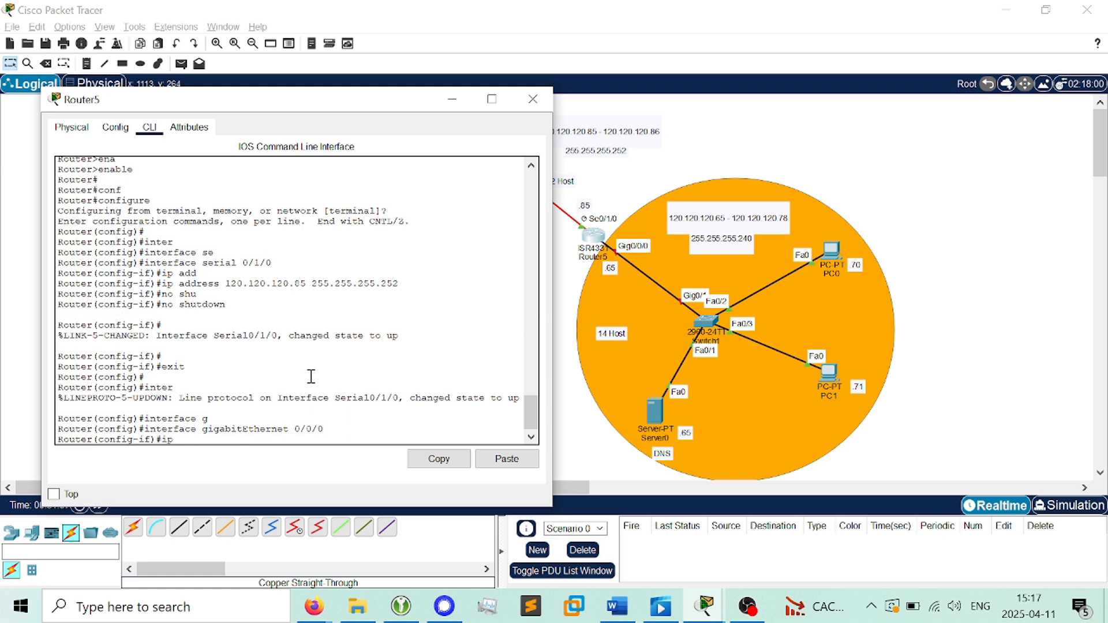
type(" add")
key("Tab")
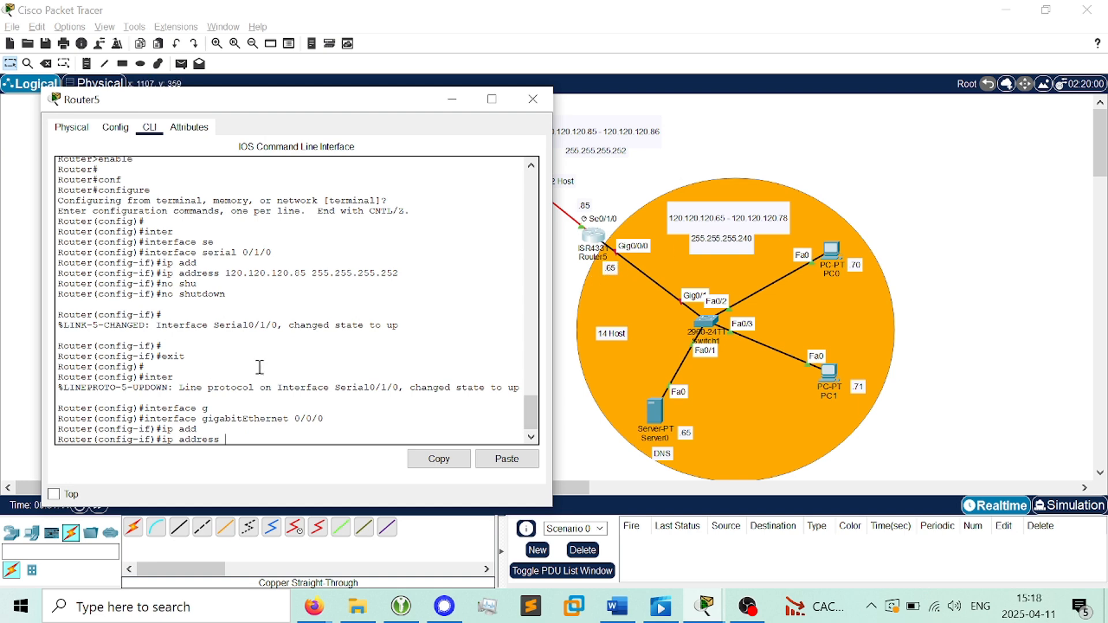
type("120.120.120.65 255.255.255.240")
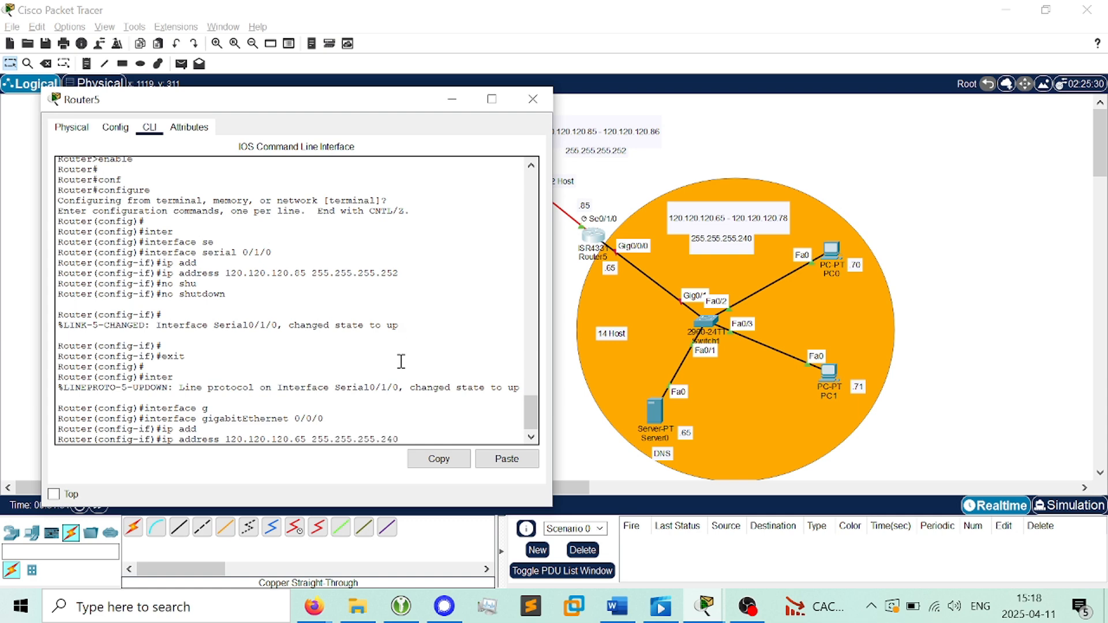
key("Return")
Enable Router5's gigabitEthernet 0/0/0 interface with no shutdown and close the router's window
type("nfig-if)#n")
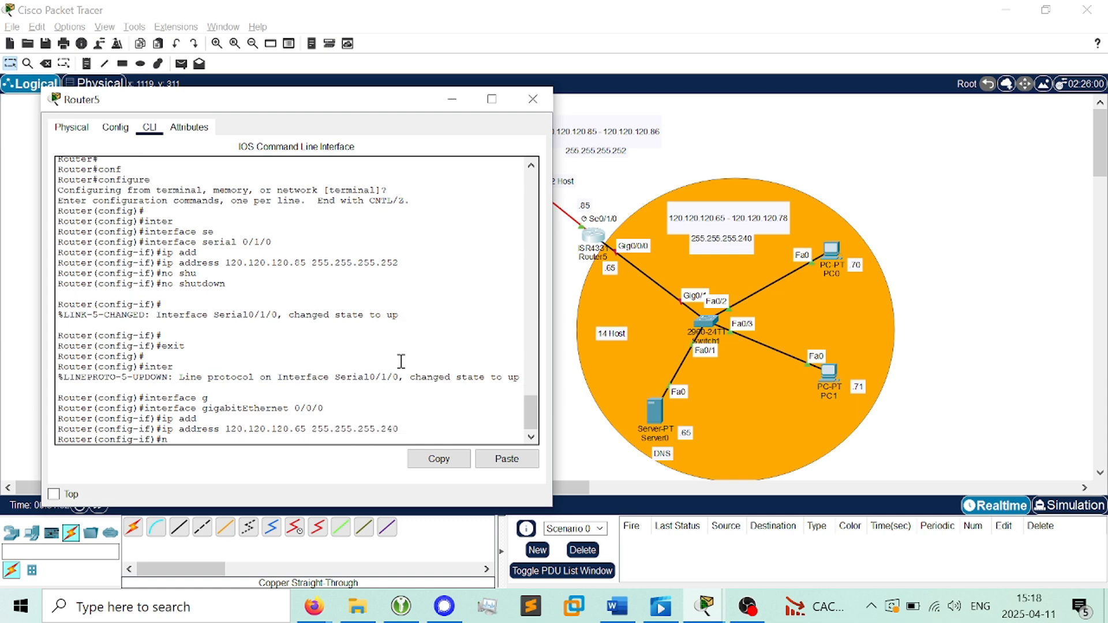
type("o shu")
key("Tab")
key("Return")
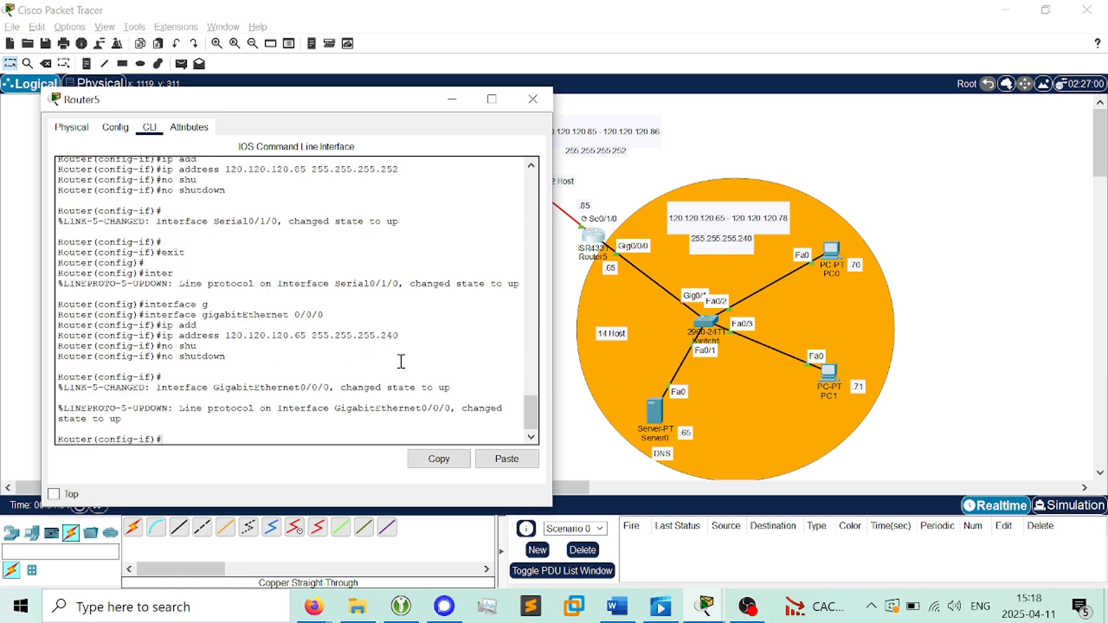
key("Return")
key("Return")
left_click(533, 99)
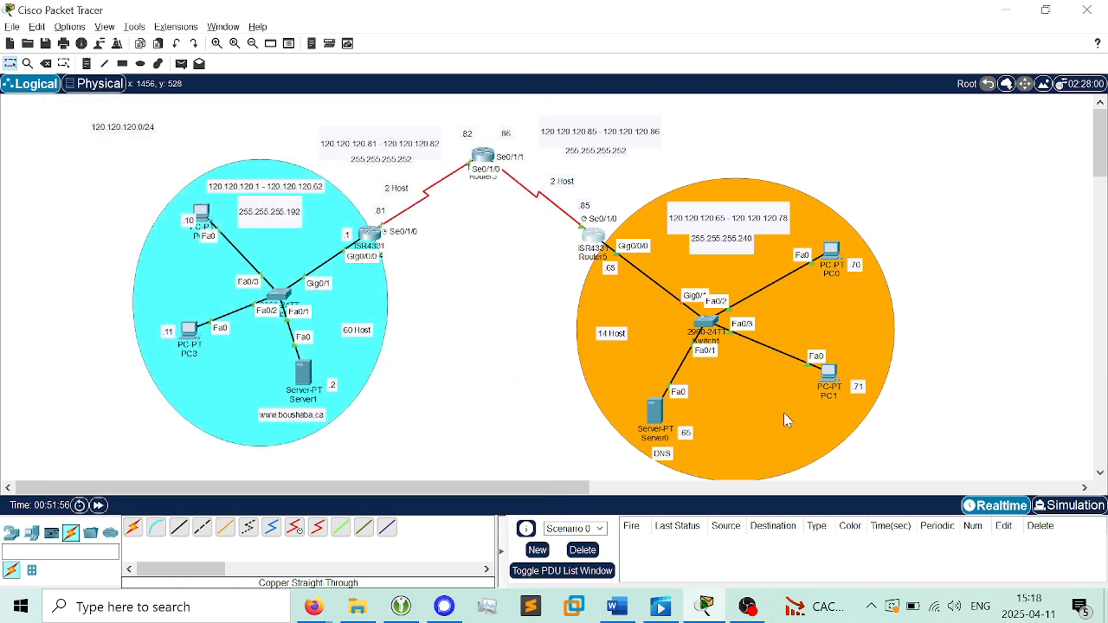
Change the address label beside Server0 in the orange network to .66
left_click(657, 413)
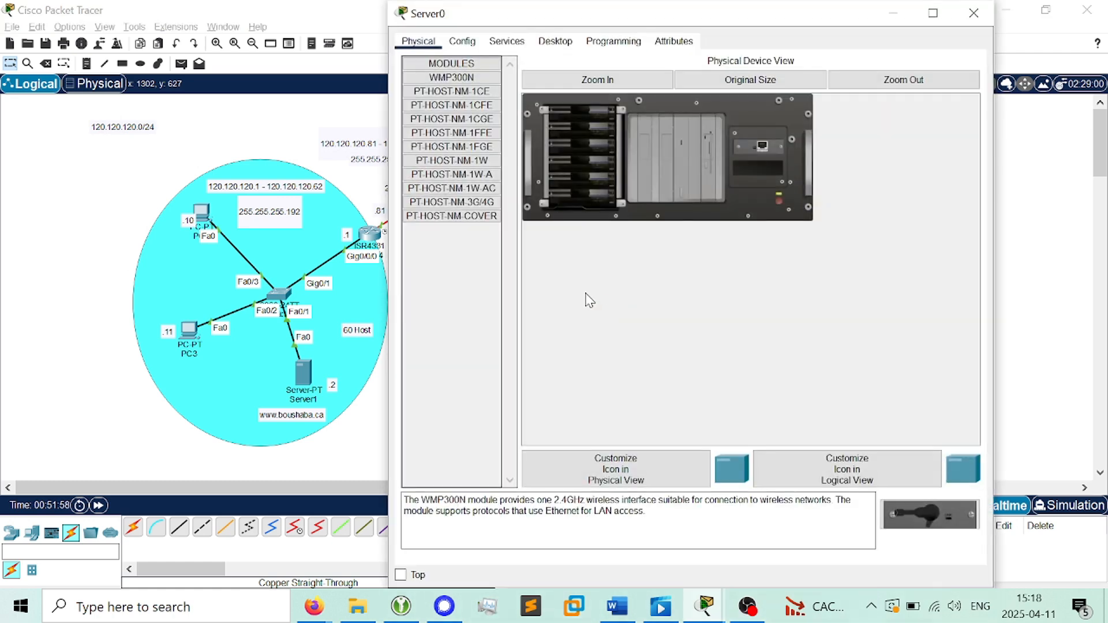
left_click(974, 13)
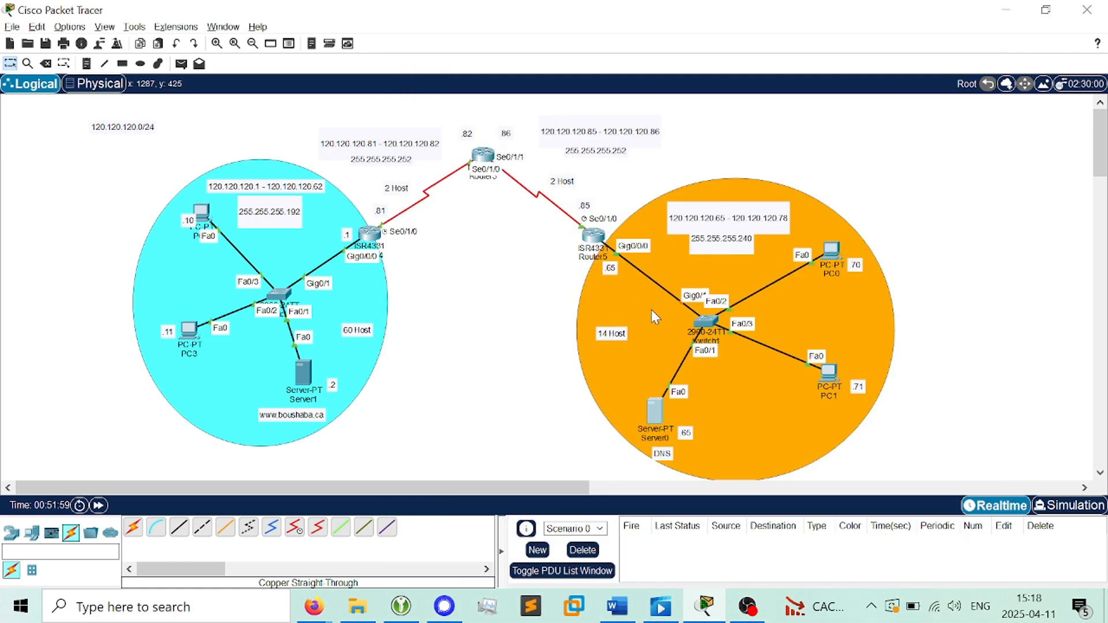
left_click(688, 434)
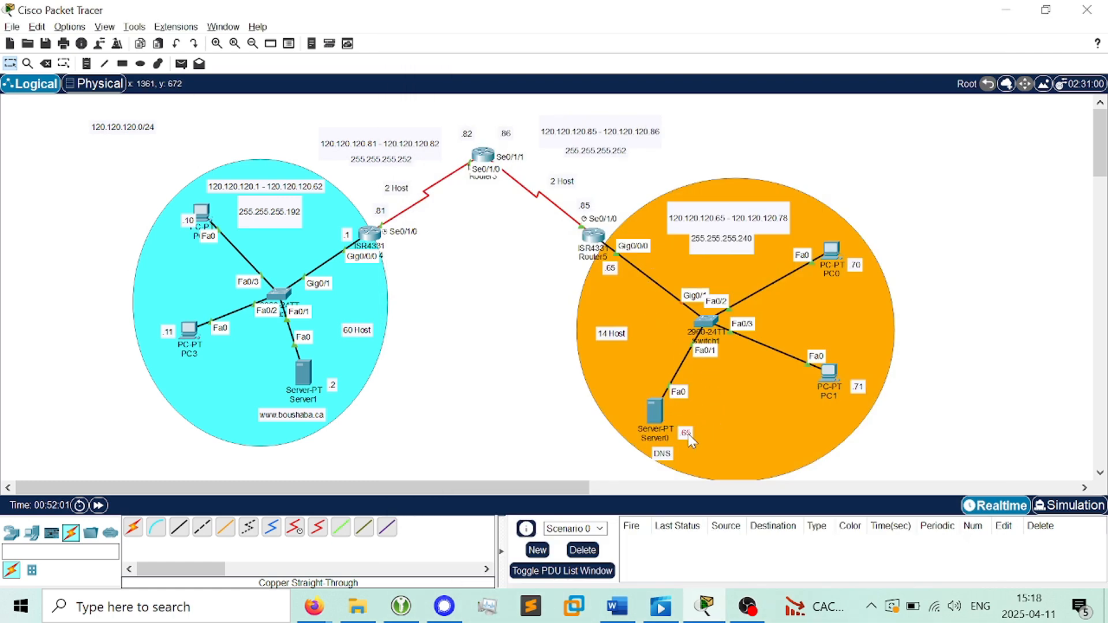
double_click(691, 439)
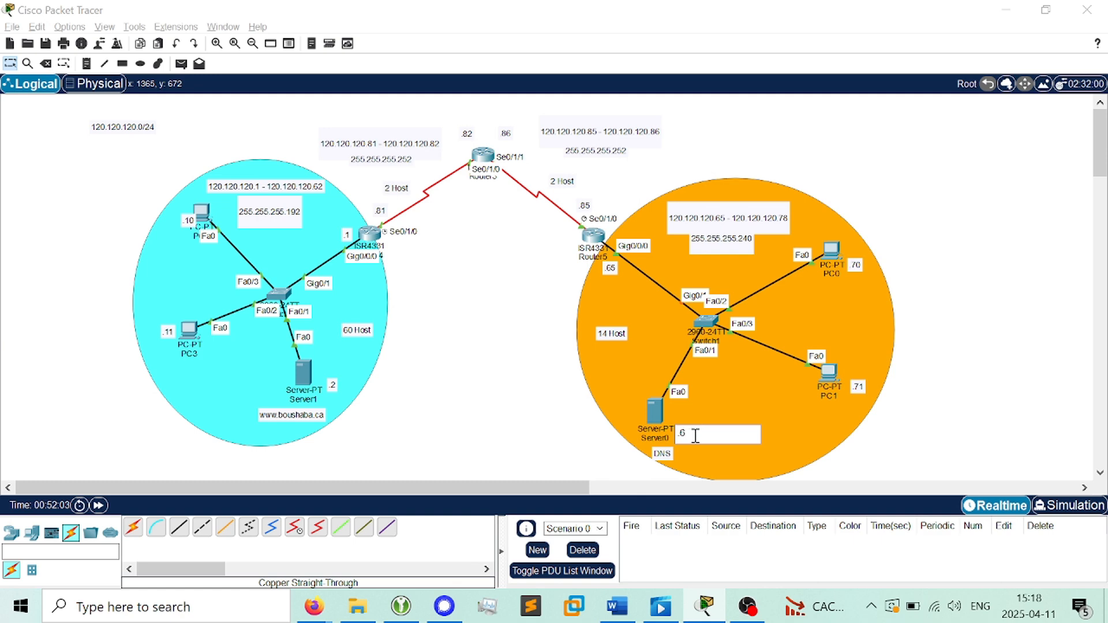
type("6")
left_click(525, 266)
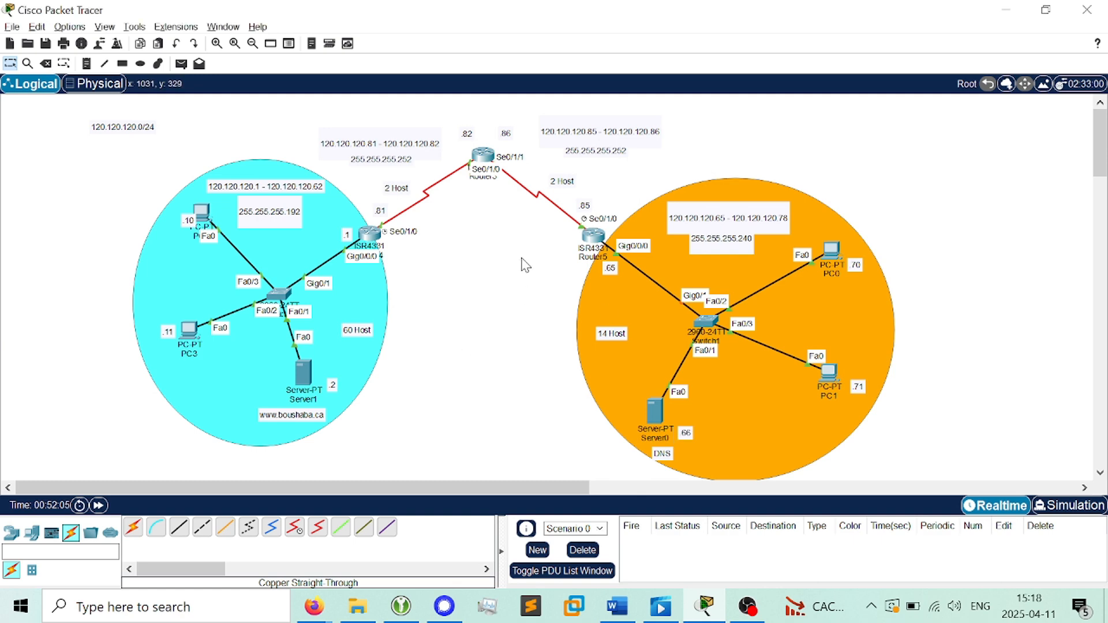
Open Server0's IP Configuration, then narrow and move its window so the orange network stays uncovered
mouse_move(604, 247)
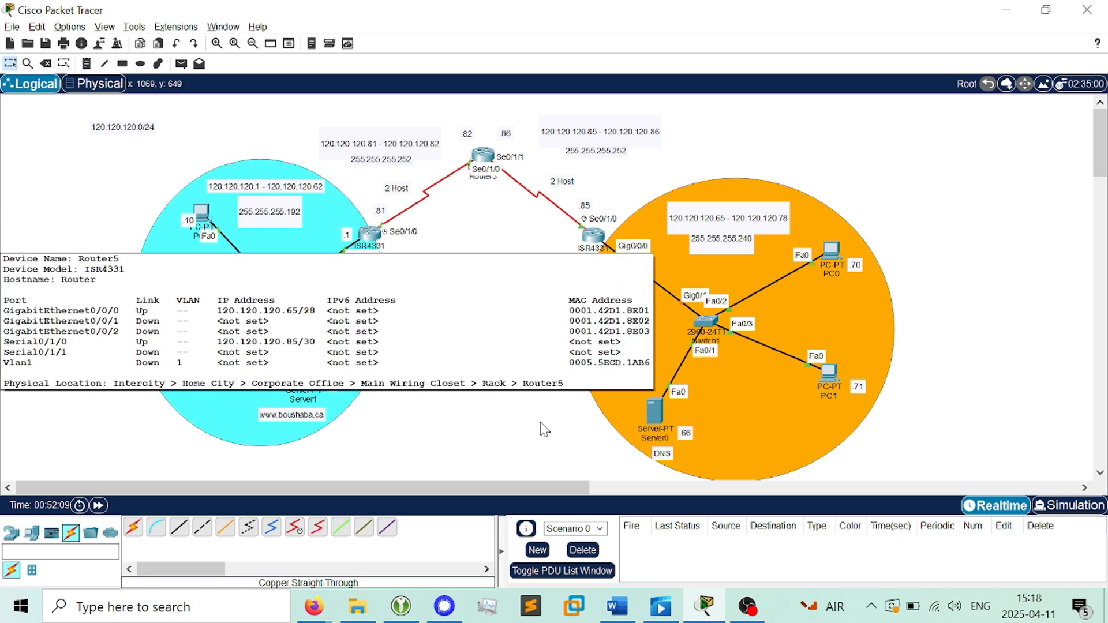
left_click(657, 411)
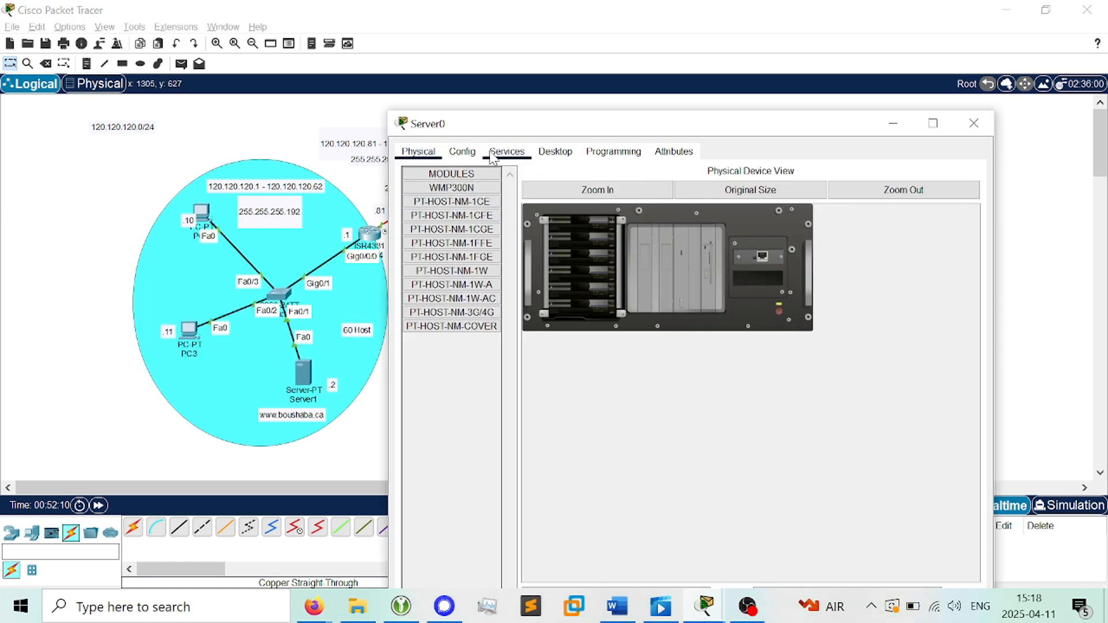
left_click(492, 153)
left_click(465, 153)
left_click(546, 153)
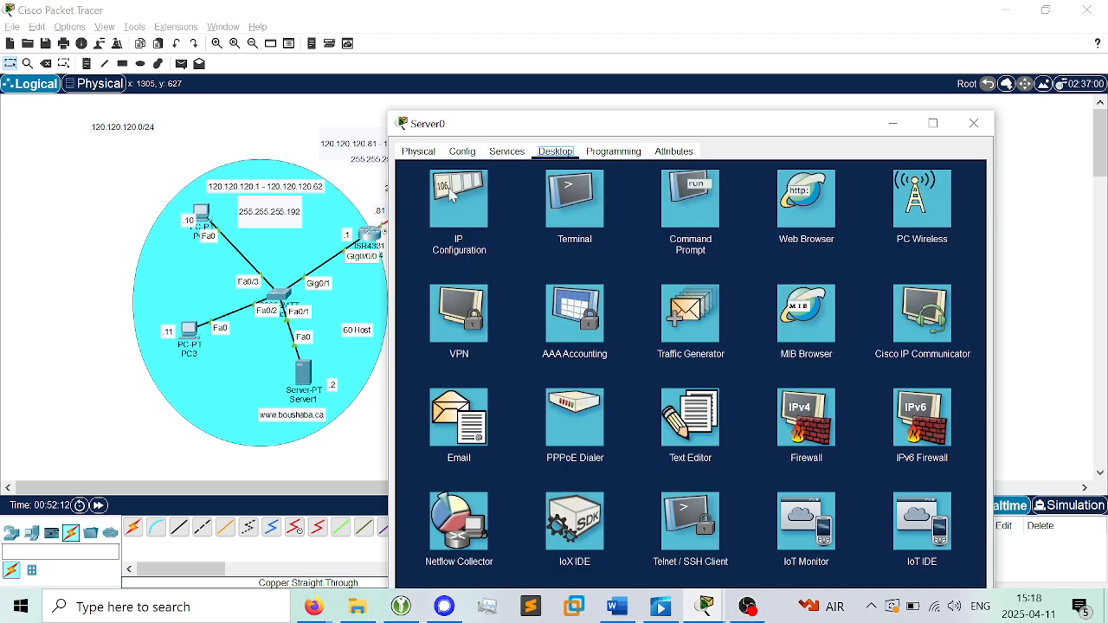
left_click(485, 240)
left_click_drag(635, 124, 375, 263)
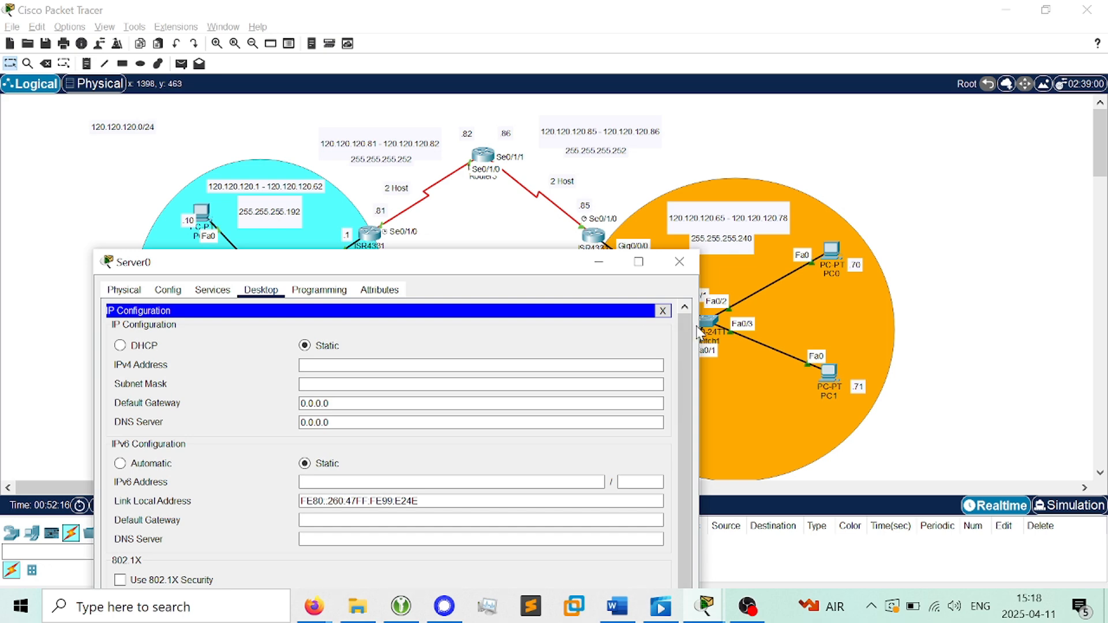
left_click_drag(699, 309, 571, 305)
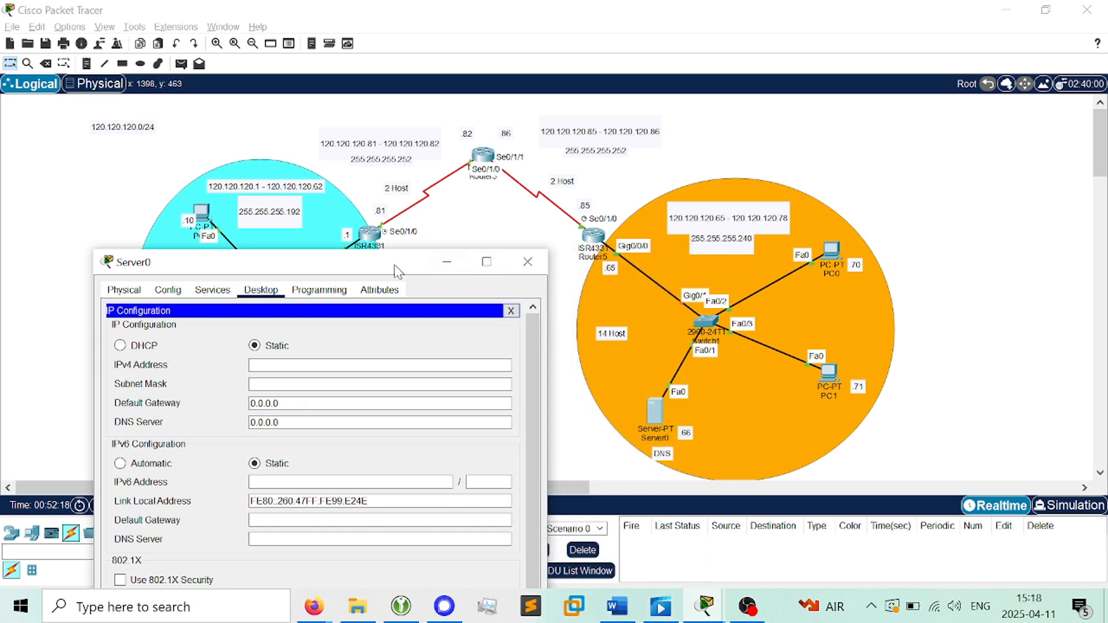
left_click_drag(394, 264, 412, 135)
Set Server0's IPv4 address to 120.120.120.66, subnet mask to 255.255.255.240 and default gateway to 120.120.120.65
left_click(327, 236)
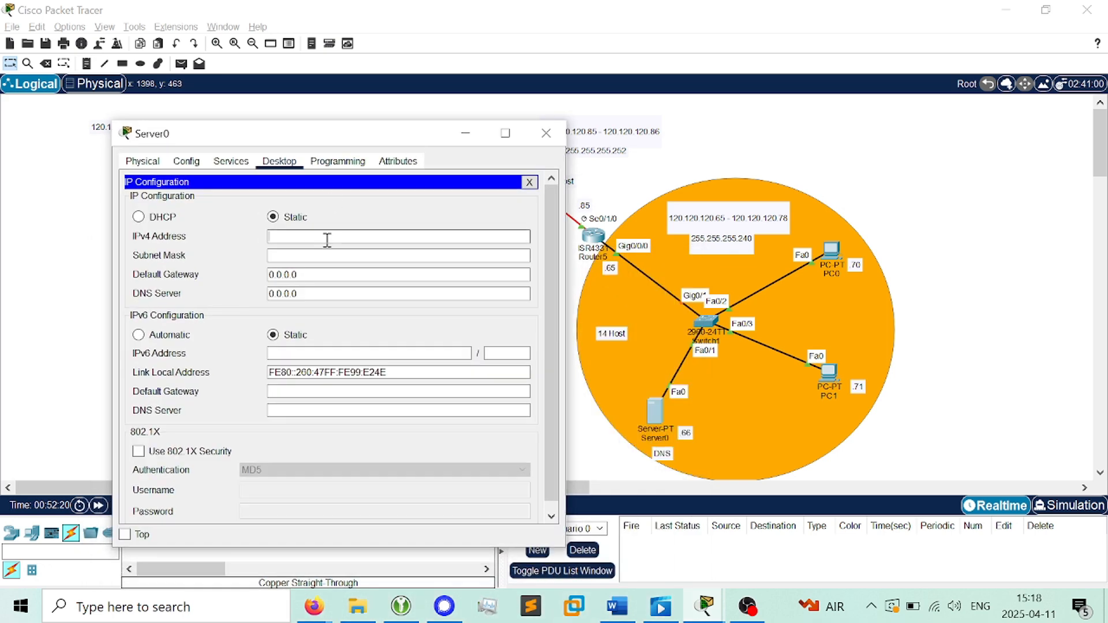
type("120.120.120.65")
key("Tab")
type("255.255.255.2")
type("40")
key("Tab")
type("120")
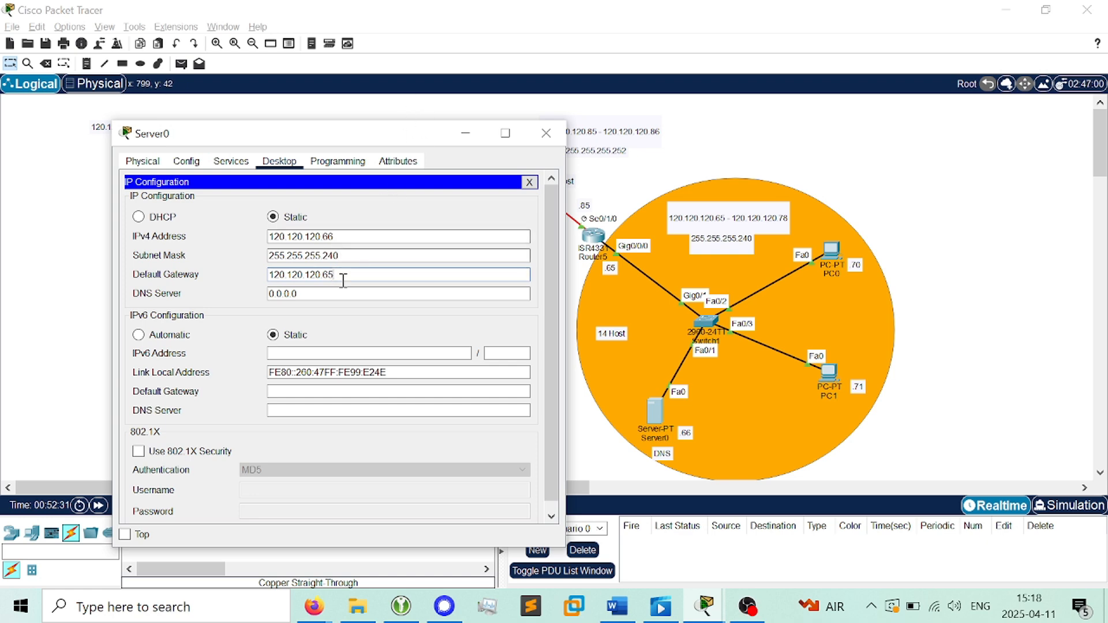
Set Server0's DNS server address to 127.0.0.1
key("Tab")
left_click_drag(170, 307, 157, 305)
type("127")
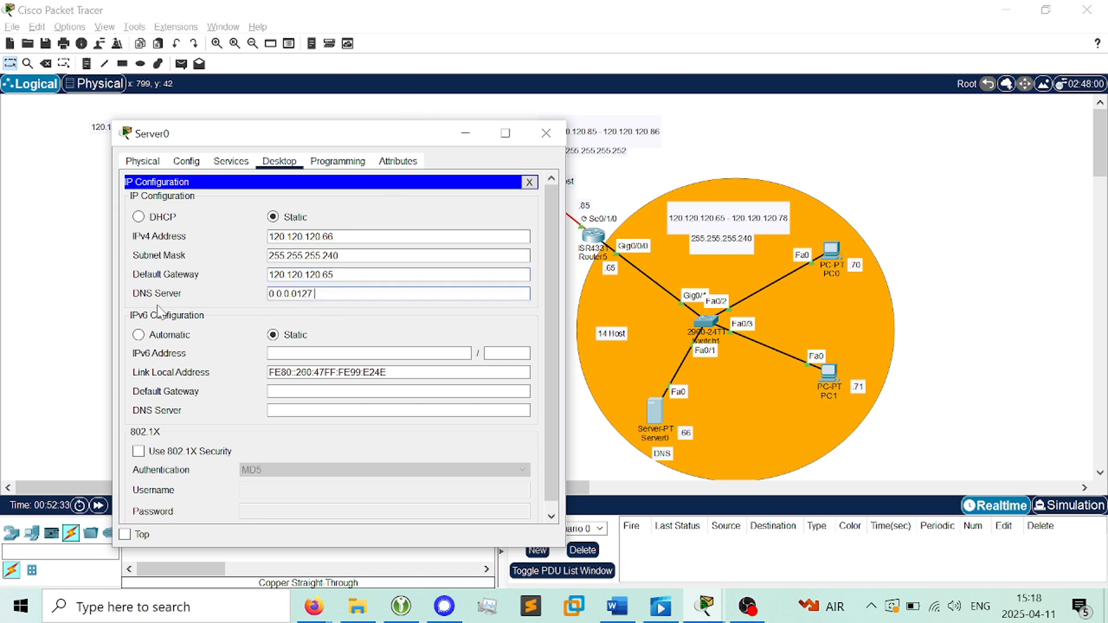
key("ctrl+a")
type("12")
left_click_drag(327, 295, 236, 296)
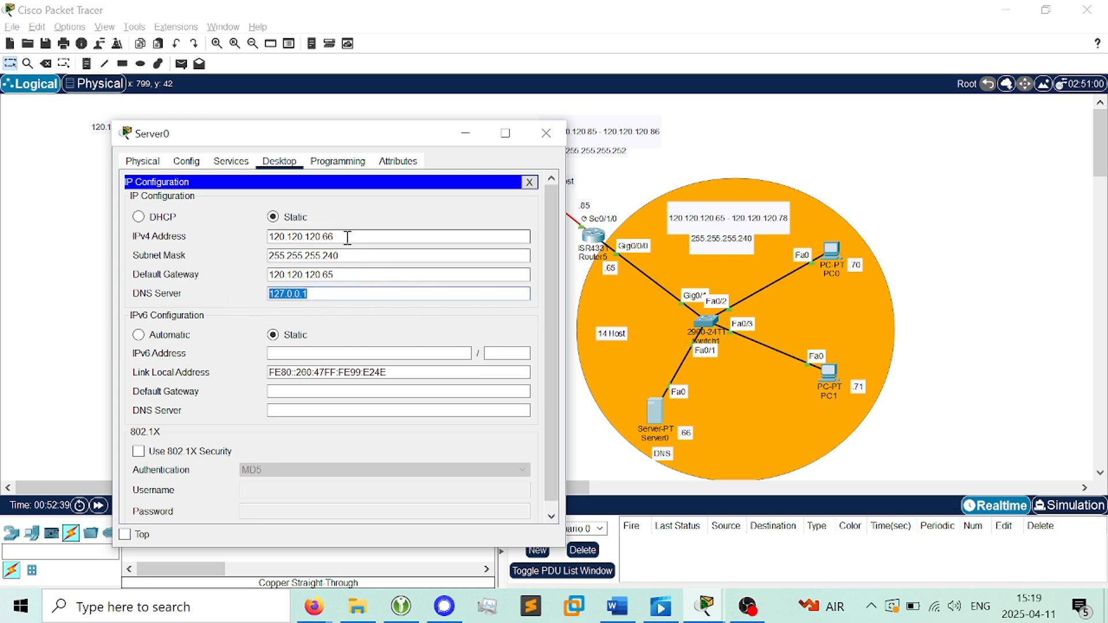
left_click_drag(354, 237, 237, 258)
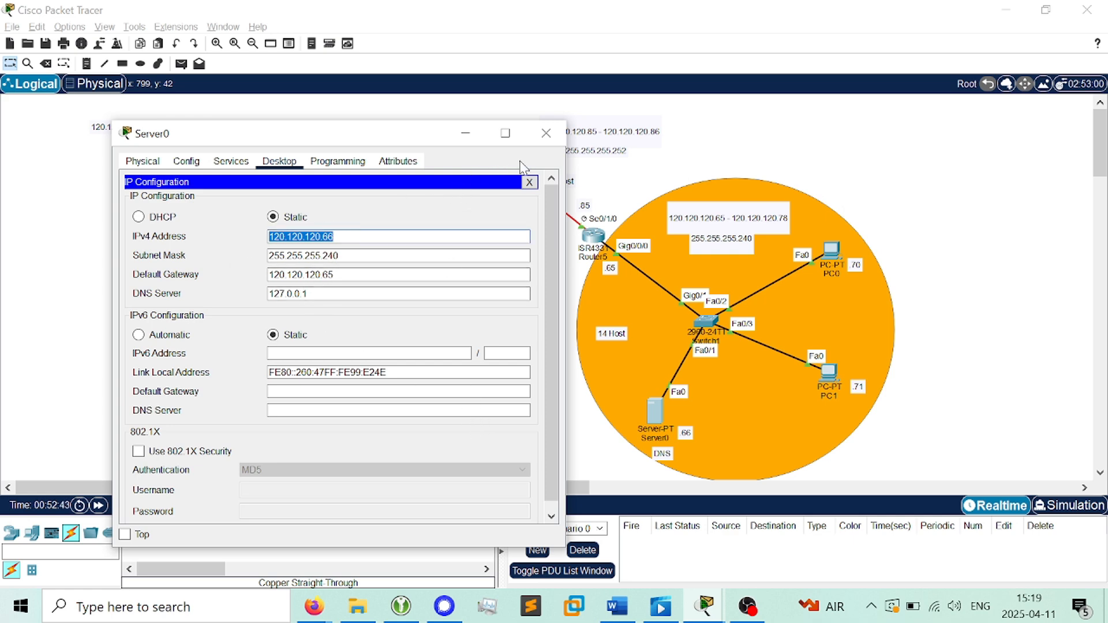
left_click(357, 296)
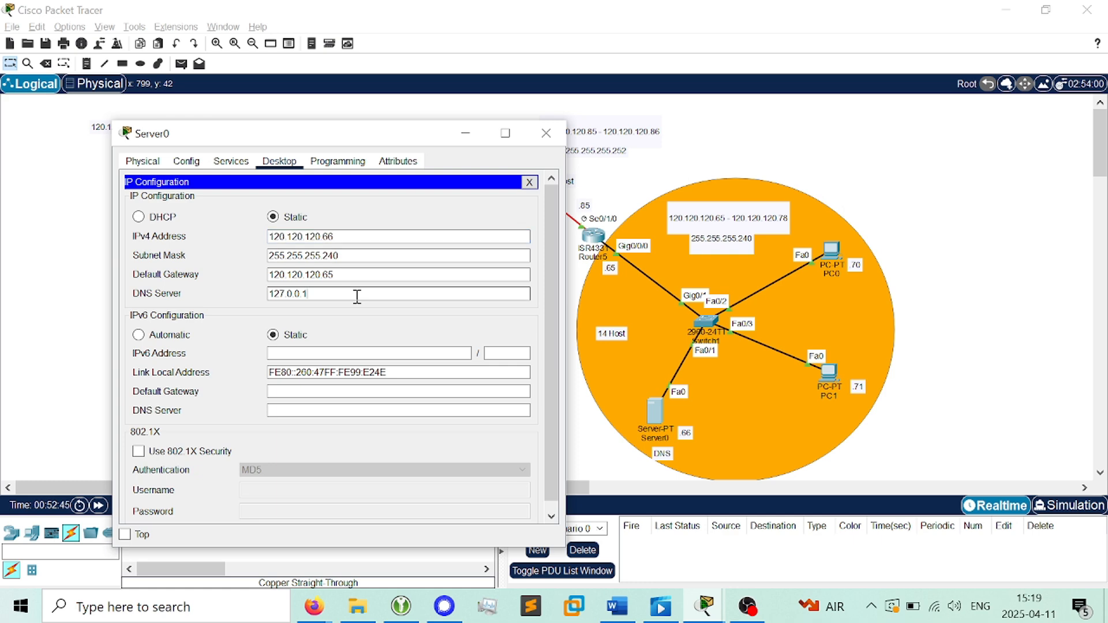
type("= 120")
double_click(329, 295)
key("BackSpace")
key("BackSpace")
key("BackSpace")
Close Server0's IP Configuration and the server's window
left_click(529, 182)
left_click(546, 133)
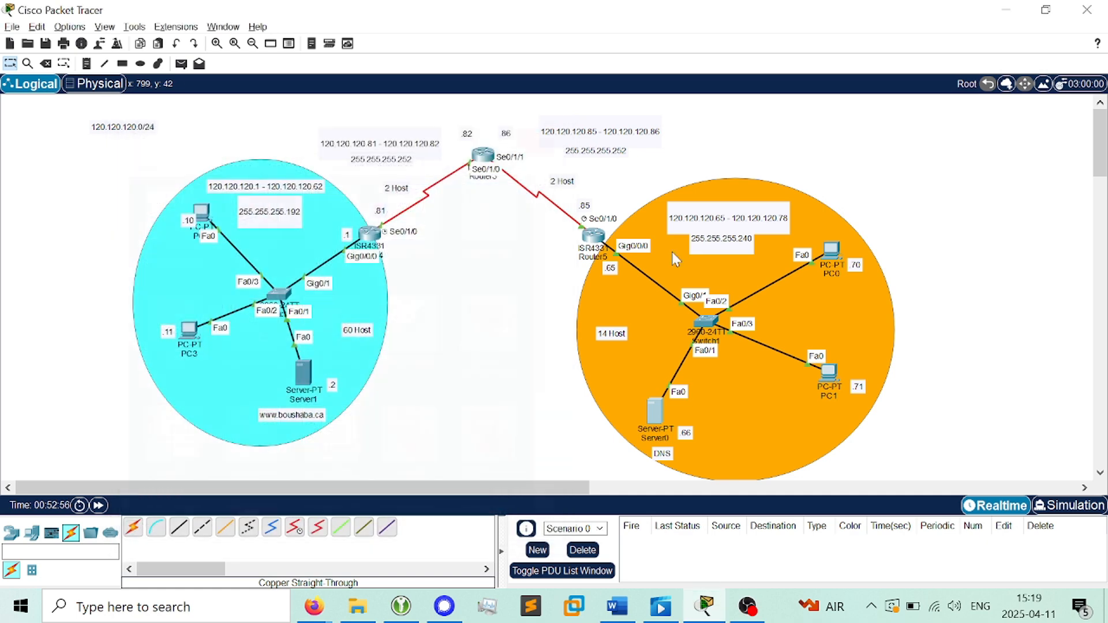
In PC1's IP Configuration, set the IPv4 address to 120.120.120.71 and the subnet mask to 255.255.255.240
left_click(829, 372)
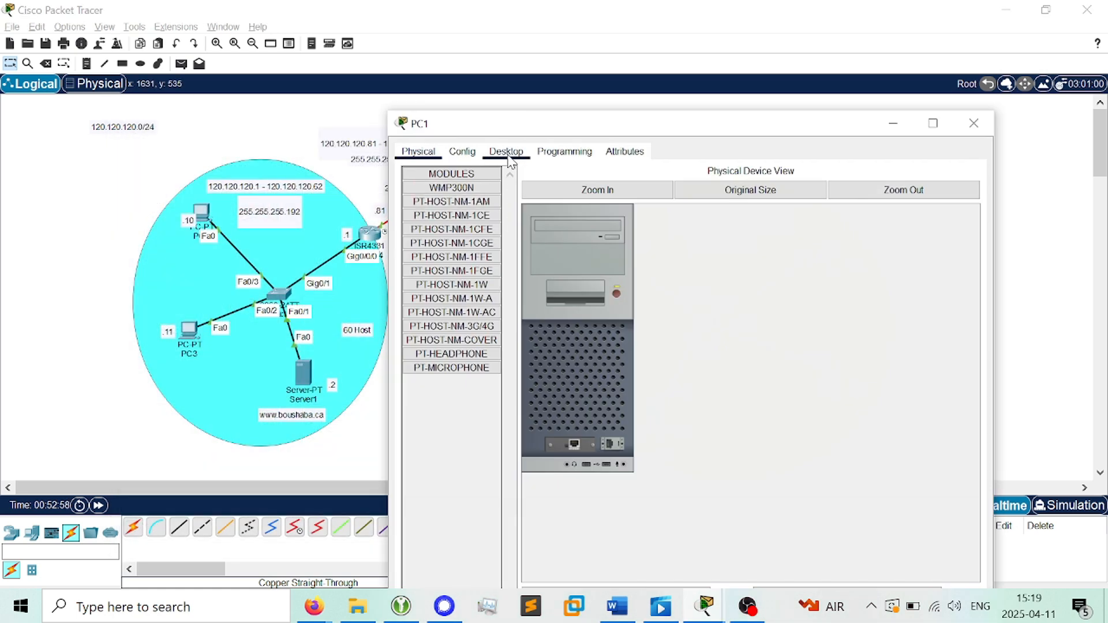
left_click(507, 152)
left_click(450, 185)
left_click(643, 245)
type("120.120.120.71")
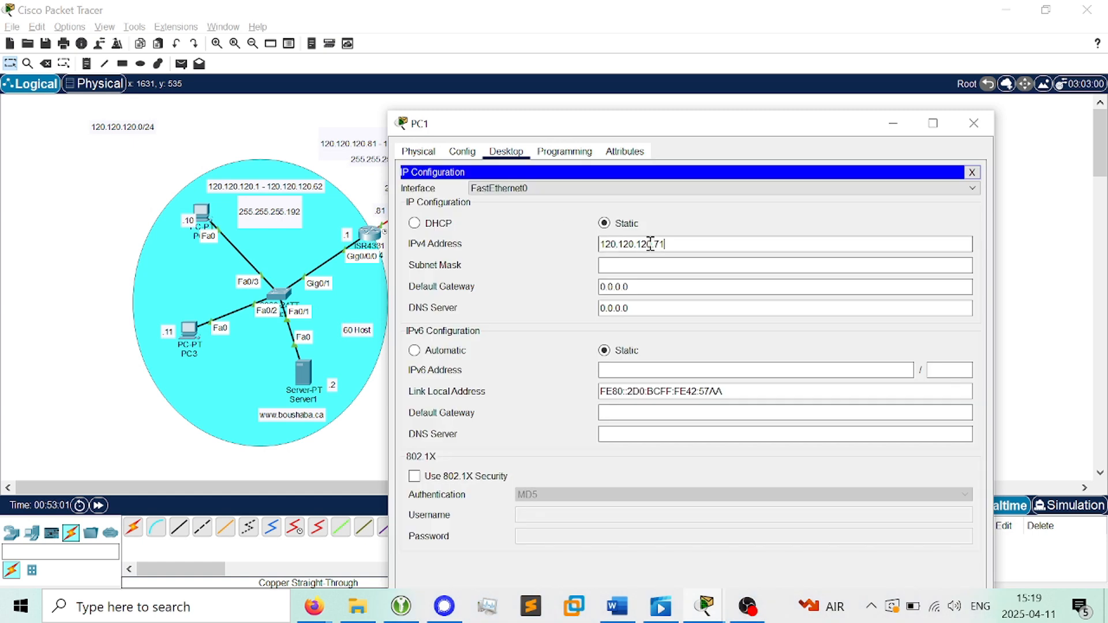
key("Tab")
type("255.255.255.240")
key("Tab")
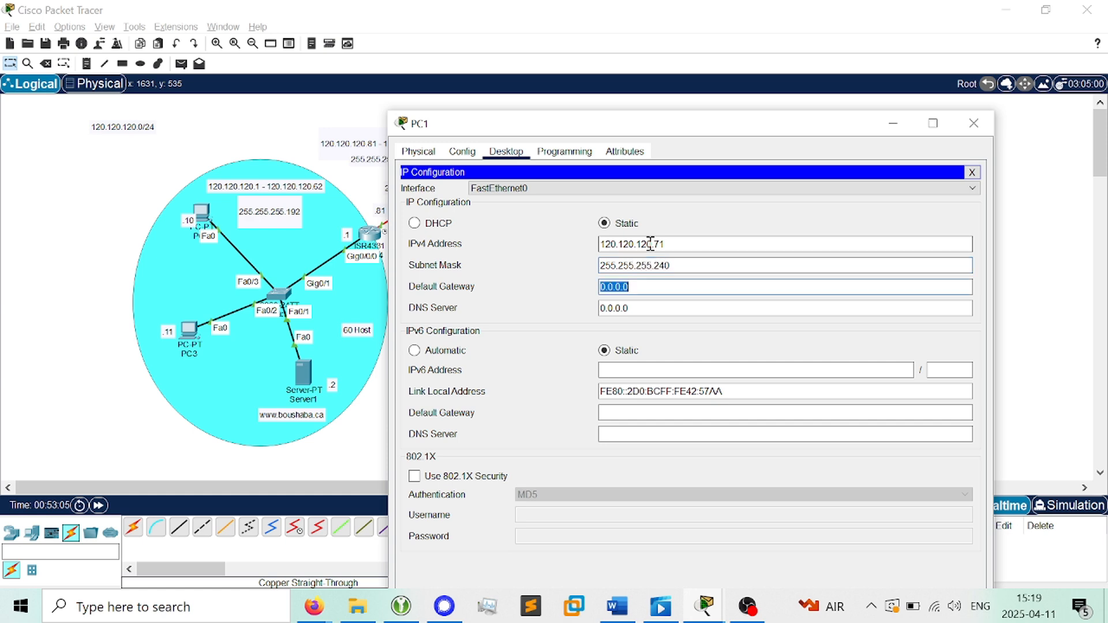
Set PC1's default gateway to 120.120.120.65 and DNS server to 120.120.120.66, and close its window
type("220.120.120")
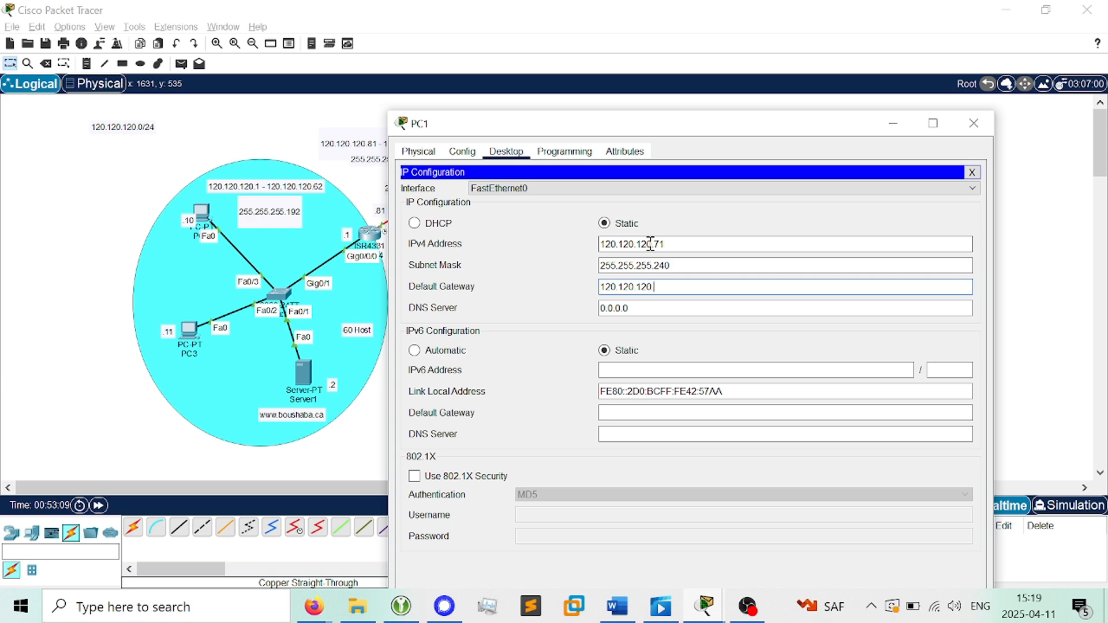
key("Tab")
type("1")
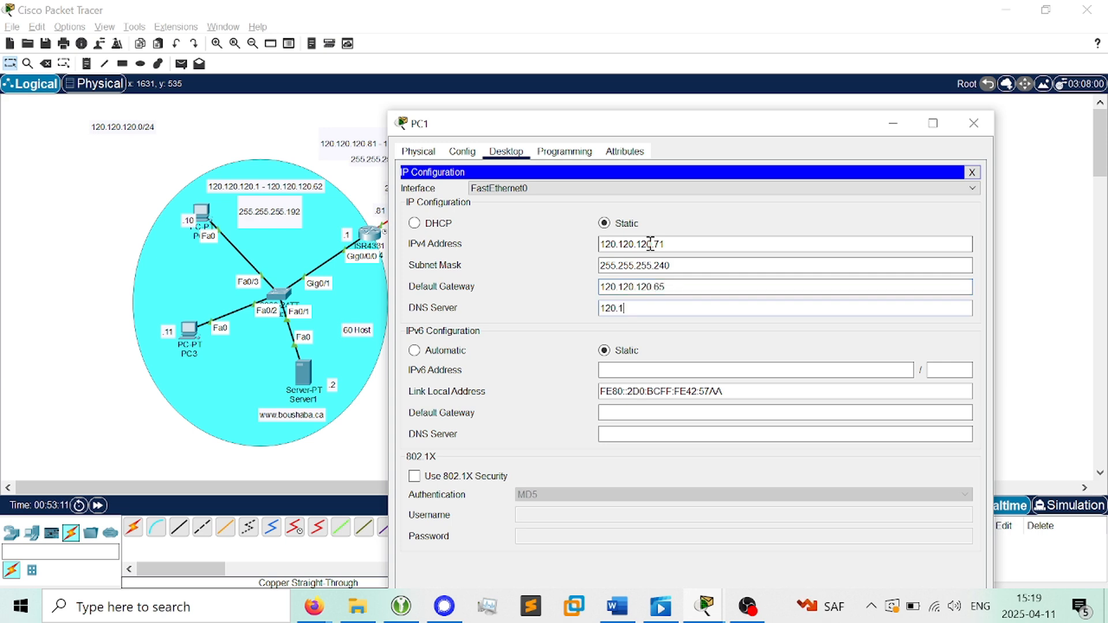
type("20.120.120.66")
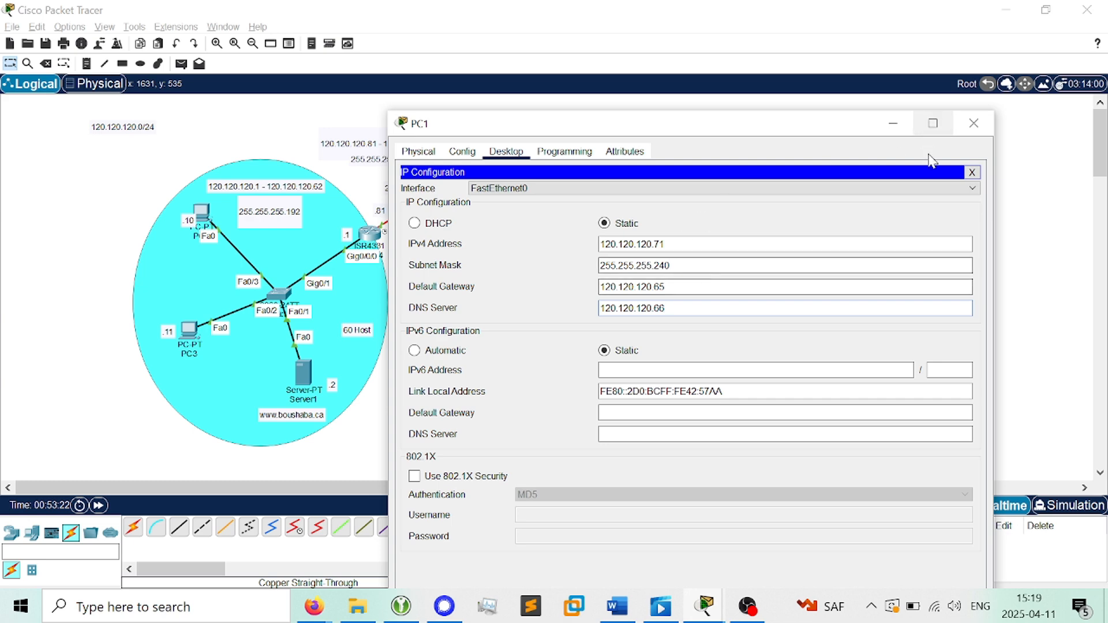
left_click(973, 123)
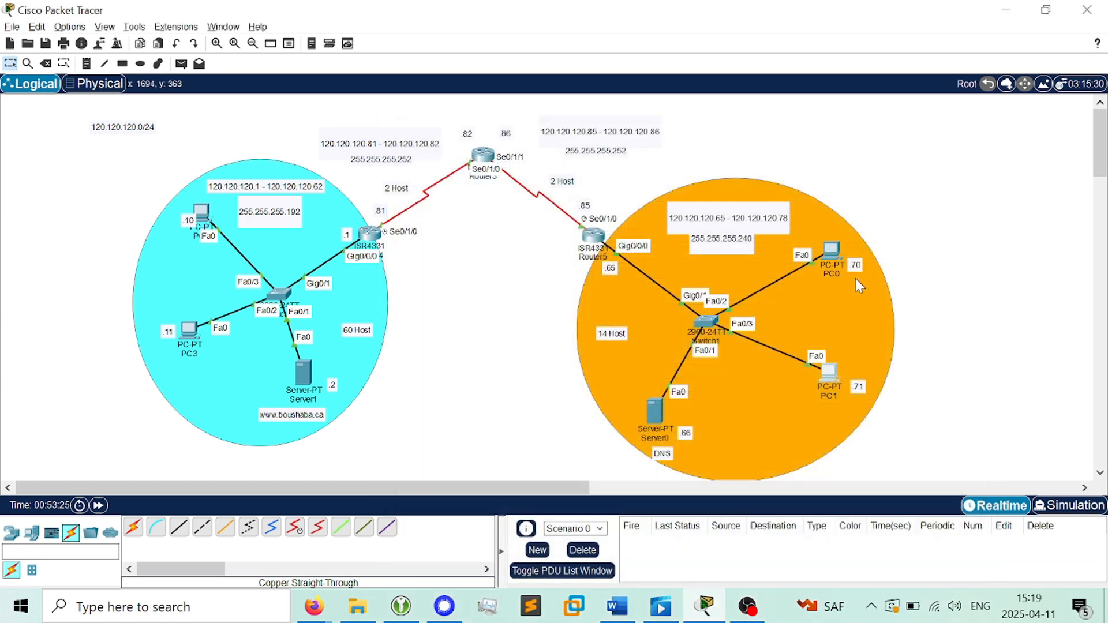
Open the IP Configuration of PC0 in the orange network
left_click(824, 251)
left_click(507, 41)
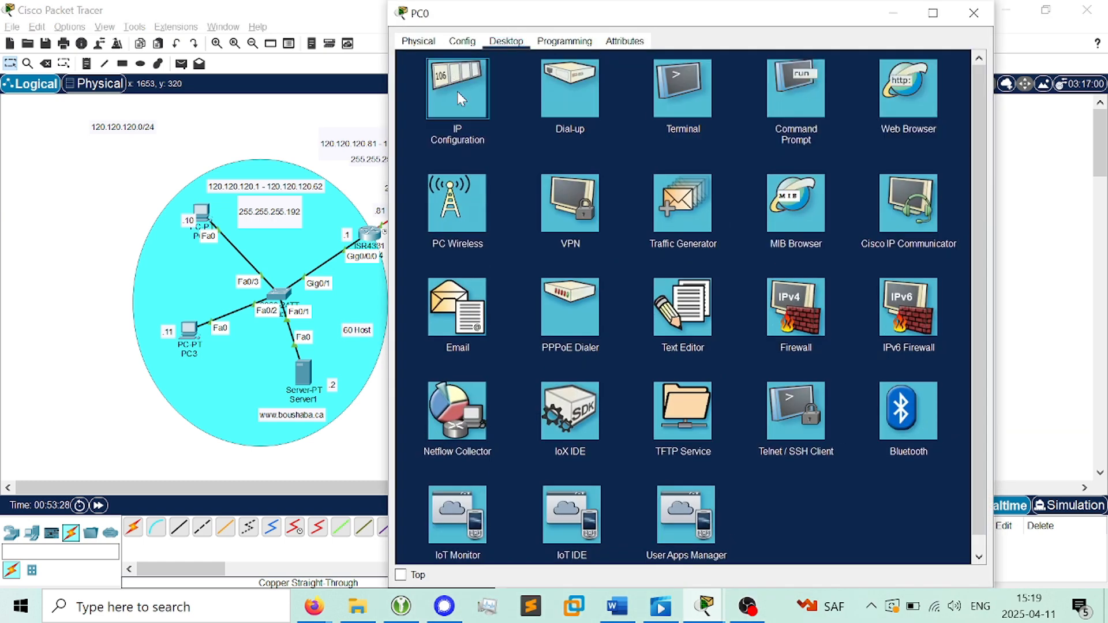
left_click(457, 94)
Try to set PC0's IPv4 address to 120.120.120.71
left_click(667, 127)
type("120.120.12")
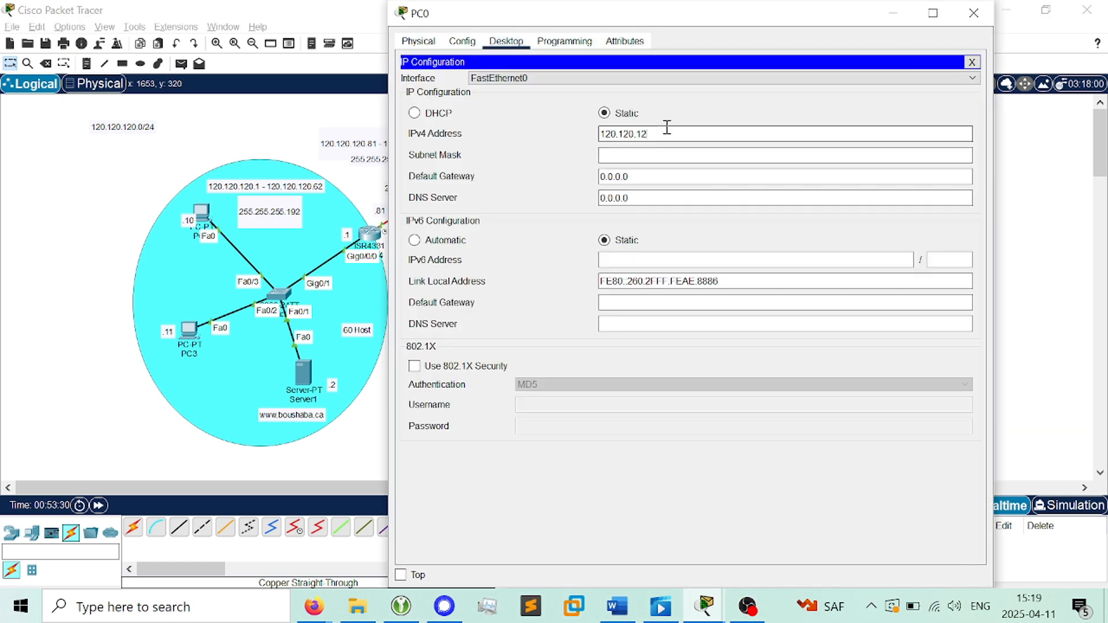
type("0.71")
key("Tab")
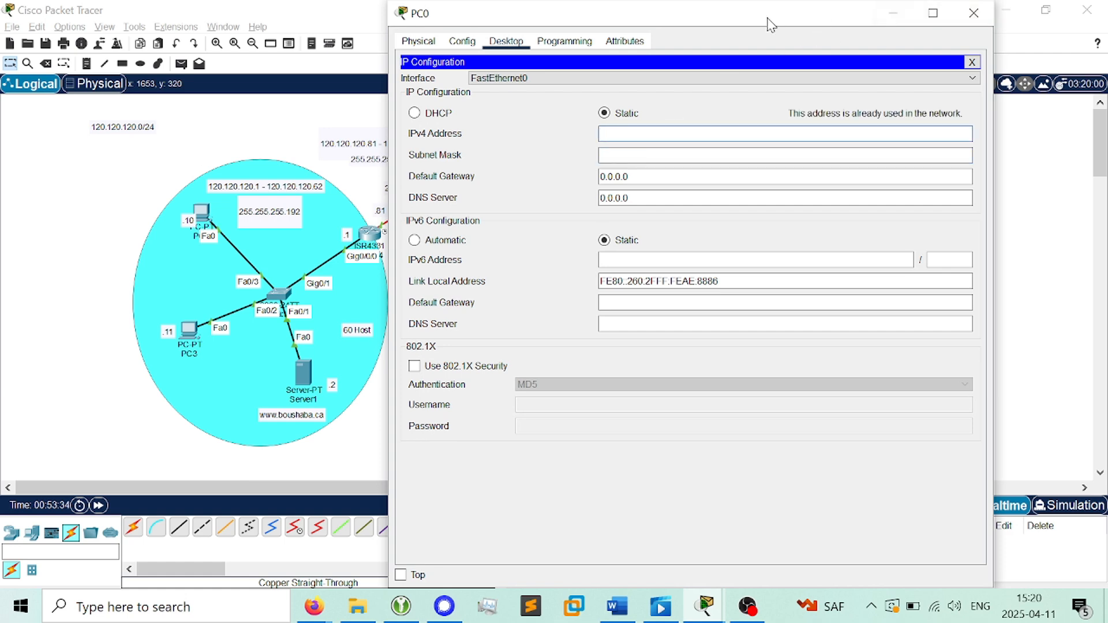
Move PC0's window off its address label and set its IPv4 address to 120.120.120.70 and subnet mask to 255.255.255.240
left_click_drag(771, 22, 493, 52)
left_click(440, 162)
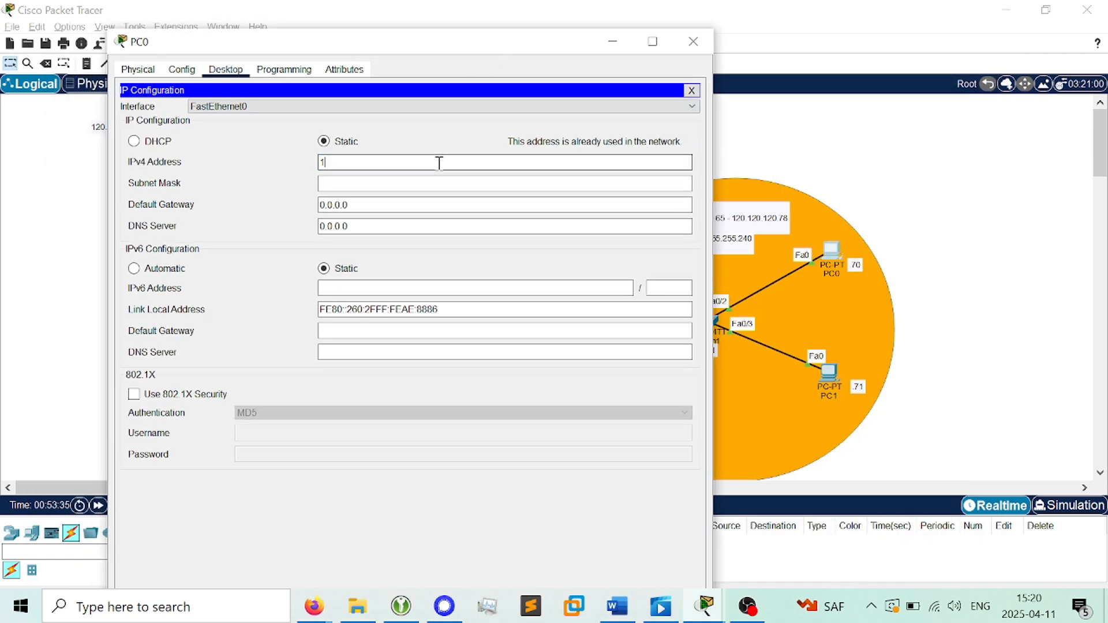
type("1201.20.120")
key("ctrl+a")
type("120.120.120")
key("Tab")
type("255.25")
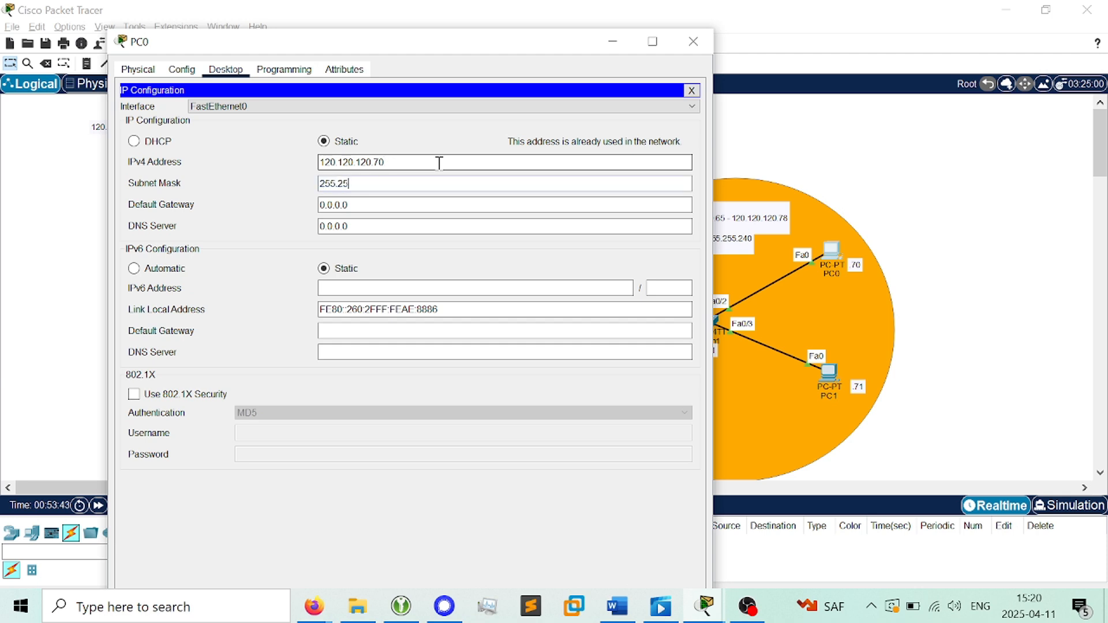
type("5.255.240")
key("Tab")
Set PC0's default gateway to 120.120.120.65 and DNS server to 120.120.120.66, and close its IP Configuration
type("120.120.120.65")
key("Tab")
type("120")
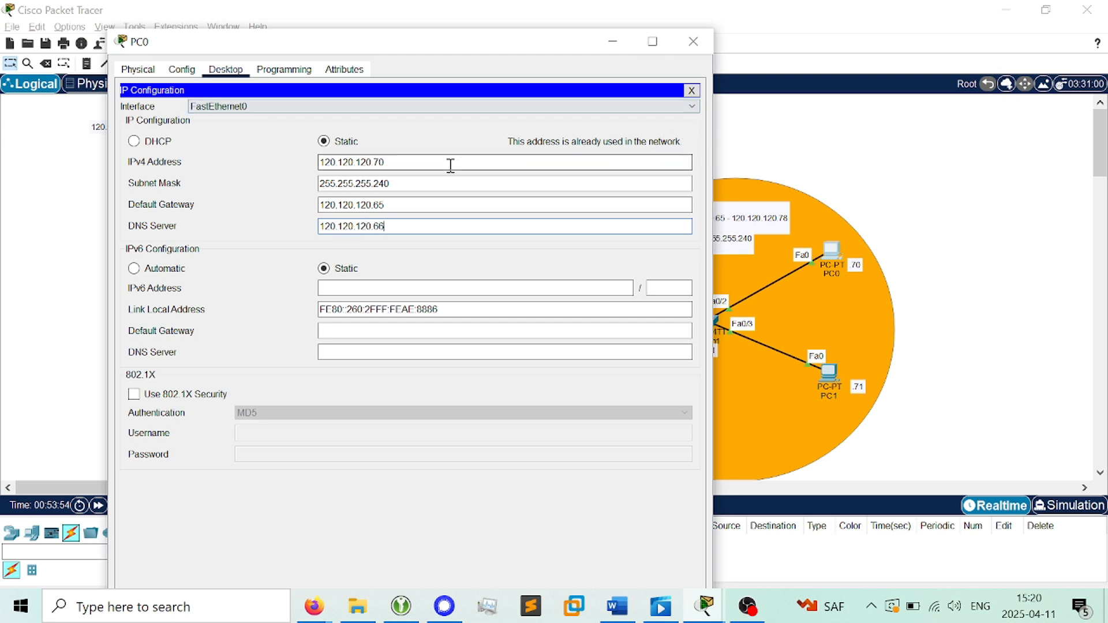
left_click(691, 90)
Reopen PC0's IP Configuration to check the entered addresses, and close it again
left_click(177, 115)
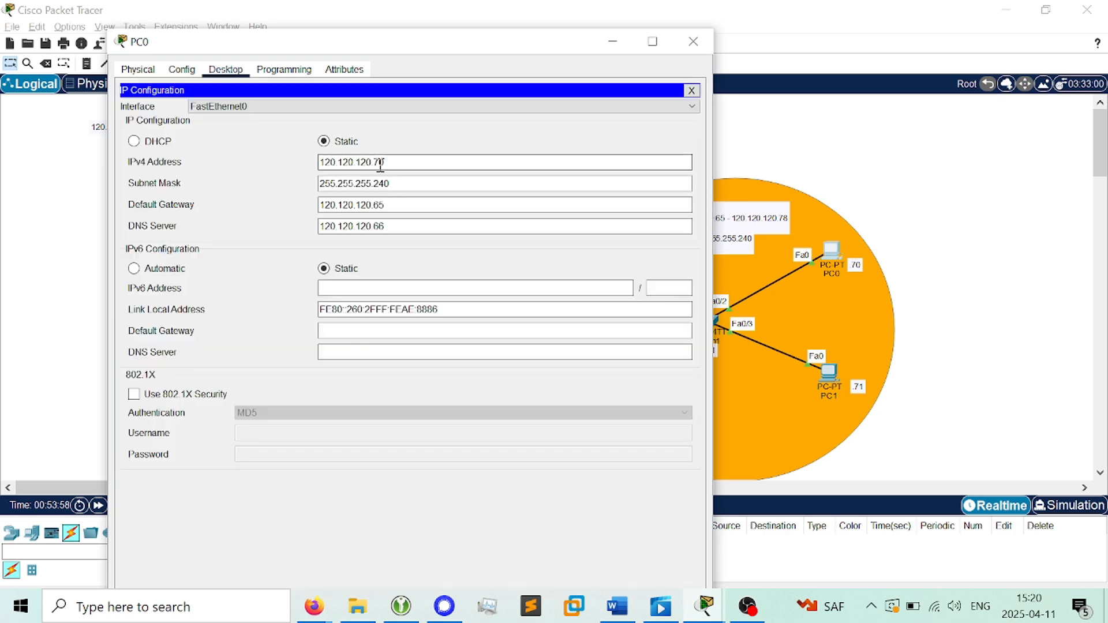
left_click(282, 71)
left_click(228, 70)
left_click(691, 90)
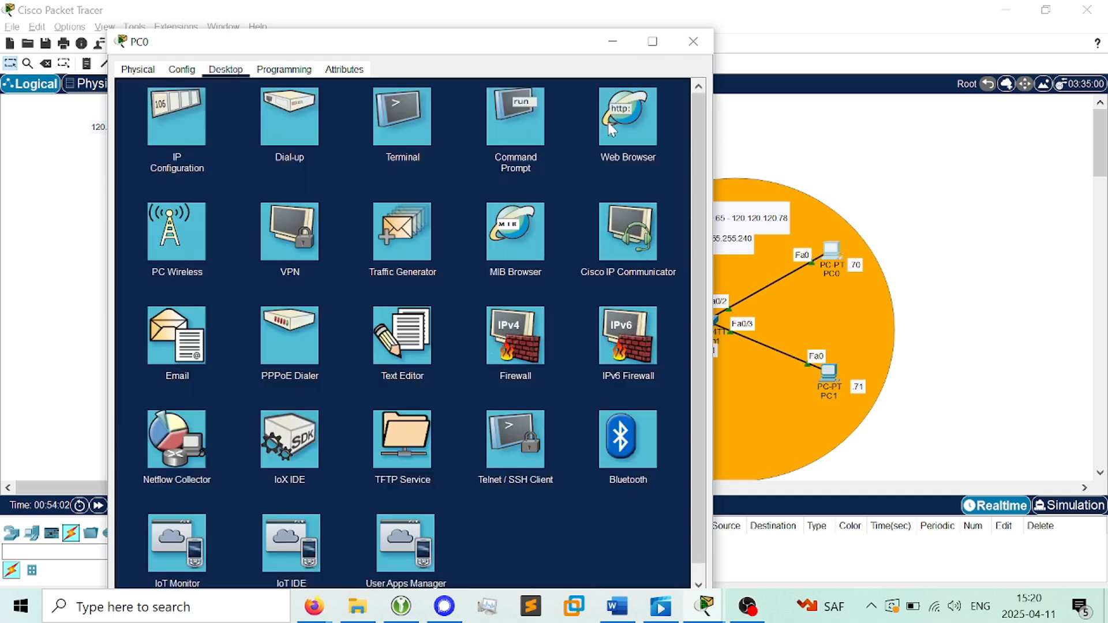
Open PC0's Command Prompt and ping Server0 at 120.120.120.66, stopping after the first reply
left_click(515, 115)
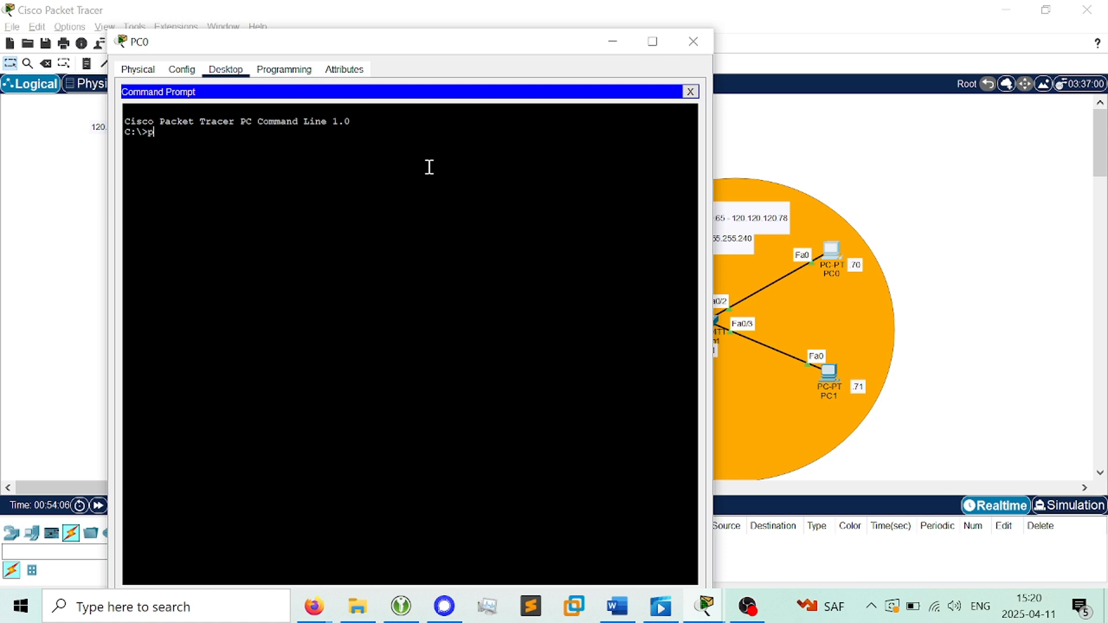
type("ping 120.120.12")
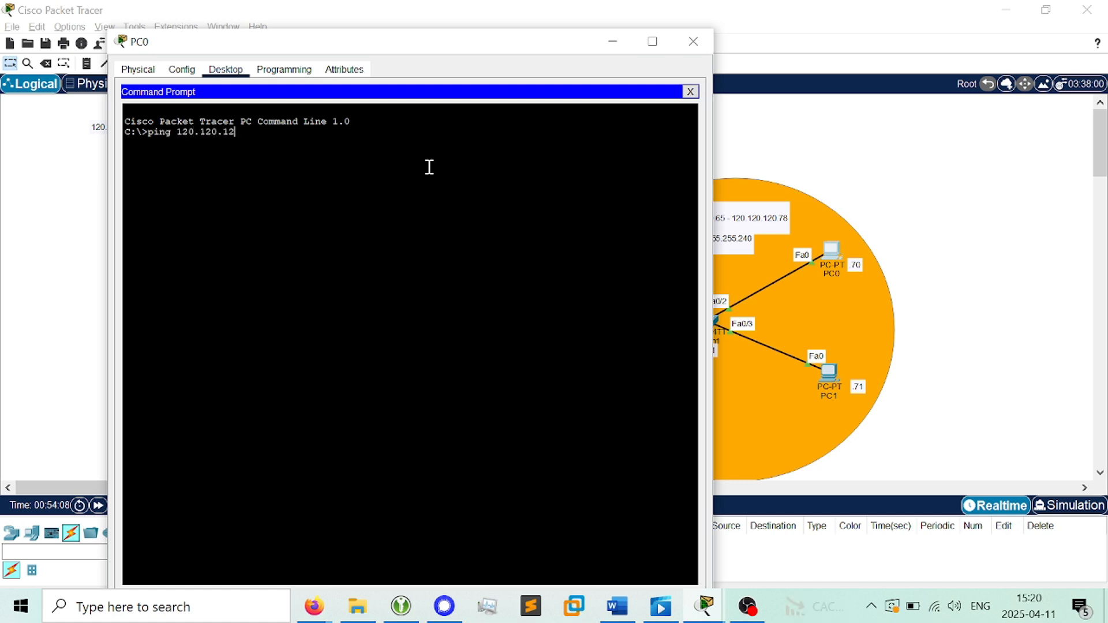
type("0.66")
key("Return")
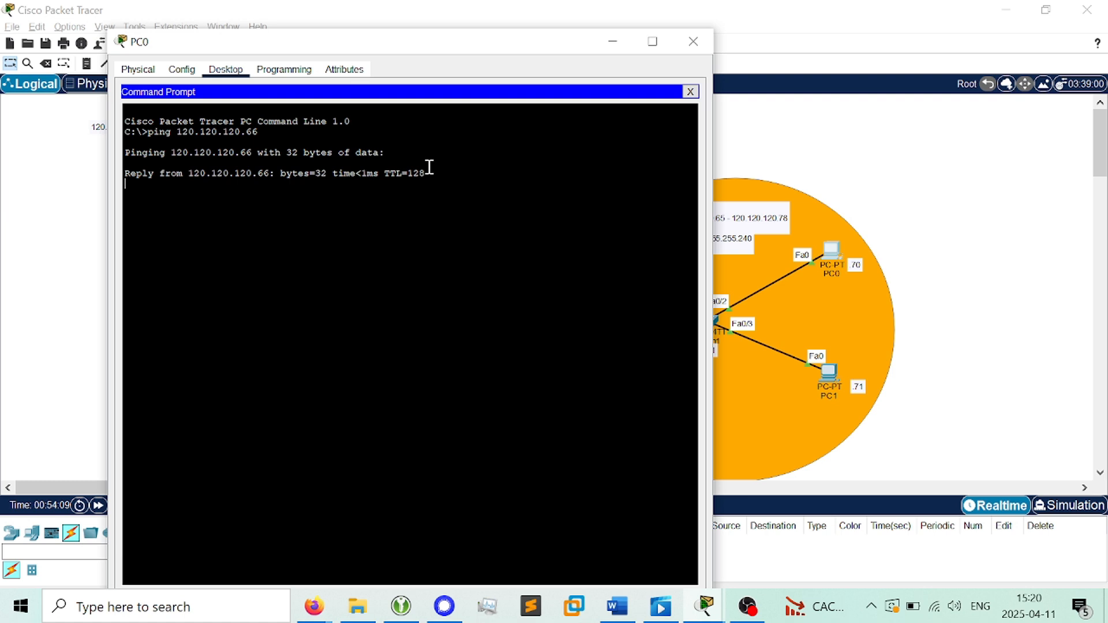
key("ctrl+c")
Ping PC1 at 120.120.120.71 from PC0 and stop after the first reply
key("Up")
key("BackSpace")
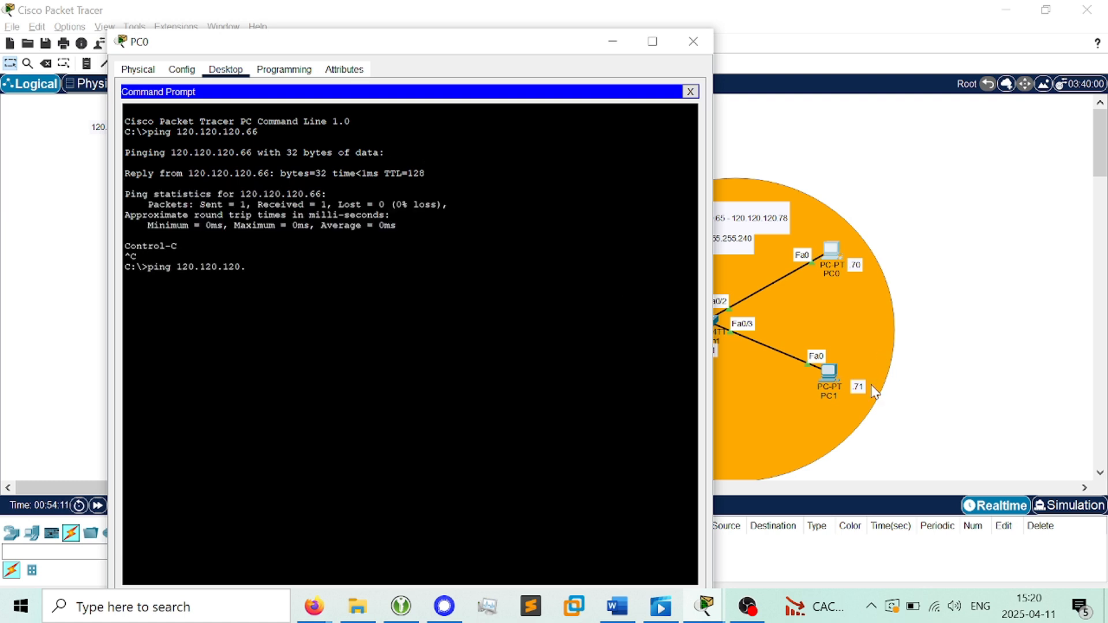
type("71")
key("Return")
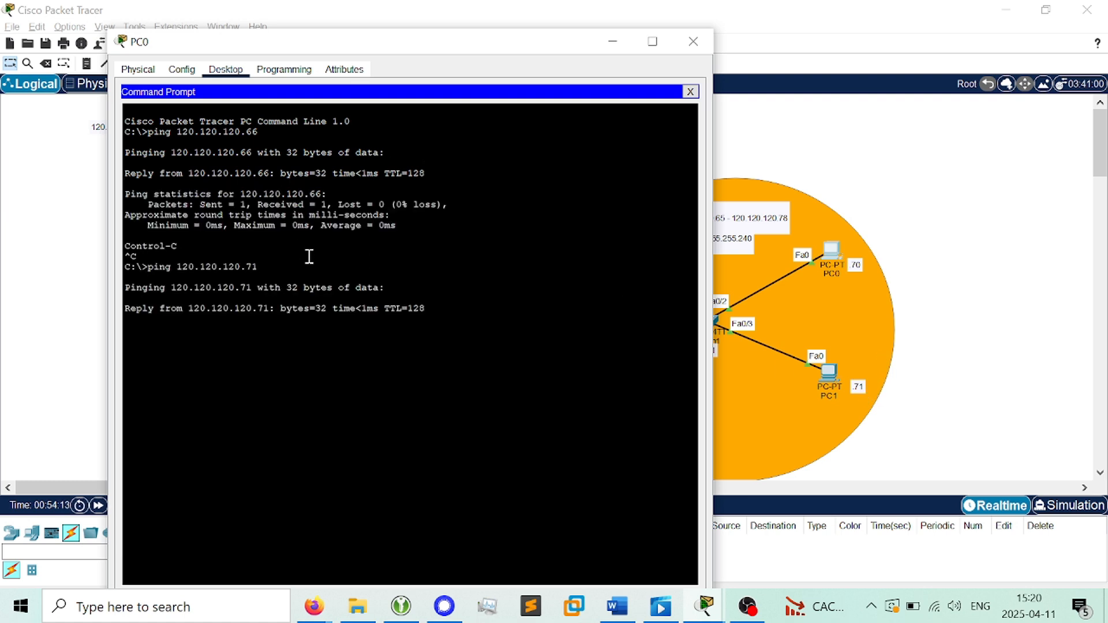
key("ctrl+c")
Ping 120.120.120.1 from PC0, examine the replies, and close PC0's window
key("Up")
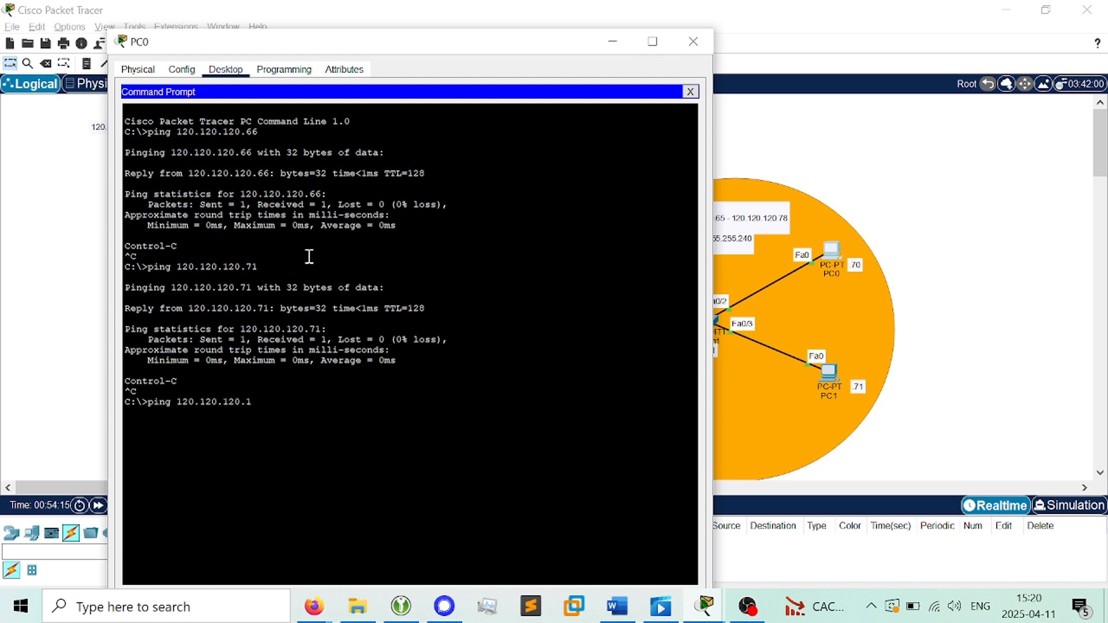
key("Return")
key("ctrl+c")
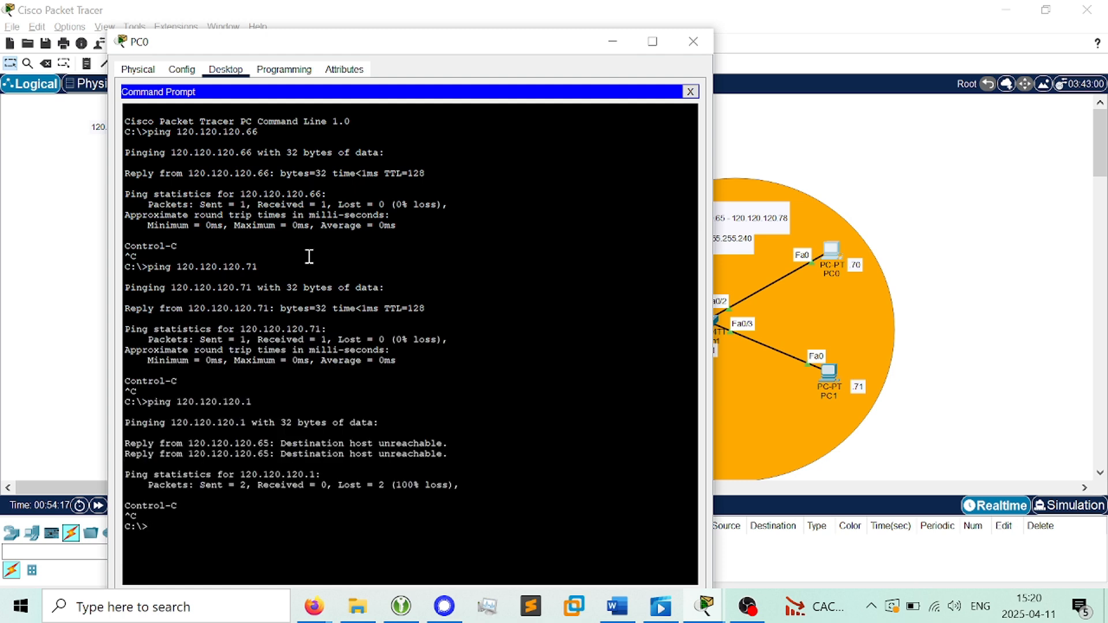
left_click_drag(465, 460, 89, 415)
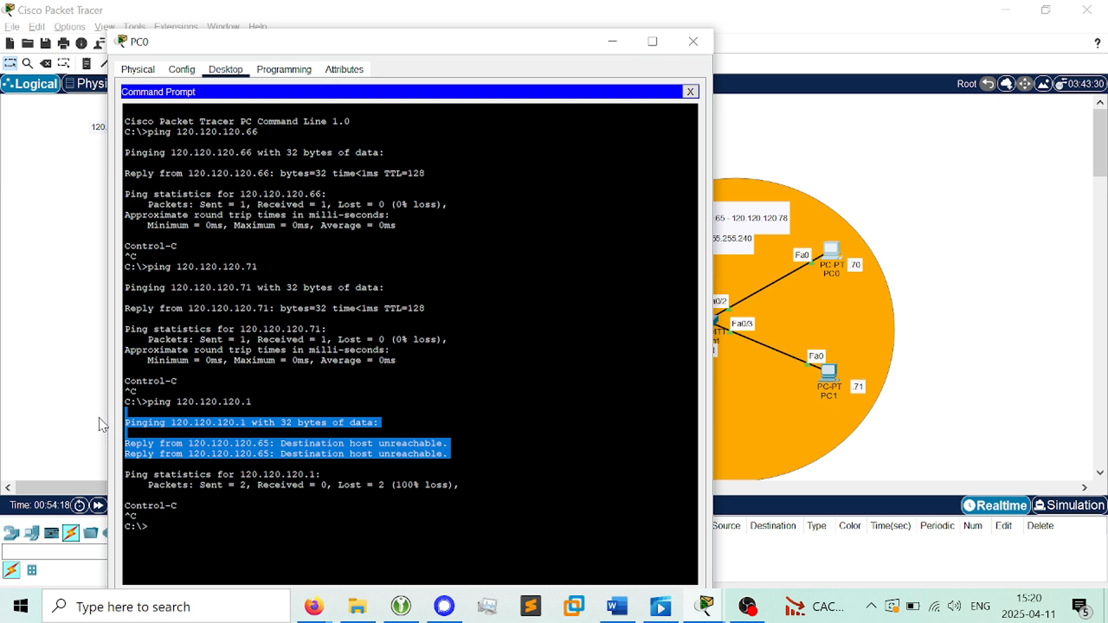
left_click(290, 441)
left_click(693, 41)
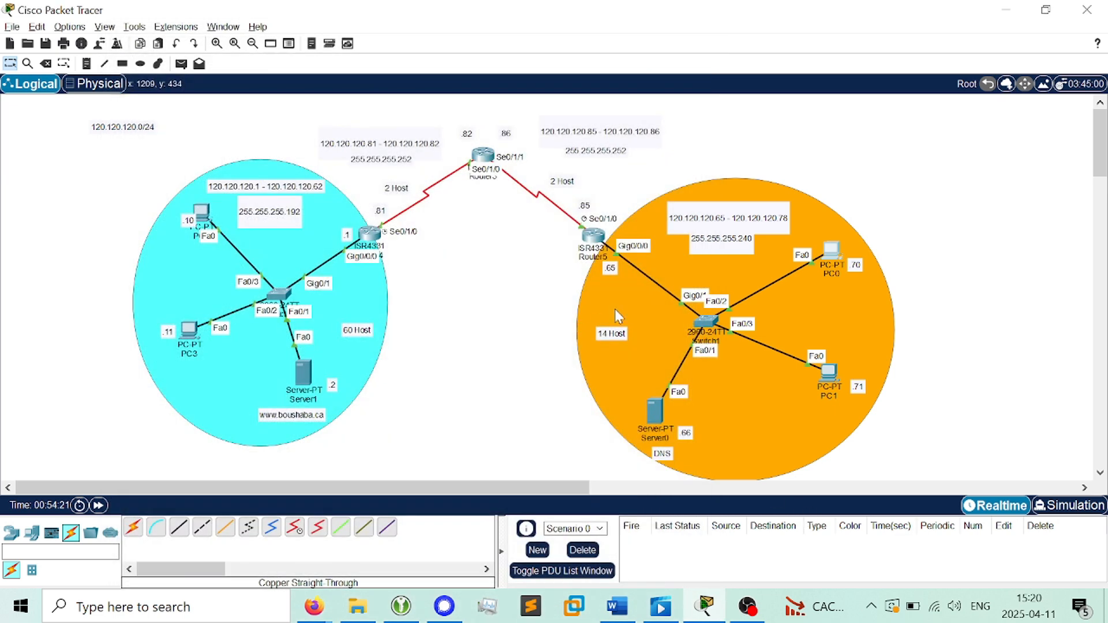
Send a simple PDU from Router3 to Router5
left_click(180, 64)
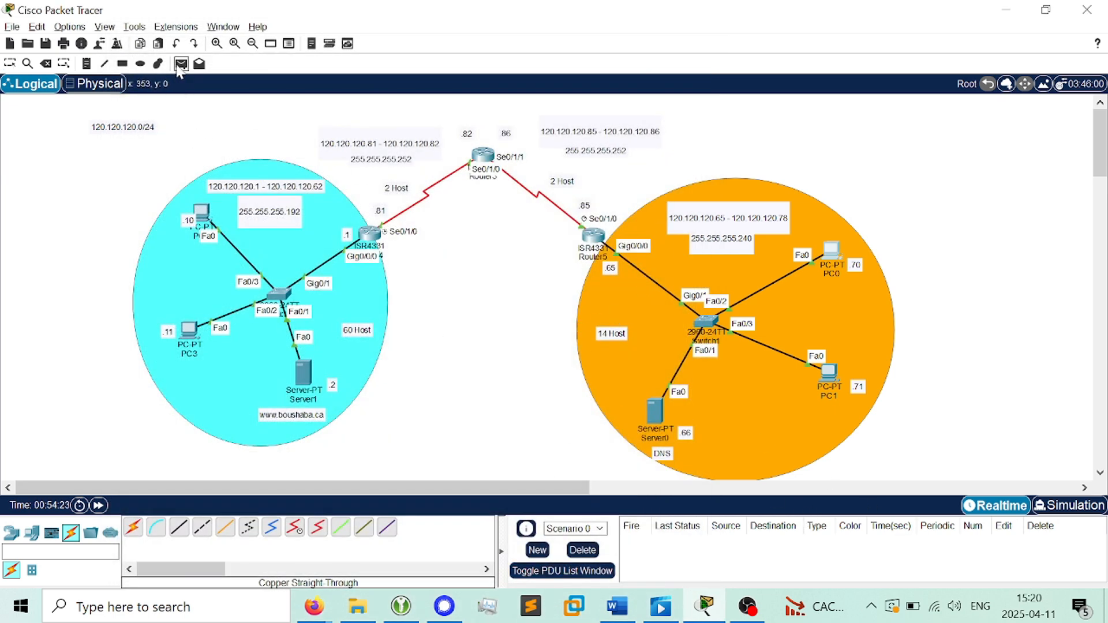
left_click(483, 154)
left_click(588, 243)
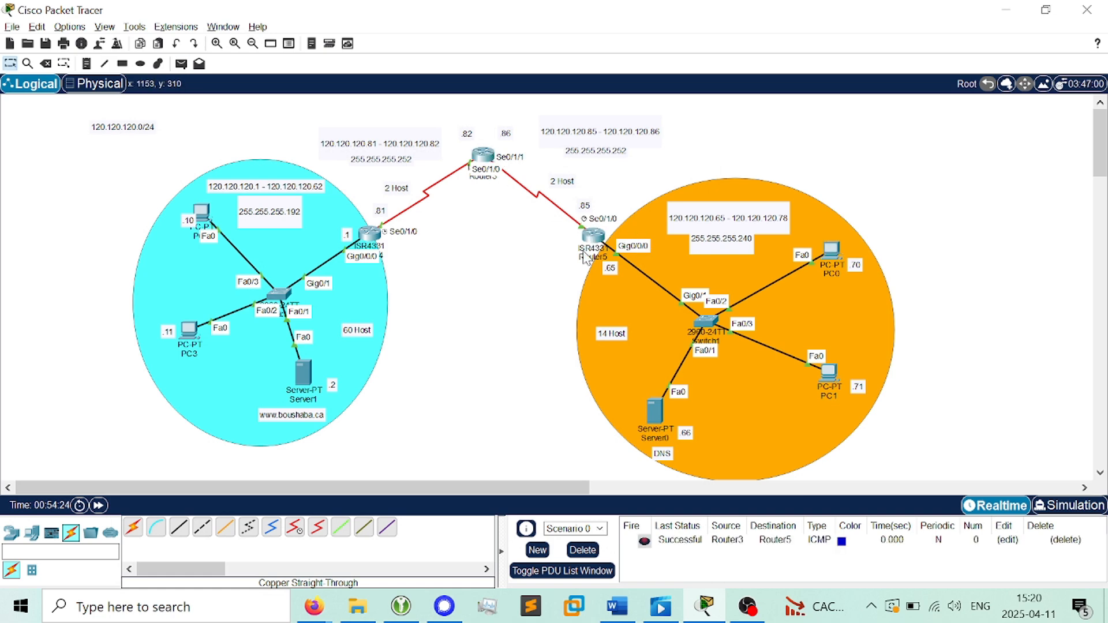
Send a simple PDU from Router3 to PC1, fire it again, and delete the test scenario's PDUs
left_click(181, 63)
left_click(181, 64)
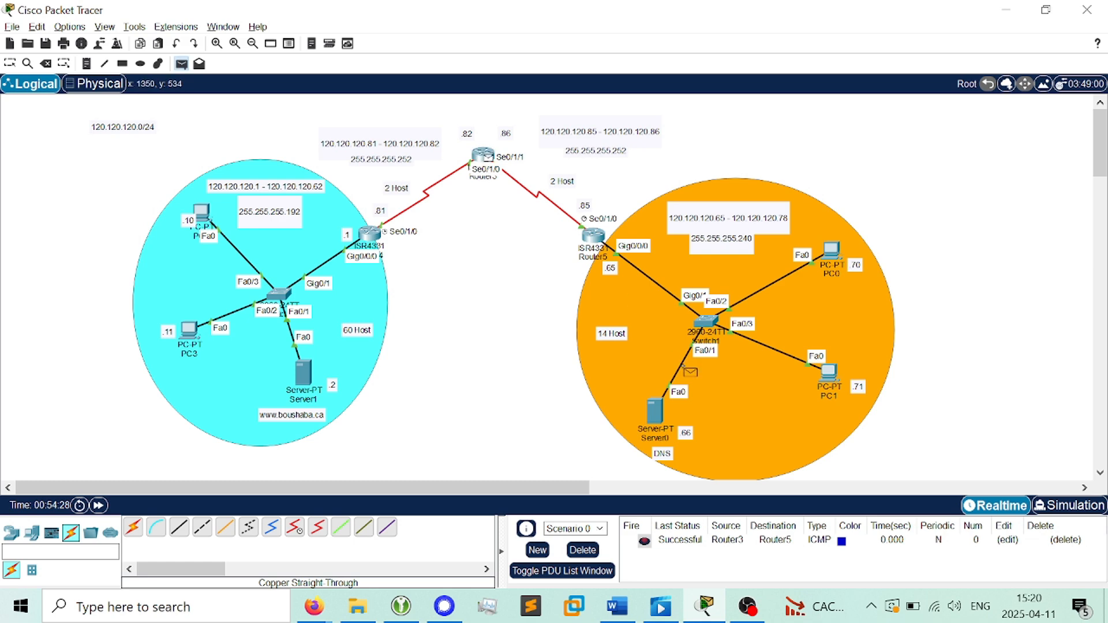
left_click(829, 372)
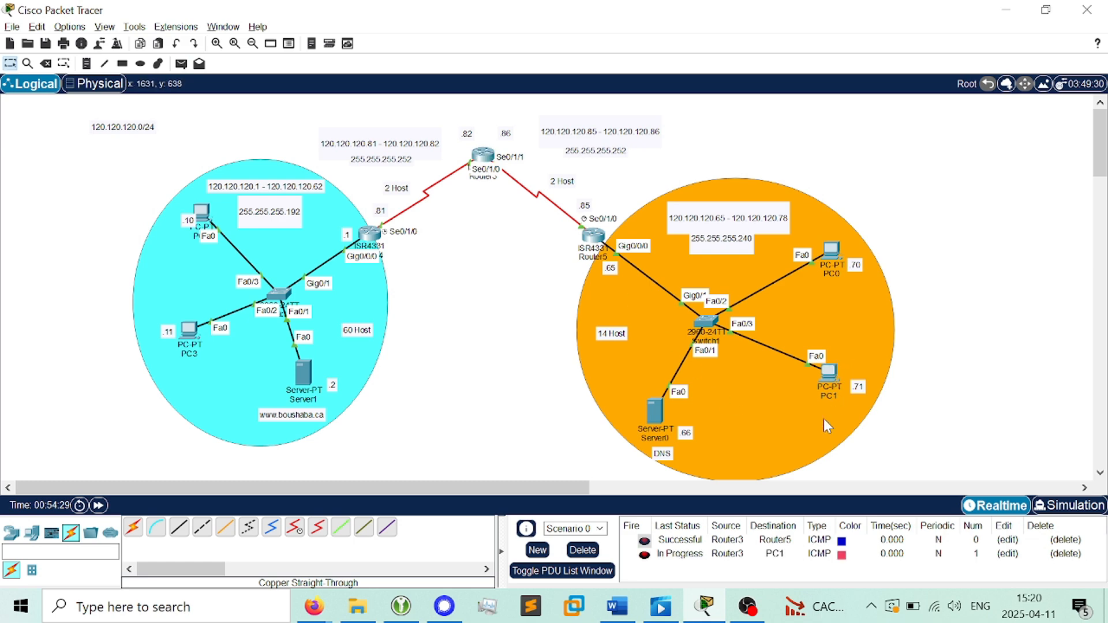
left_click(644, 555)
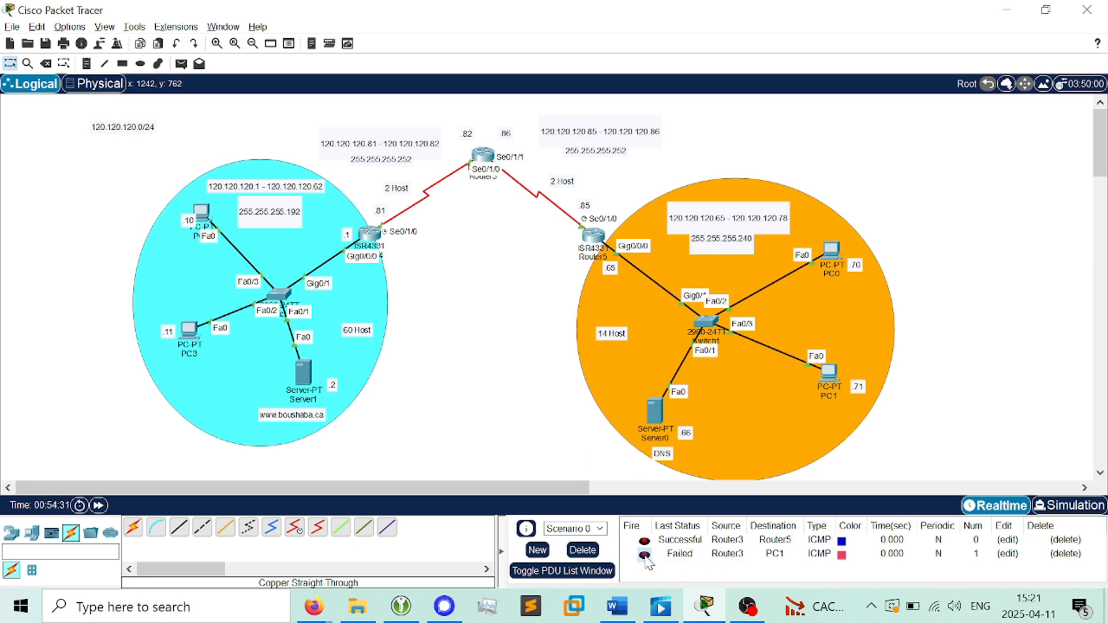
left_click(592, 551)
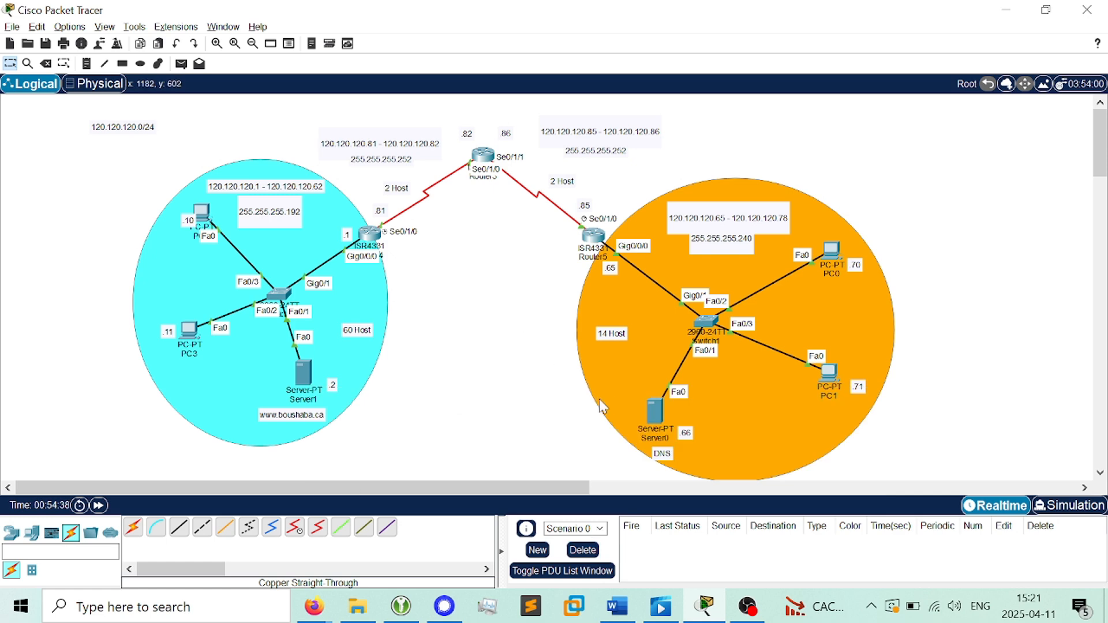
Check the HTTP service settings of Server1 in the blue network and close the server's window
left_click(303, 374)
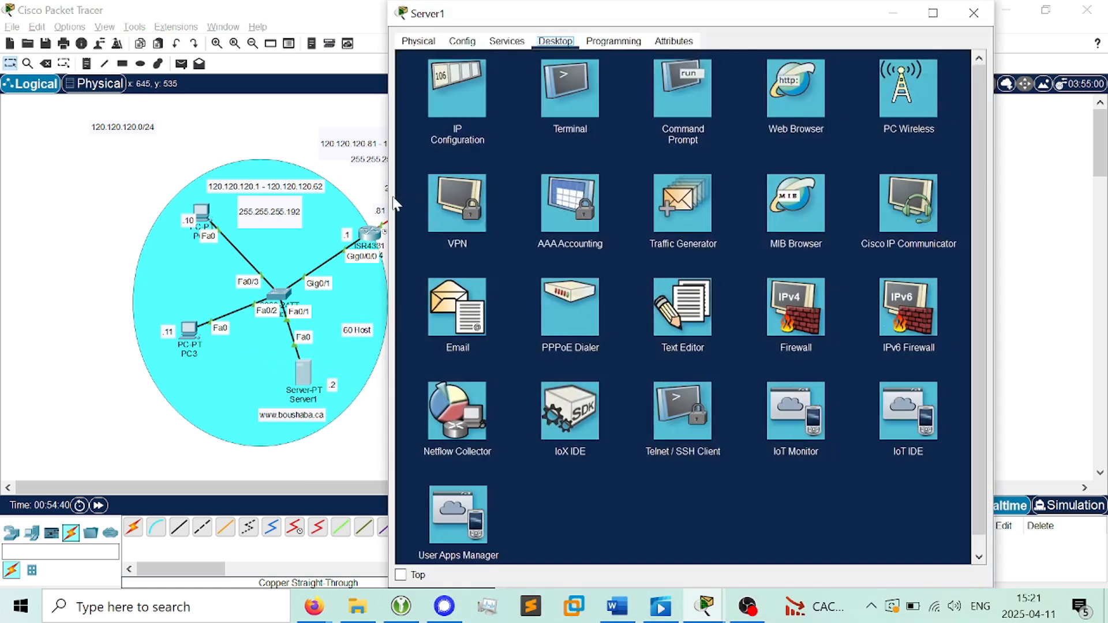
left_click(507, 41)
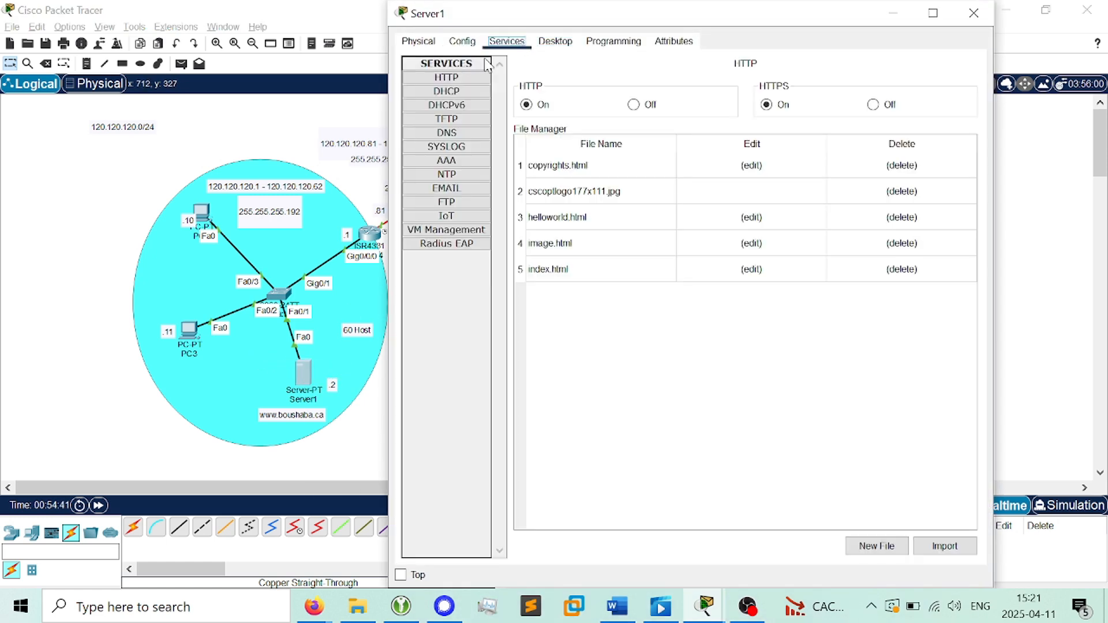
left_click(455, 80)
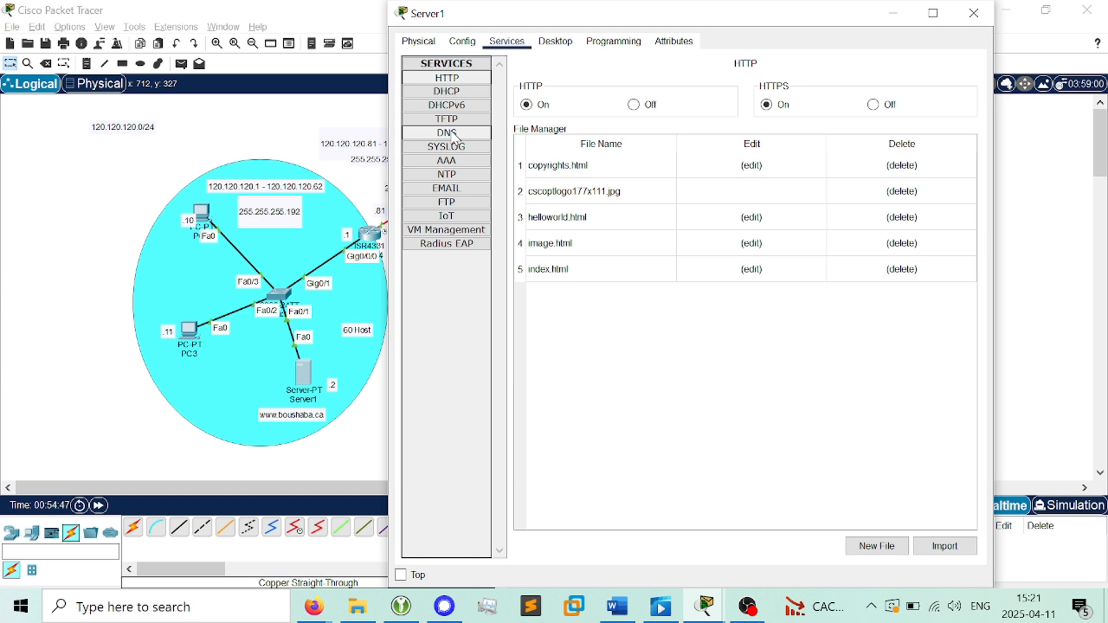
left_click(966, 17)
Switch to Firefox and examine Exercice 1 and Exercice 2 in the exercices-9-4.pdf document
key("alt+Tab")
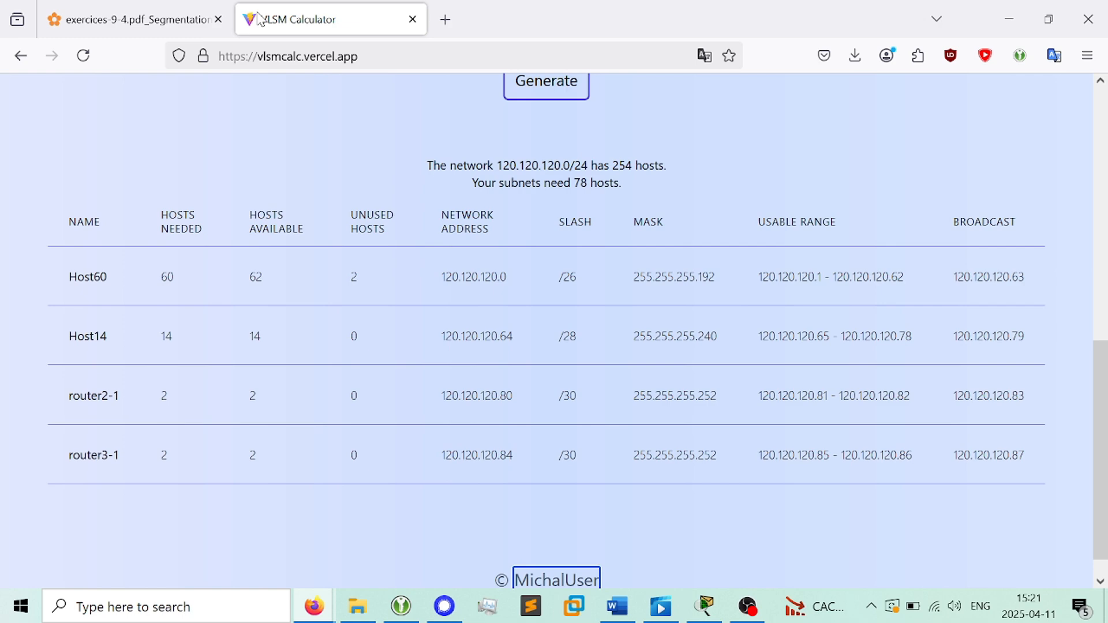
left_click(132, 19)
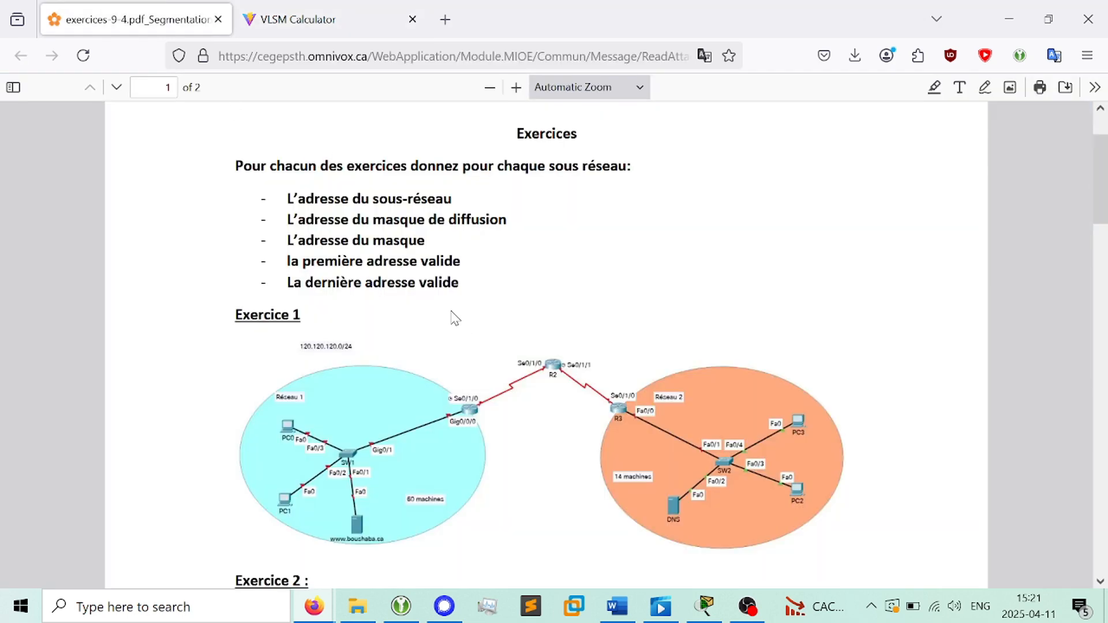
scroll(466, 254, "down", 8)
scroll(462, 267, "up", 3)
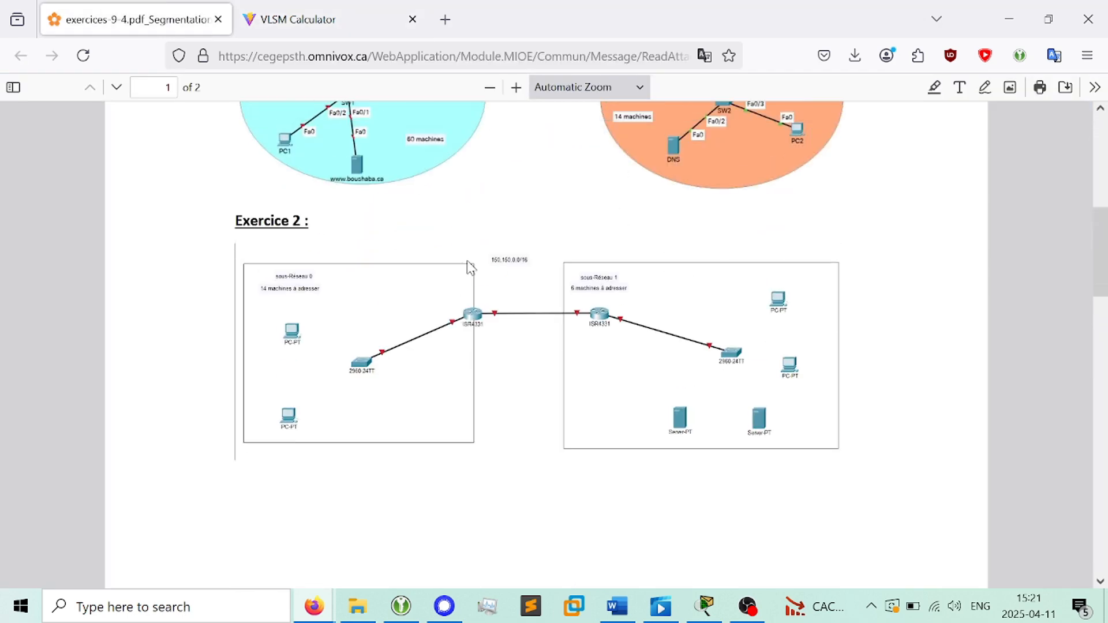